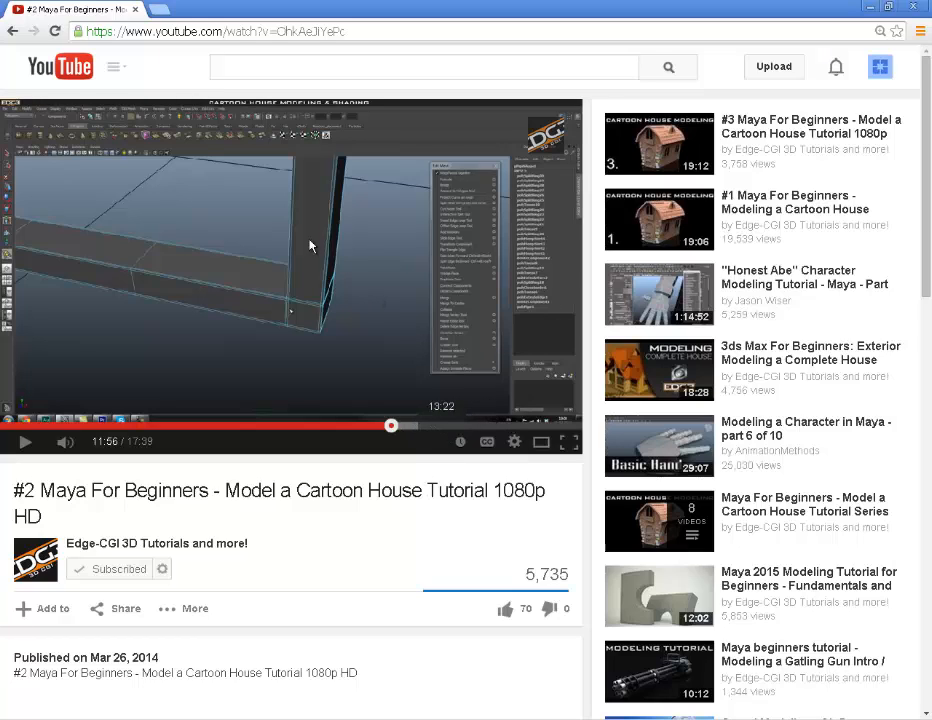
# Skip ahead through the paused cartoon house tutorial video to 14:32, examining the arched frame and box modelling stages.
pyautogui.click(408, 426)
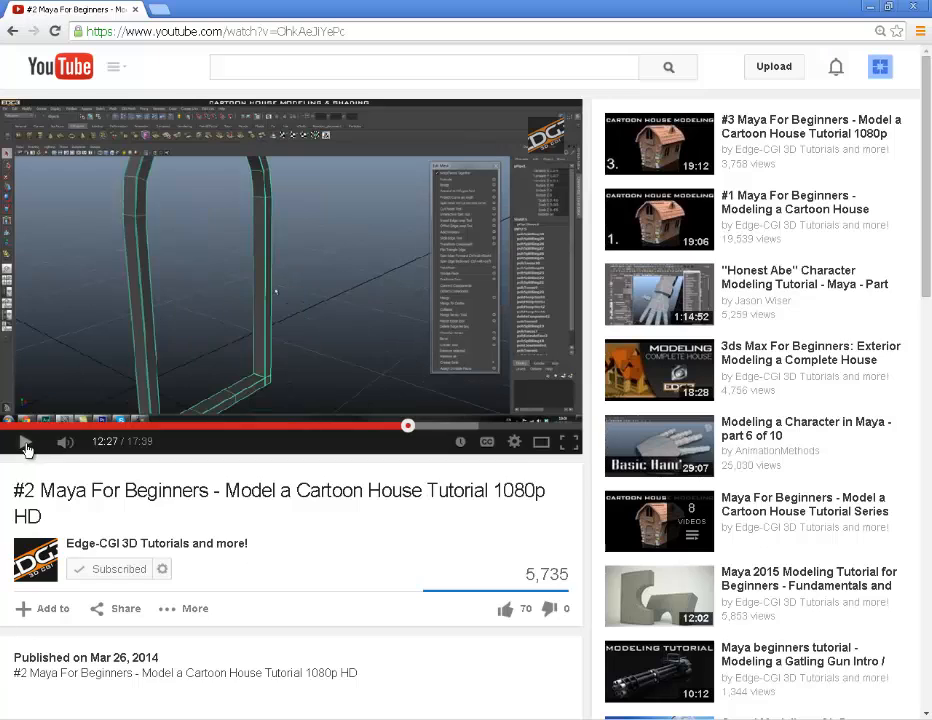
pyautogui.click(446, 426)
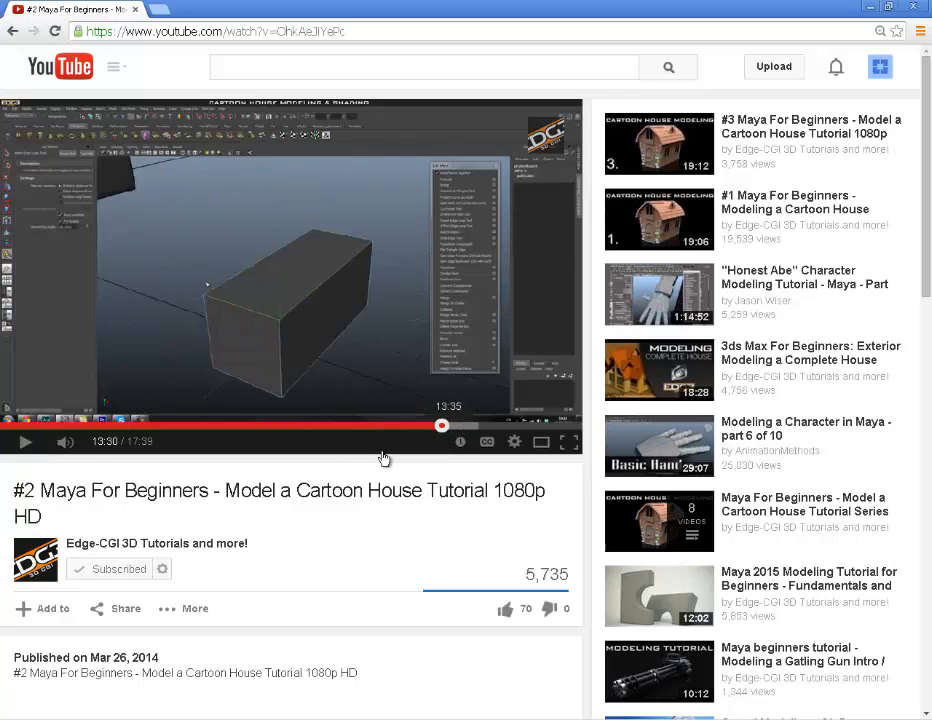
pyautogui.click(478, 433)
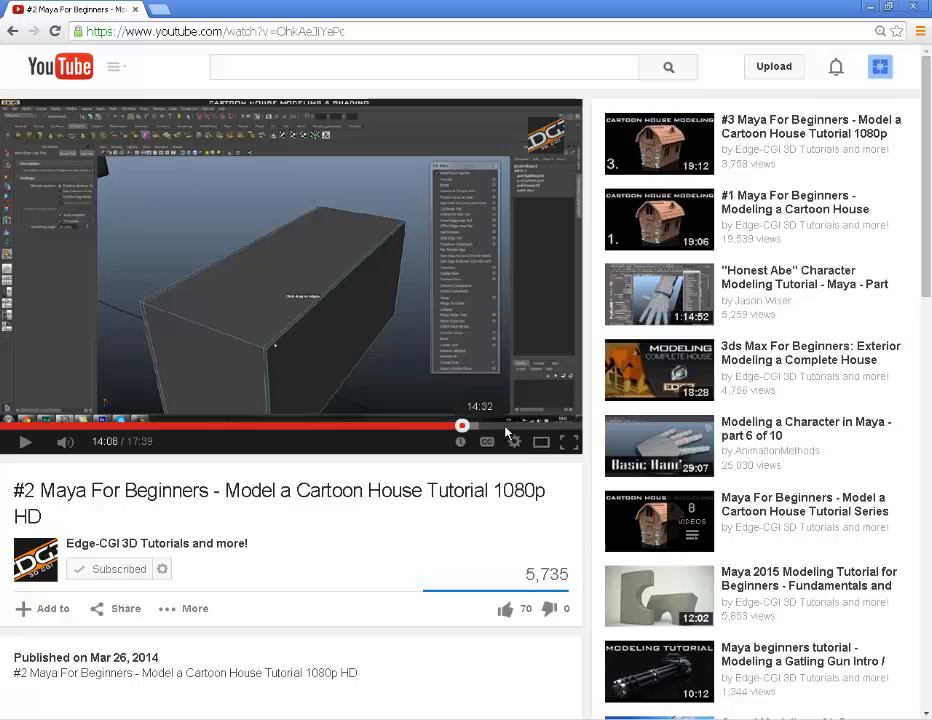
pyautogui.click(481, 433)
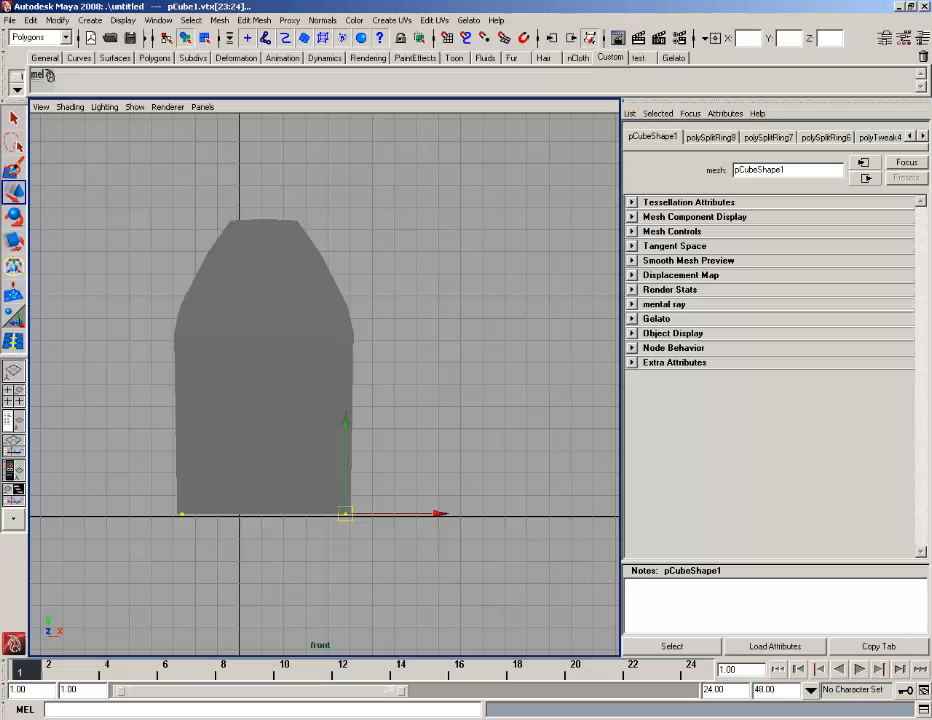
# In Maya, clear the vertex selection, show the house in the perspective view and return it to object mode.
pyautogui.click(420, 435)
pyautogui.press('space')
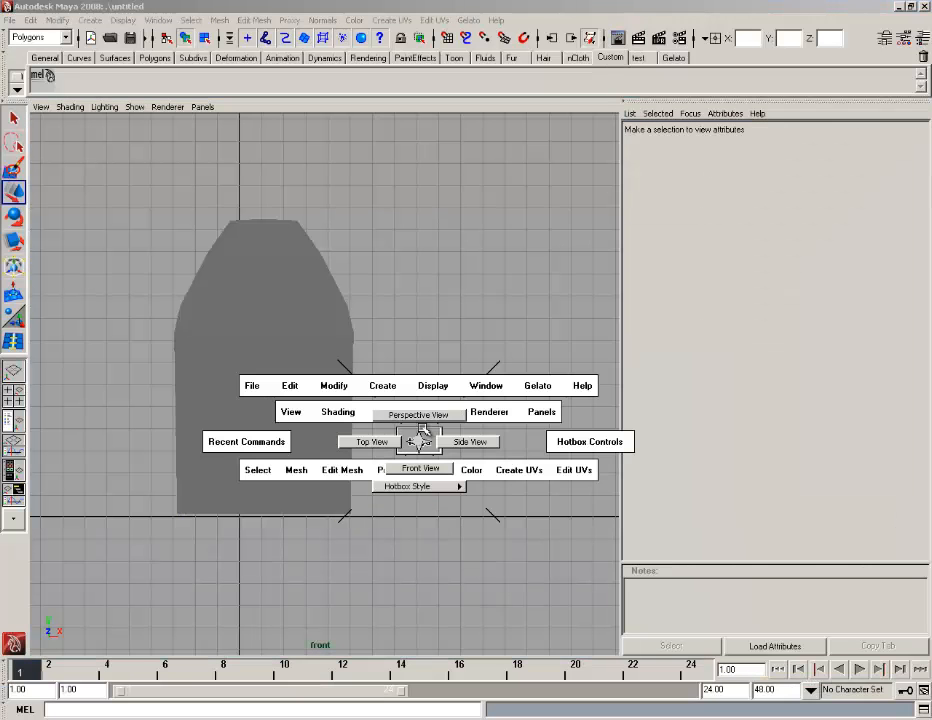
pyautogui.moveTo(422, 439); pyautogui.dragTo(389, 415)
pyautogui.click(338, 428)
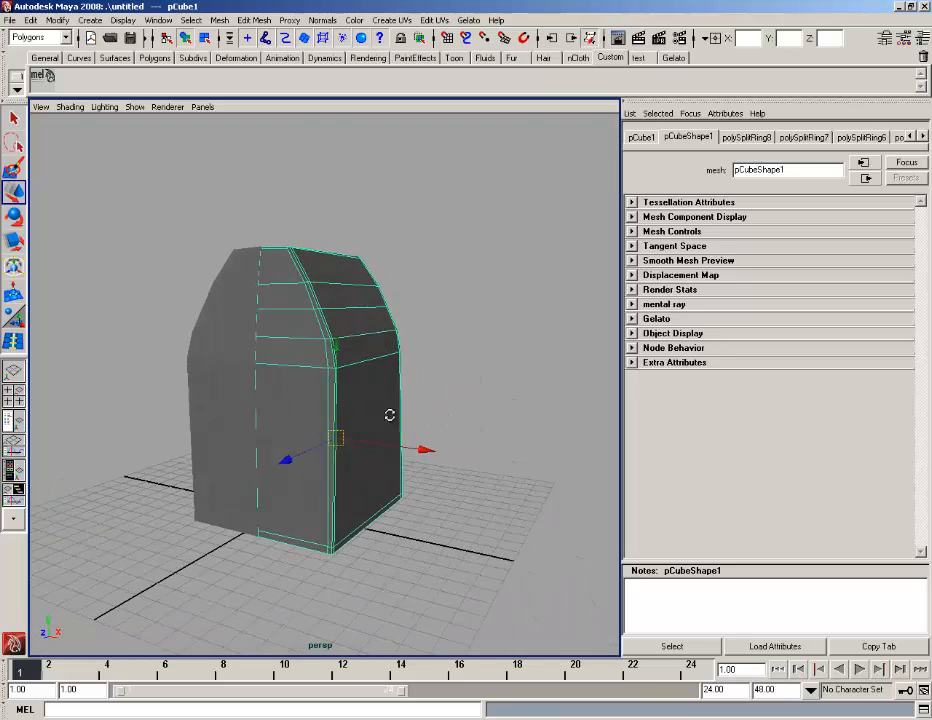
pyautogui.click(445, 394)
pyautogui.keyDown('alt'); pyautogui.moveTo(445, 394); pyautogui.dragTo(372, 462, button='right'); pyautogui.keyUp('alt')
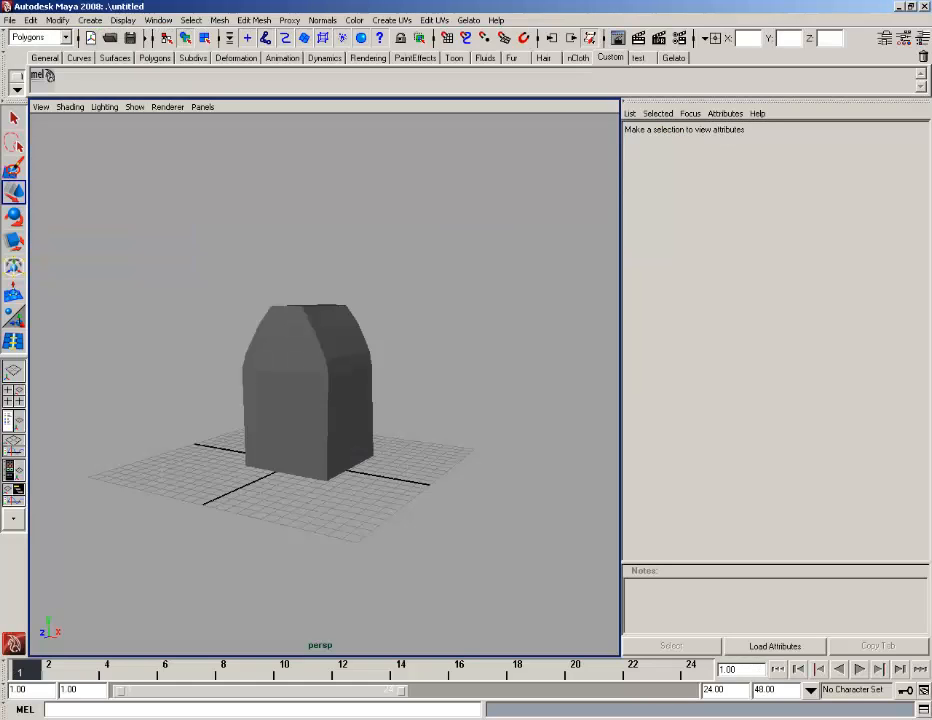
# Create an upright polygon pipe with a thin wall on the grid in front of the house.
pyautogui.click(90, 20)
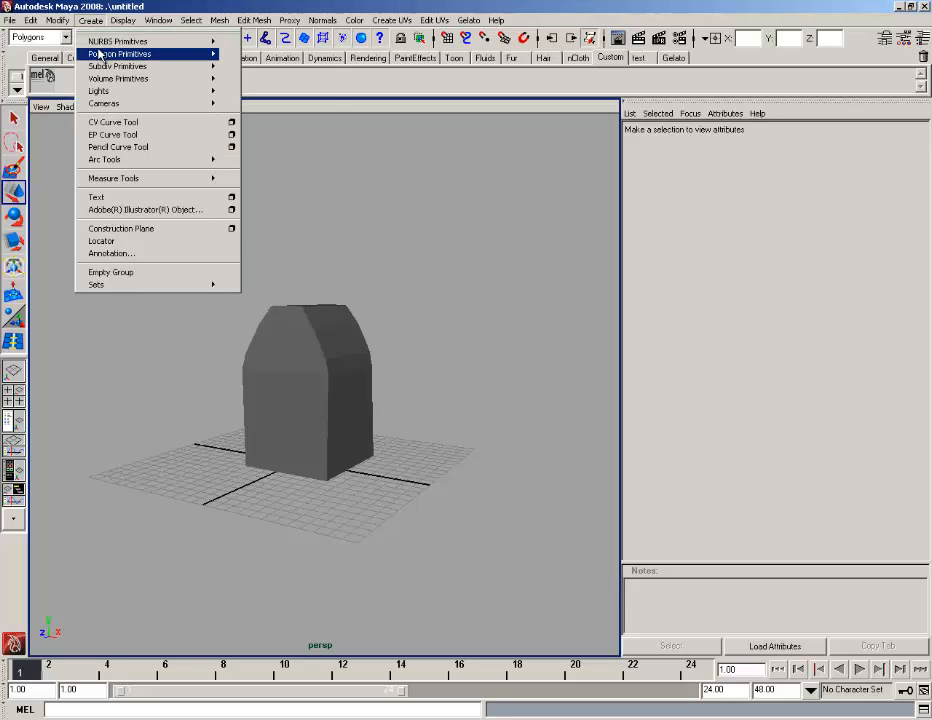
pyautogui.moveTo(140, 53)
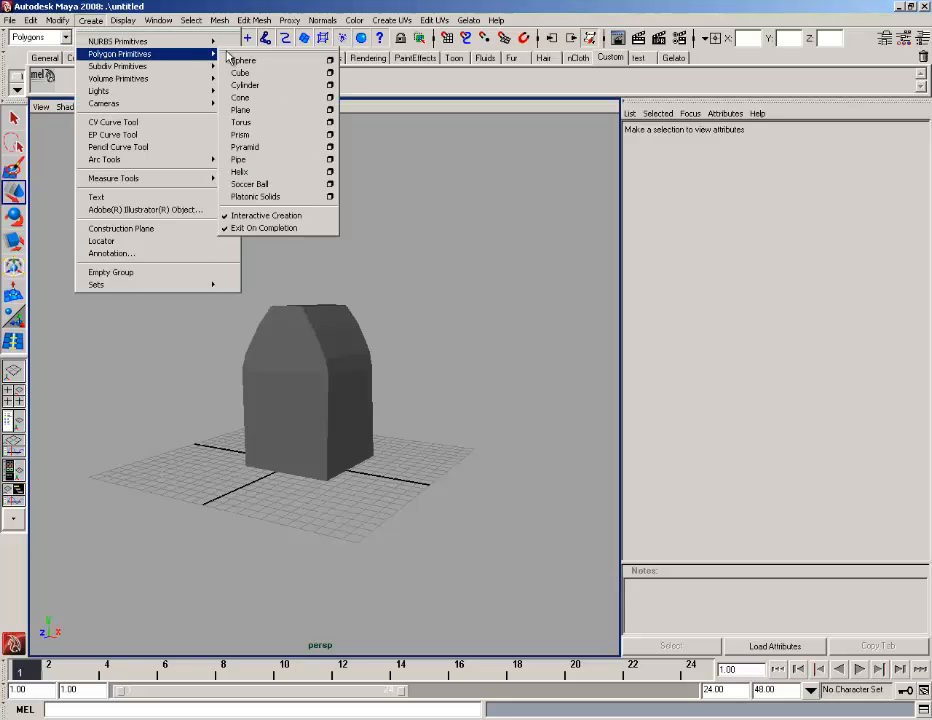
pyautogui.click(272, 160)
pyautogui.keyDown('alt'); pyautogui.moveTo(305, 508); pyautogui.dragTo(308, 426); pyautogui.keyUp('alt')
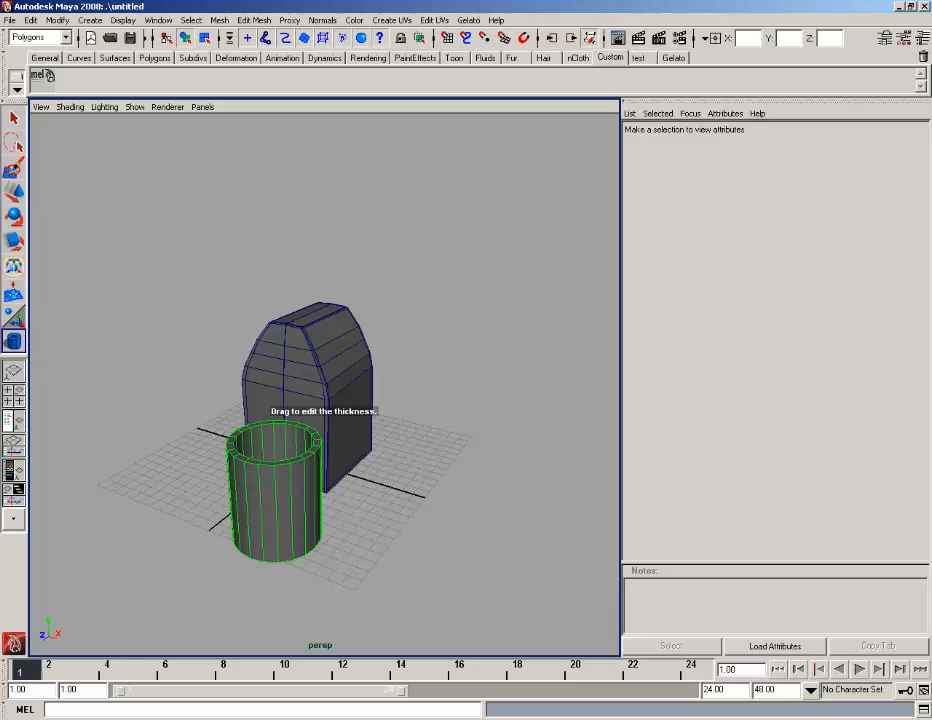
pyautogui.click(197, 719)
pyautogui.click(197, 719)
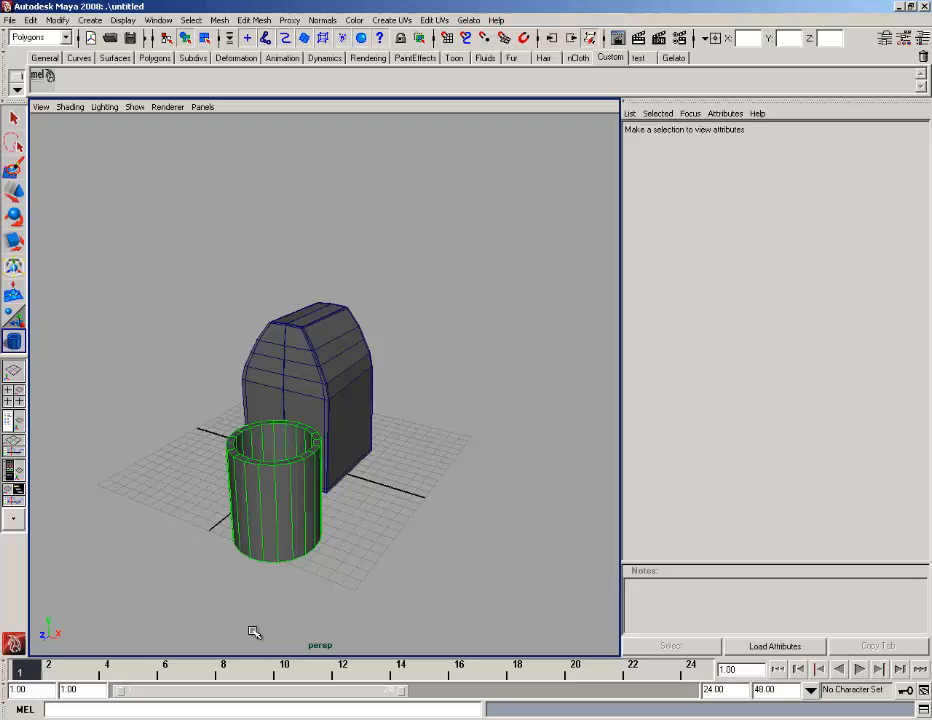
pyautogui.click(257, 719)
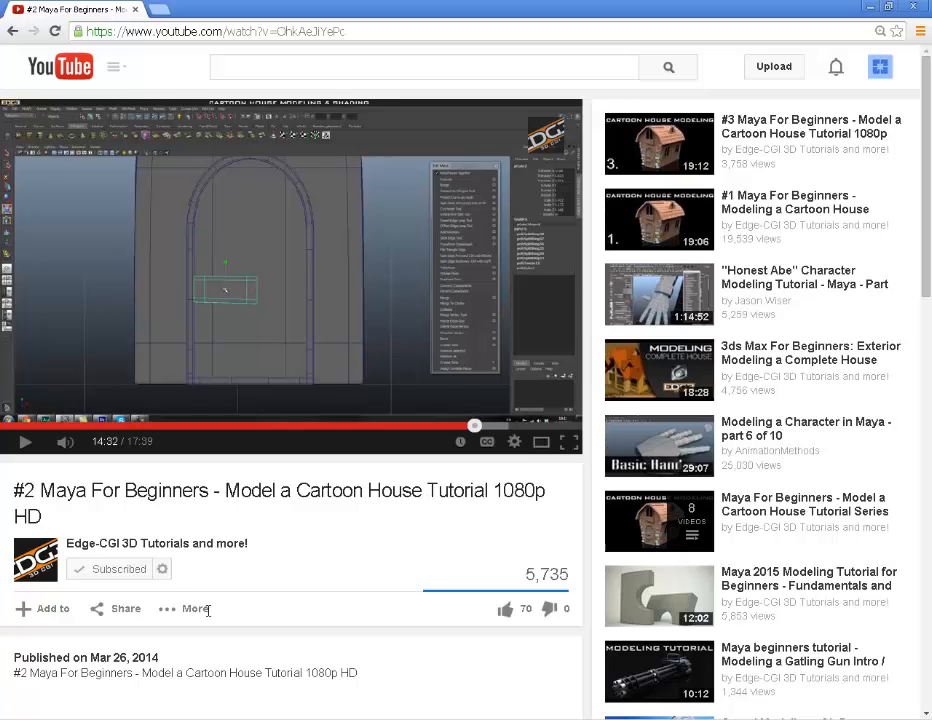
pyautogui.click(400, 719)
pyautogui.keyDown('alt'); pyautogui.moveTo(316, 468); pyautogui.dragTo(327, 480); pyautogui.keyUp('alt')
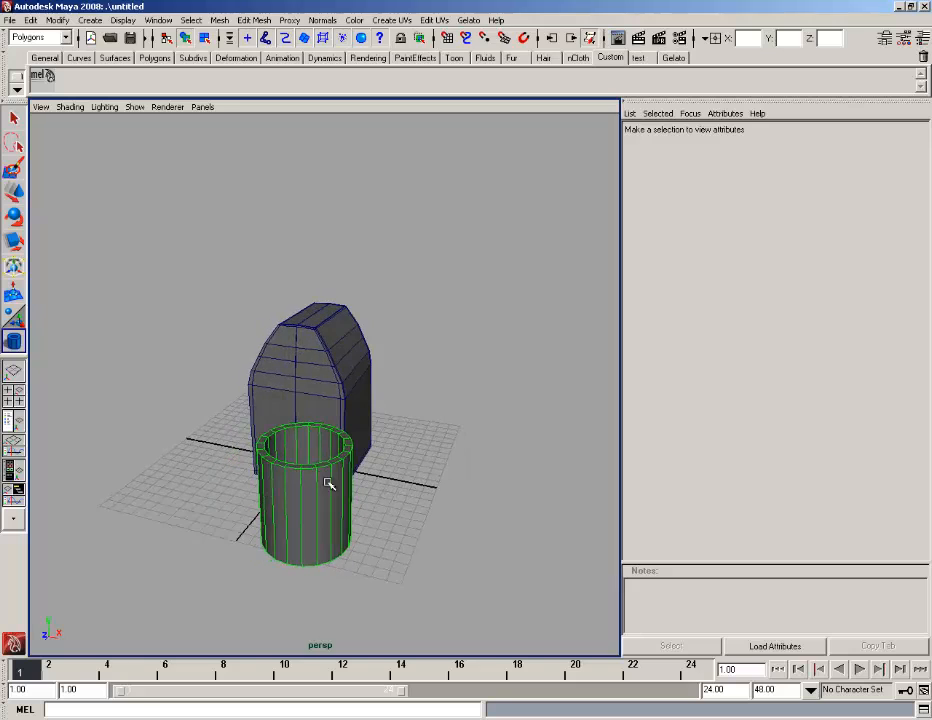
# Rotate the new pipe onto its side with a Rotate Z value of 90.
pyautogui.click(16, 222)
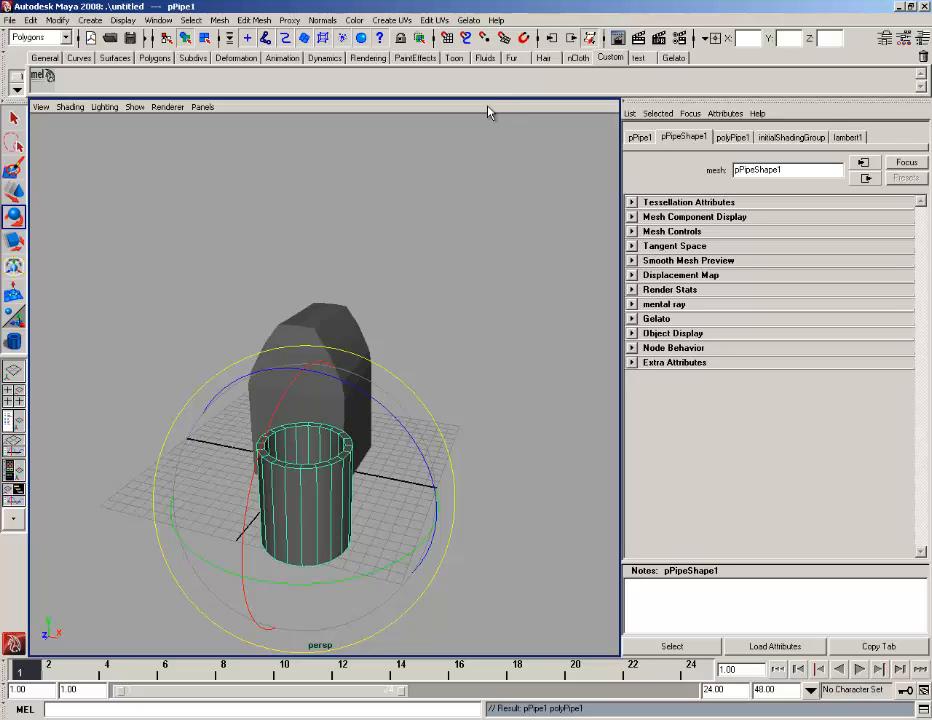
pyautogui.click(923, 38)
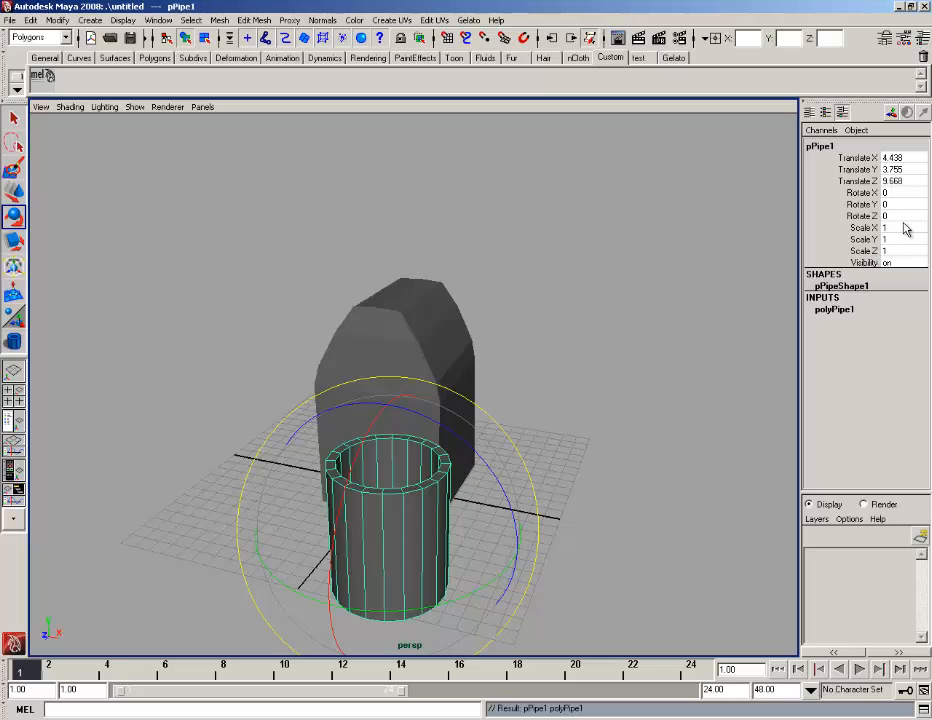
pyautogui.keyDown('alt'); pyautogui.moveTo(572, 381); pyautogui.dragTo(587, 373); pyautogui.keyUp('alt')
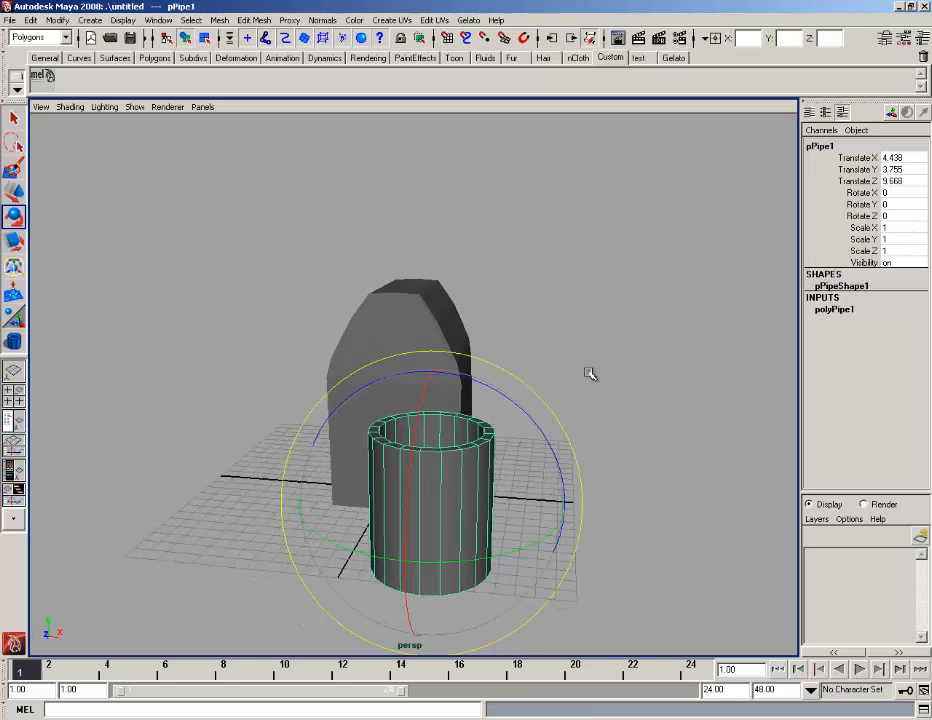
pyautogui.moveTo(525, 411); pyautogui.dragTo(521, 404)
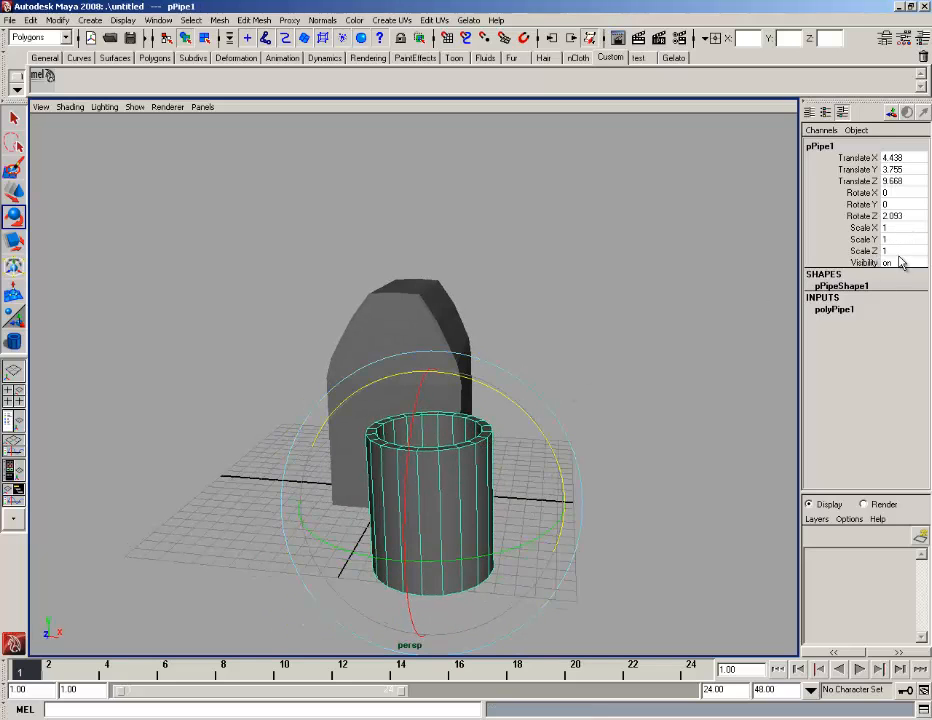
pyautogui.click(907, 216)
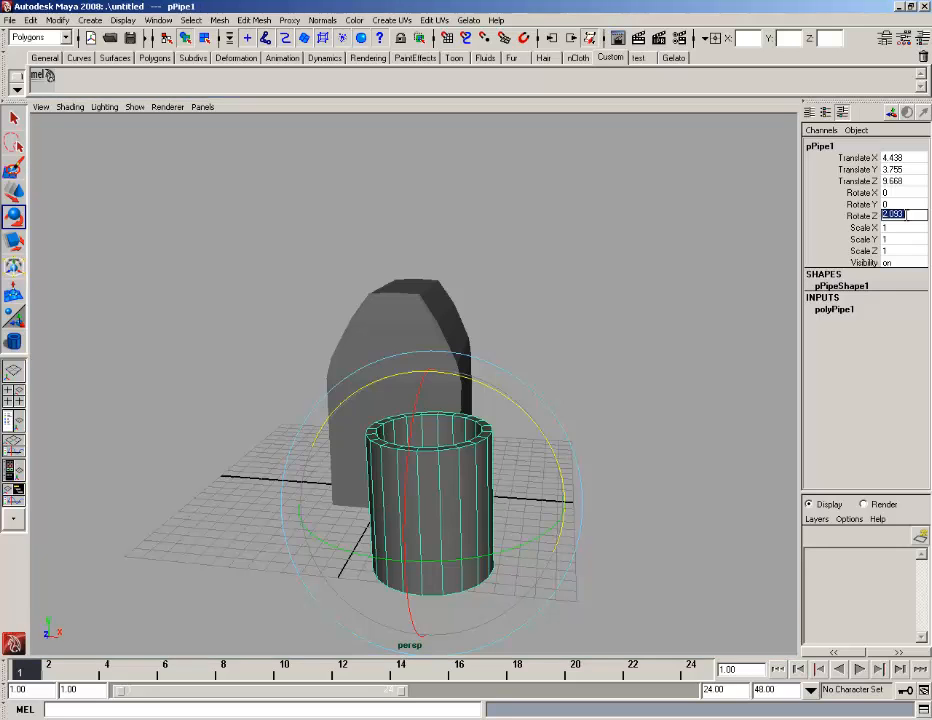
pyautogui.write('90')
pyautogui.press('Return')
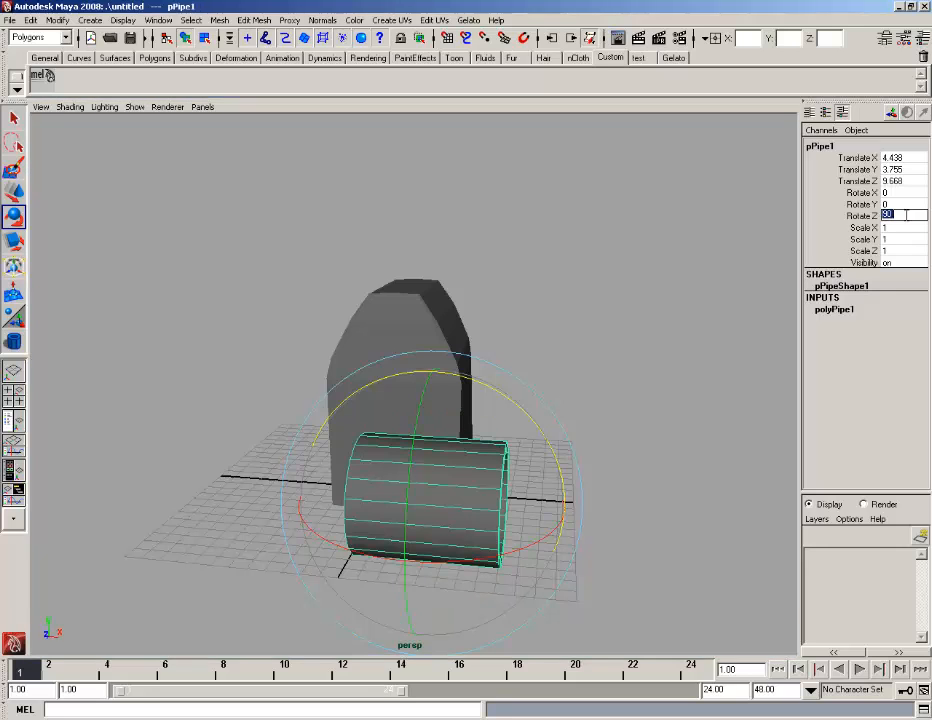
# Scale the pipe uniformly to 0.743 and set its Rotate X to 90 so its opening faces the front.
pyautogui.click(13, 240)
pyautogui.keyDown('alt'); pyautogui.moveTo(383, 377); pyautogui.dragTo(433, 404); pyautogui.keyUp('alt')
pyautogui.click(13, 215)
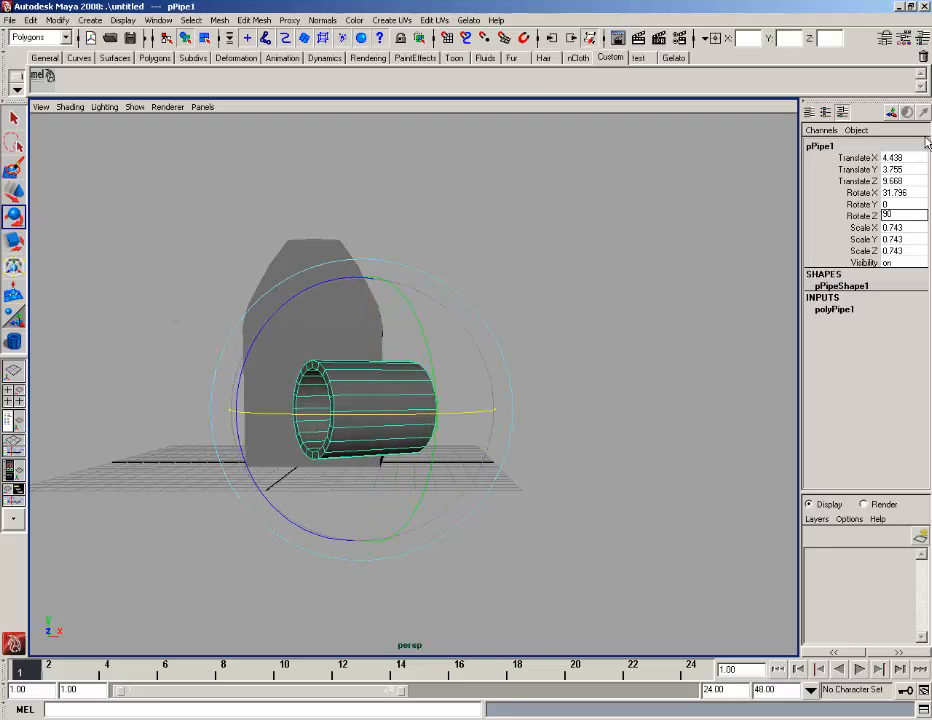
pyautogui.click(905, 193)
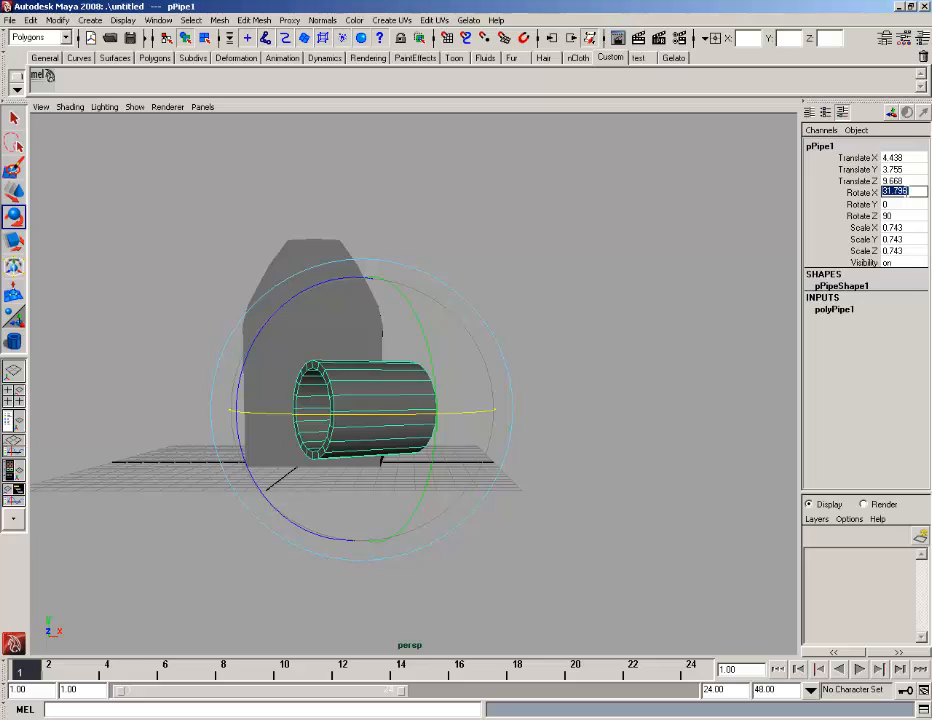
pyautogui.write('90')
pyautogui.press('Return')
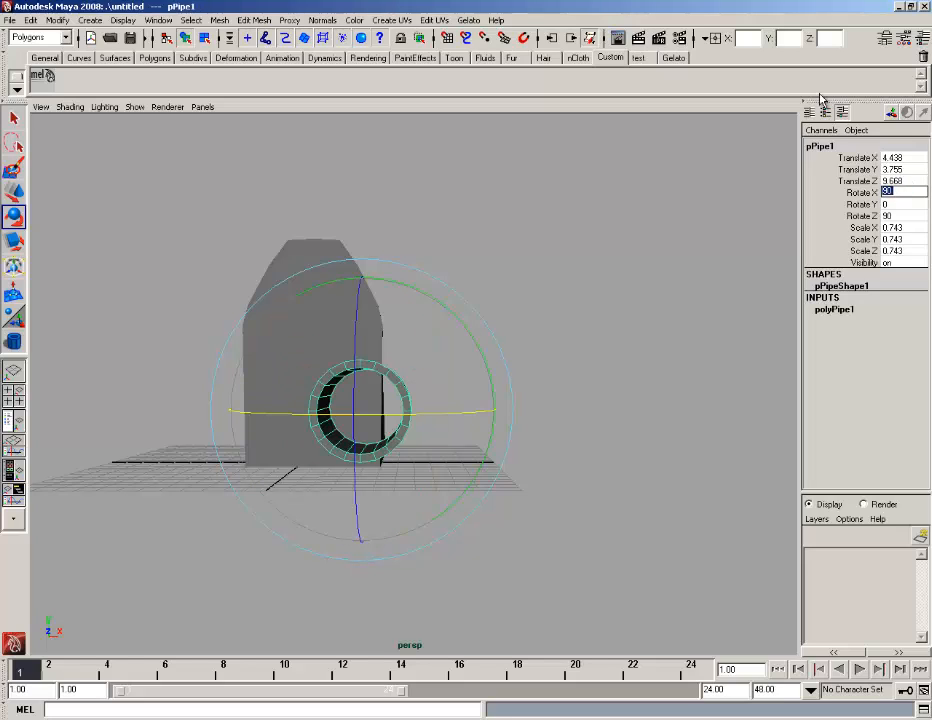
pyautogui.keyDown('alt'); pyautogui.moveTo(568, 381); pyautogui.dragTo(545, 349); pyautogui.keyUp('alt')
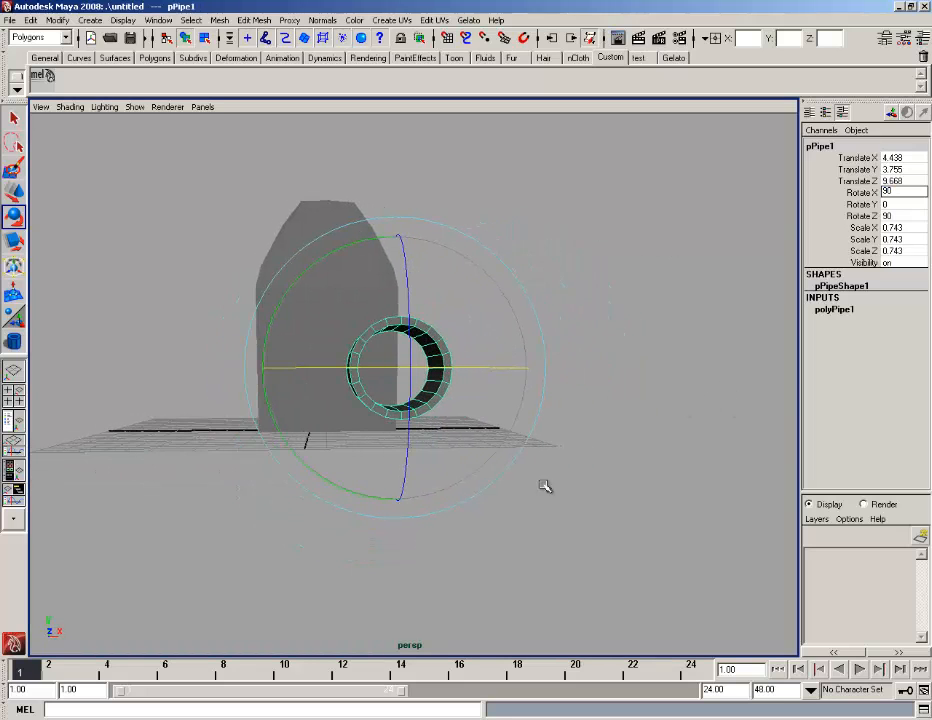
# In the front view, select the faces of the pipe's lower half and delete them, leaving an arch.
pyautogui.click(122, 719)
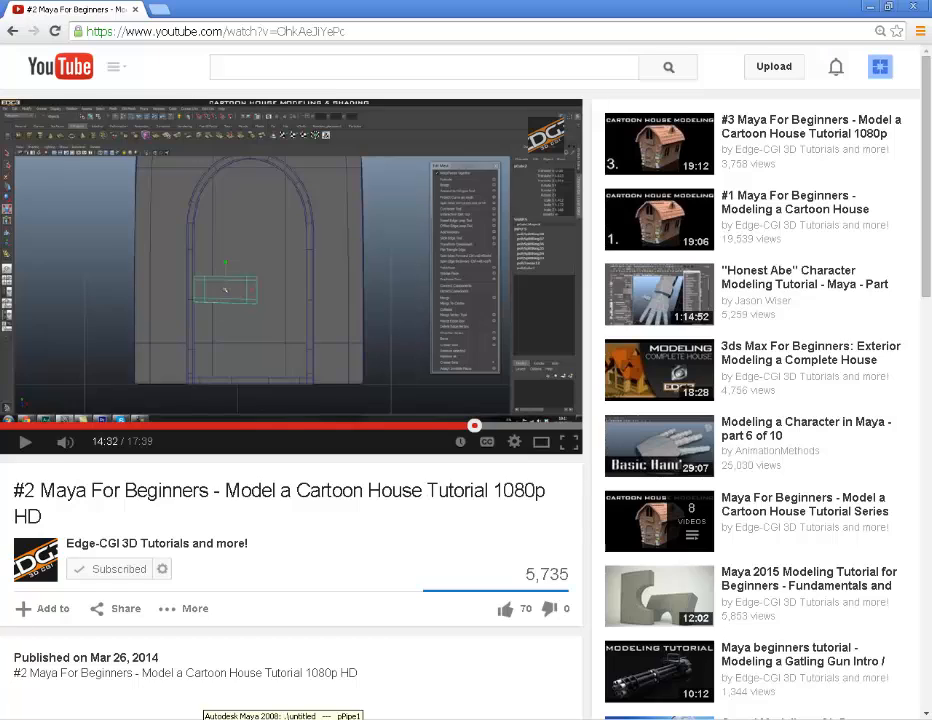
pyautogui.click(206, 719)
pyautogui.press('space')
pyautogui.moveTo(460, 410); pyautogui.dragTo(446, 438)
pyautogui.moveTo(411, 472); pyautogui.dragTo(415, 505, button='right')
pyautogui.moveTo(297, 595); pyautogui.dragTo(572, 449)
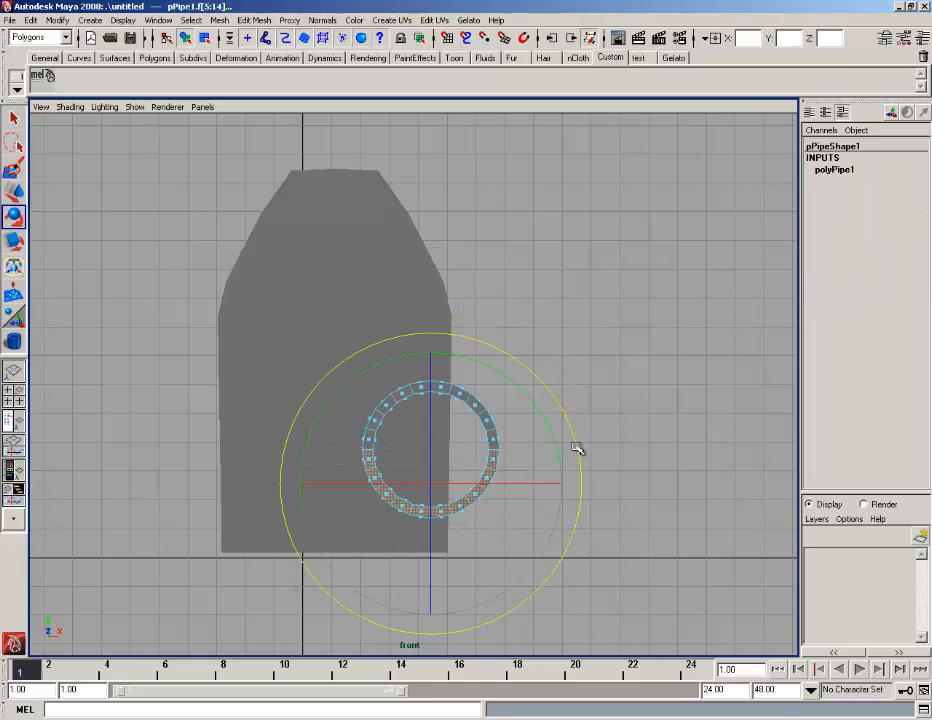
pyautogui.press('Delete')
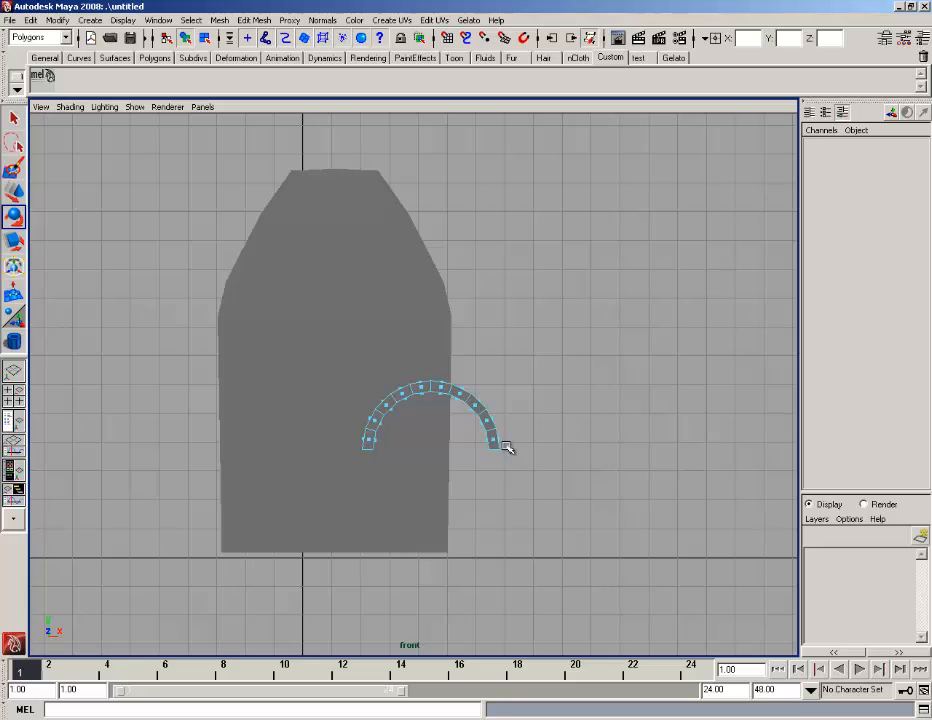
# Return the arch to object mode in the perspective view, check the house halves and clear the selection.
pyautogui.press('space')
pyautogui.moveTo(489, 421)
pyautogui.mouseDown()
pyautogui.moveTo(487, 409)
pyautogui.moveTo(478, 435)
pyautogui.moveTo(485, 410)
pyautogui.mouseUp()
pyautogui.moveTo(477, 401); pyautogui.dragTo(495, 387, button='right')
pyautogui.scroll(-2, 483, 398)
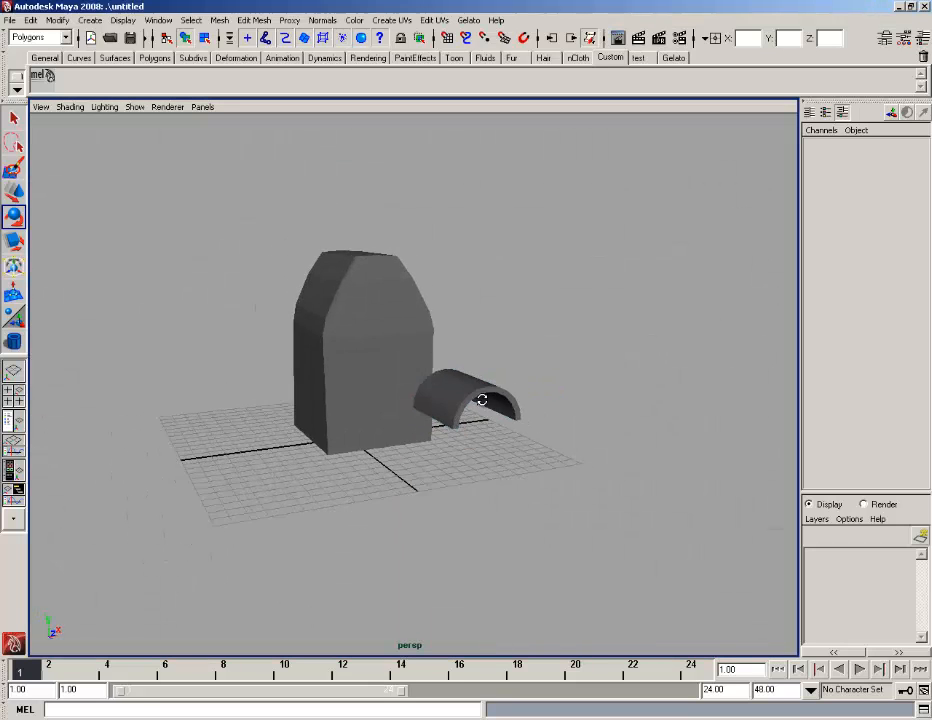
pyautogui.keyDown('alt'); pyautogui.moveTo(481, 399); pyautogui.dragTo(499, 400); pyautogui.keyUp('alt')
pyautogui.click(424, 383)
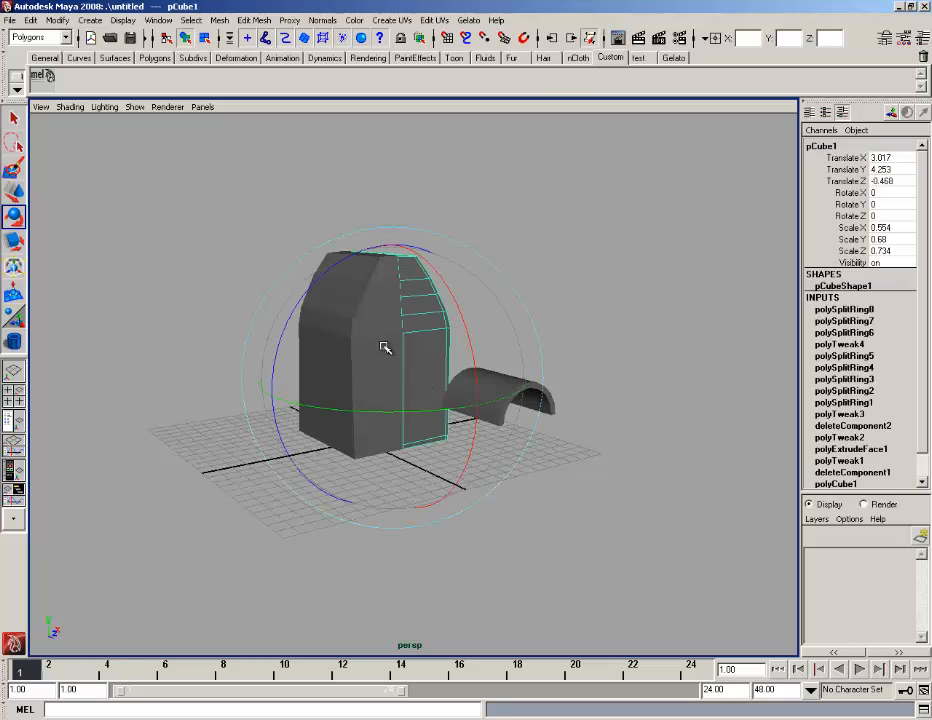
pyautogui.press('q')
pyautogui.click(358, 350)
pyautogui.click(525, 311)
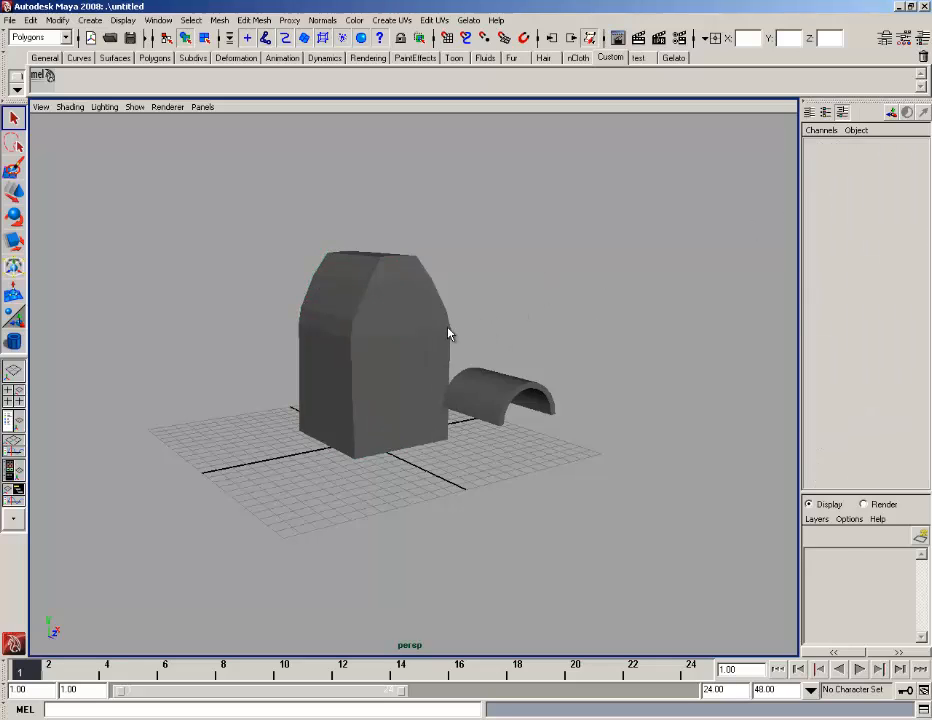
# Create an empty display layer and name it houseBody.
pyautogui.click(921, 39)
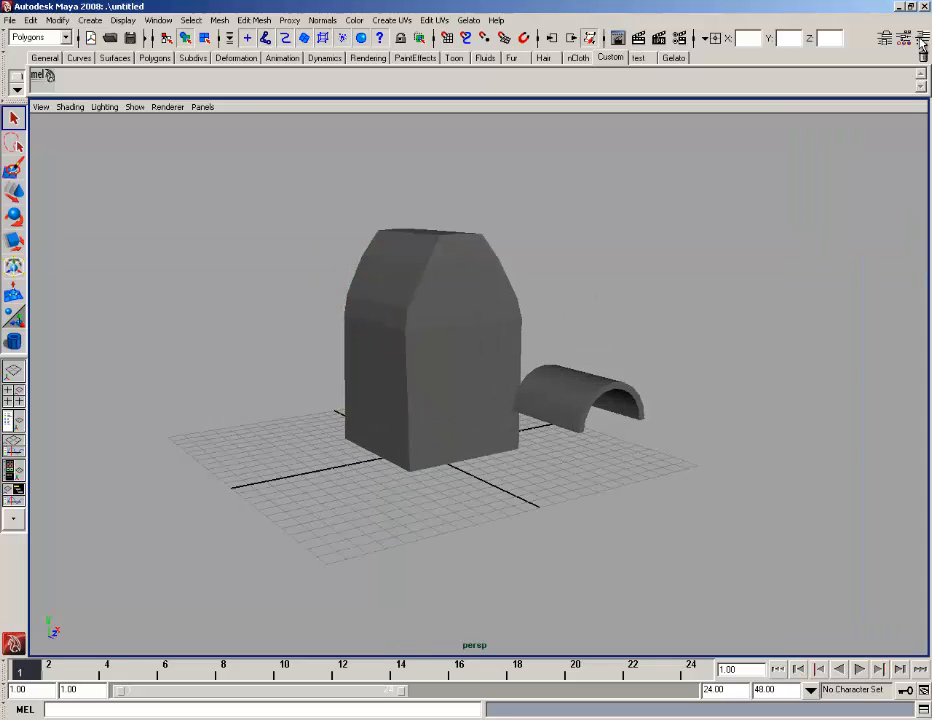
pyautogui.click(924, 40)
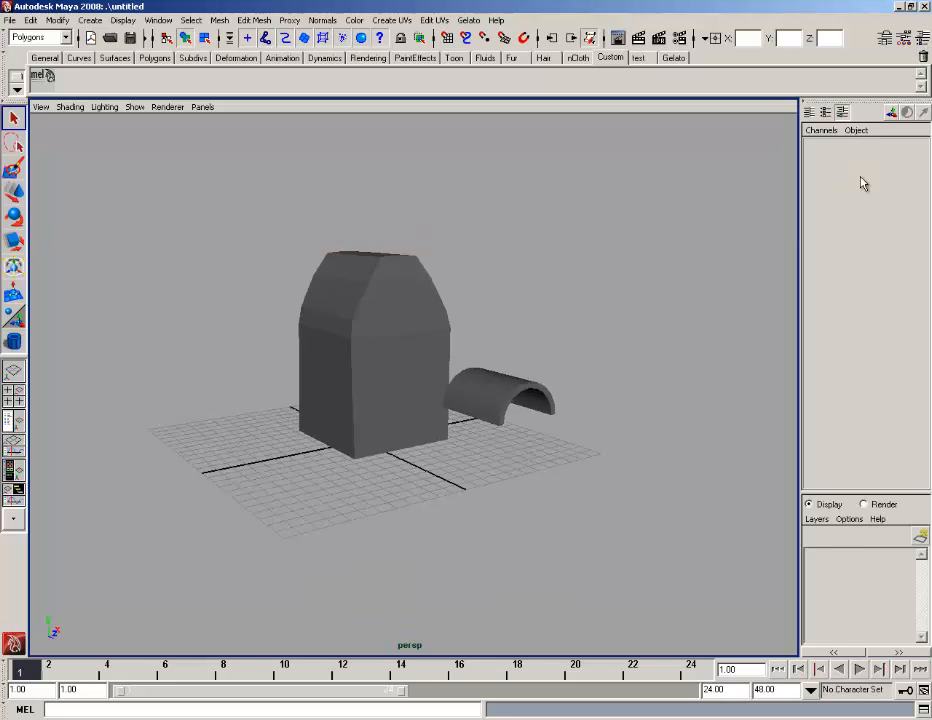
pyautogui.click(818, 521)
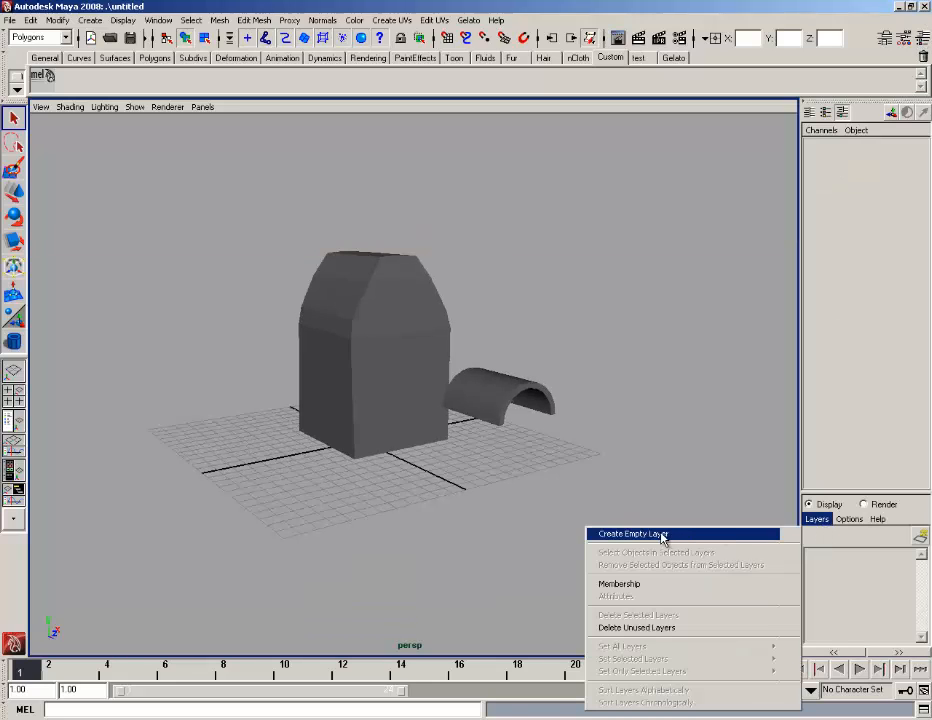
pyautogui.click(608, 534)
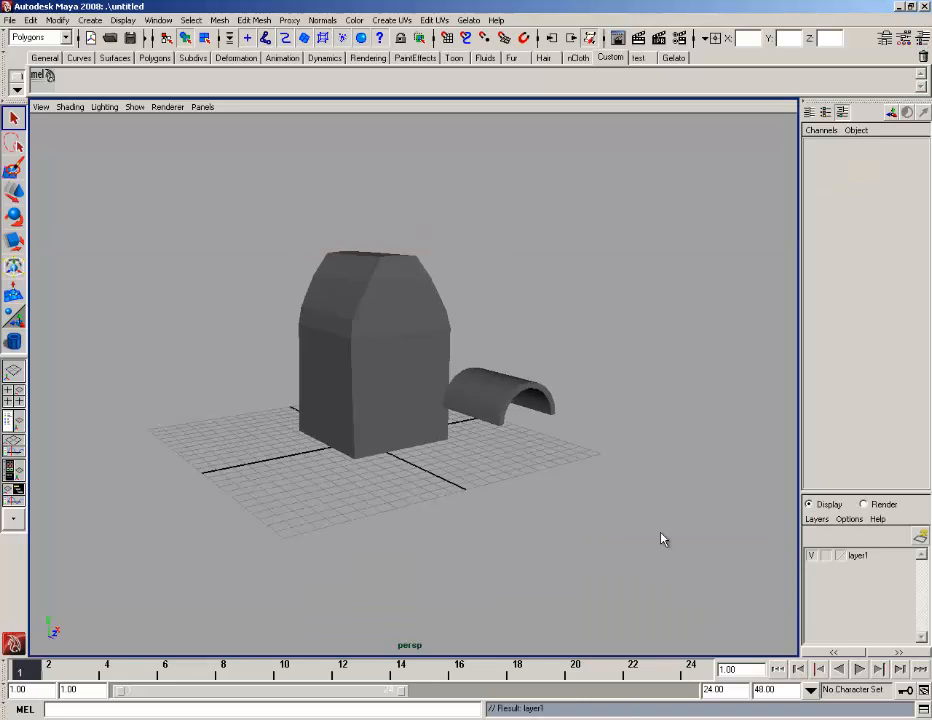
pyautogui.doubleClick(868, 556)
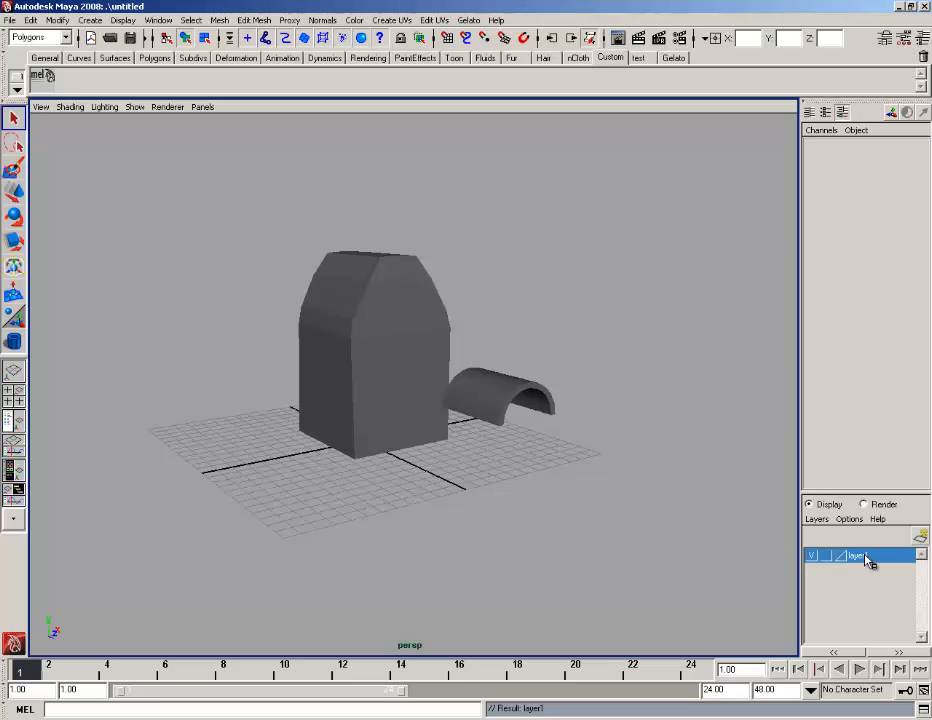
pyautogui.moveTo(346, 286); pyautogui.dragTo(310, 294)
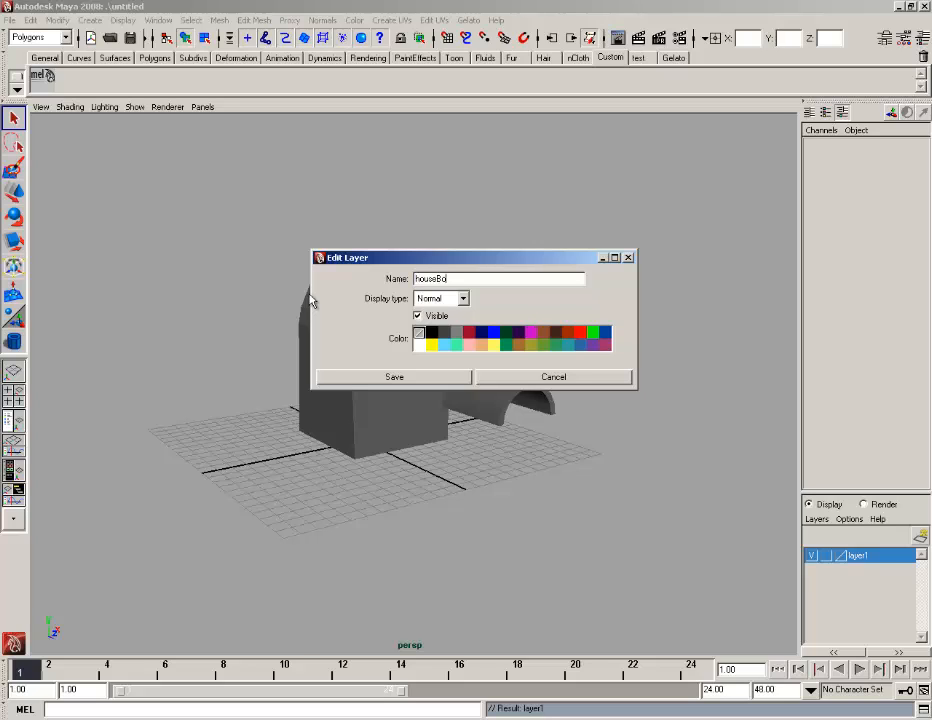
pyautogui.press('Return')
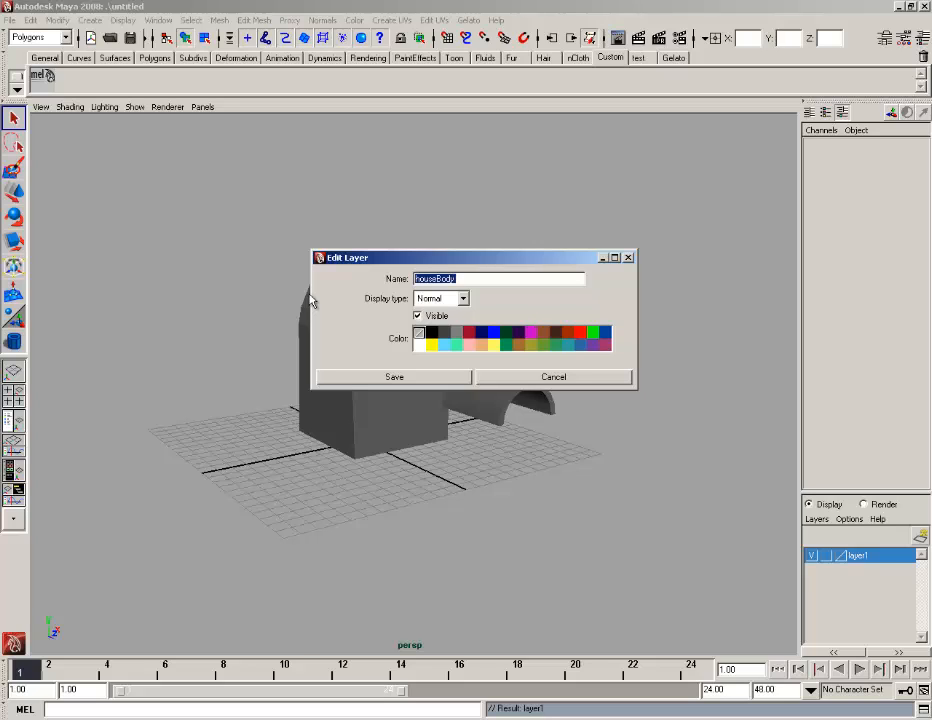
pyautogui.click(421, 385)
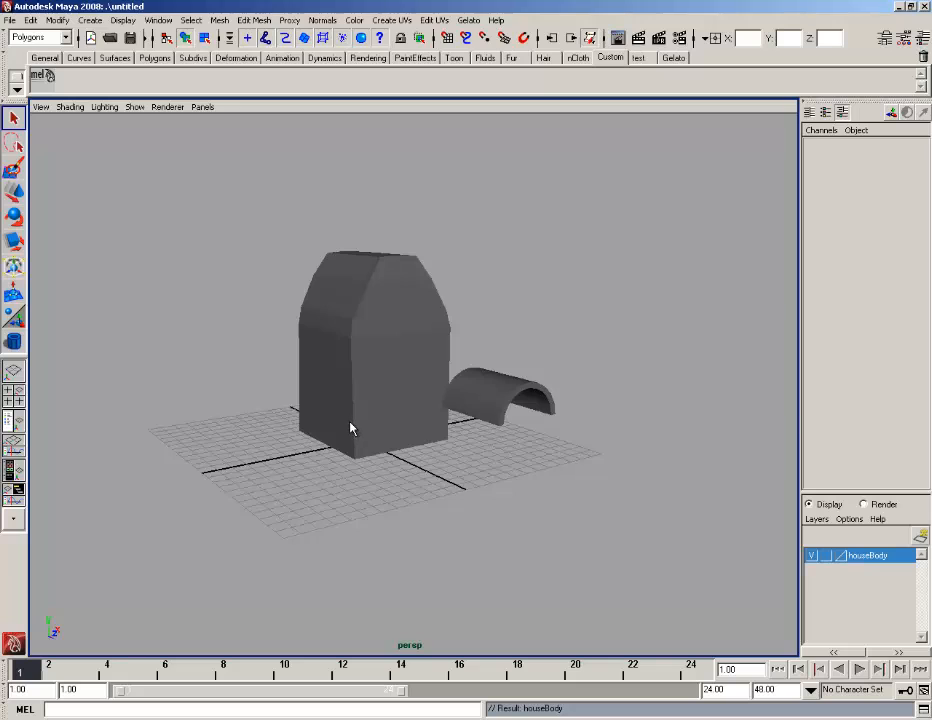
# Select both halves of the house and add them to the houseBody layer.
pyautogui.keyDown('alt'); pyautogui.moveTo(352, 431); pyautogui.dragTo(320, 421); pyautogui.keyUp('alt')
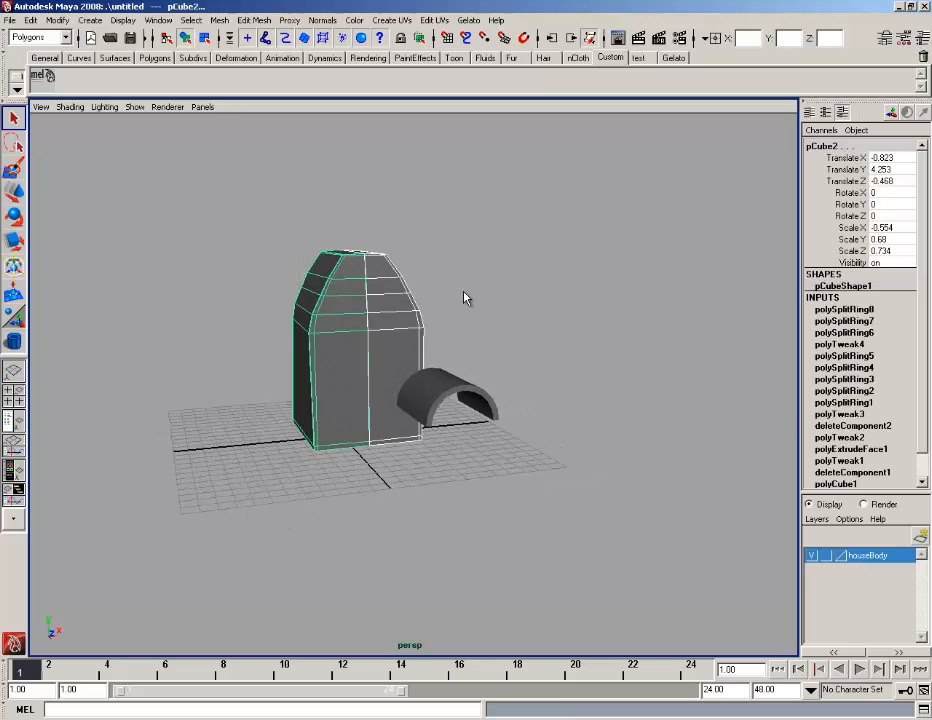
pyautogui.moveTo(293, 219); pyautogui.dragTo(409, 278)
pyautogui.rightClick(880, 560)
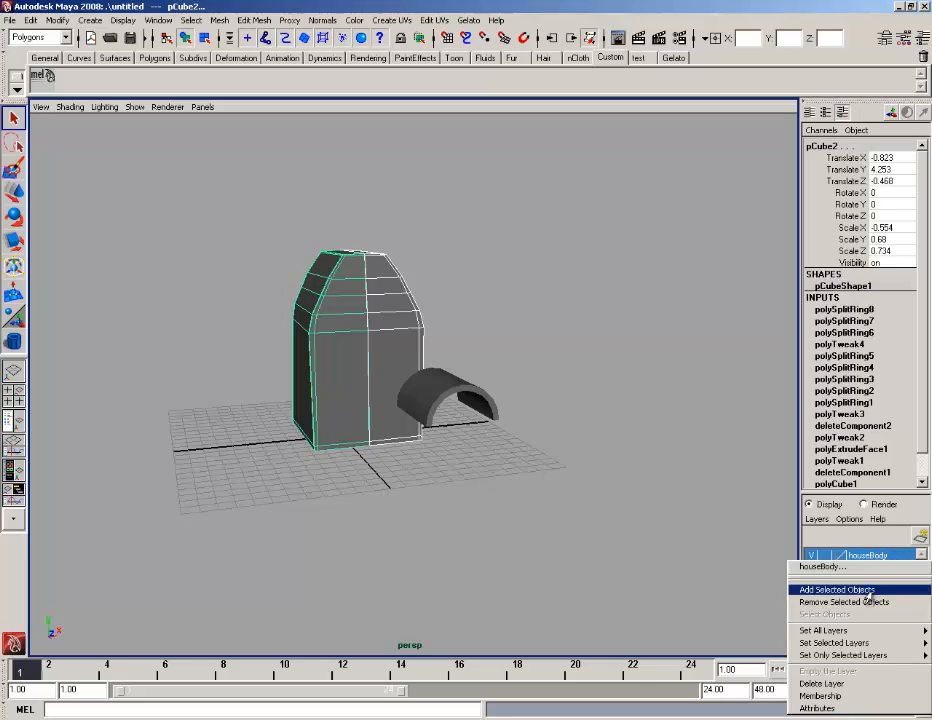
pyautogui.click(868, 590)
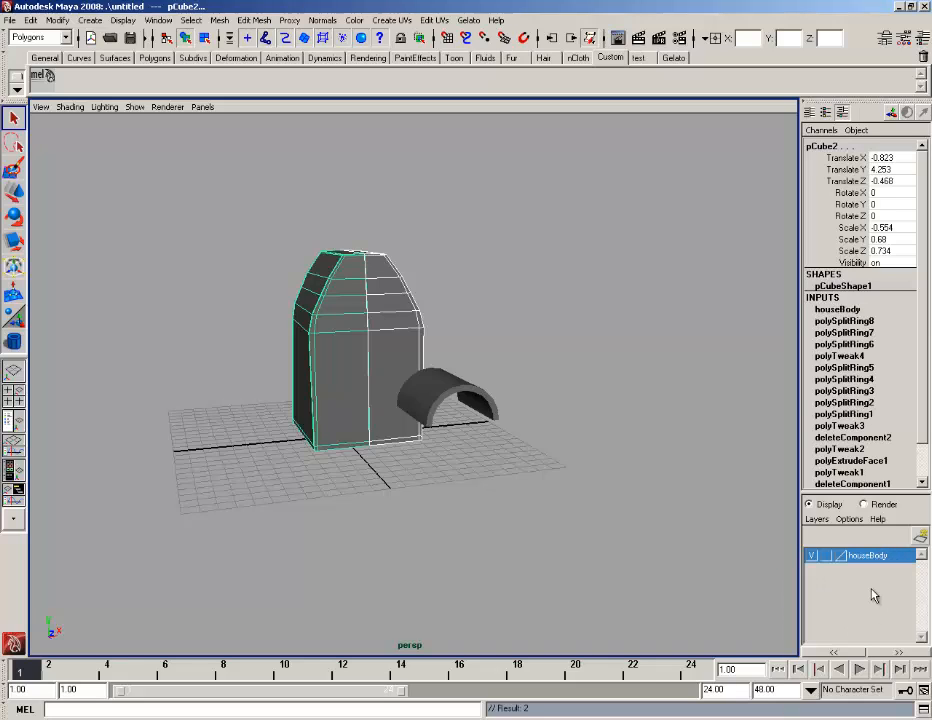
# Toggle the houseBody layer's visibility, set its display type to Reference, and test selecting the house.
pyautogui.click(814, 557)
pyautogui.click(814, 557)
pyautogui.click(694, 562)
pyautogui.click(829, 555)
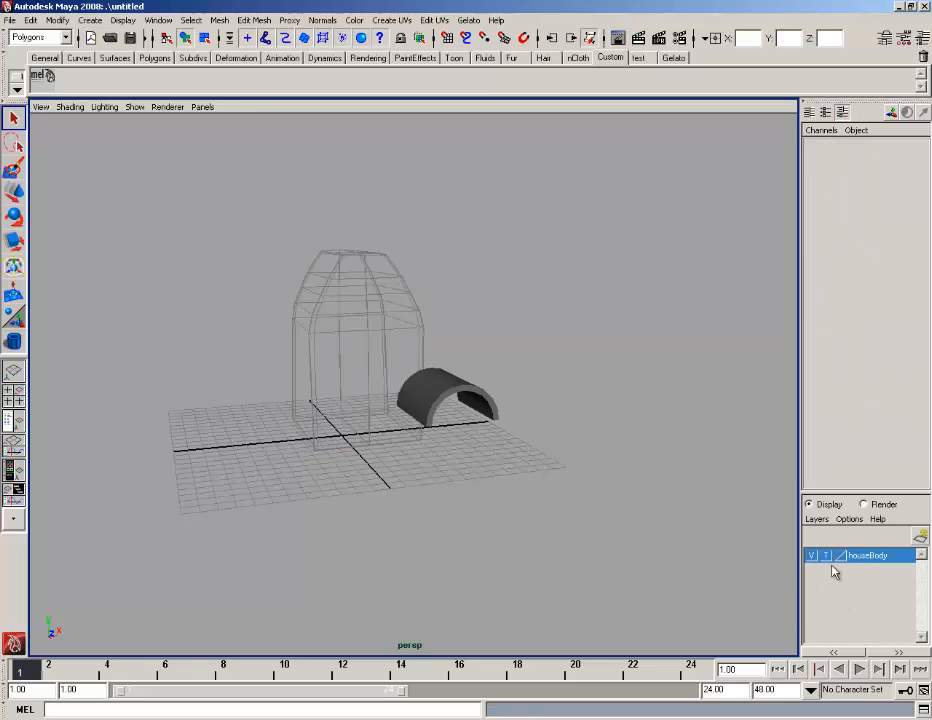
pyautogui.click(829, 556)
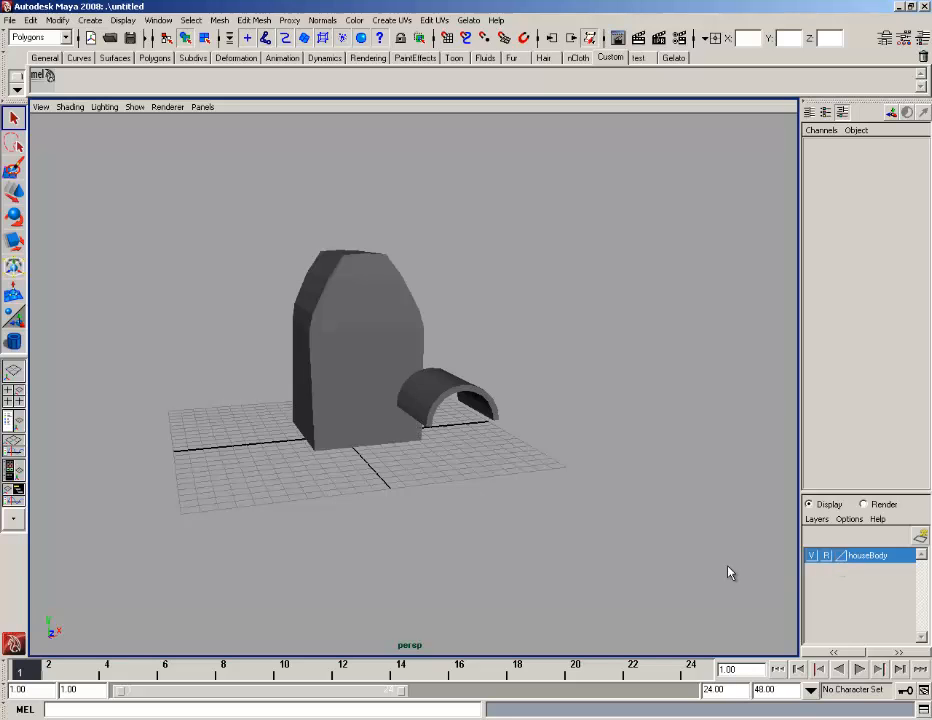
pyautogui.moveTo(272, 294); pyautogui.dragTo(432, 400)
pyautogui.moveTo(333, 253); pyautogui.dragTo(397, 338)
pyautogui.keyDown('alt'); pyautogui.moveTo(482, 423); pyautogui.dragTo(453, 416); pyautogui.keyUp('alt')
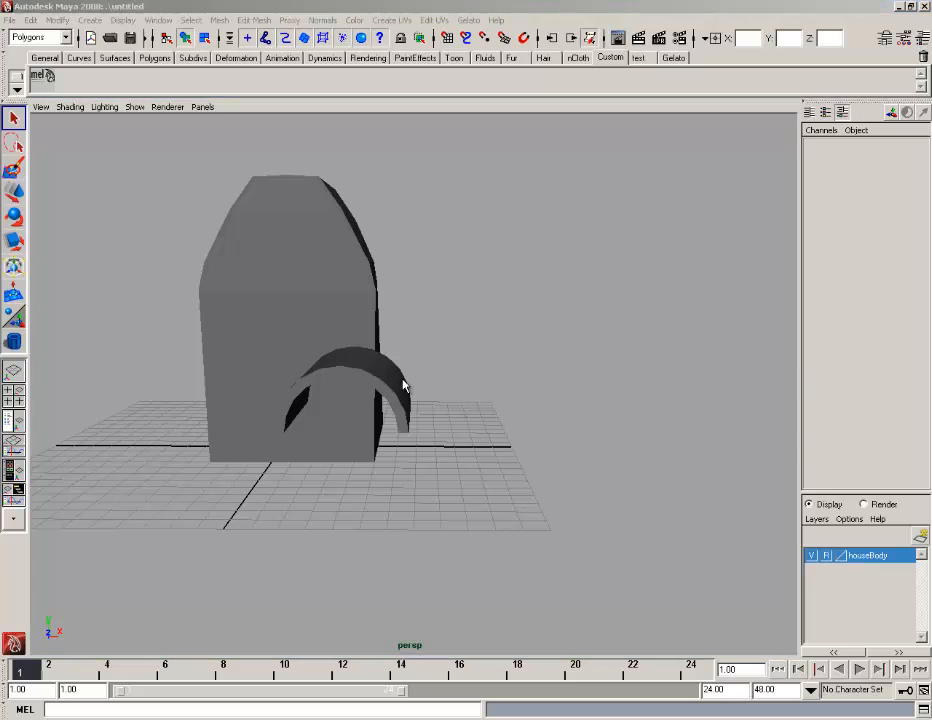
# In the front view, centre the arch on the house front and scale it uniformly to about 0.619.
pyautogui.press('space')
pyautogui.moveTo(402, 388); pyautogui.dragTo(404, 405)
pyautogui.click(478, 402)
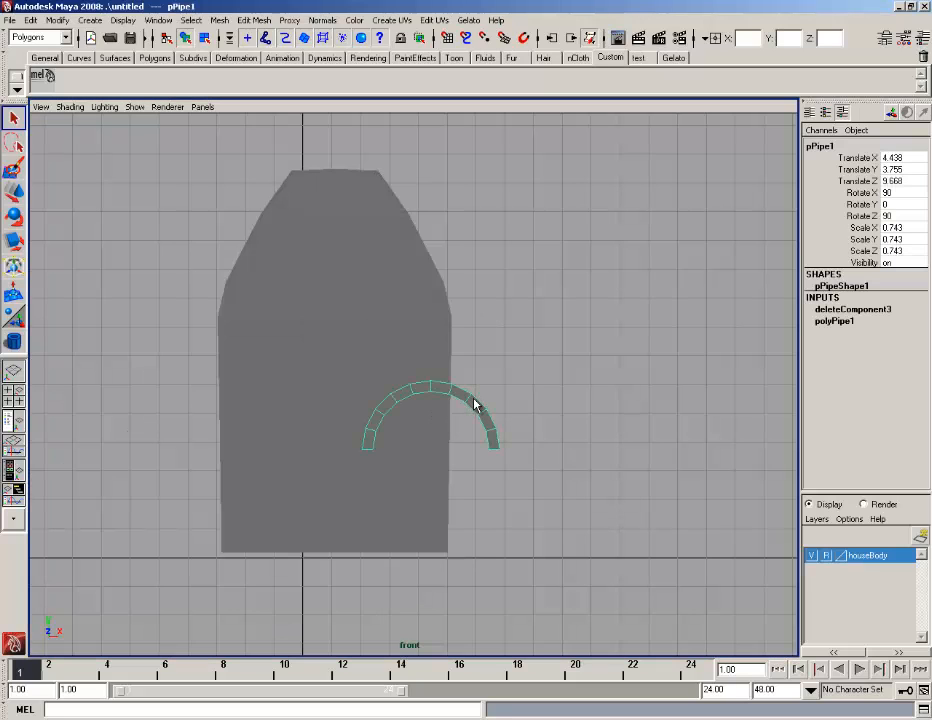
pyautogui.press('w')
pyautogui.moveTo(430, 448); pyautogui.dragTo(340, 448)
pyautogui.press('r')
pyautogui.press('w')
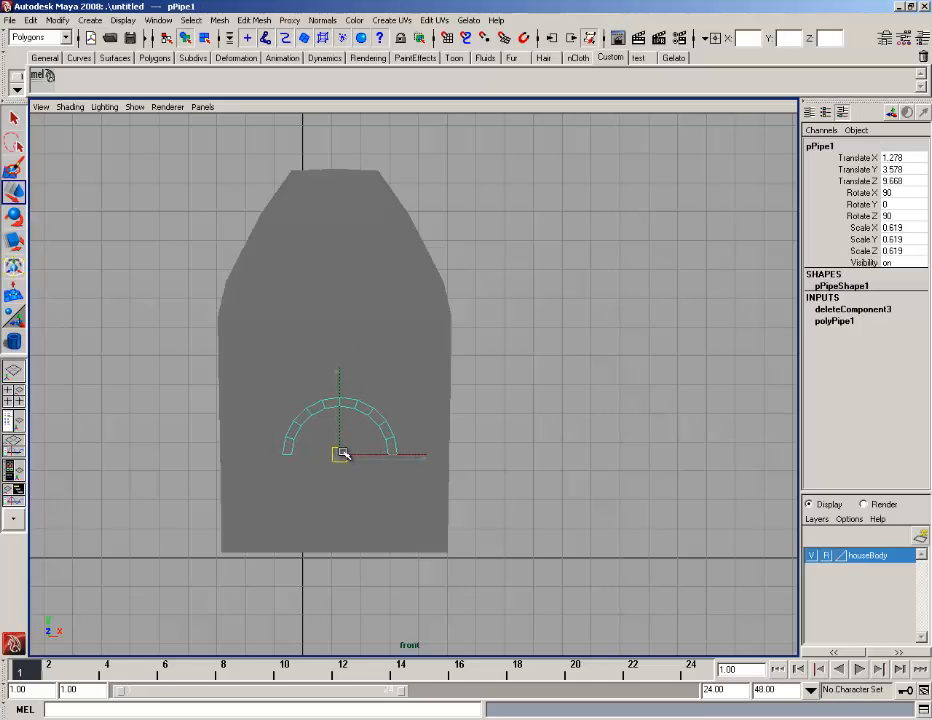
# In the perspective view, select the border edges of the arch's two open lower ends and close them with Fill Hole.
pyautogui.press('space')
pyautogui.moveTo(474, 424); pyautogui.dragTo(387, 312)
pyautogui.rightClick(315, 318)
pyautogui.click(318, 286)
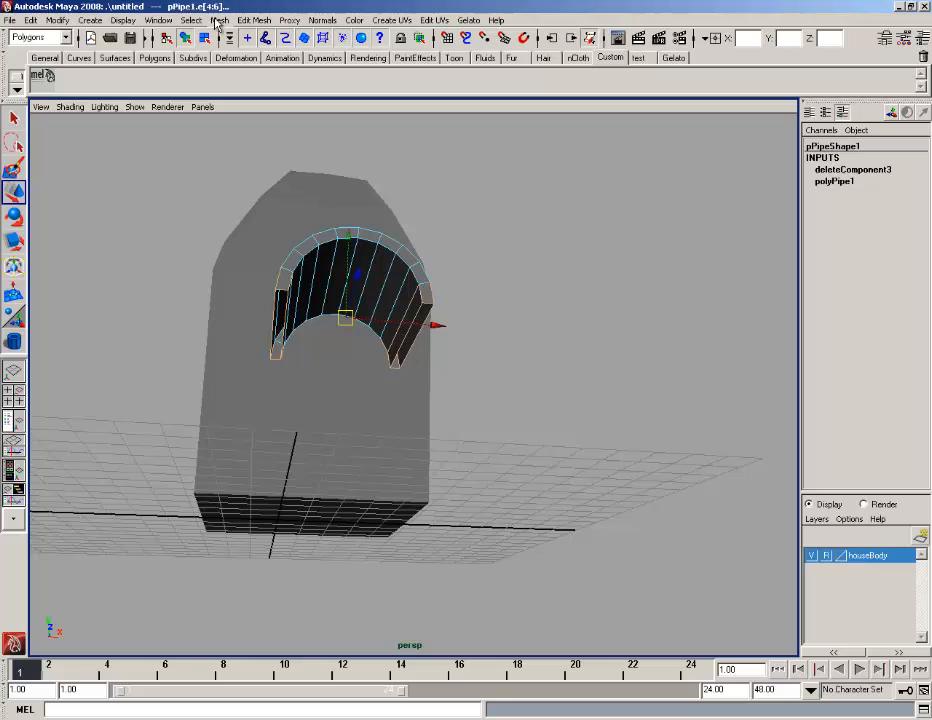
pyautogui.click(255, 20)
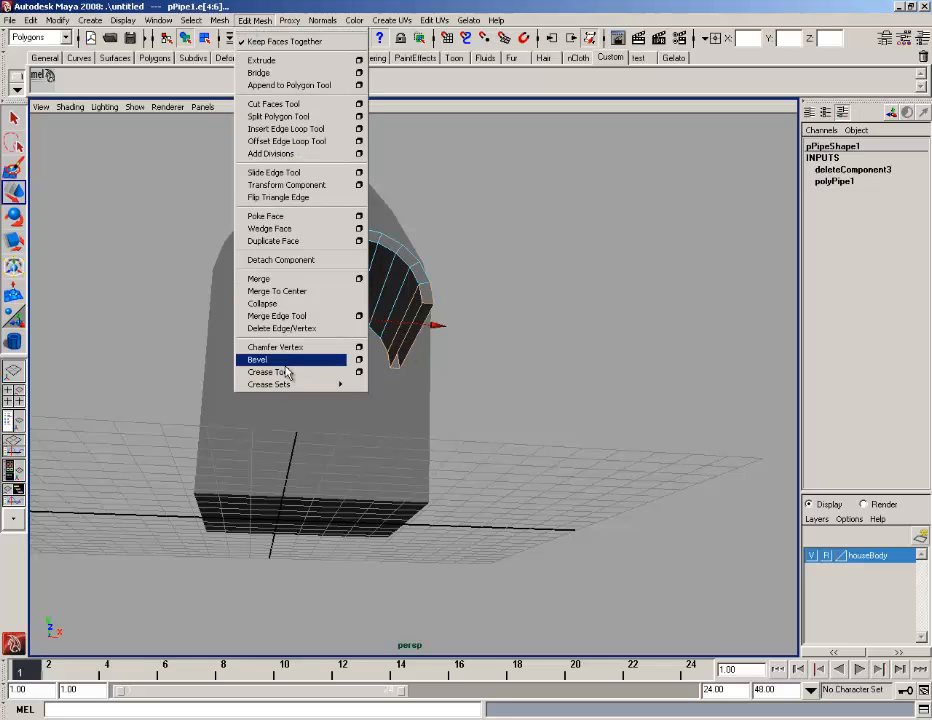
pyautogui.moveTo(219, 20)
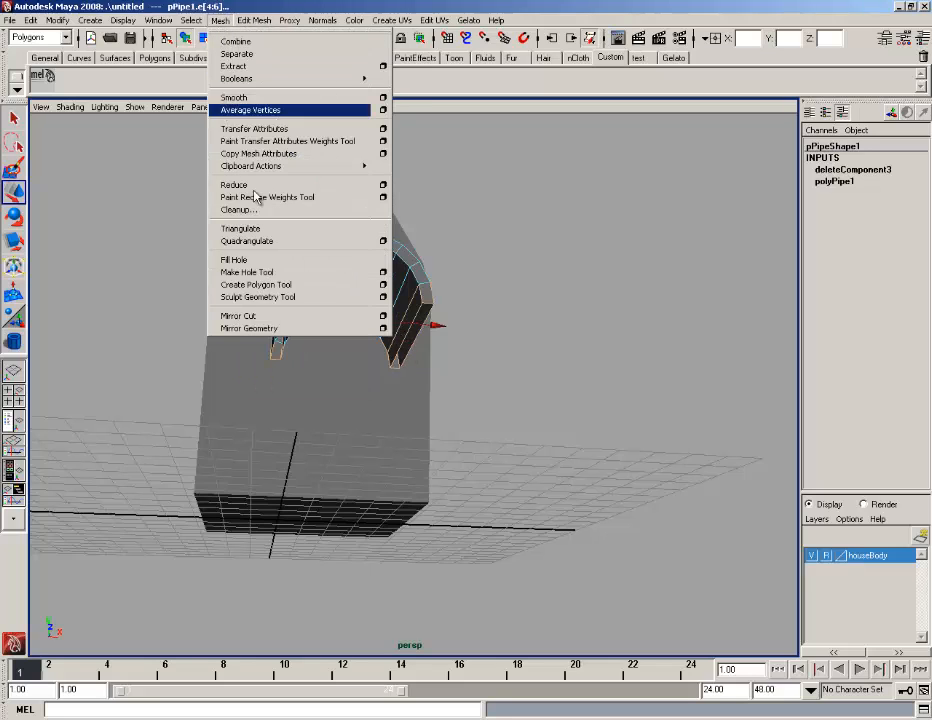
pyautogui.click(265, 260)
pyautogui.click(492, 276)
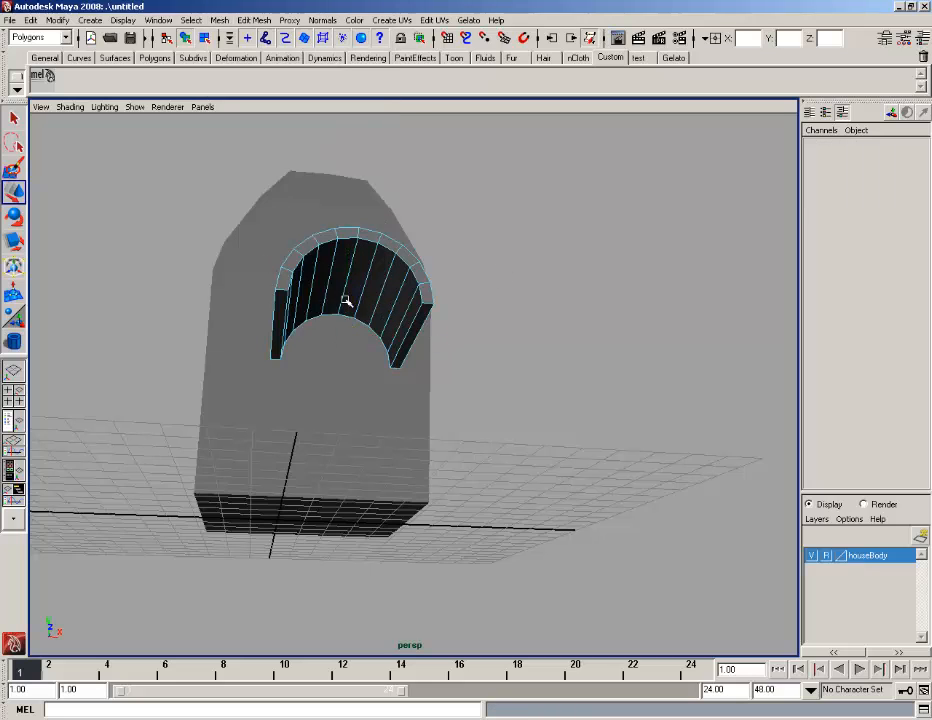
# Select the arch's two bottom end faces and move them down to form long straight legs.
pyautogui.click(331, 304)
pyautogui.scroll(2, 331, 304)
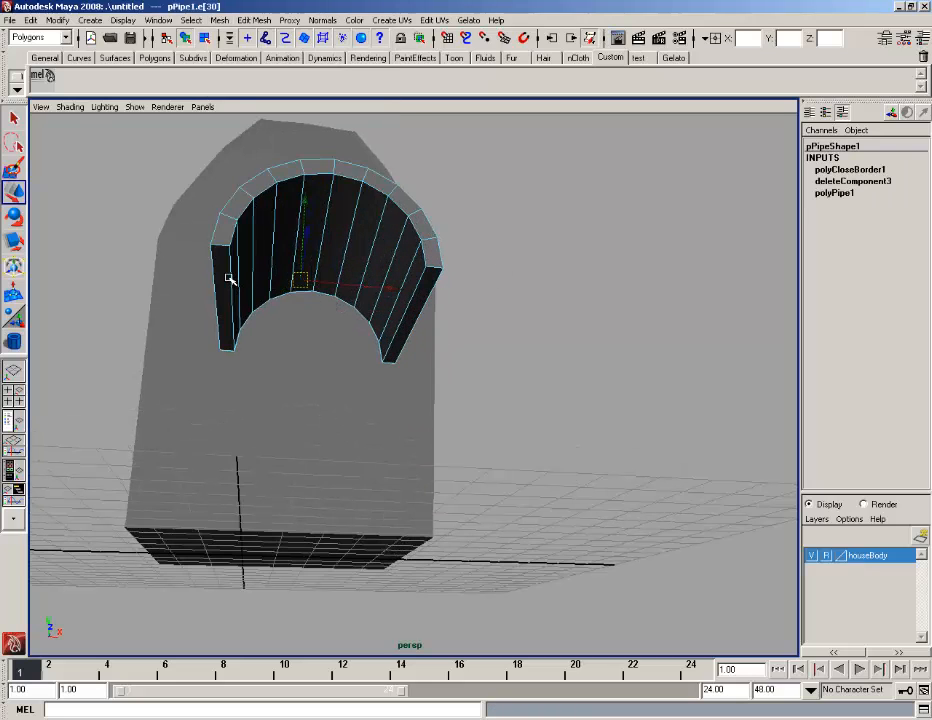
pyautogui.moveTo(229, 278)
pyautogui.mouseDown(button='right')
pyautogui.moveTo(234, 305)
pyautogui.moveTo(226, 299)
pyautogui.mouseUp(button='right')
pyautogui.click(224, 306)
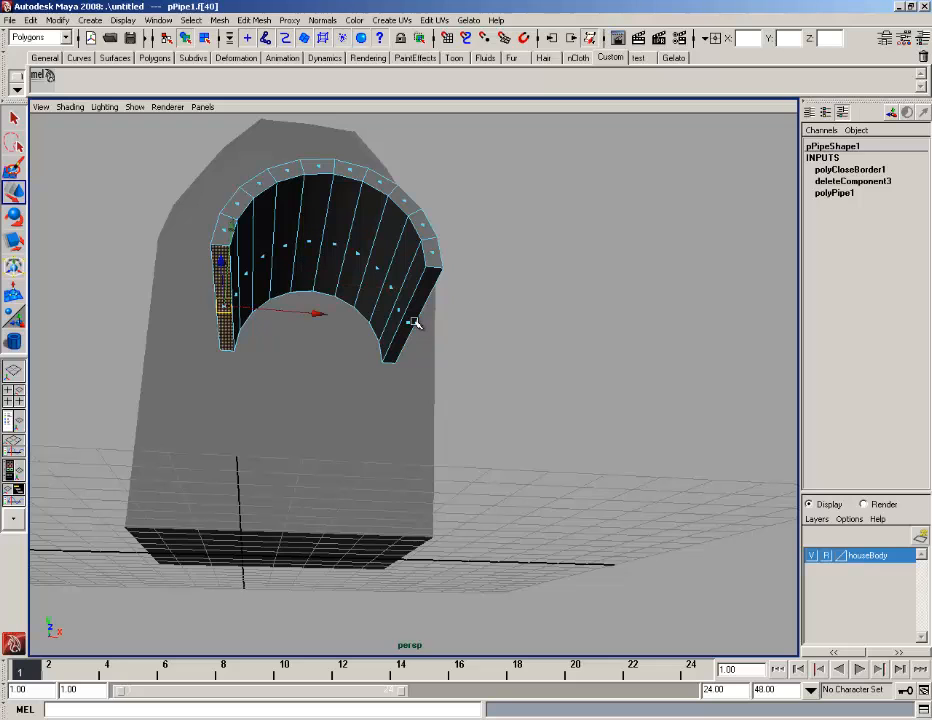
pyautogui.keyDown('shift'); pyautogui.click(409, 322); pyautogui.keyUp('shift')
pyautogui.scroll(-5, 409, 322)
pyautogui.keyDown('alt'); pyautogui.moveTo(399, 323); pyautogui.dragTo(340, 404); pyautogui.keyUp('alt')
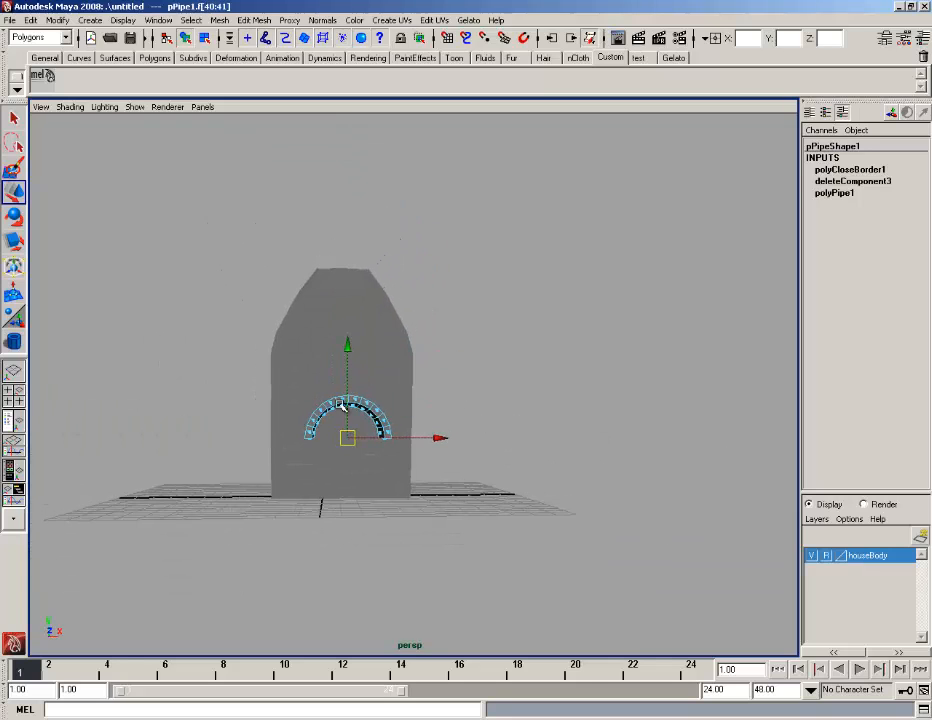
pyautogui.moveTo(350, 346); pyautogui.dragTo(345, 426)
# In the side view, return the arch to object mode and move it into the house's front wall, at about Translate Z 1.8.
pyautogui.press('space')
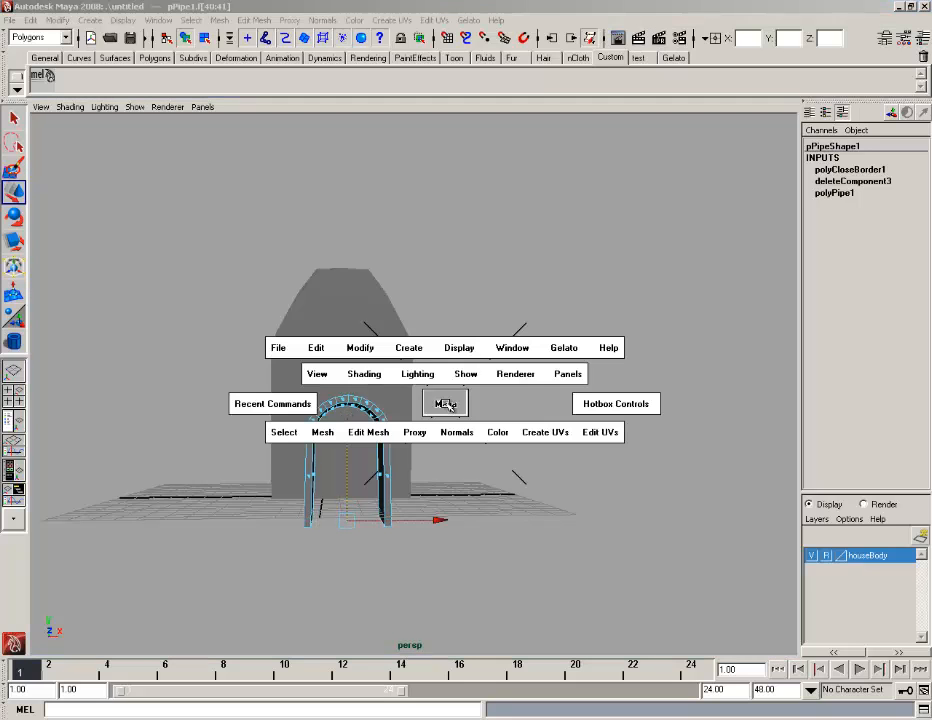
pyautogui.moveTo(445, 401); pyautogui.dragTo(501, 402)
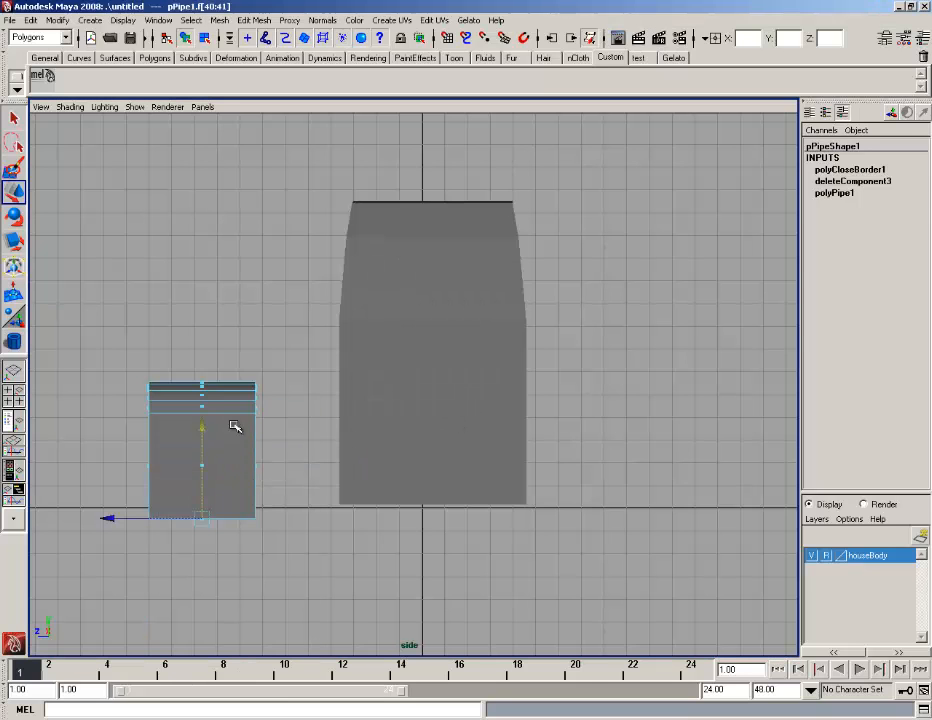
pyautogui.press('F8')
pyautogui.moveTo(204, 425); pyautogui.dragTo(385, 392)
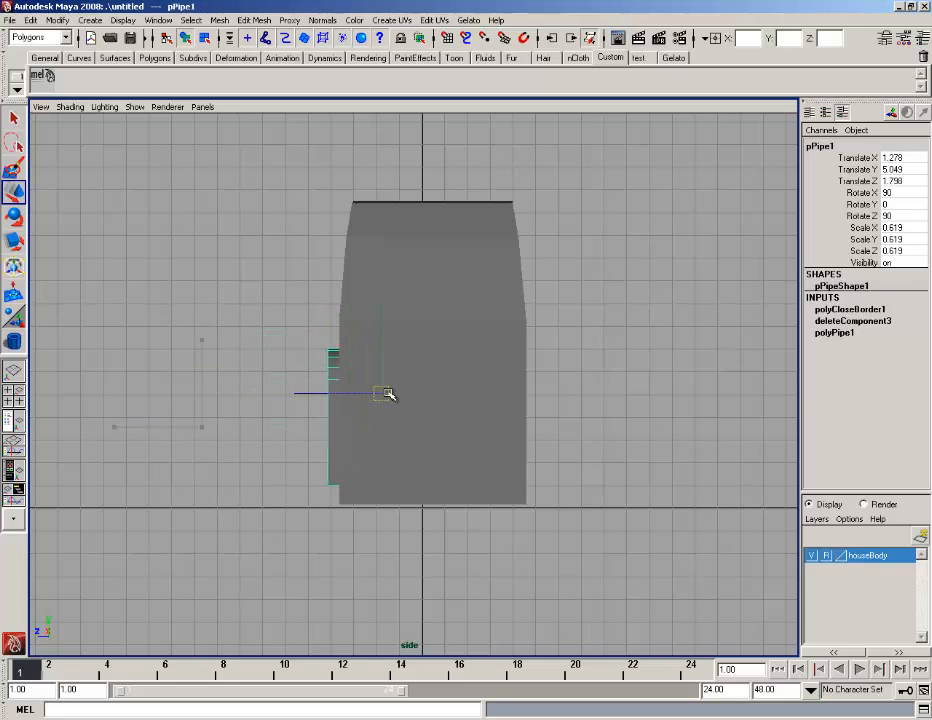
# In the perspective view, lower the arch to about Translate Y 4.29 so its legs meet the house base, and clear the selection.
pyautogui.press('space')
pyautogui.moveTo(513, 364); pyautogui.dragTo(514, 348)
pyautogui.keyDown('alt'); pyautogui.moveTo(468, 374); pyautogui.dragTo(516, 418); pyautogui.keyUp('alt')
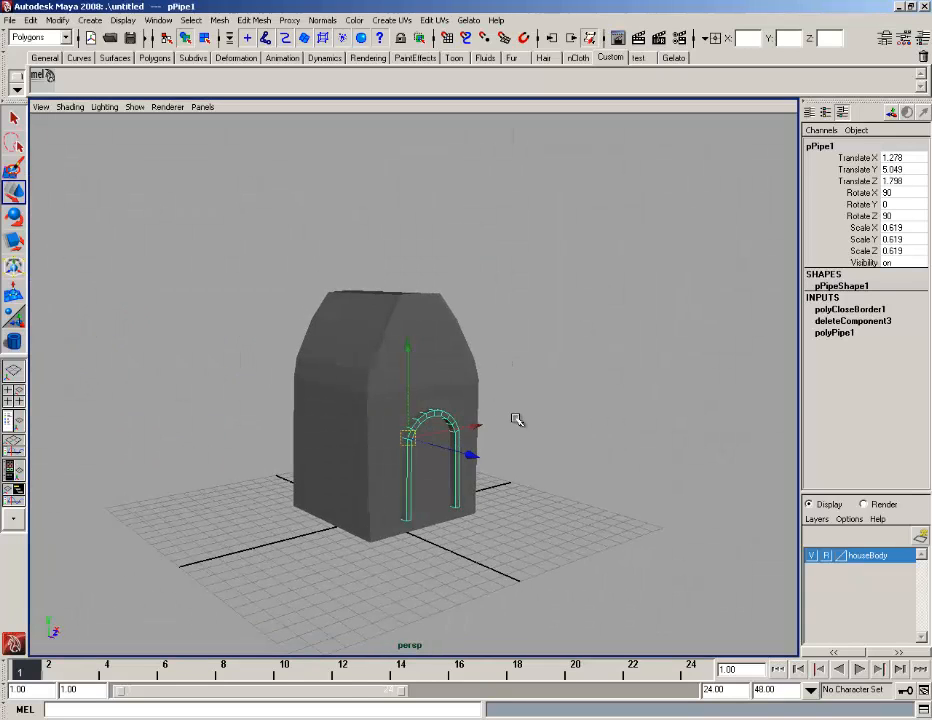
pyautogui.moveTo(410, 356); pyautogui.dragTo(412, 366)
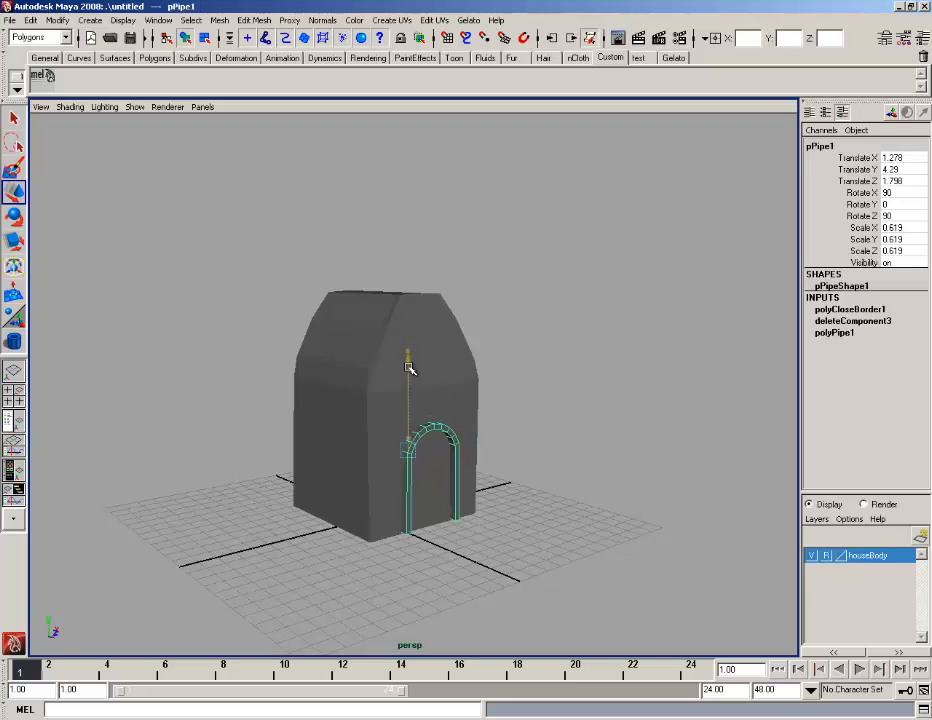
pyautogui.scroll(3, 584, 372)
pyautogui.click(586, 374)
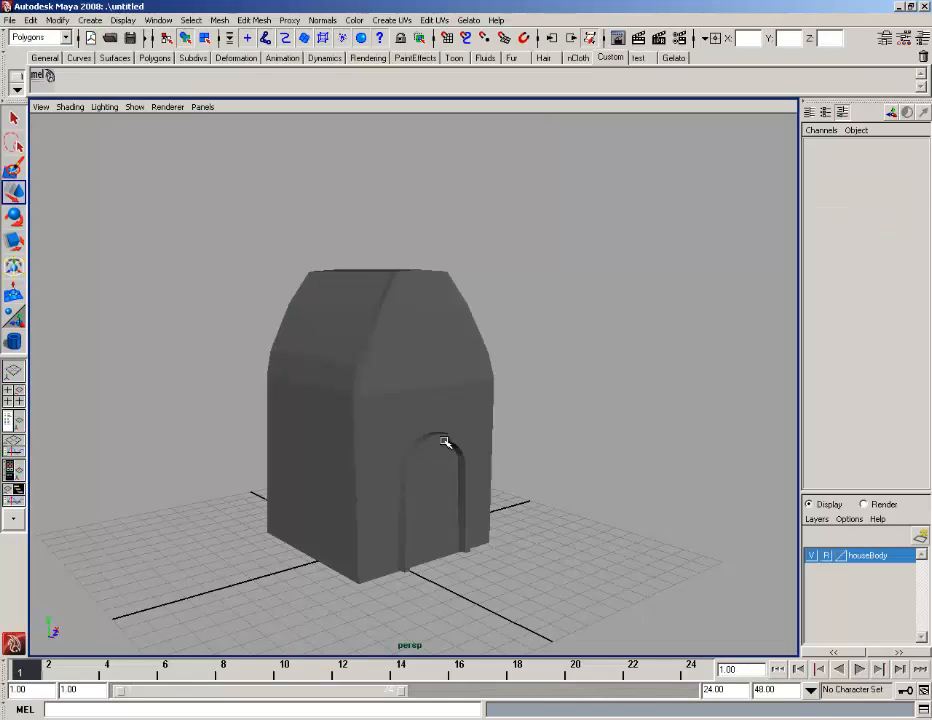
# Pull the arch out in front of the house to about Translate Z 6.83 and deselect it.
pyautogui.click(445, 441)
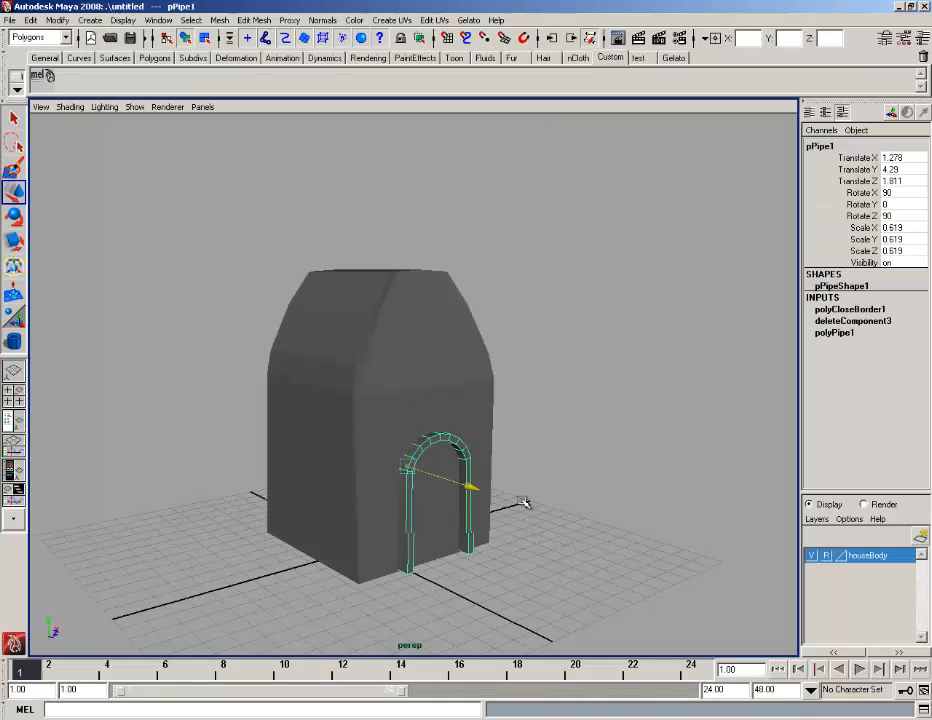
pyautogui.moveTo(526, 501); pyautogui.dragTo(511, 497)
pyautogui.click(482, 371)
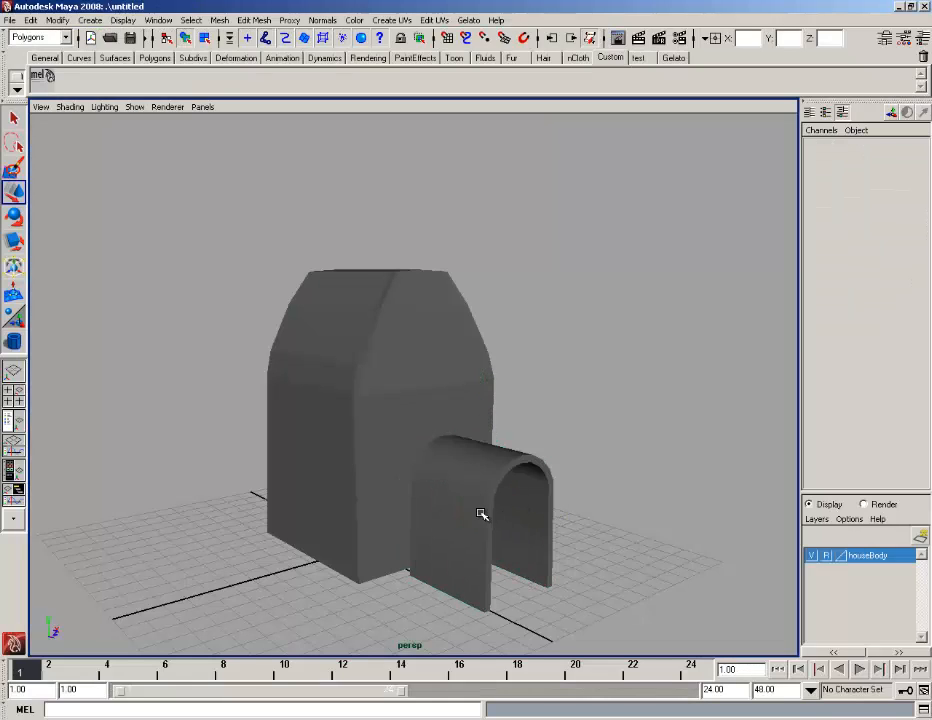
# Insert a horizontal edge loop near the base of each of the arch's two legs.
pyautogui.click(483, 514)
pyautogui.keyDown('alt'); pyautogui.moveTo(483, 476); pyautogui.dragTo(431, 328, button='middle'); pyautogui.keyUp('alt')
pyautogui.keyDown('alt'); pyautogui.moveTo(431, 328); pyautogui.dragTo(510, 400, button='right'); pyautogui.keyUp('alt')
pyautogui.keyDown('alt'); pyautogui.moveTo(510, 400); pyautogui.dragTo(404, 403); pyautogui.keyUp('alt')
pyautogui.keyDown('alt'); pyautogui.moveTo(300, 417); pyautogui.dragTo(439, 387, button='middle'); pyautogui.keyUp('alt')
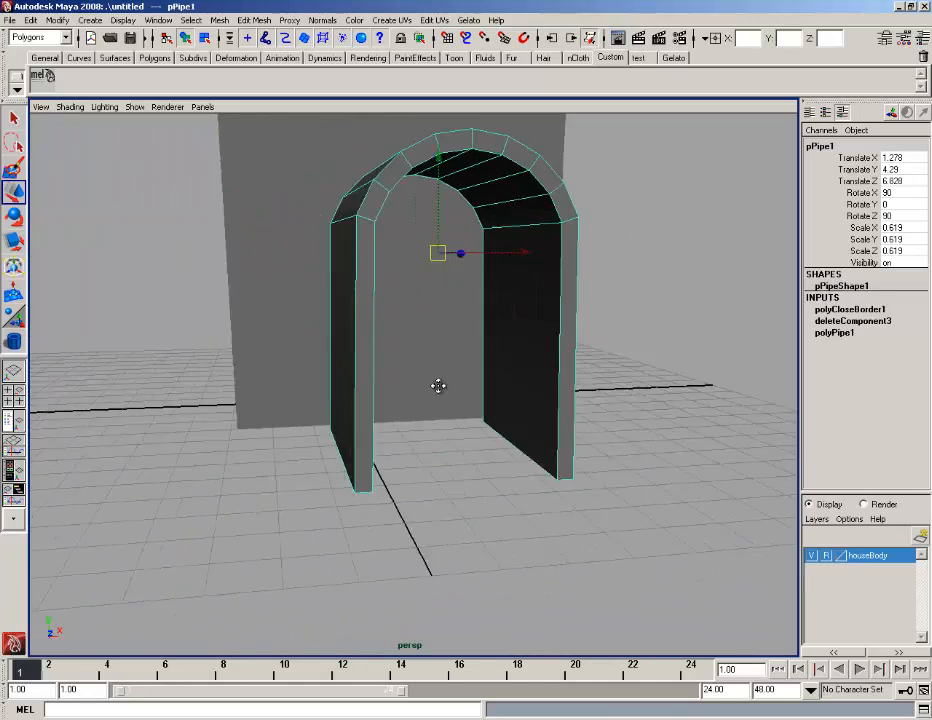
pyautogui.keyDown('alt'); pyautogui.moveTo(439, 387); pyautogui.dragTo(354, 408); pyautogui.keyUp('alt')
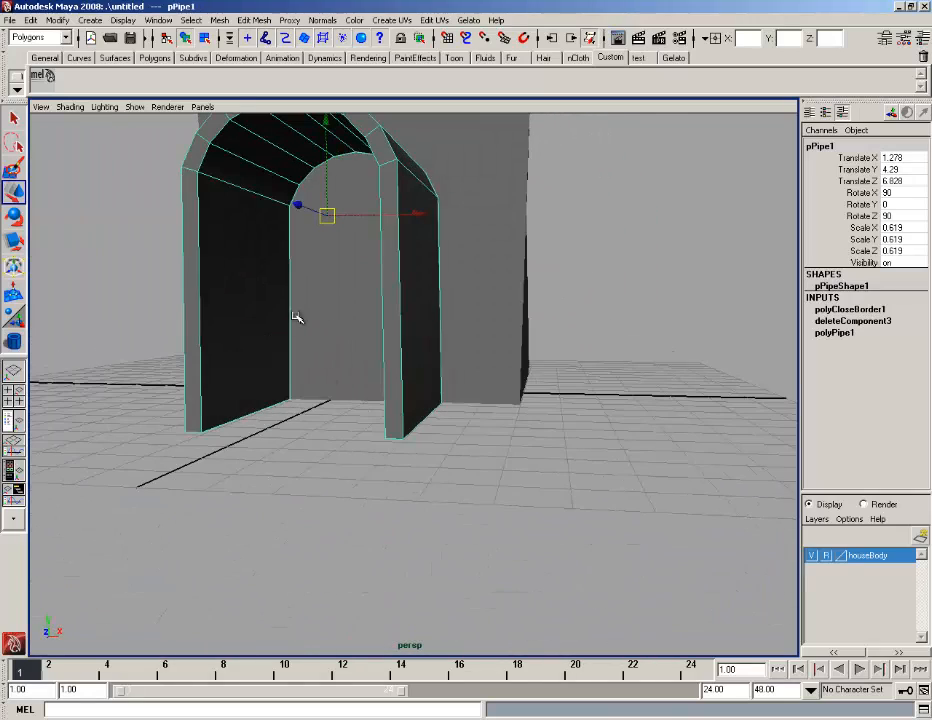
pyautogui.click(262, 20)
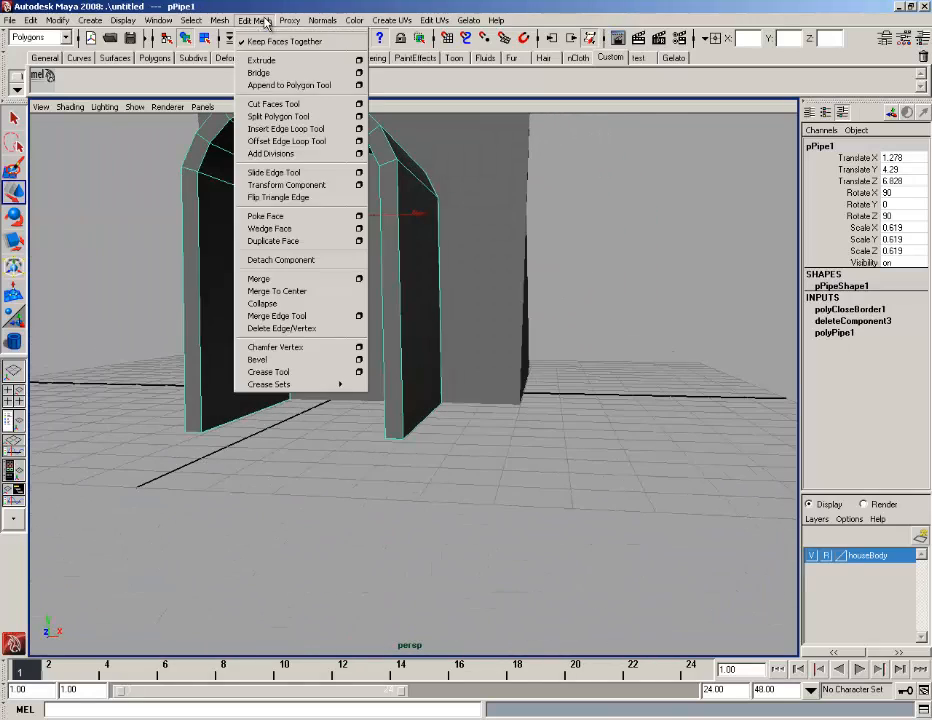
pyautogui.click(280, 129)
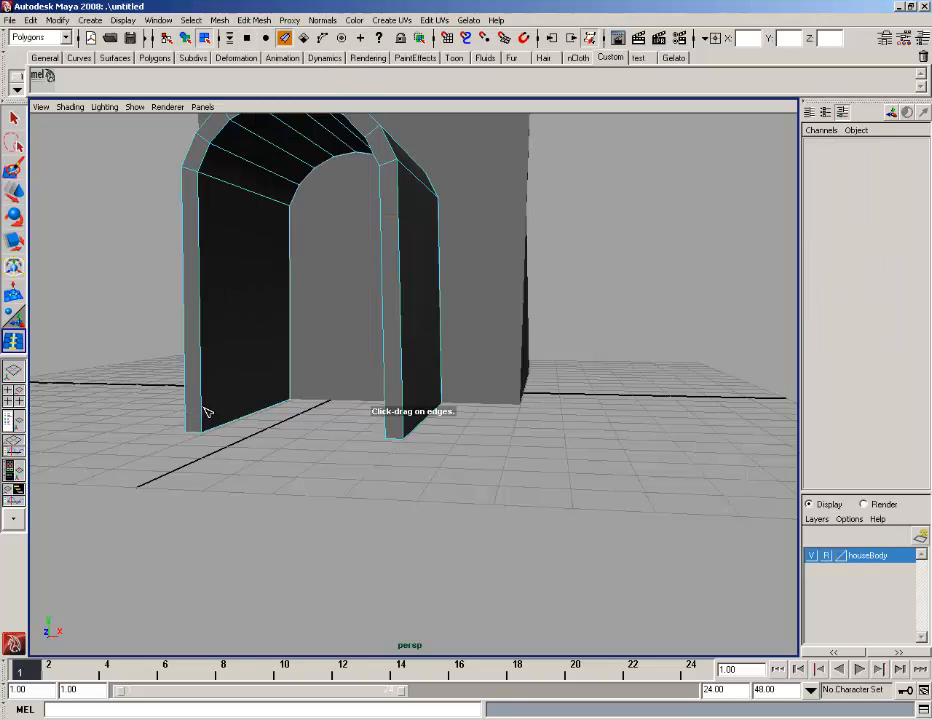
pyautogui.moveTo(205, 410); pyautogui.dragTo(205, 410)
pyautogui.keyDown('alt'); pyautogui.moveTo(322, 381); pyautogui.dragTo(513, 396); pyautogui.keyUp('alt')
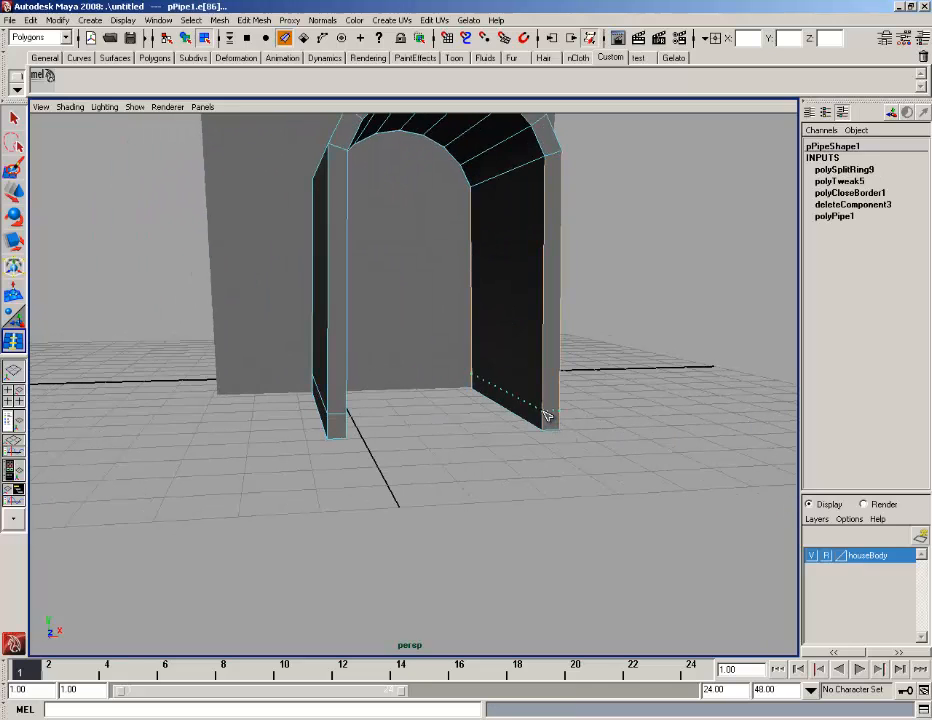
pyautogui.moveTo(546, 410); pyautogui.dragTo(546, 410)
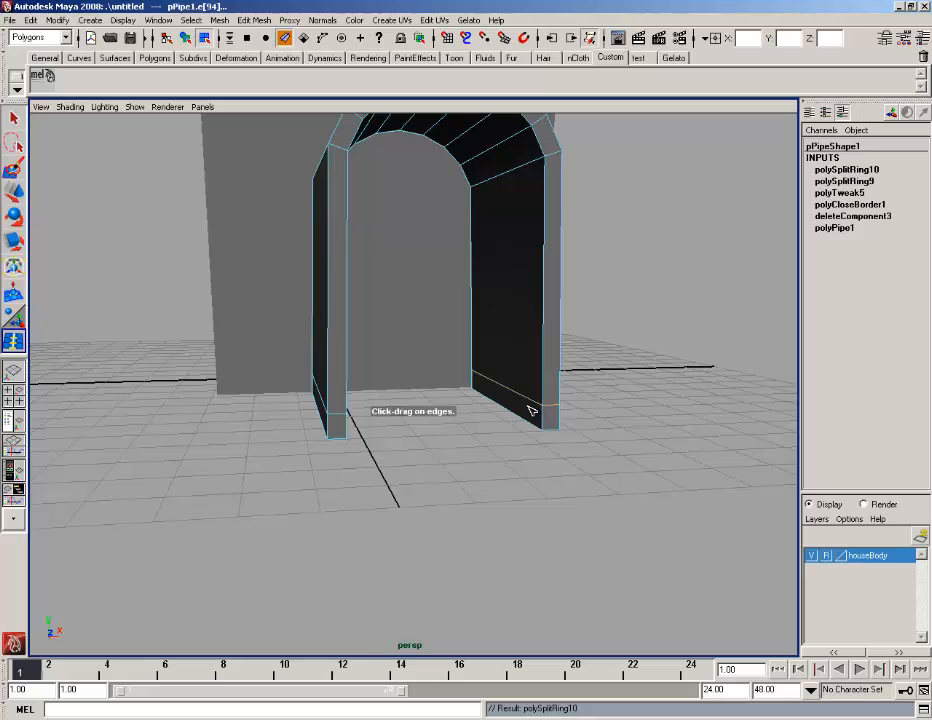
pyautogui.scroll(-3, 531, 410)
pyautogui.hotkey('alt', 'Tab')
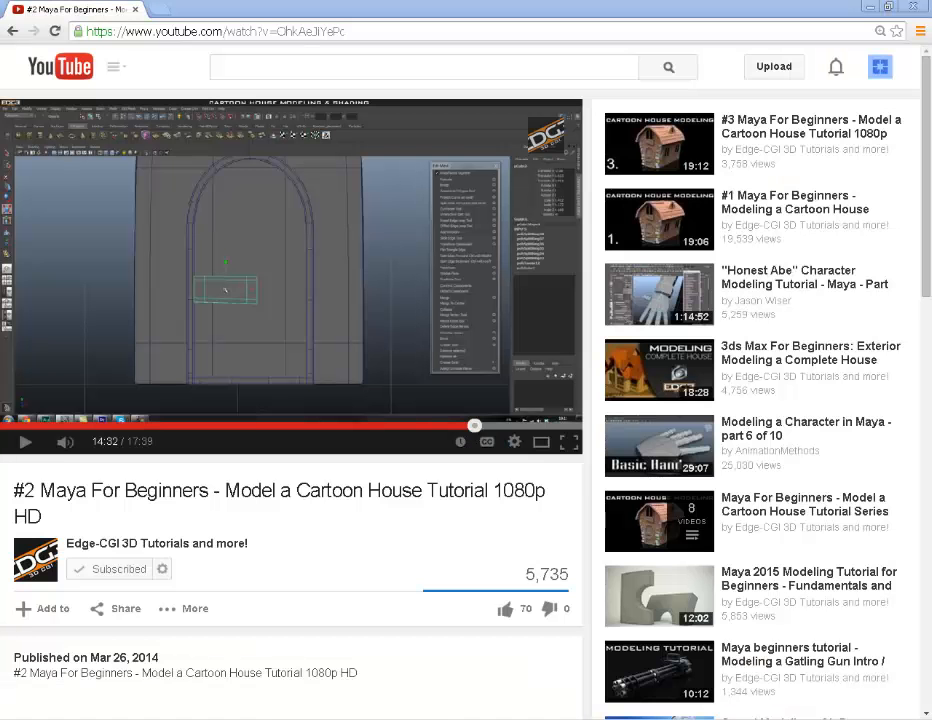
pyautogui.hotkey('alt', 'Tab')
# In face mode, delete the small inward-facing face at the base of each leg, below the new edge loops.
pyautogui.scroll(3, 322, 560)
pyautogui.keyDown('alt'); pyautogui.moveTo(358, 402); pyautogui.dragTo(392, 440); pyautogui.keyUp('alt')
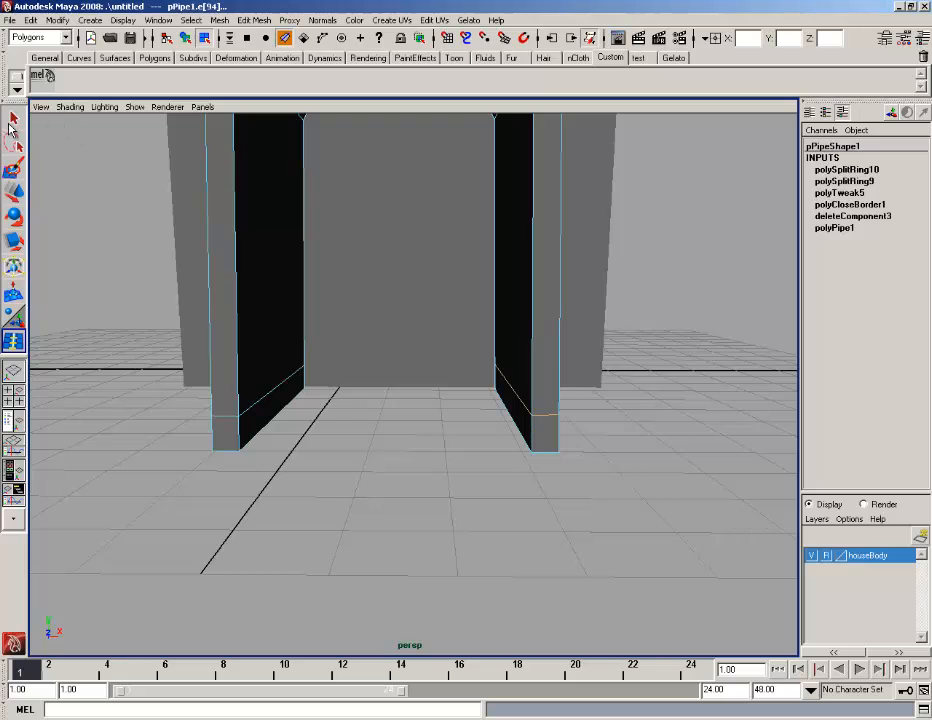
pyautogui.click(14, 117)
pyautogui.moveTo(281, 288); pyautogui.dragTo(284, 314, button='right')
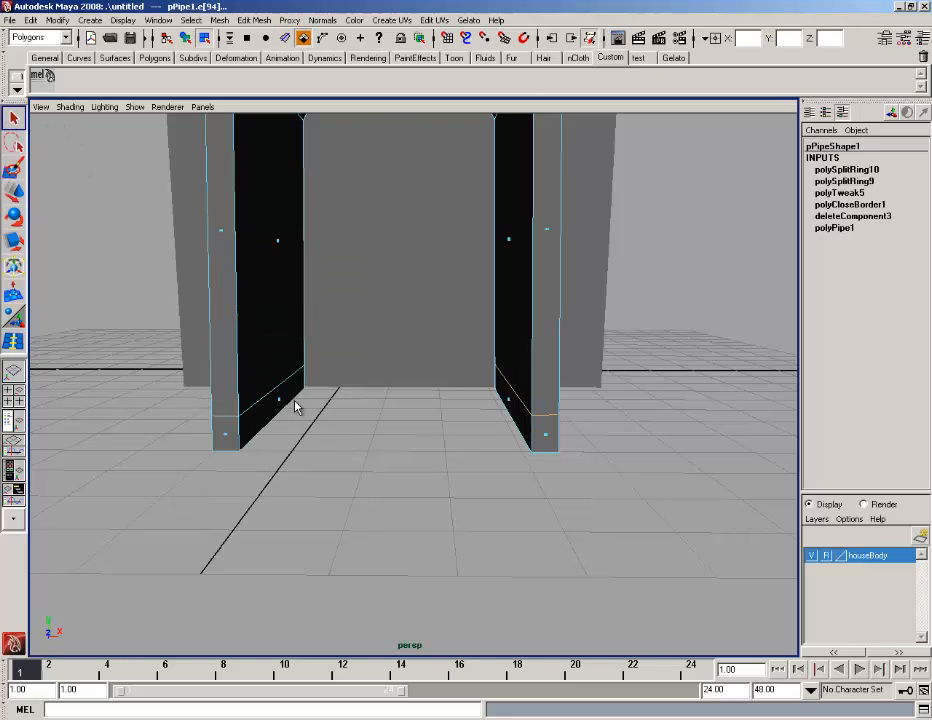
pyautogui.click(280, 401)
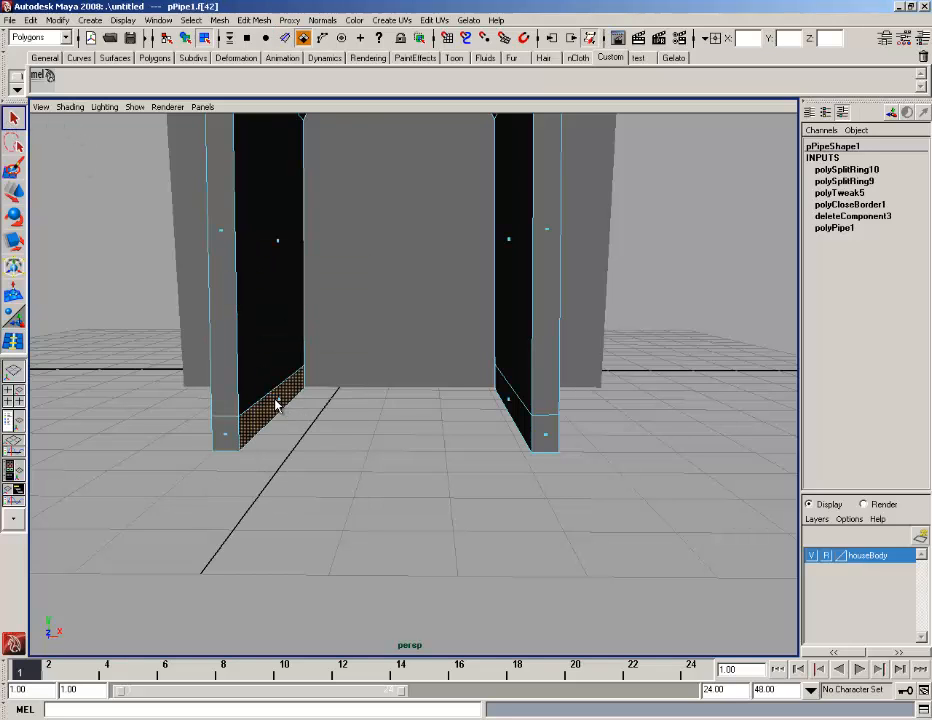
pyautogui.press('Delete')
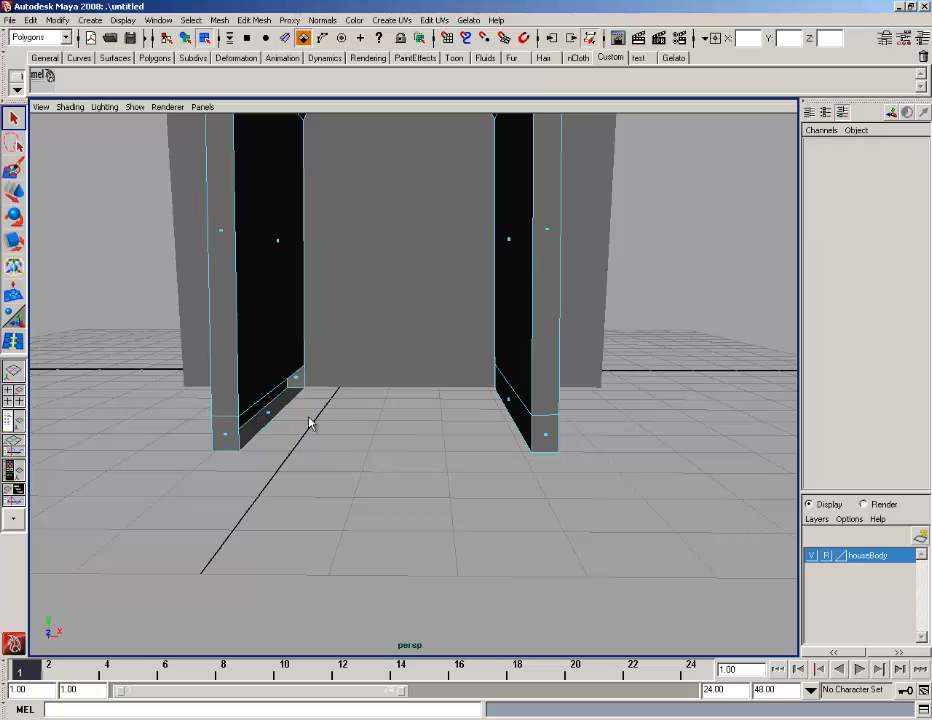
pyautogui.click(507, 403)
pyautogui.press('Delete')
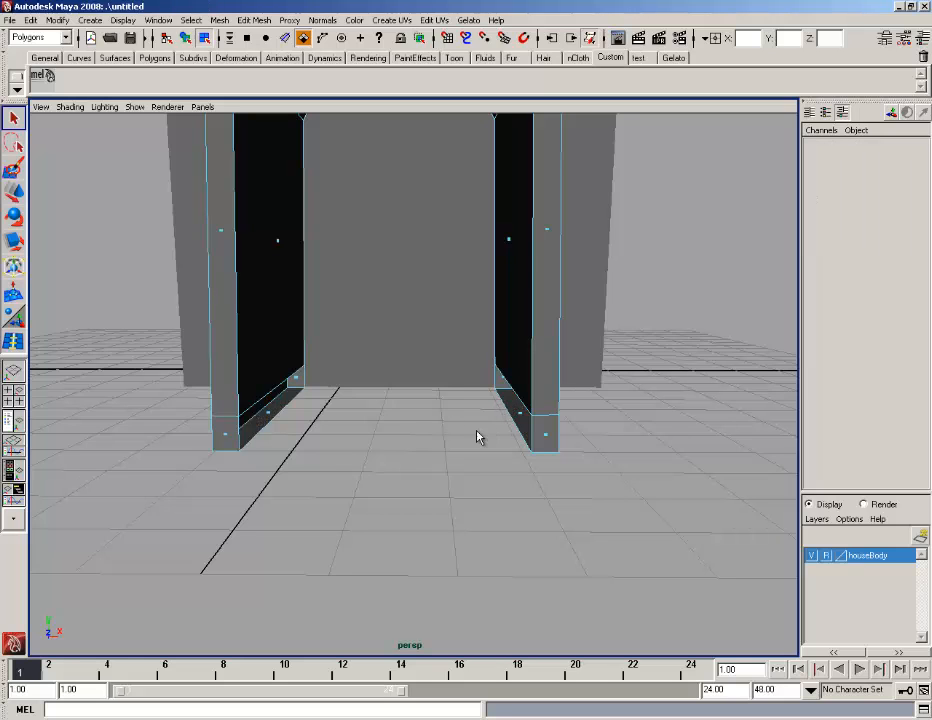
# Select the border edges around the opening in the left leg's base and extrude them.
pyautogui.scroll(-5, 463, 420)
pyautogui.keyDown('alt'); pyautogui.moveTo(463, 420); pyautogui.dragTo(306, 352); pyautogui.keyUp('alt')
pyautogui.scroll(5, 480, 416)
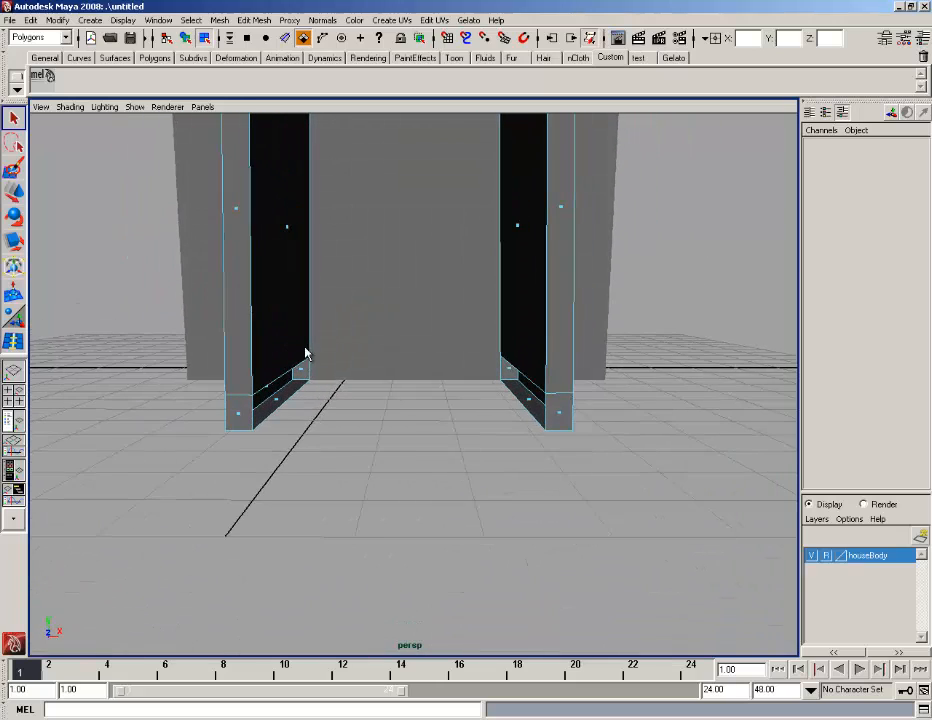
pyautogui.moveTo(285, 336); pyautogui.dragTo(287, 307, button='right')
pyautogui.scroll(3, 234, 366)
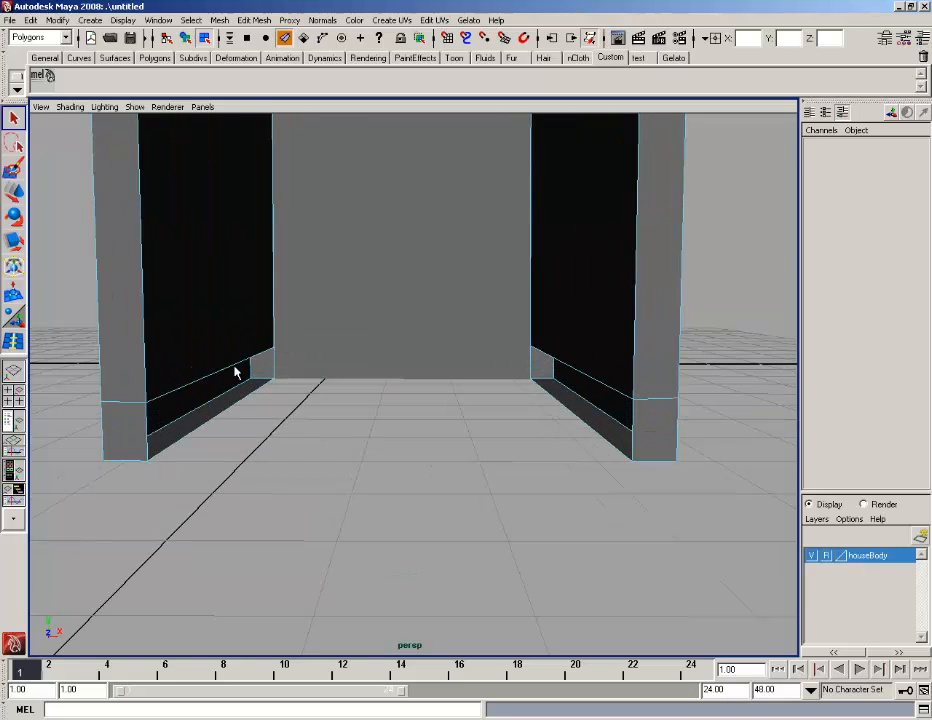
pyautogui.click(226, 373)
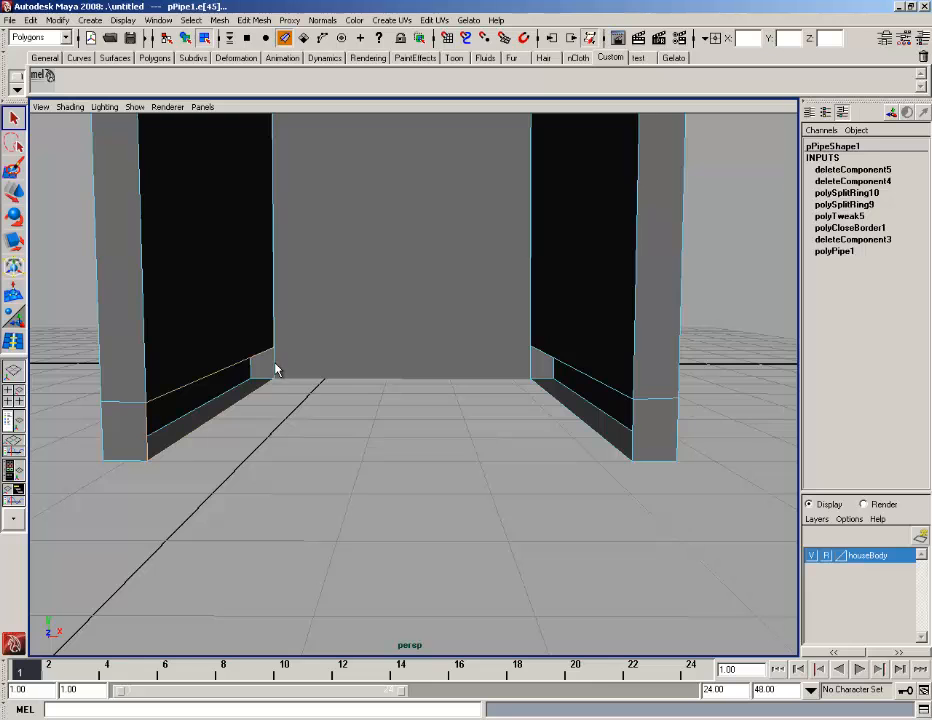
pyautogui.keyDown('alt'); pyautogui.moveTo(276, 370); pyautogui.dragTo(290, 388); pyautogui.keyUp('alt')
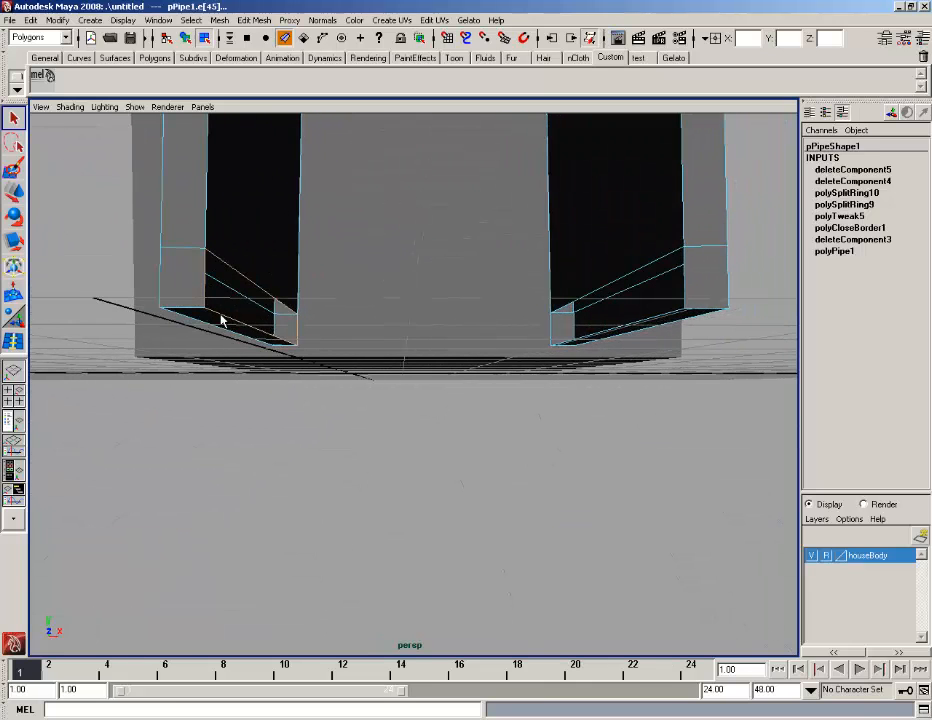
pyautogui.keyDown('alt'); pyautogui.moveTo(250, 338); pyautogui.dragTo(270, 340); pyautogui.keyUp('alt')
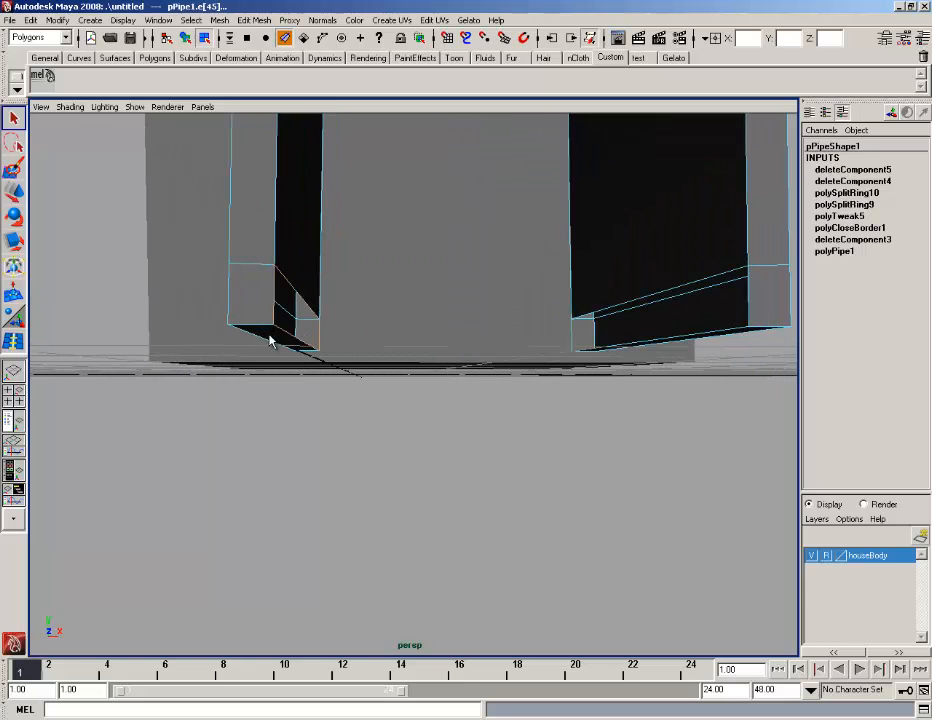
pyautogui.click(252, 20)
pyautogui.click(258, 61)
pyautogui.keyDown('alt'); pyautogui.moveTo(339, 374); pyautogui.dragTo(331, 409); pyautogui.keyUp('alt')
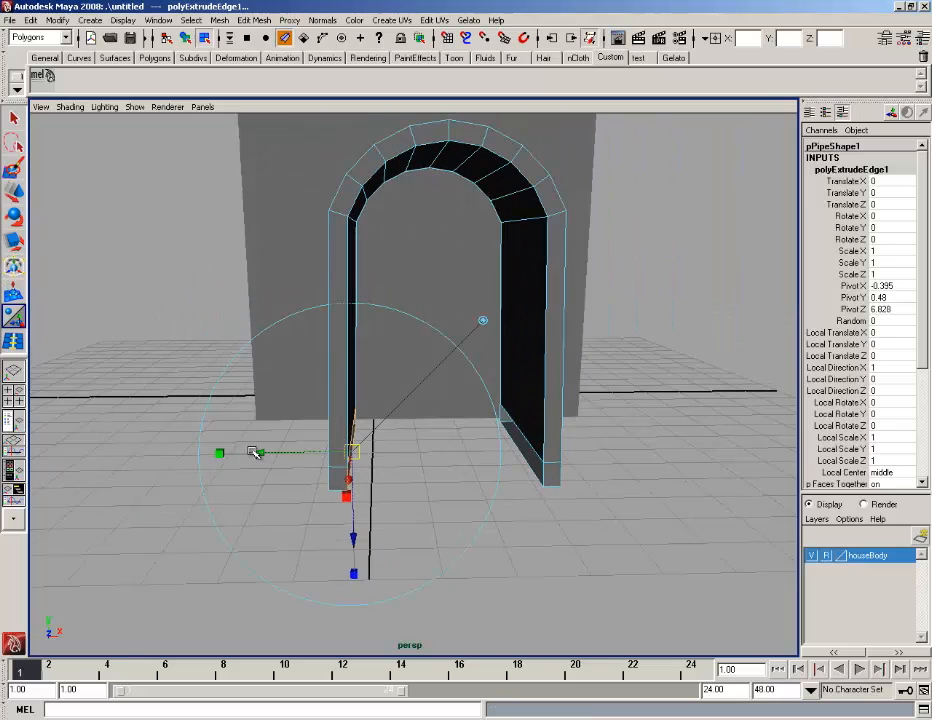
# Move the extruded edges along X toward the right leg to form a door sill, and clear the selection.
pyautogui.moveTo(255, 452); pyautogui.dragTo(312, 451)
pyautogui.hotkey('ctrl', 'z')
pyautogui.press('w')
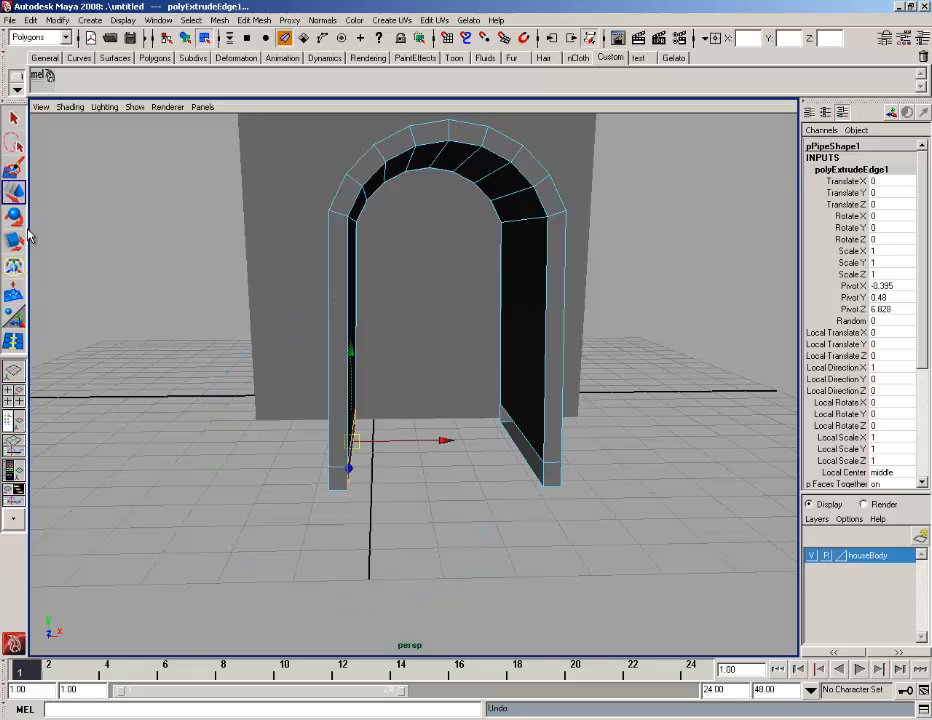
pyautogui.moveTo(447, 442); pyautogui.dragTo(600, 396)
pyautogui.scroll(5, 592, 445)
pyautogui.scroll(-3, 558, 430)
pyautogui.scroll(-3, 593, 418)
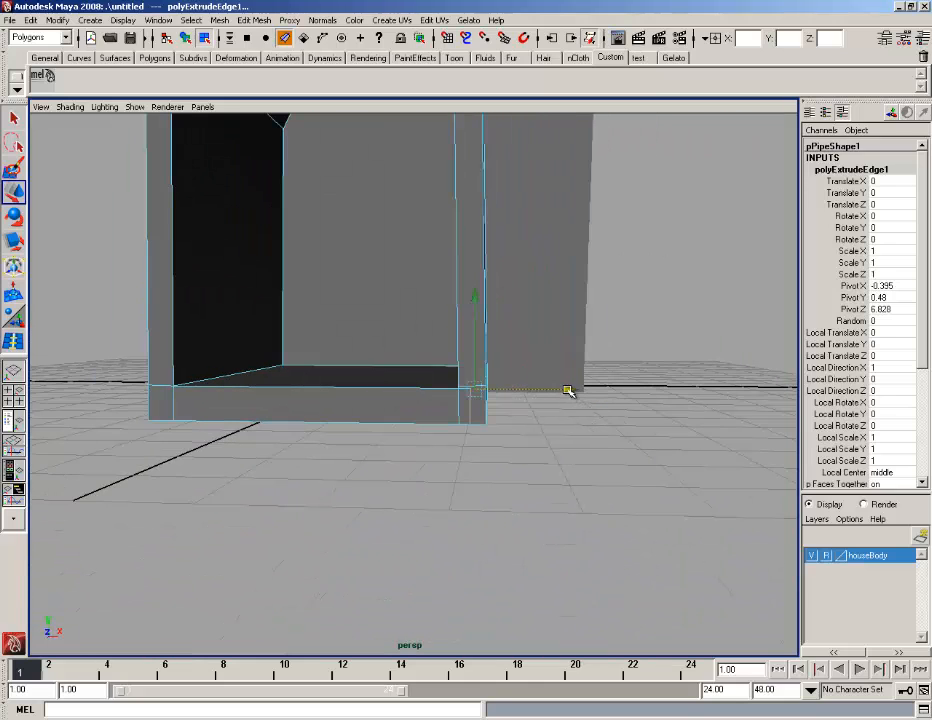
pyautogui.scroll(3, 566, 444)
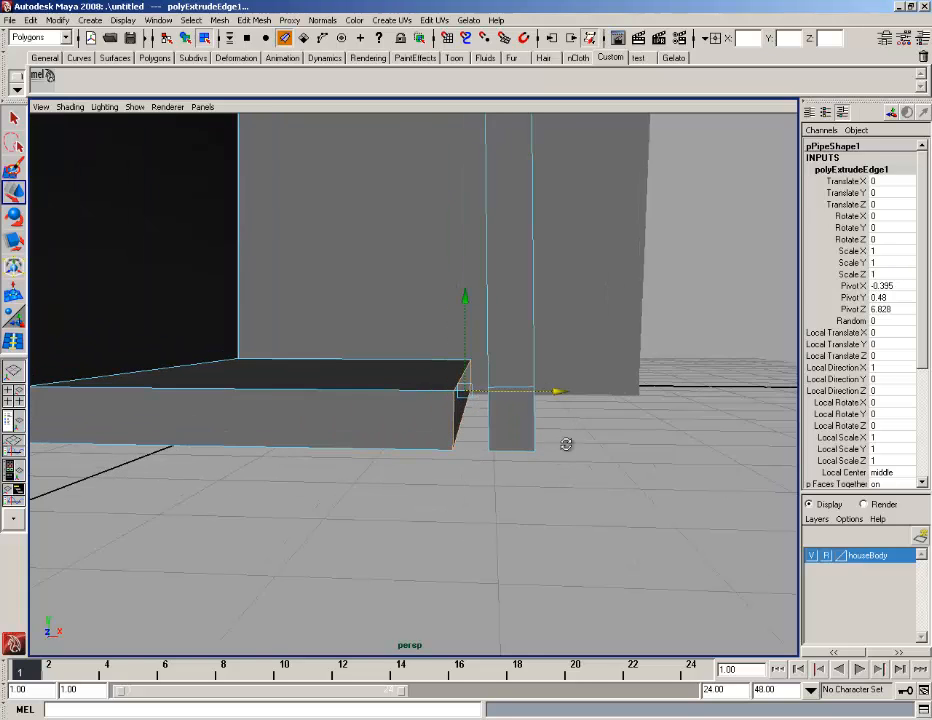
pyautogui.keyDown('alt'); pyautogui.moveTo(566, 444); pyautogui.dragTo(565, 445); pyautogui.keyUp('alt')
pyautogui.click(562, 475)
# In vertex mode, snap the sill's upper front end vertex onto the matching inner corner of the right leg.
pyautogui.scroll(3, 555, 430)
pyautogui.rightClick(551, 409)
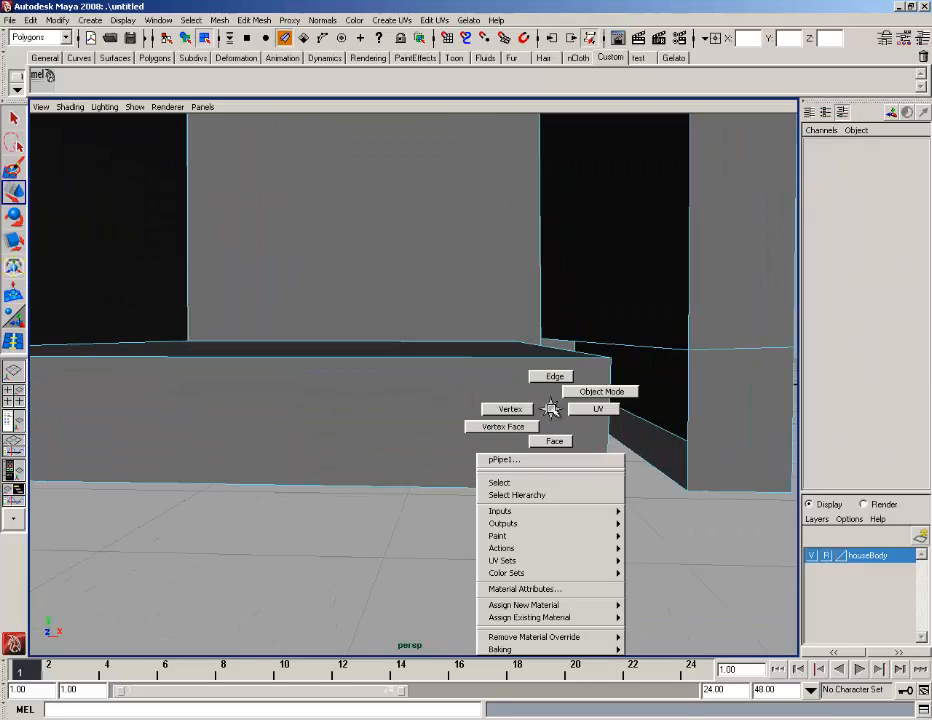
pyautogui.moveTo(551, 409); pyautogui.dragTo(522, 409, button='right')
pyautogui.scroll(-3, 528, 404)
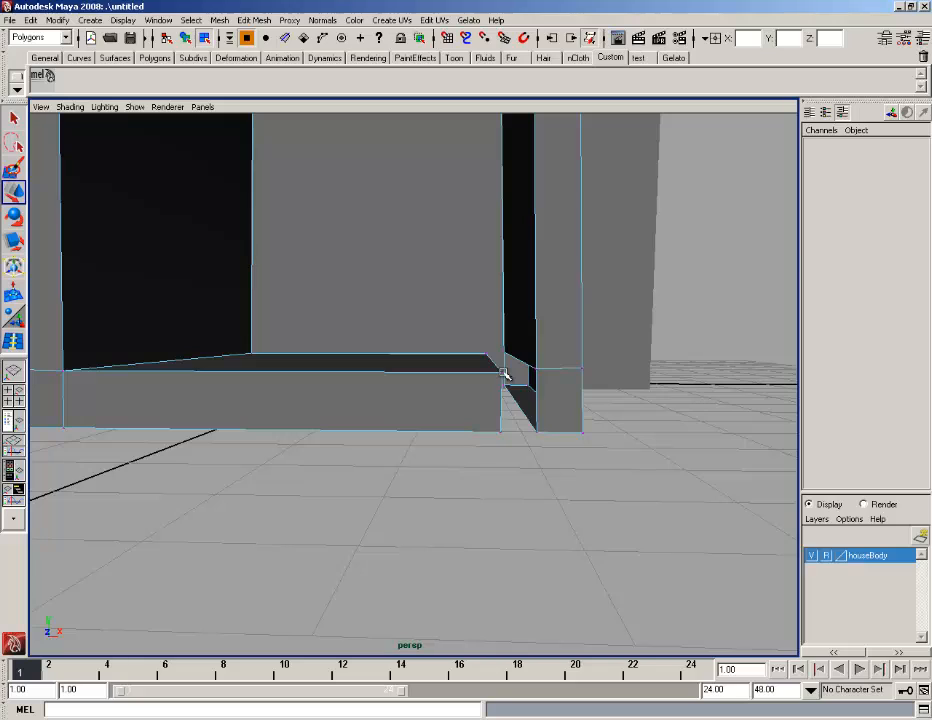
pyautogui.click(504, 373)
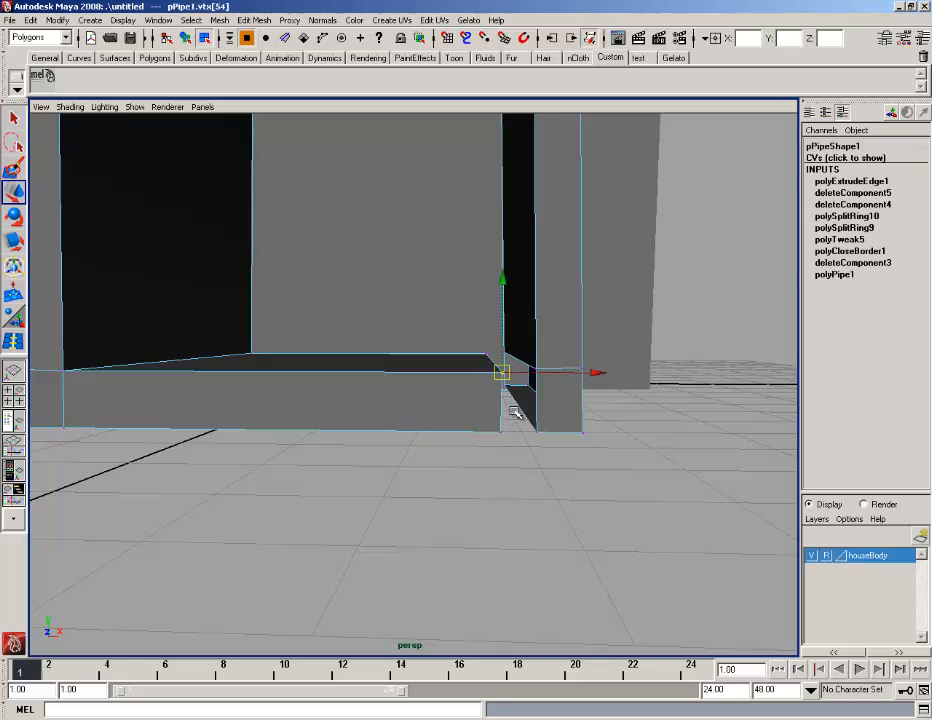
pyautogui.moveTo(516, 408); pyautogui.dragTo(541, 371, button='middle')
pyautogui.scroll(5, 550, 383)
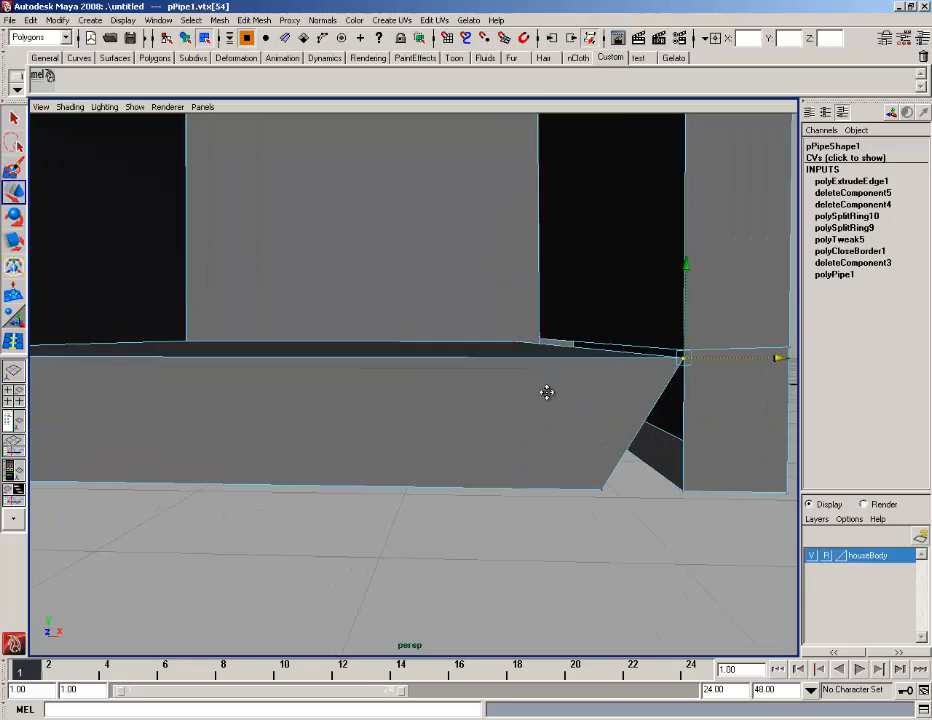
pyautogui.keyDown('alt'); pyautogui.moveTo(547, 393); pyautogui.dragTo(505, 406); pyautogui.keyUp('alt')
pyautogui.moveTo(570, 470); pyautogui.dragTo(549, 458)
pyautogui.scroll(5, 549, 469)
pyautogui.scroll(-5, 549, 468)
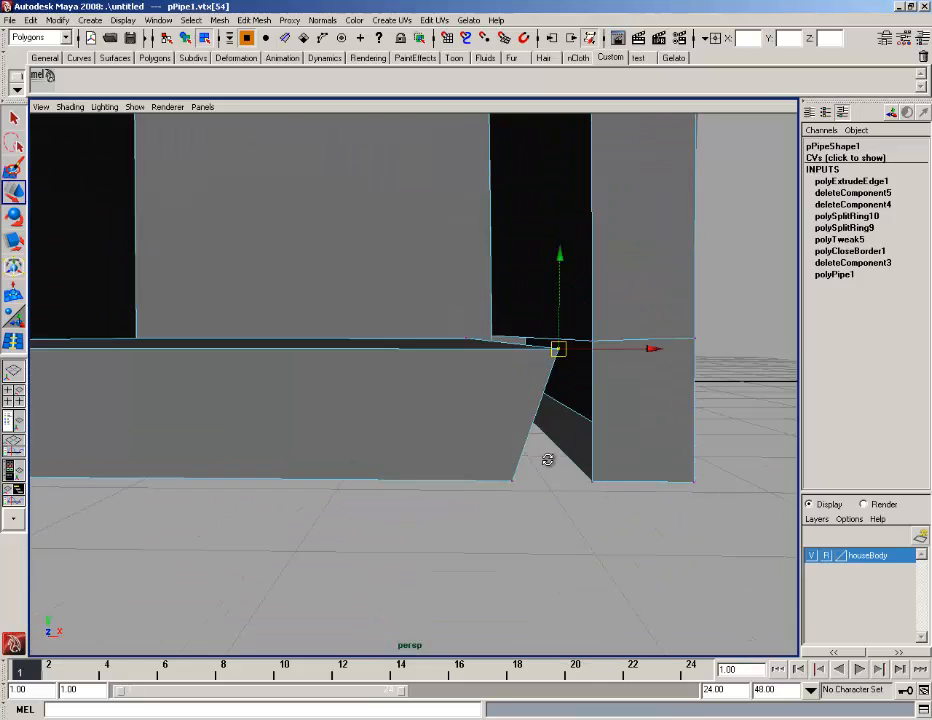
pyautogui.press('v')
pyautogui.moveTo(562, 367); pyautogui.dragTo(594, 344)
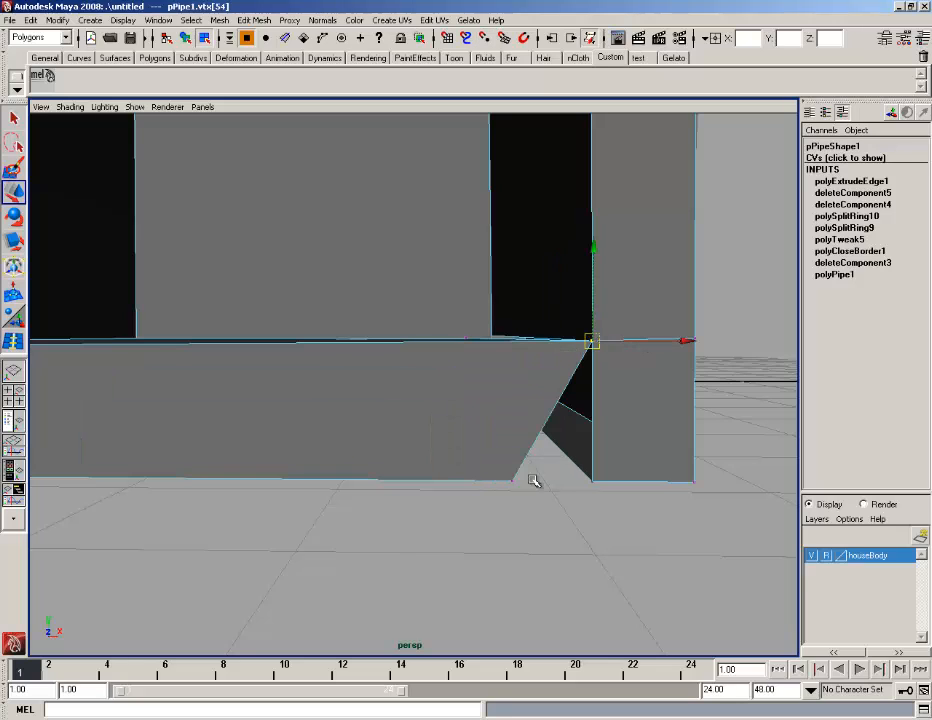
# Snap the sill's lower front and lower back end vertices onto the matching bottom corners of the right leg.
pyautogui.click(515, 483)
pyautogui.moveTo(516, 483); pyautogui.dragTo(462, 408)
pyautogui.scroll(-5, 536, 476)
pyautogui.click(530, 466)
pyautogui.press('super')
pyautogui.scroll(4, 530, 476)
pyautogui.click(479, 329)
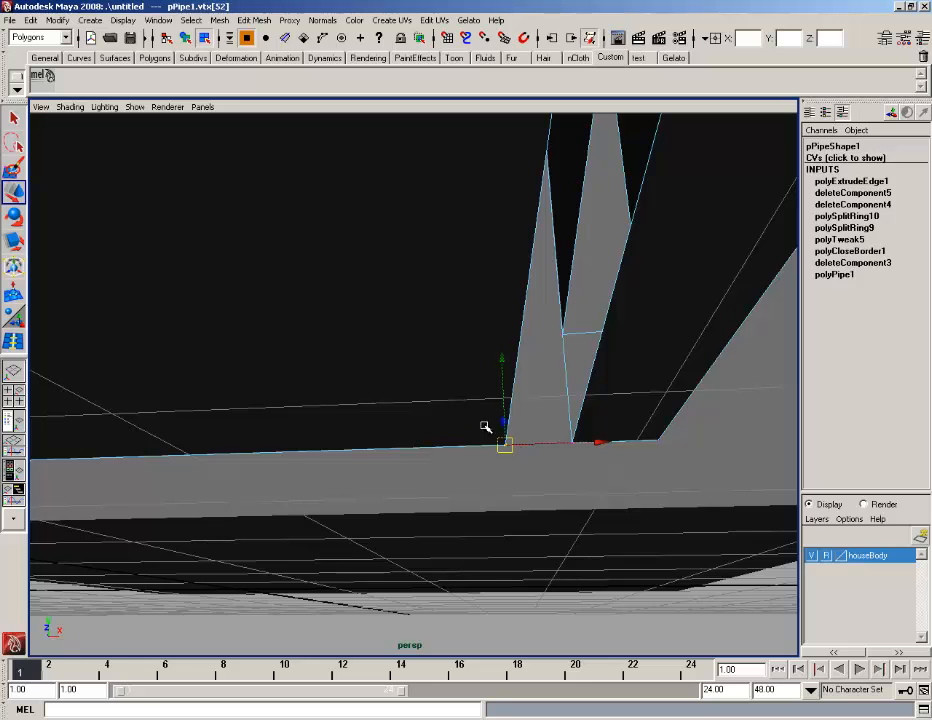
pyautogui.keyDown('alt'); pyautogui.moveTo(510, 447); pyautogui.dragTo(530, 458); pyautogui.keyUp('alt')
pyautogui.press('super')
# Snap the sill's upper back end vertex onto the right leg's rear inner corner and return the frame to object mode.
pyautogui.scroll(-8, 528, 454)
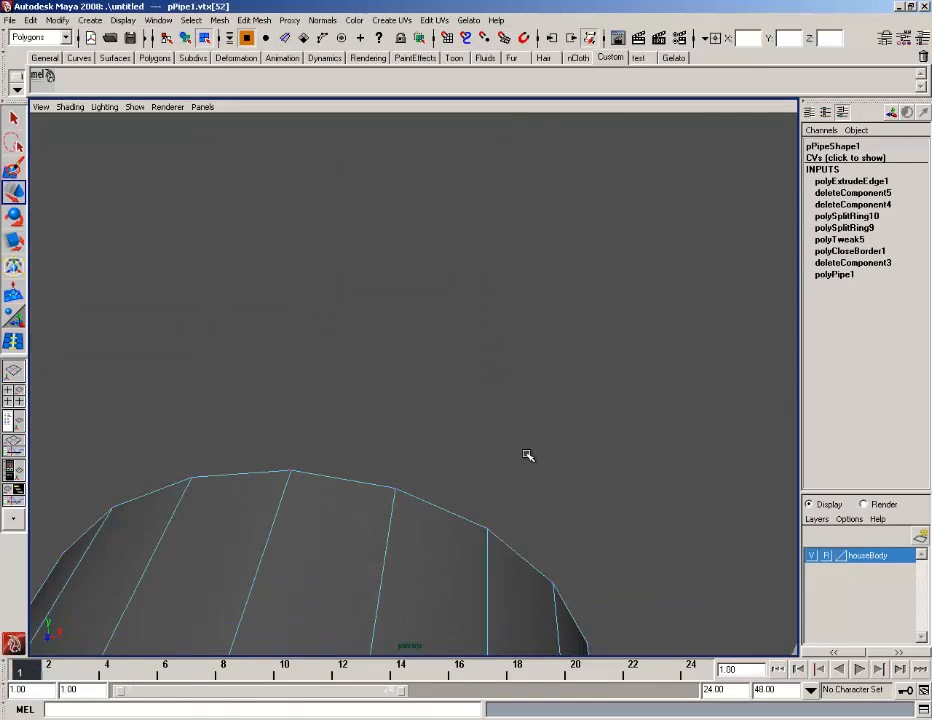
pyautogui.scroll(3, 522, 460)
pyautogui.keyDown('alt'); pyautogui.moveTo(518, 464); pyautogui.dragTo(537, 273, button='middle'); pyautogui.keyUp('alt')
pyautogui.scroll(6, 512, 491)
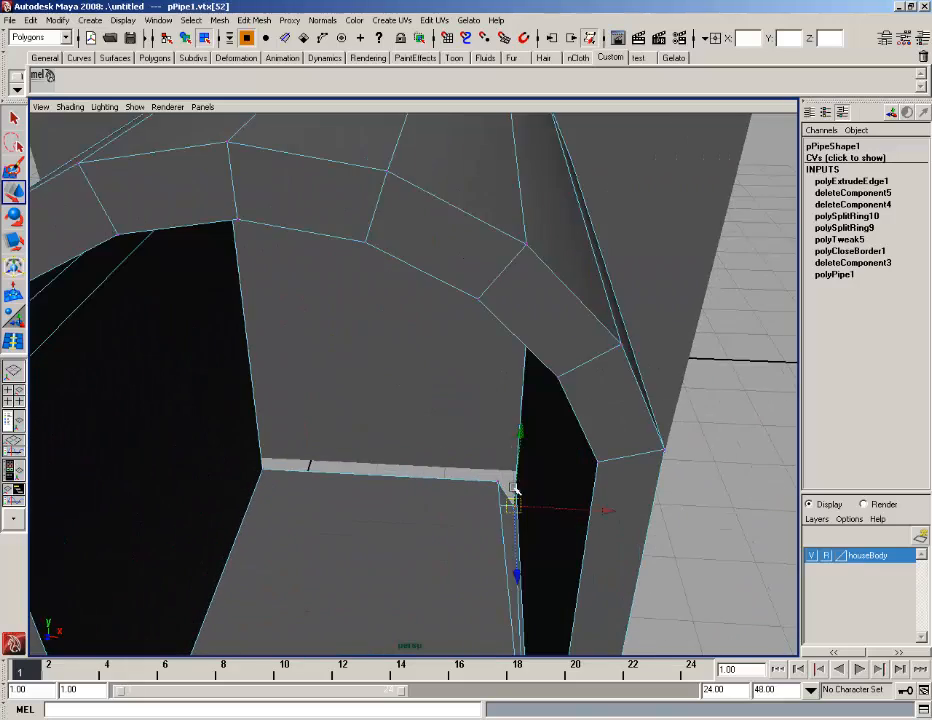
pyautogui.keyDown('alt'); pyautogui.moveTo(512, 491); pyautogui.dragTo(508, 443, button='middle'); pyautogui.keyUp('alt')
pyautogui.keyDown('alt'); pyautogui.moveTo(508, 443); pyautogui.dragTo(537, 433); pyautogui.keyUp('alt')
pyautogui.click(497, 432)
pyautogui.press('v')
pyautogui.scroll(-6, 520, 445)
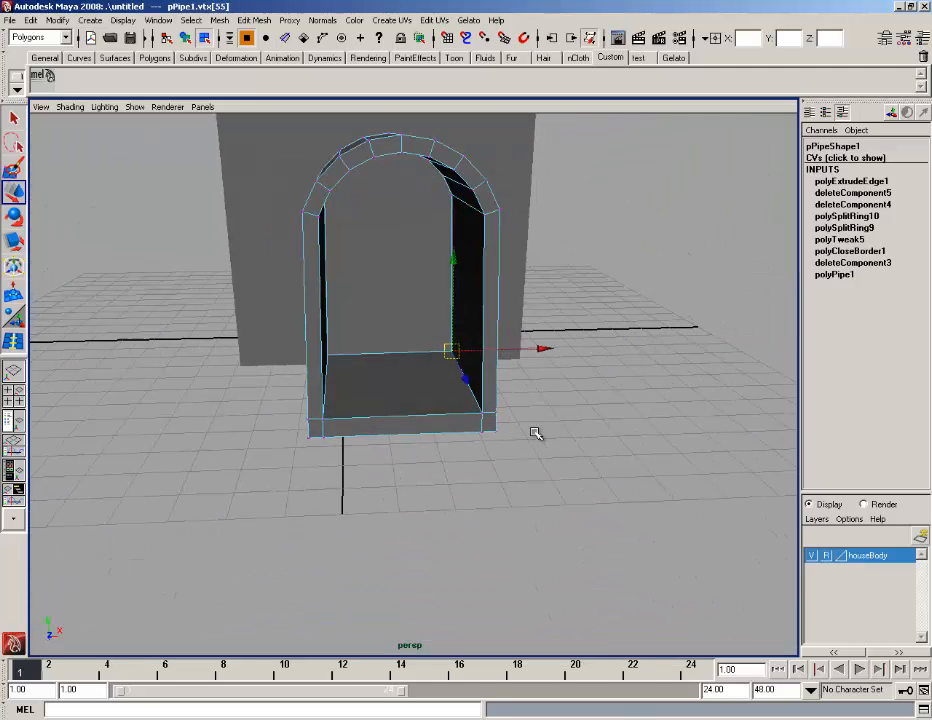
pyautogui.click(558, 440)
pyautogui.moveTo(470, 414); pyautogui.dragTo(499, 398, button='right')
# Select all vertices of the door frame and merge them to weld the sill to the right leg.
pyautogui.keyDown('alt'); pyautogui.moveTo(499, 398); pyautogui.dragTo(392, 401); pyautogui.keyUp('alt')
pyautogui.rightClick(392, 400)
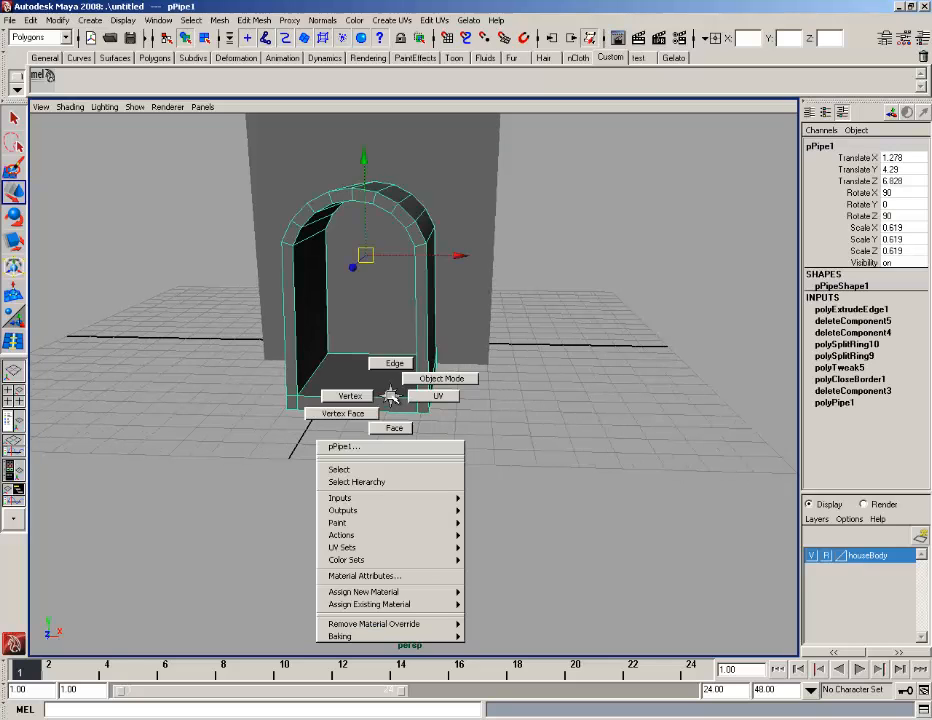
pyautogui.moveTo(391, 397); pyautogui.dragTo(358, 397, button='right')
pyautogui.scroll(-3, 360, 398)
pyautogui.moveTo(278, 203); pyautogui.dragTo(550, 406)
pyautogui.click(254, 20)
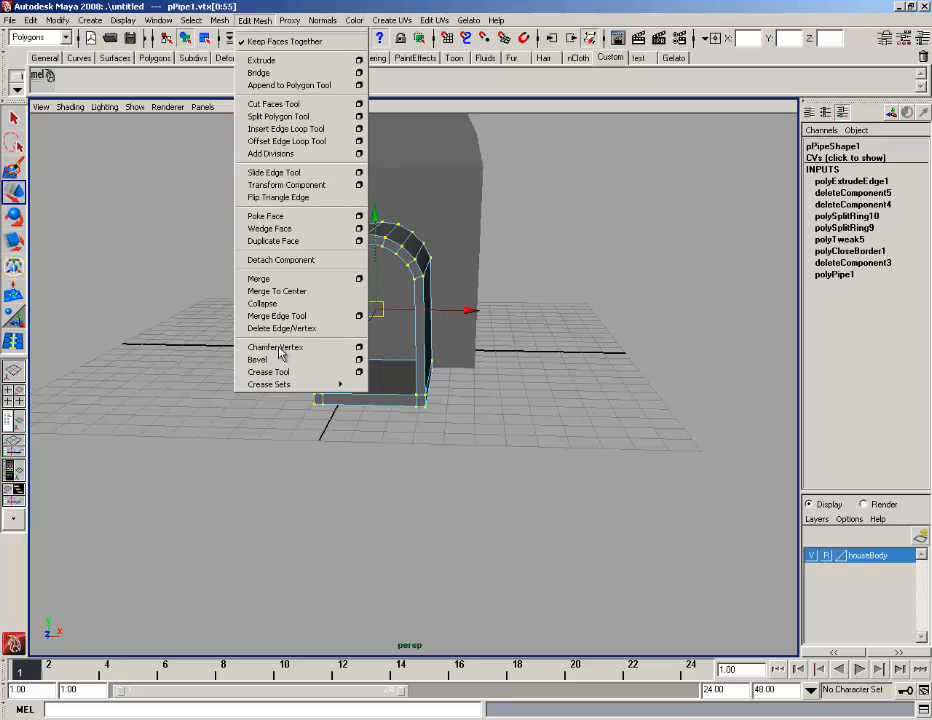
pyautogui.click(285, 279)
pyautogui.scroll(10, 476, 432)
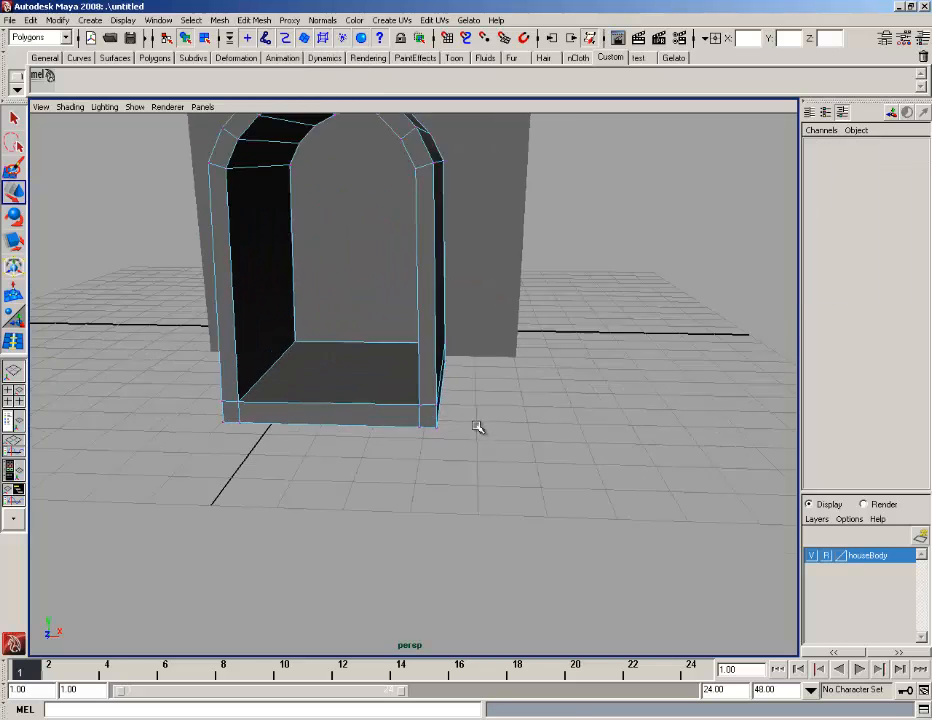
pyautogui.keyDown('alt'); pyautogui.moveTo(531, 440); pyautogui.dragTo(539, 486); pyautogui.keyUp('alt')
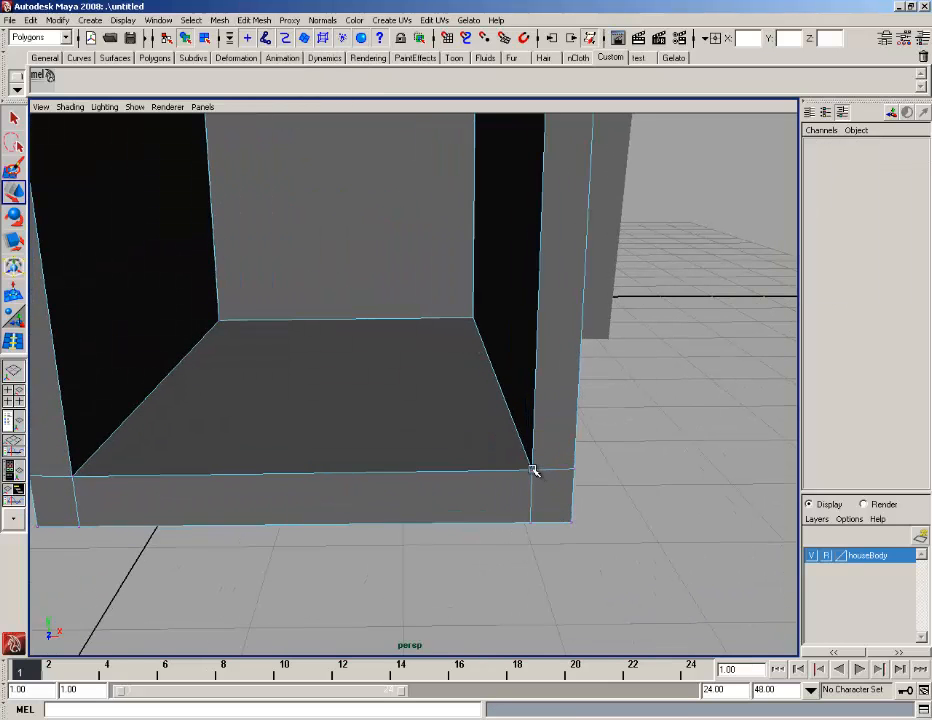
# Check the weld at the sill's upper front corner on the right leg and reselect the door frame in object mode.
pyautogui.click(533, 470)
pyautogui.moveTo(622, 470)
pyautogui.mouseDown()
pyautogui.moveTo(578, 469)
pyautogui.moveTo(623, 466)
pyautogui.mouseUp()
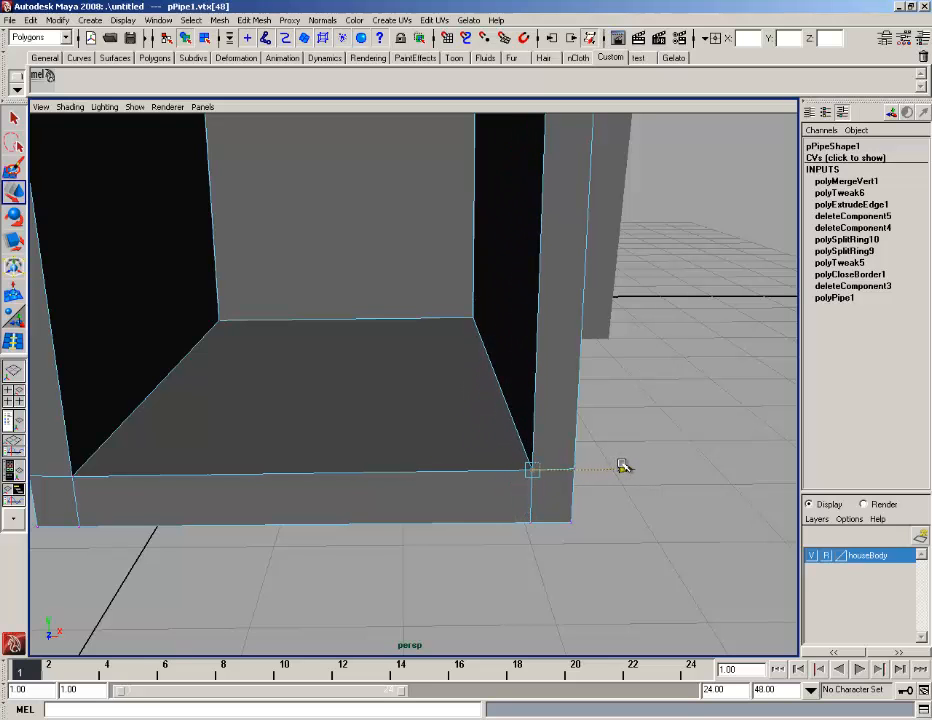
pyautogui.scroll(-7, 612, 461)
pyautogui.keyDown('alt'); pyautogui.moveTo(487, 428); pyautogui.dragTo(540, 482); pyautogui.keyUp('alt')
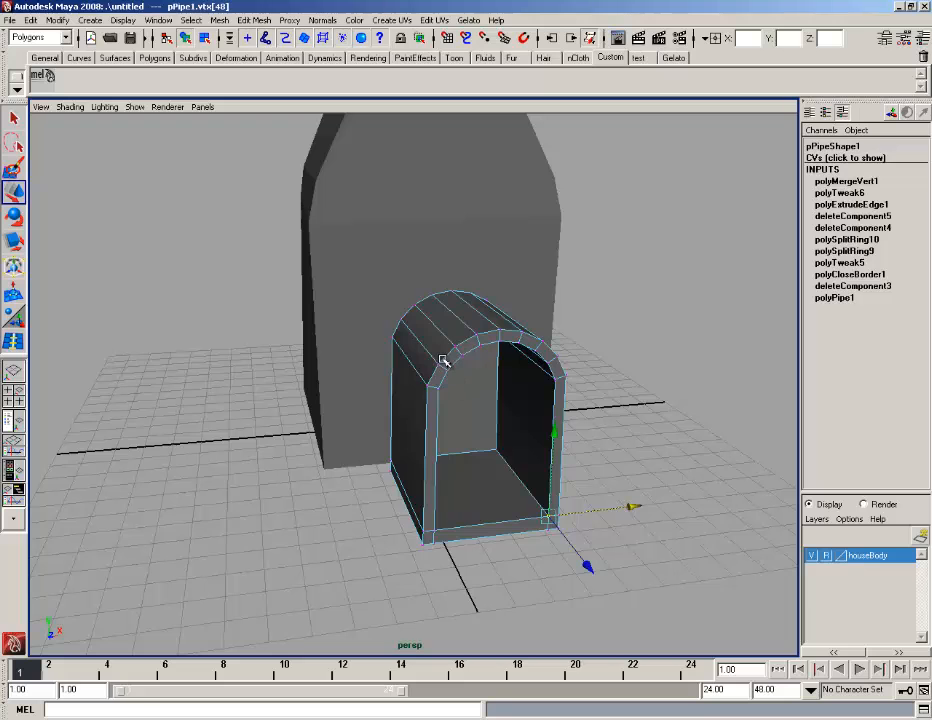
pyautogui.moveTo(442, 359); pyautogui.dragTo(470, 353, button='right')
pyautogui.click(458, 366)
pyautogui.click(448, 357)
# Switch to the YouTube cartoon house tutorial in the browser to check the door frame reference, and return to Maya.
pyautogui.keyDown('alt'); pyautogui.moveTo(447, 357); pyautogui.dragTo(418, 344); pyautogui.keyUp('alt')
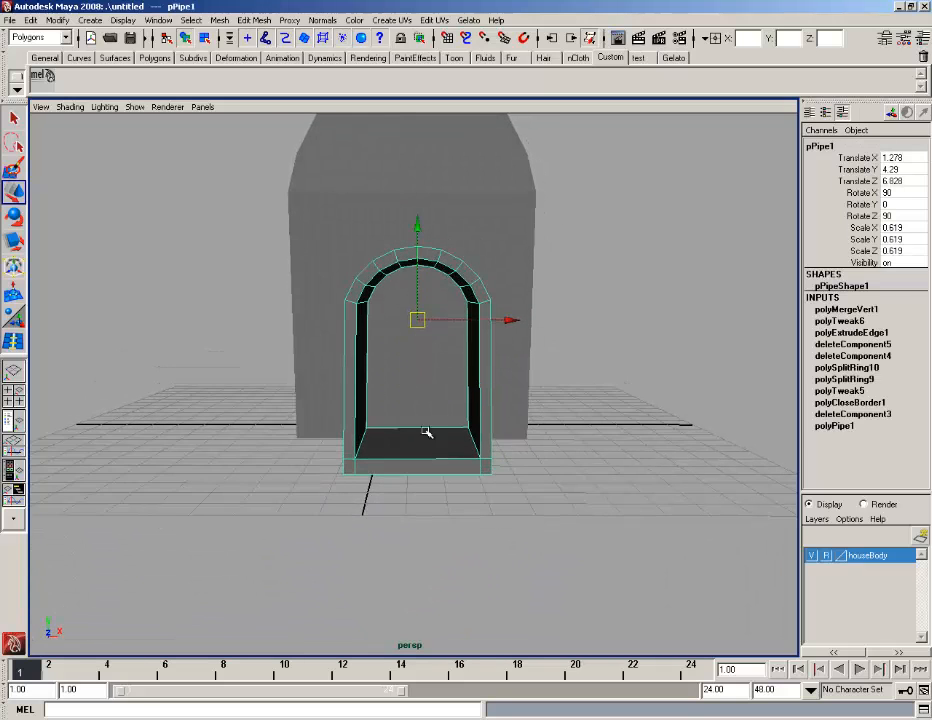
pyautogui.click(194, 719)
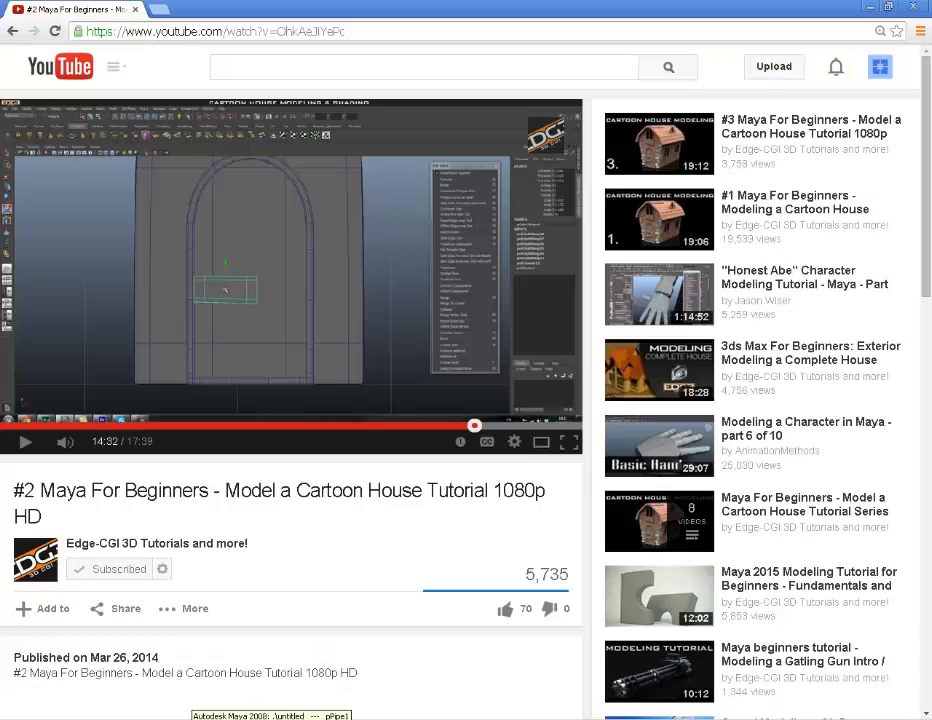
pyautogui.click(200, 719)
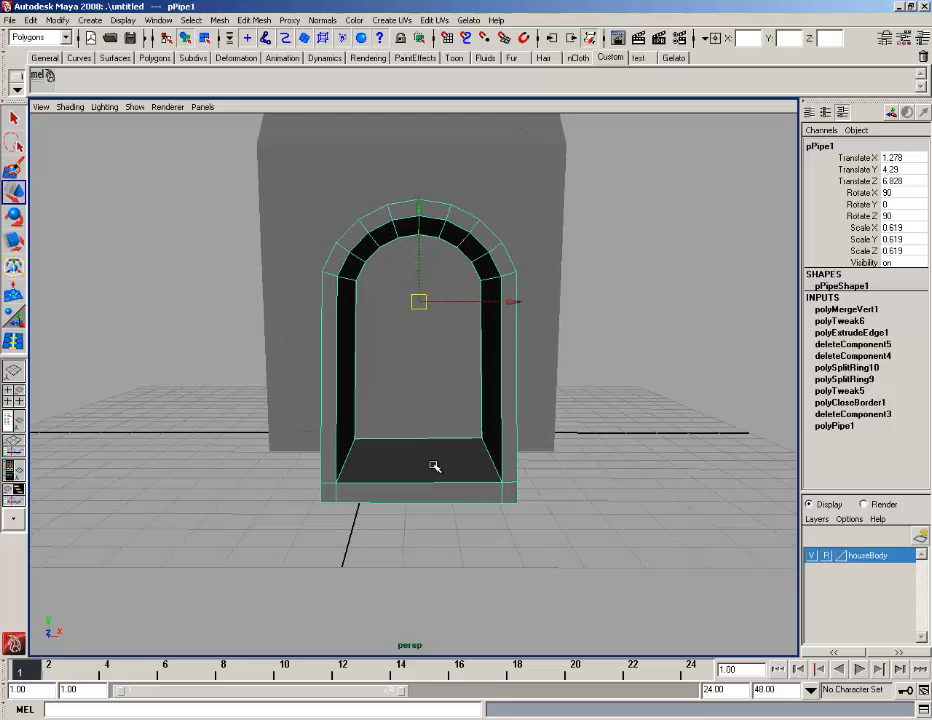
# In face mode, paint-select the outer faces of the door frame around the arch, down both sides and at the sill ends.
pyautogui.moveTo(328, 321); pyautogui.dragTo(290, 323, button='right')
pyautogui.keyDown('alt'); pyautogui.moveTo(332, 337); pyautogui.dragTo(368, 363); pyautogui.keyUp('alt')
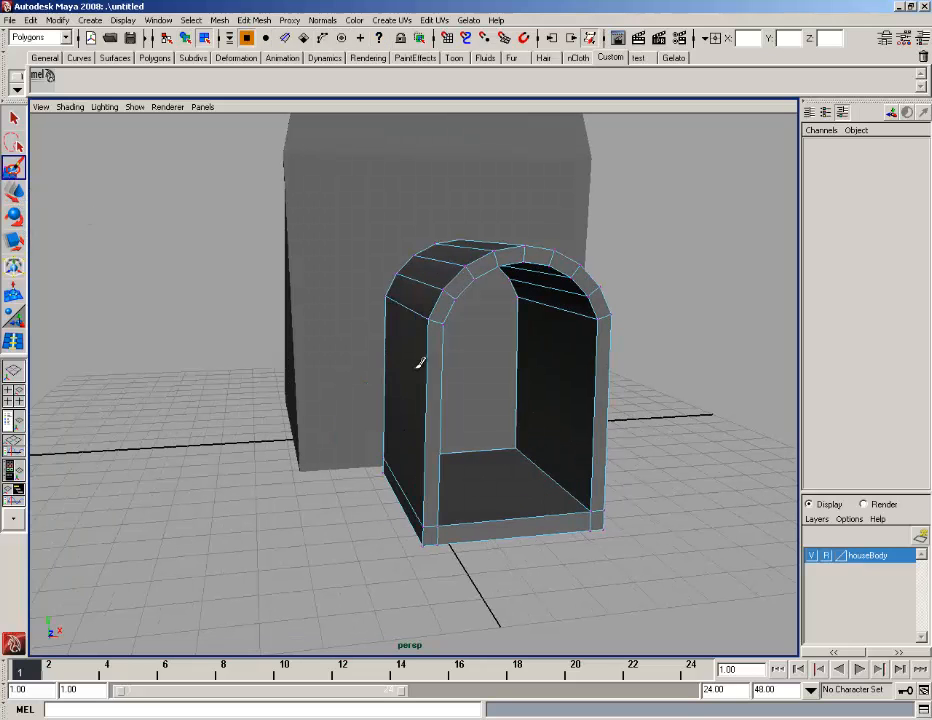
pyautogui.moveTo(420, 356); pyautogui.dragTo(392, 374, button='right')
pyautogui.keyDown('alt'); pyautogui.moveTo(439, 412); pyautogui.dragTo(474, 385); pyautogui.keyUp('alt')
pyautogui.moveTo(474, 395); pyautogui.dragTo(478, 426, button='right')
pyautogui.click(478, 499)
pyautogui.moveTo(498, 397)
pyautogui.mouseDown()
pyautogui.moveTo(537, 279)
pyautogui.moveTo(474, 306)
pyautogui.moveTo(347, 304)
pyautogui.moveTo(439, 317)
pyautogui.mouseUp()
pyautogui.moveTo(508, 342)
pyautogui.mouseDown()
pyautogui.moveTo(555, 333)
pyautogui.moveTo(460, 333)
pyautogui.moveTo(378, 308)
pyautogui.moveTo(427, 355)
pyautogui.mouseUp()
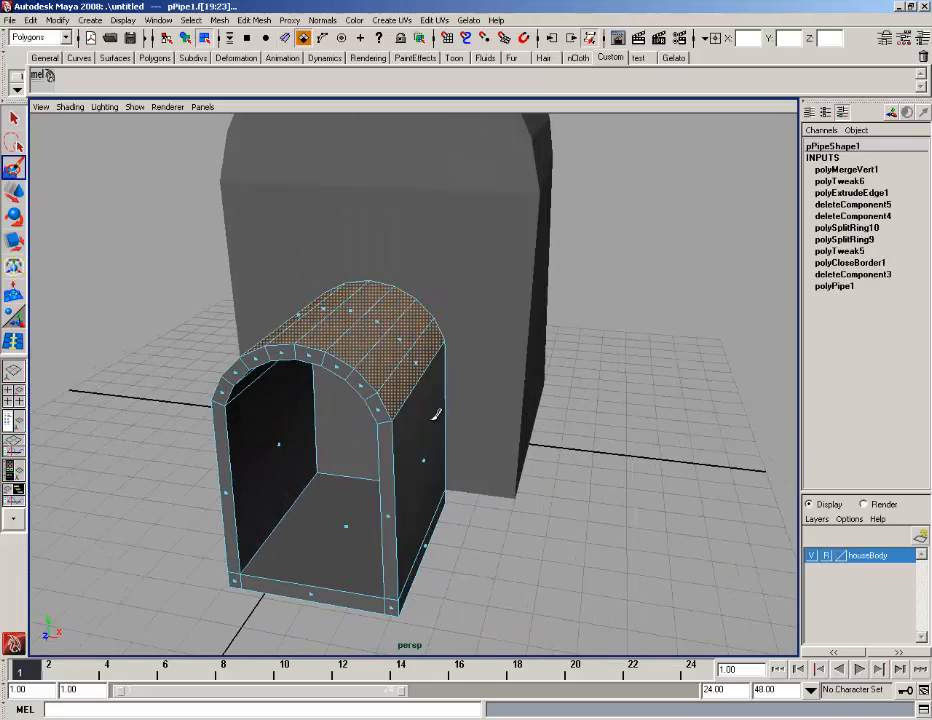
pyautogui.moveTo(436, 413)
pyautogui.mouseDown()
pyautogui.moveTo(432, 490)
pyautogui.moveTo(374, 448)
pyautogui.moveTo(369, 426)
pyautogui.mouseUp()
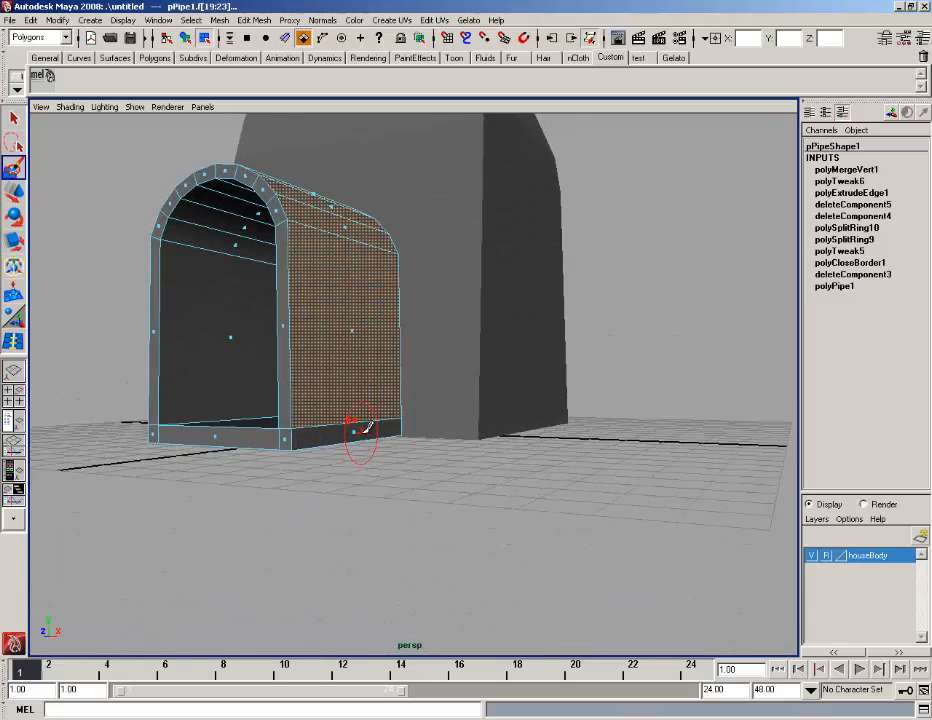
pyautogui.scroll(3, 355, 411)
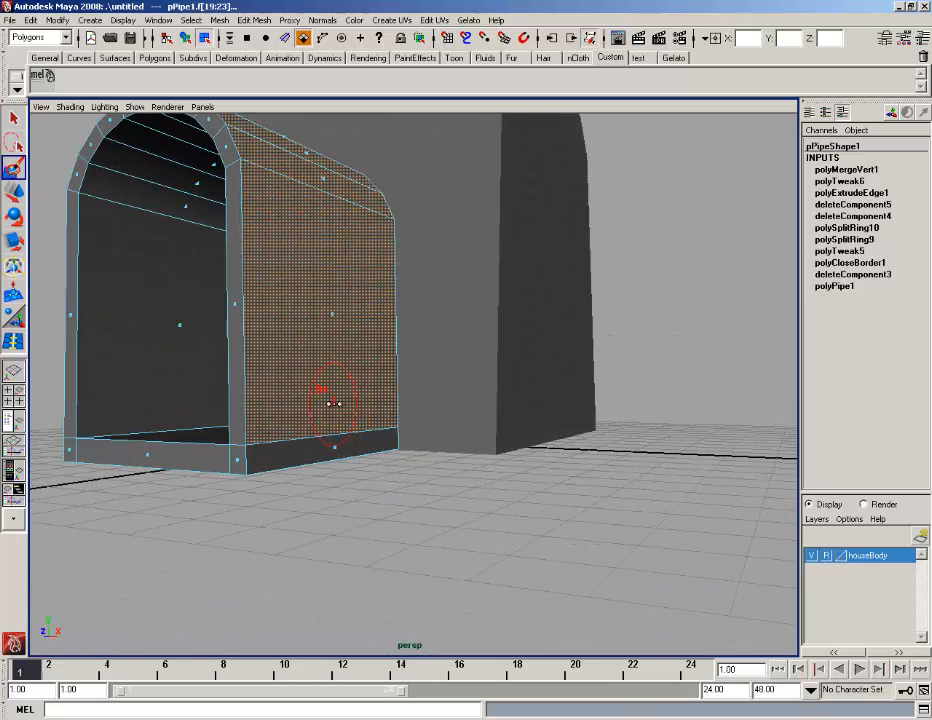
pyautogui.click(340, 433)
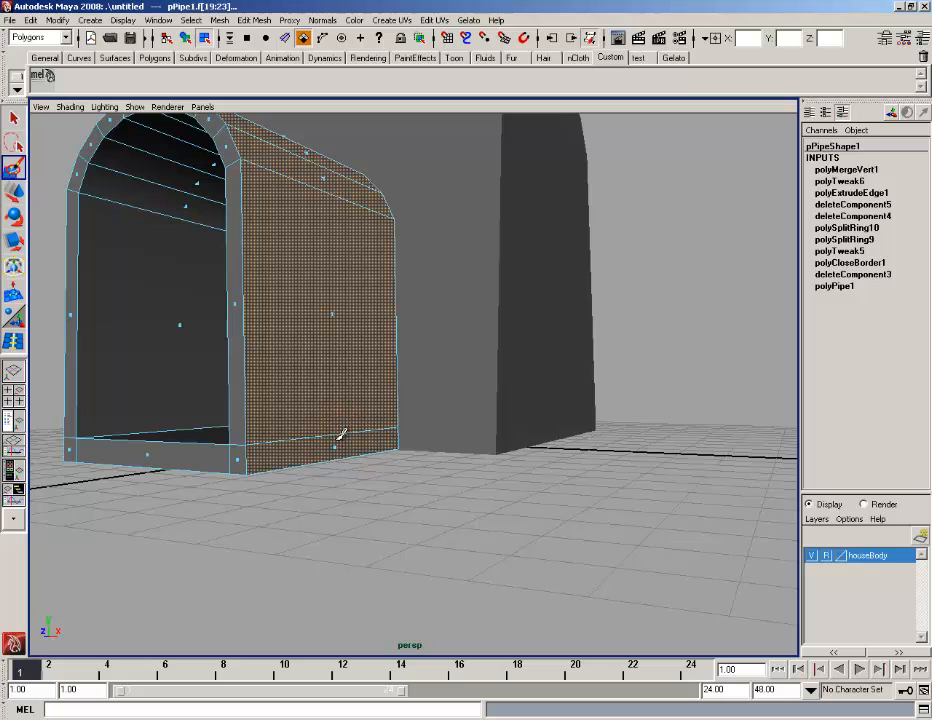
# Scale the selected outer faces inward to make the door frame thinner, and readjust their scale along the frame's depth.
pyautogui.click(15, 243)
pyautogui.keyDown('alt'); pyautogui.moveTo(215, 303); pyautogui.dragTo(309, 336); pyautogui.keyUp('alt')
pyautogui.scroll(-4, 277, 324)
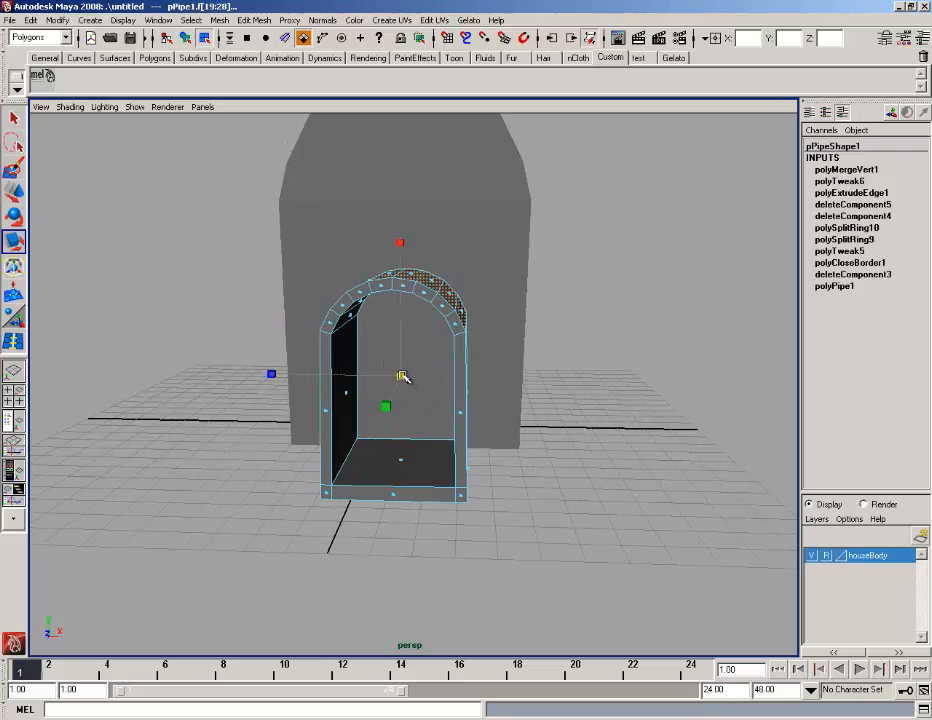
pyautogui.moveTo(402, 375); pyautogui.dragTo(340, 350)
pyautogui.keyDown('alt'); pyautogui.moveTo(363, 353); pyautogui.dragTo(518, 375); pyautogui.keyUp('alt')
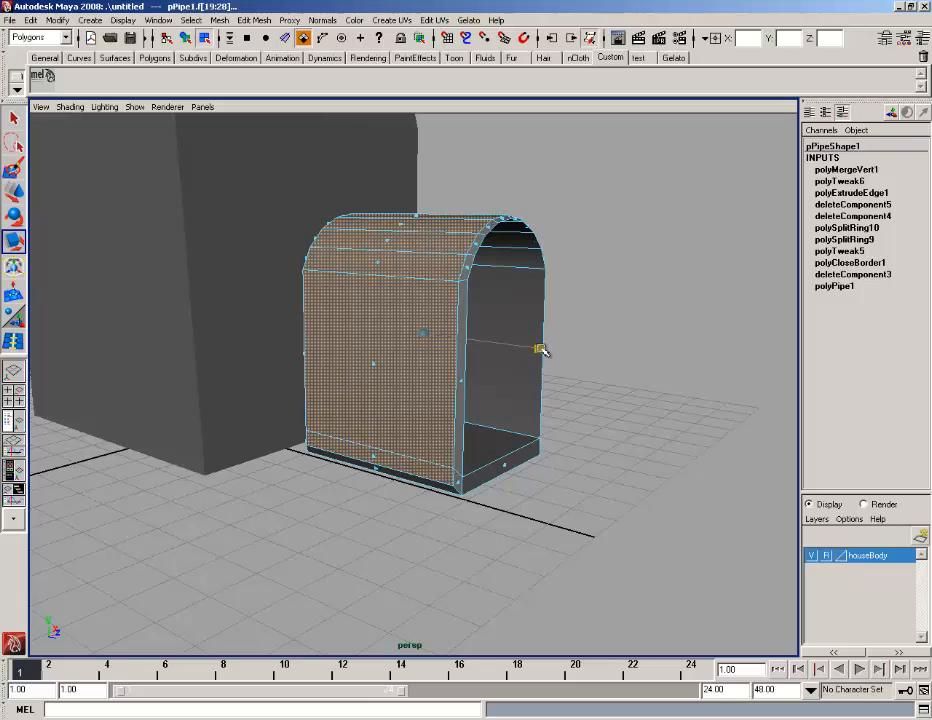
pyautogui.keyDown('alt'); pyautogui.moveTo(547, 353); pyautogui.dragTo(435, 352); pyautogui.keyUp('alt')
pyautogui.keyDown('alt'); pyautogui.moveTo(364, 277); pyautogui.dragTo(379, 361, button='middle'); pyautogui.keyUp('alt')
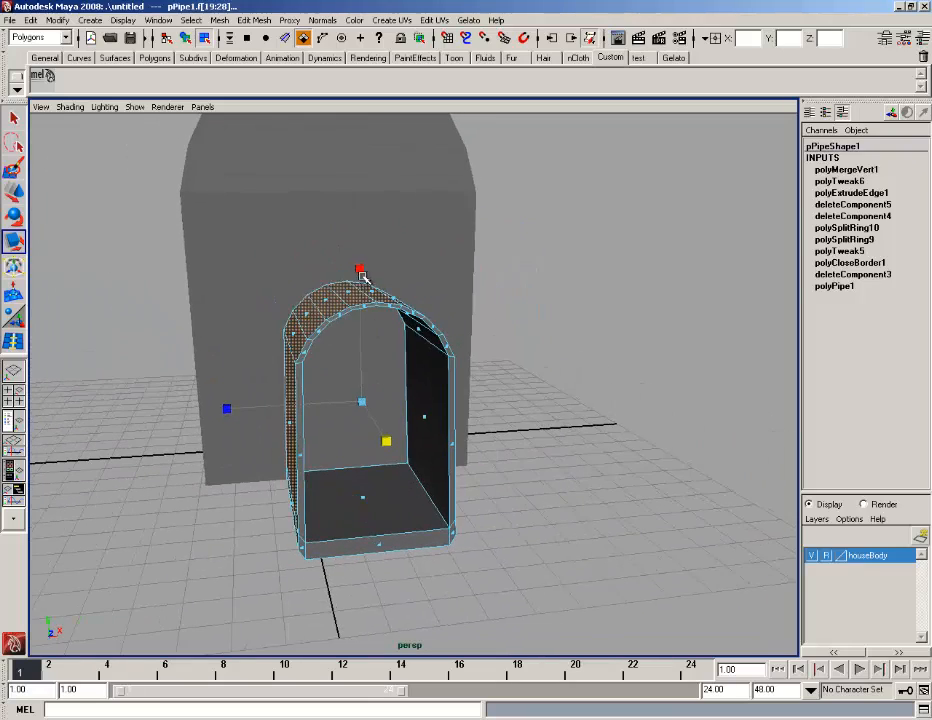
pyautogui.click(360, 270)
# Move the selected outer faces up slightly to even out the thickness of the arch.
pyautogui.click(15, 194)
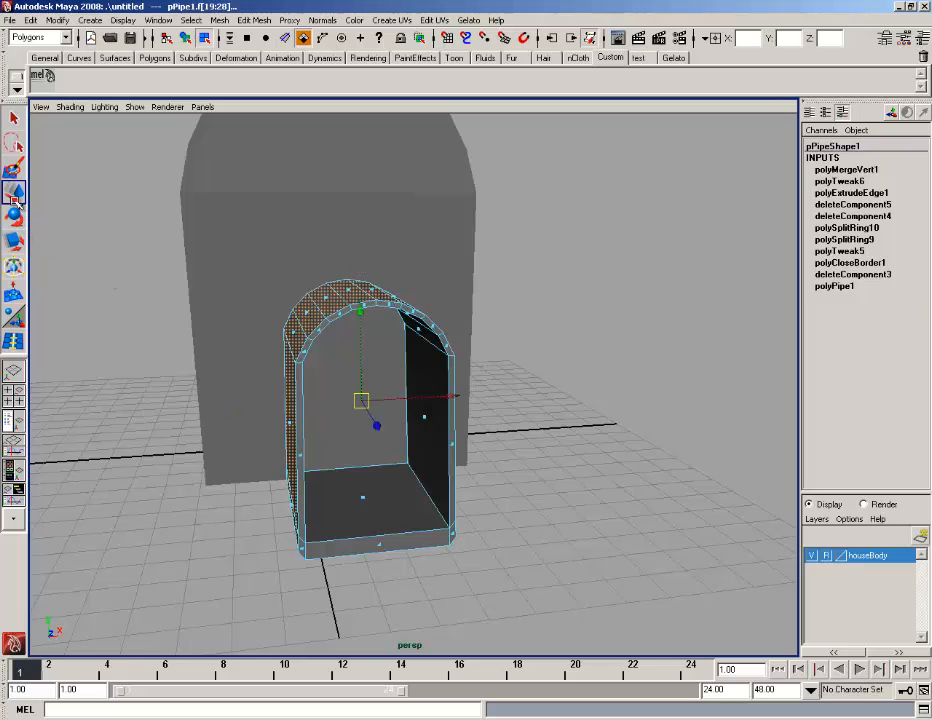
pyautogui.moveTo(358, 316)
pyautogui.mouseDown()
pyautogui.moveTo(351, 322)
pyautogui.moveTo(351, 312)
pyautogui.mouseUp()
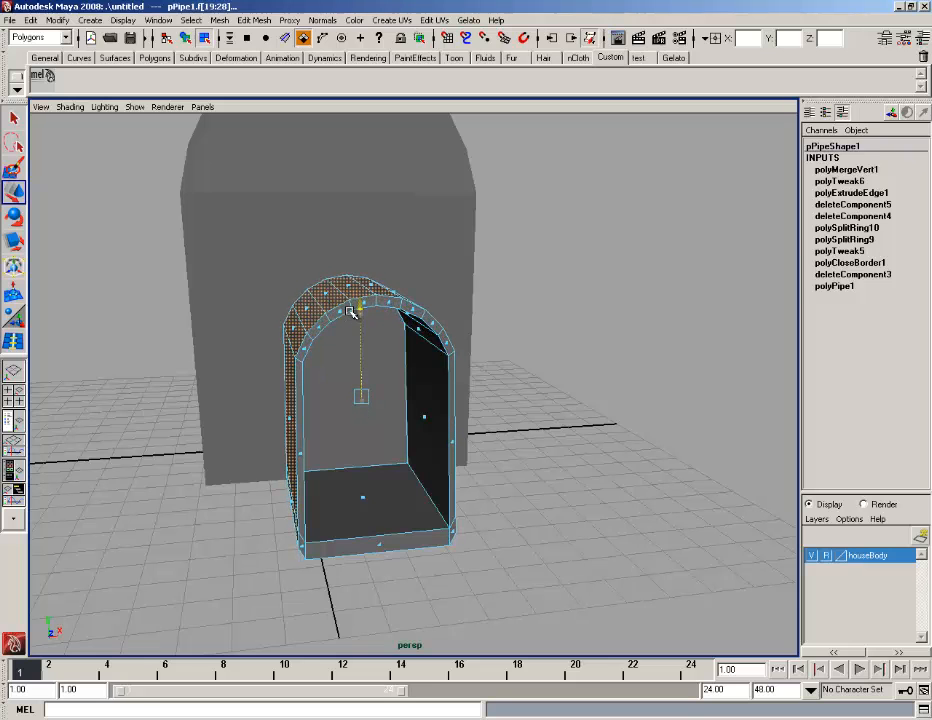
pyautogui.keyDown('alt'); pyautogui.moveTo(346, 340); pyautogui.dragTo(350, 385, button='right'); pyautogui.keyUp('alt')
pyautogui.keyDown('alt'); pyautogui.moveTo(335, 385); pyautogui.dragTo(449, 214, button='middle'); pyautogui.keyUp('alt')
pyautogui.keyDown('alt'); pyautogui.moveTo(435, 305); pyautogui.dragTo(444, 264); pyautogui.keyUp('alt')
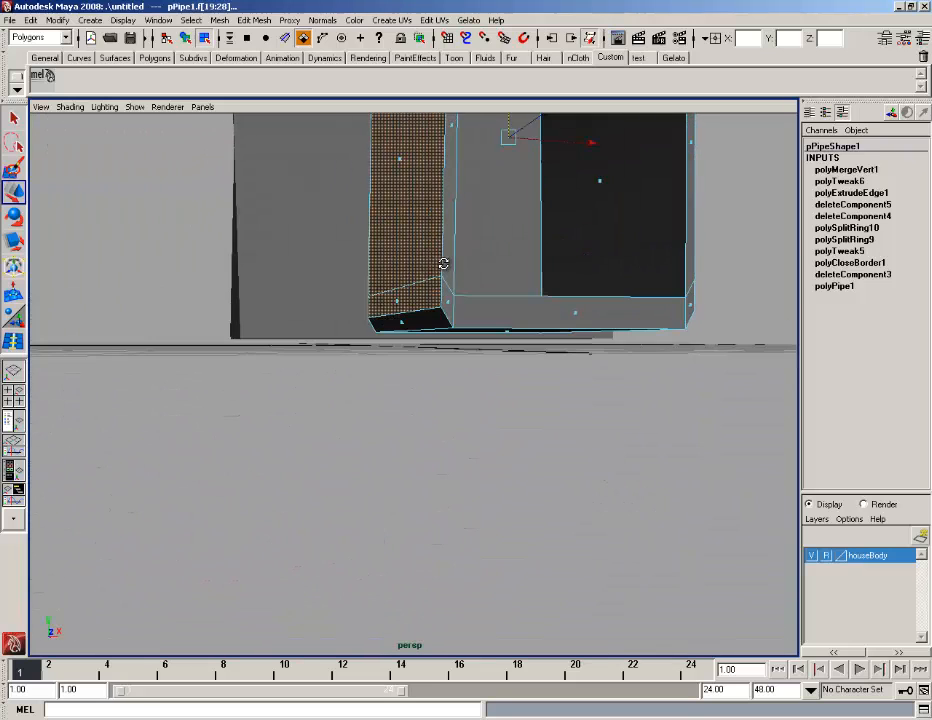
# In edge mode, adjust the height of the lower outer side edges and lower the sill-level edges on both legs.
pyautogui.moveTo(414, 291); pyautogui.dragTo(415, 262, button='right')
pyautogui.click(414, 311)
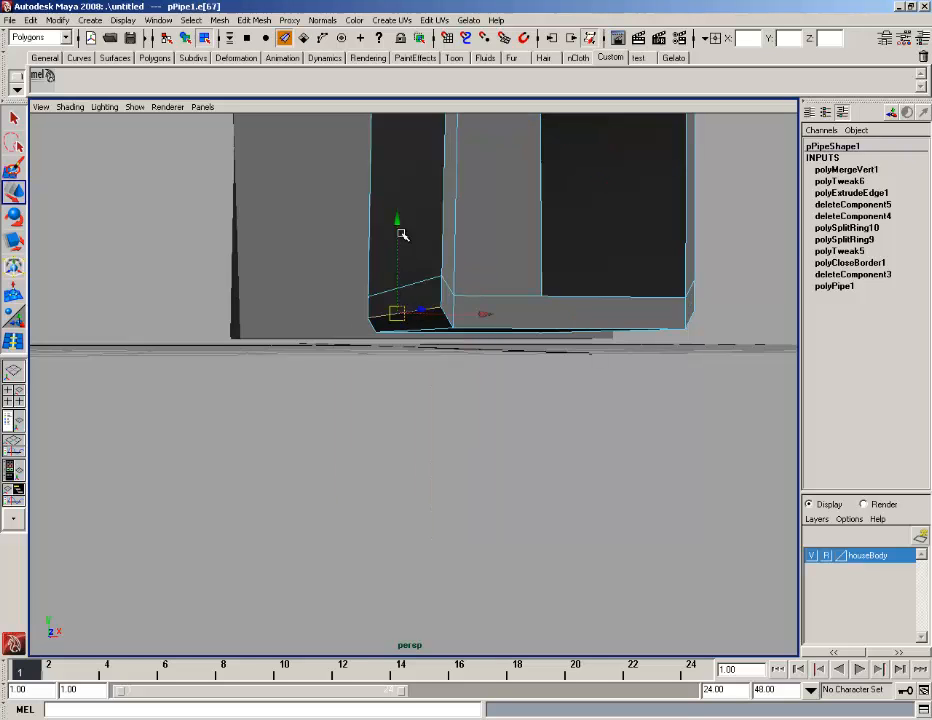
pyautogui.keyDown('alt'); pyautogui.moveTo(397, 240); pyautogui.dragTo(368, 302); pyautogui.keyUp('alt')
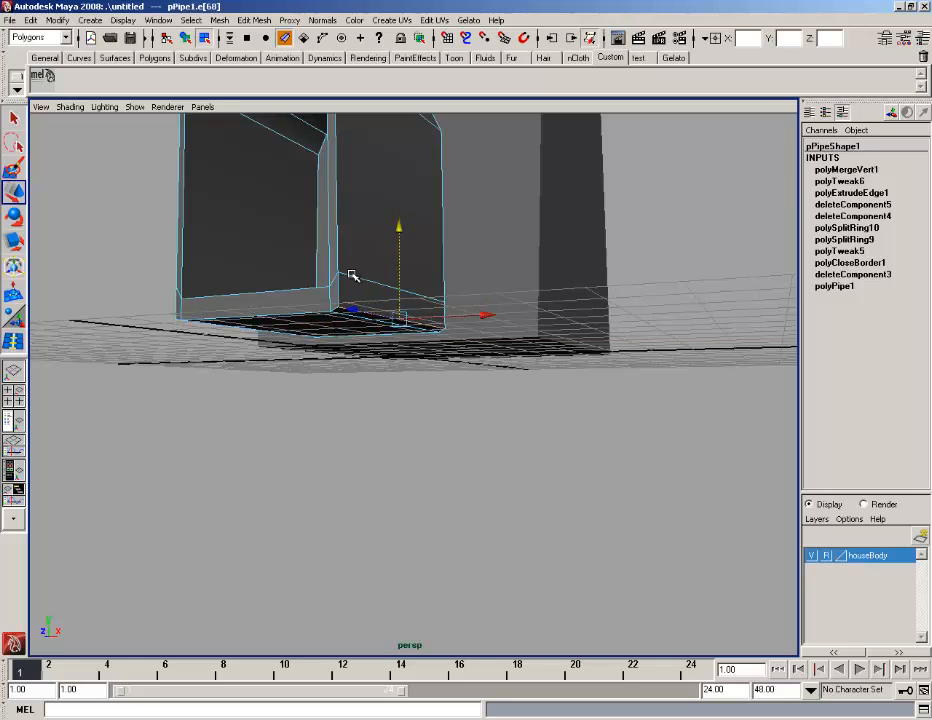
pyautogui.click(352, 276)
pyautogui.moveTo(400, 202); pyautogui.dragTo(439, 272)
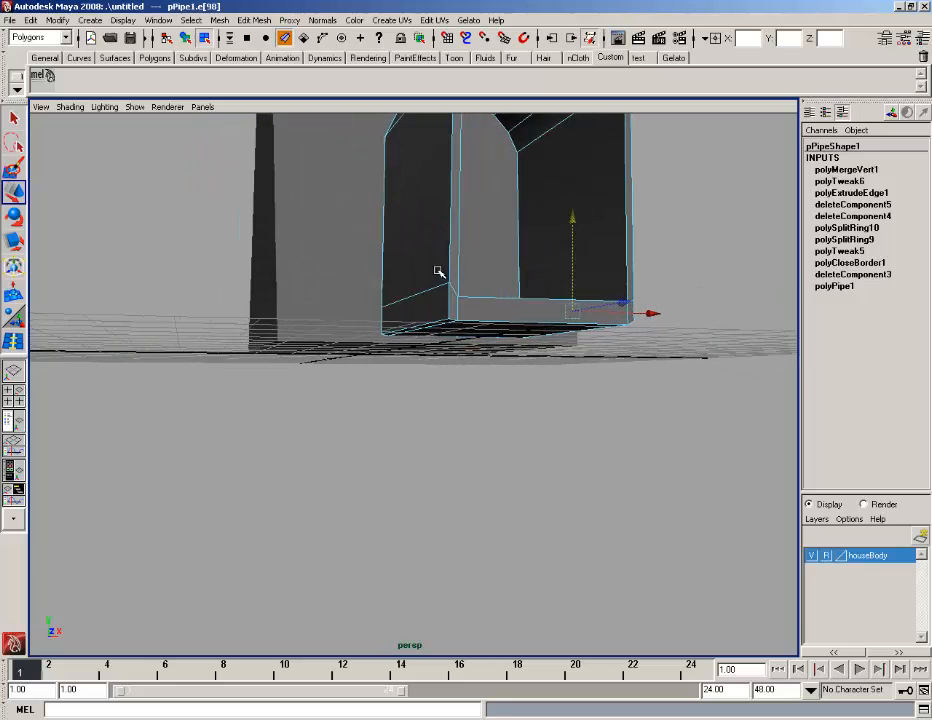
pyautogui.click(428, 289)
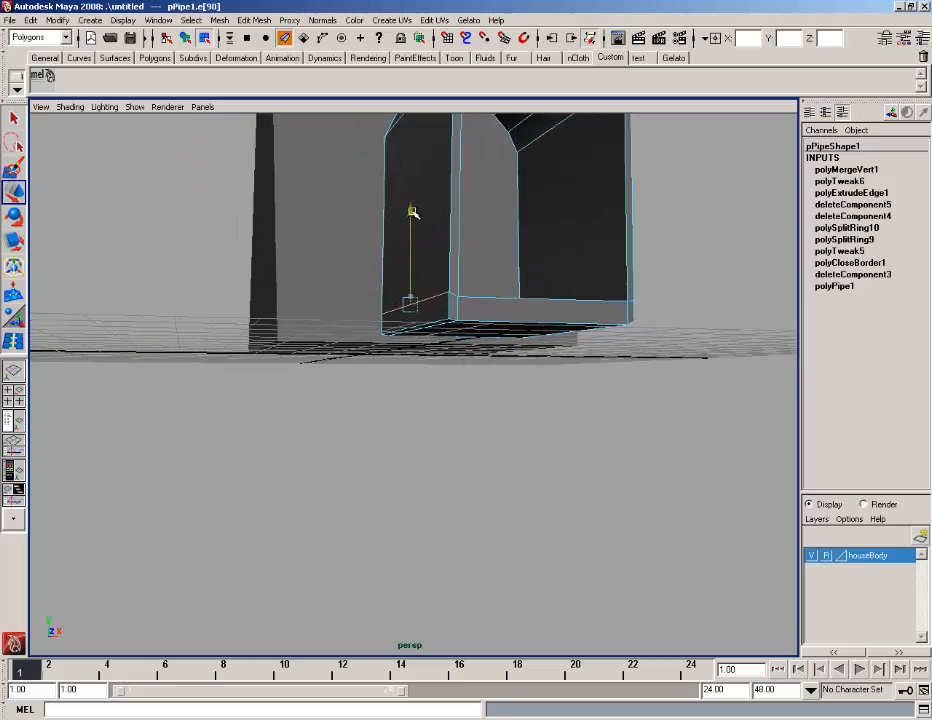
pyautogui.keyDown('alt'); pyautogui.moveTo(412, 216); pyautogui.dragTo(404, 395); pyautogui.keyUp('alt')
# In the front view, select the row of vertices along the sill's upper edge and lower it slightly.
pyautogui.press('space')
pyautogui.press('space')
pyautogui.keyDown('alt'); pyautogui.moveTo(400, 462); pyautogui.dragTo(418, 350, button='middle'); pyautogui.keyUp('alt')
pyautogui.keyDown('alt'); pyautogui.moveTo(418, 350); pyautogui.dragTo(425, 445, button='right'); pyautogui.keyUp('alt')
pyautogui.keyDown('alt'); pyautogui.moveTo(426, 418); pyautogui.dragTo(479, 345, button='middle'); pyautogui.keyUp('alt')
pyautogui.moveTo(414, 460); pyautogui.dragTo(462, 439, button='right')
pyautogui.moveTo(490, 437); pyautogui.dragTo(499, 446)
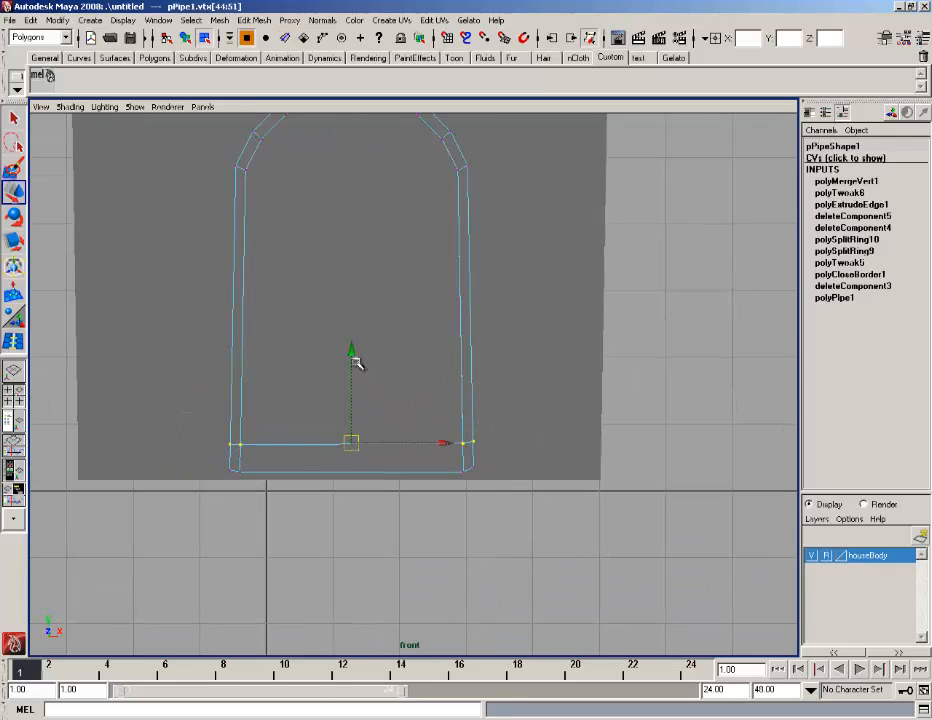
pyautogui.moveTo(356, 363); pyautogui.dragTo(356, 372)
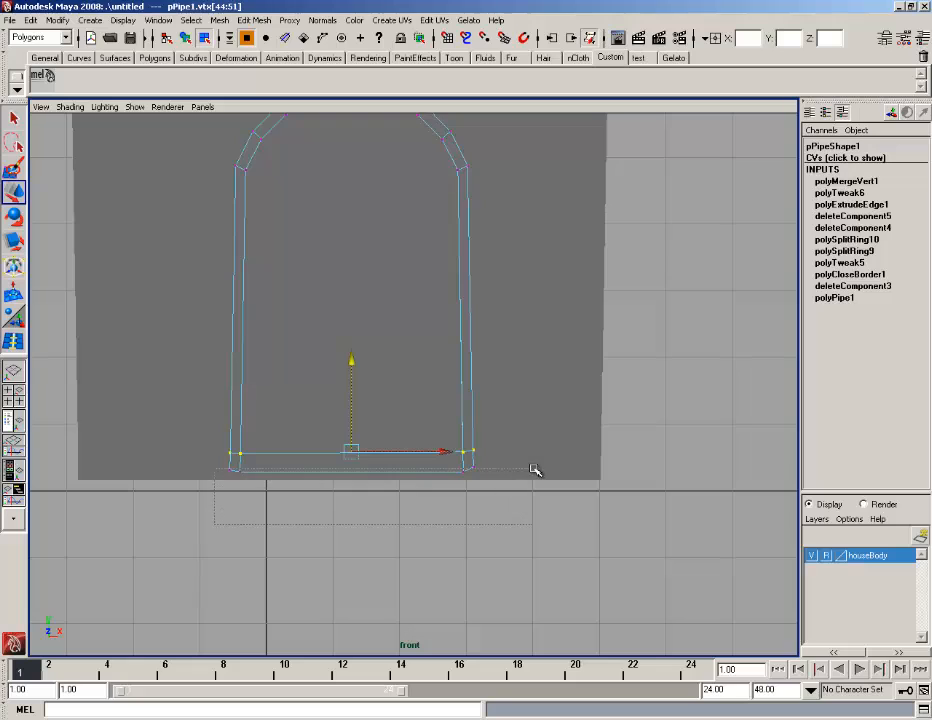
# Flatten the sill's bottom vertex row and its upper vertex row by scaling each one vertically.
pyautogui.moveTo(537, 467); pyautogui.dragTo(536, 467)
pyautogui.click(16, 242)
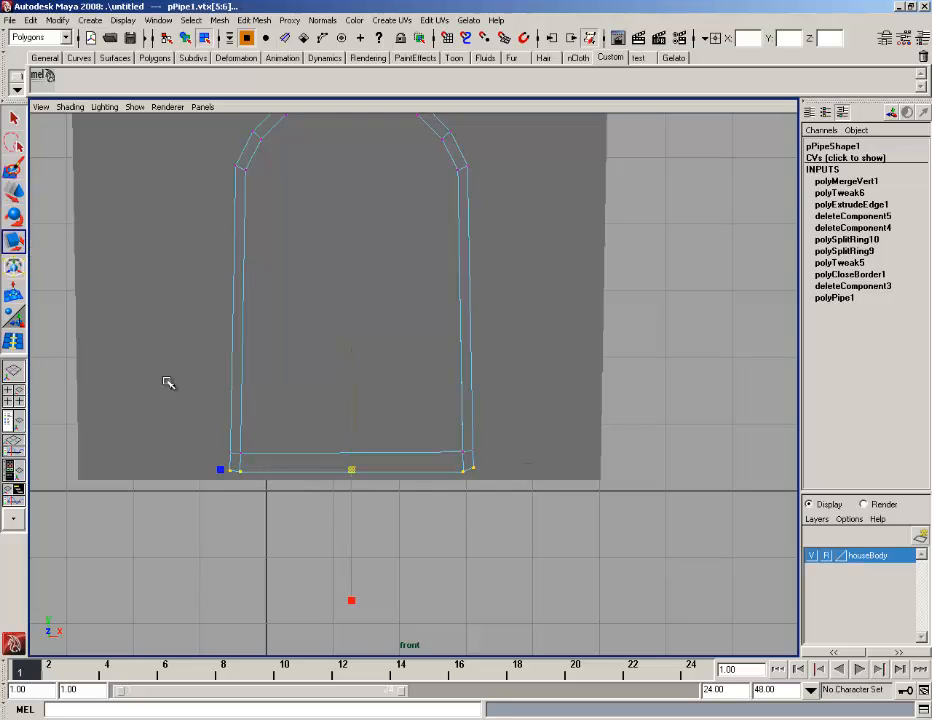
pyautogui.moveTo(356, 585); pyautogui.dragTo(346, 496)
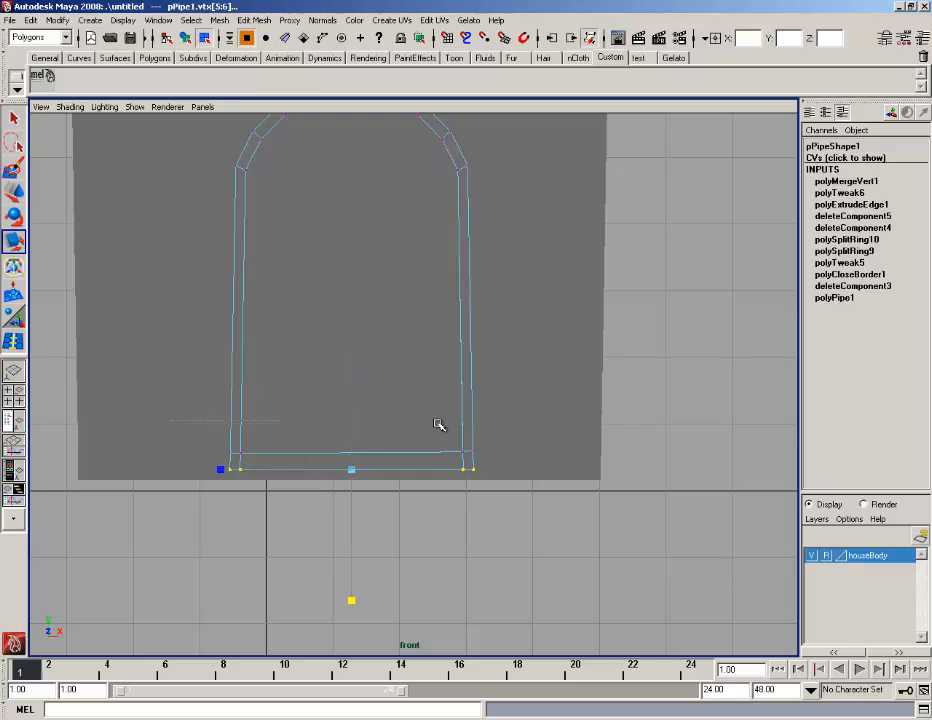
pyautogui.moveTo(539, 450); pyautogui.dragTo(537, 456)
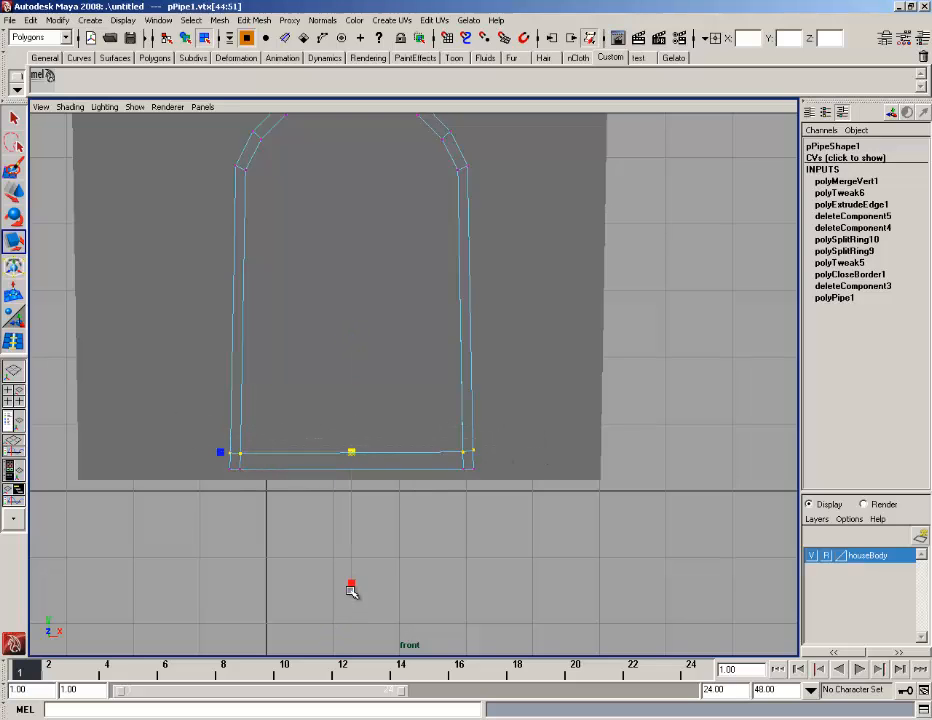
pyautogui.moveTo(350, 586); pyautogui.dragTo(350, 450)
# Return to the perspective view and select the whole door frame in object mode.
pyautogui.scroll(-3, 378, 497)
pyautogui.scroll(1, 391, 520)
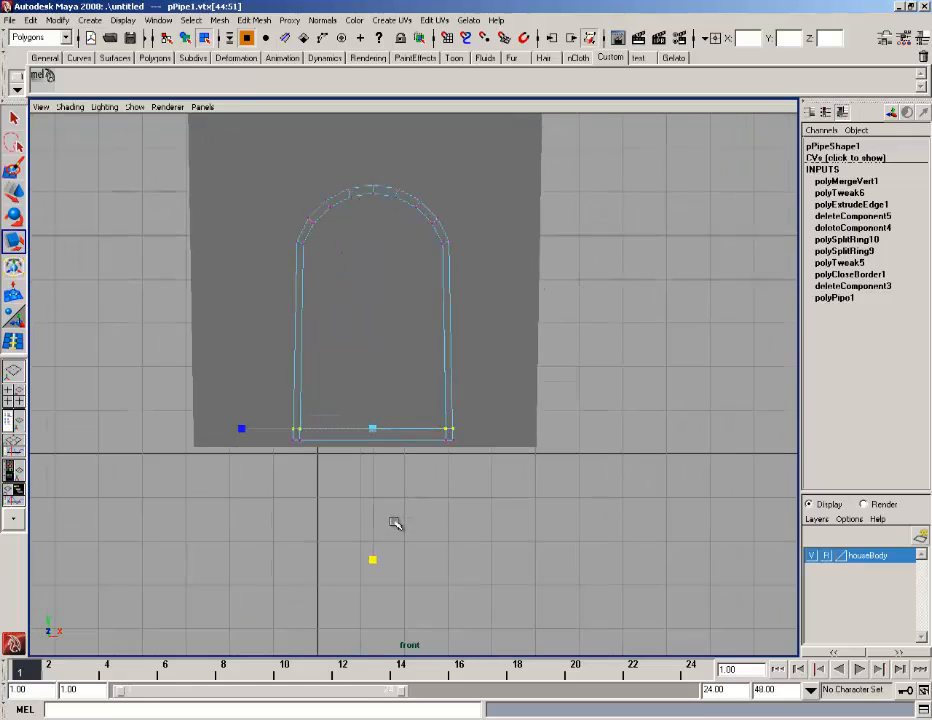
pyautogui.scroll(3, 441, 464)
pyautogui.moveTo(453, 370); pyautogui.dragTo(457, 366, button='right')
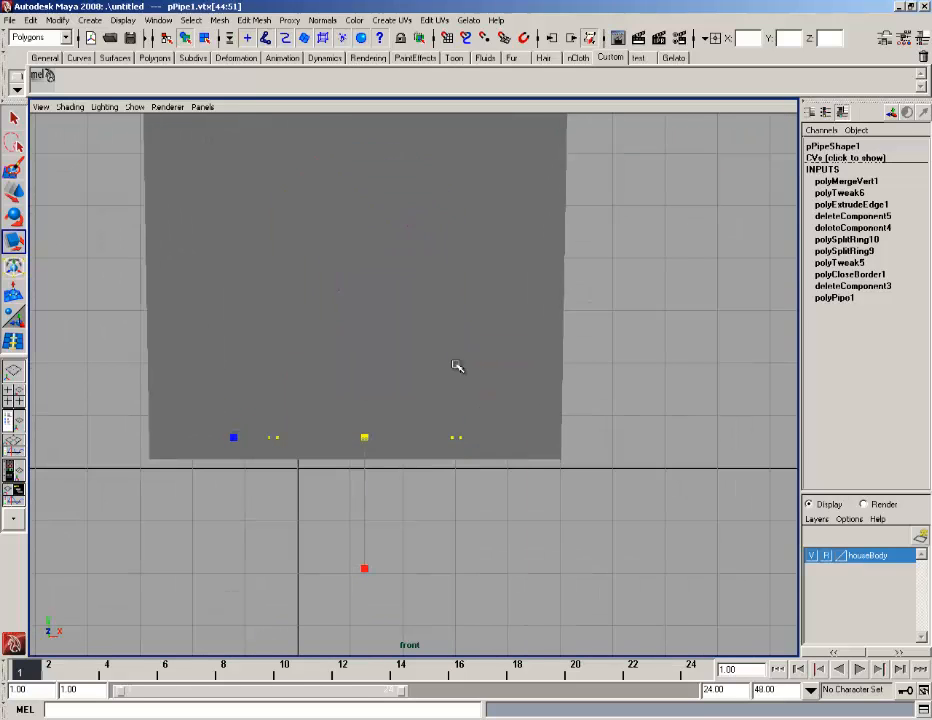
pyautogui.press('space')
pyautogui.moveTo(455, 352); pyautogui.dragTo(455, 335)
pyautogui.keyDown('alt'); pyautogui.moveTo(460, 350); pyautogui.dragTo(421, 381); pyautogui.keyUp('alt')
pyautogui.moveTo(365, 344); pyautogui.dragTo(373, 348, button='right')
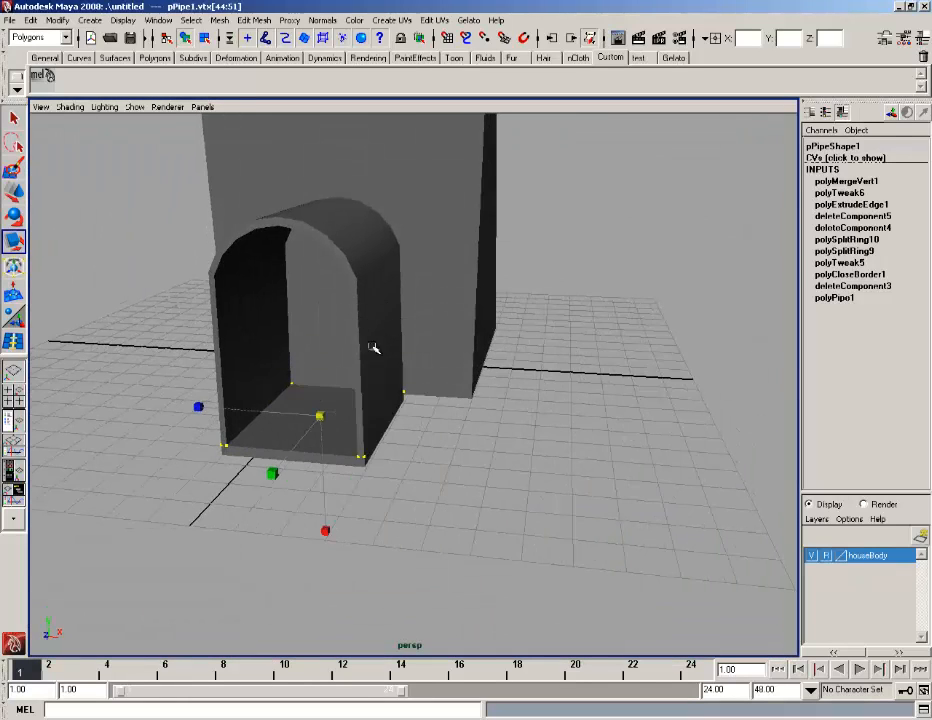
pyautogui.click(373, 348)
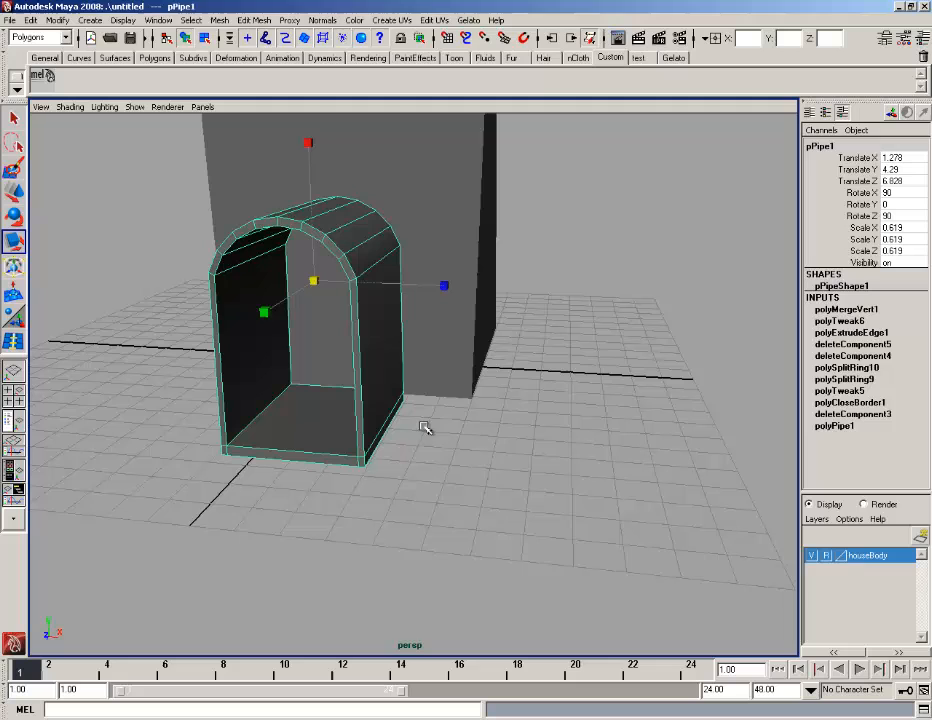
# Try the Smooth operation on the door frame, inspect the rounded shape, and undo it.
pyautogui.click(190, 20)
pyautogui.click(190, 20)
pyautogui.click(219, 20)
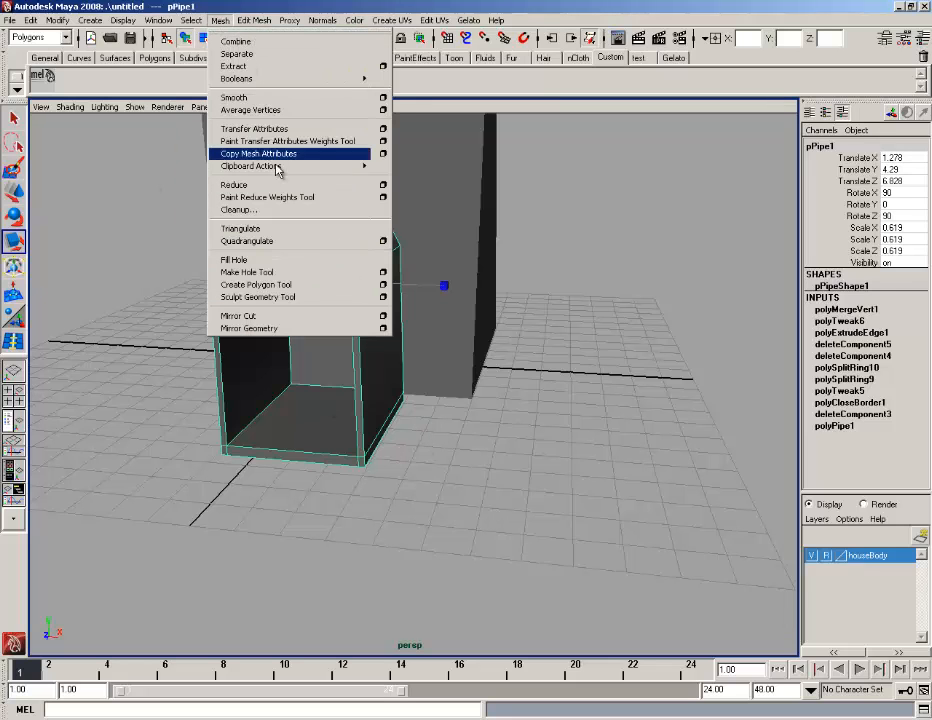
pyautogui.click(265, 100)
pyautogui.click(483, 414)
pyautogui.keyDown('alt'); pyautogui.moveTo(483, 414); pyautogui.dragTo(463, 375); pyautogui.keyUp('alt')
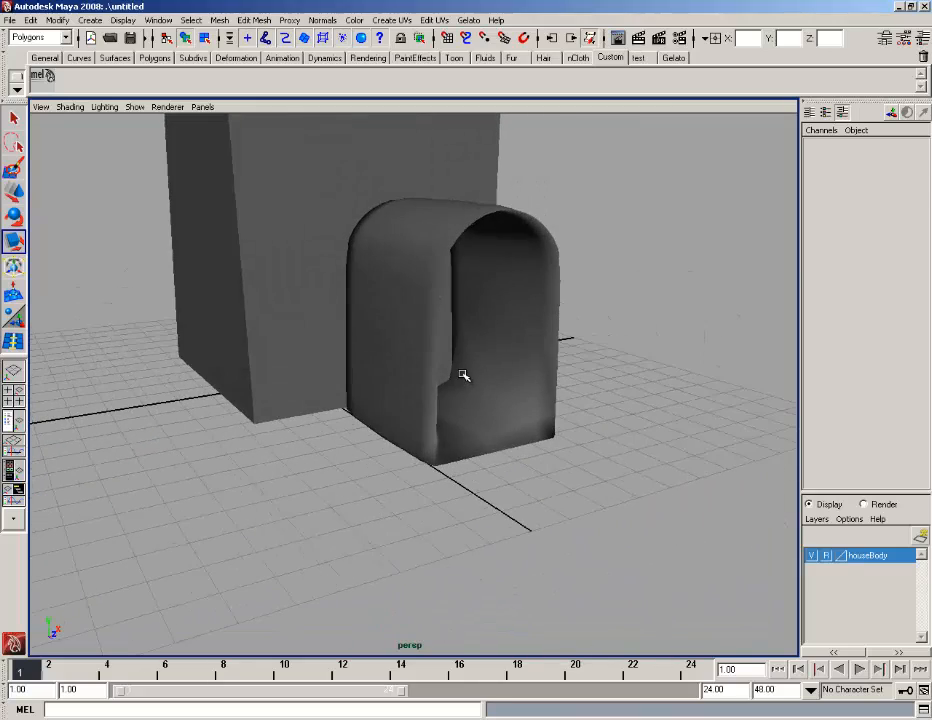
pyautogui.click(463, 375)
pyautogui.hotkey('ctrl', 'z')
# Insert an edge loop around the outside of the door frame, close to its front edge.
pyautogui.keyDown('alt'); pyautogui.moveTo(420, 320); pyautogui.dragTo(360, 400); pyautogui.keyUp('alt')
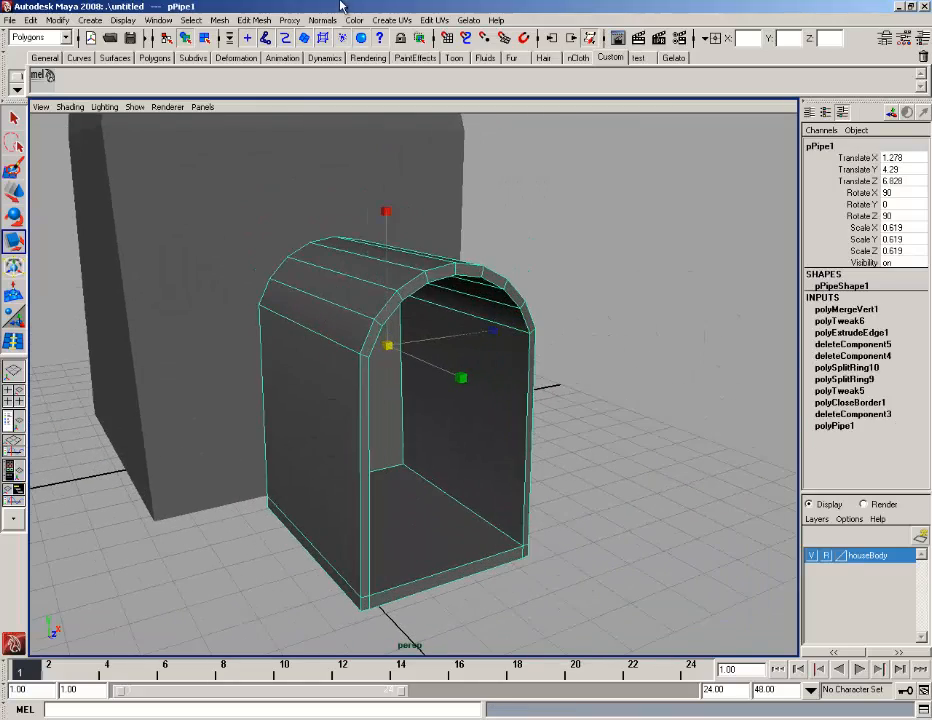
pyautogui.click(272, 21)
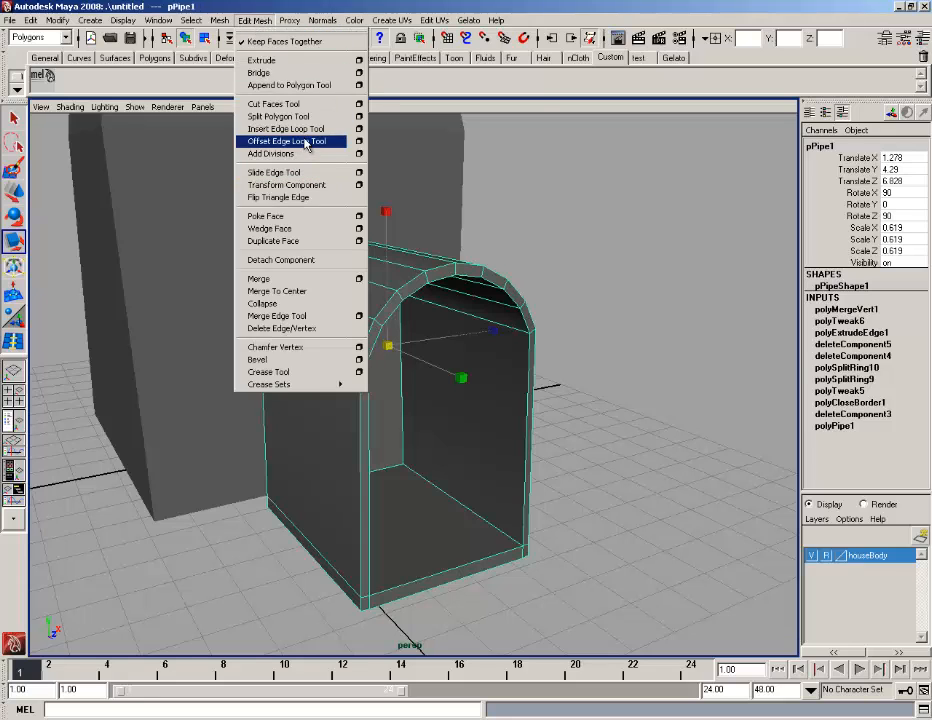
pyautogui.click(305, 130)
pyautogui.keyDown('alt'); pyautogui.moveTo(362, 310); pyautogui.dragTo(338, 345, button='right'); pyautogui.keyUp('alt')
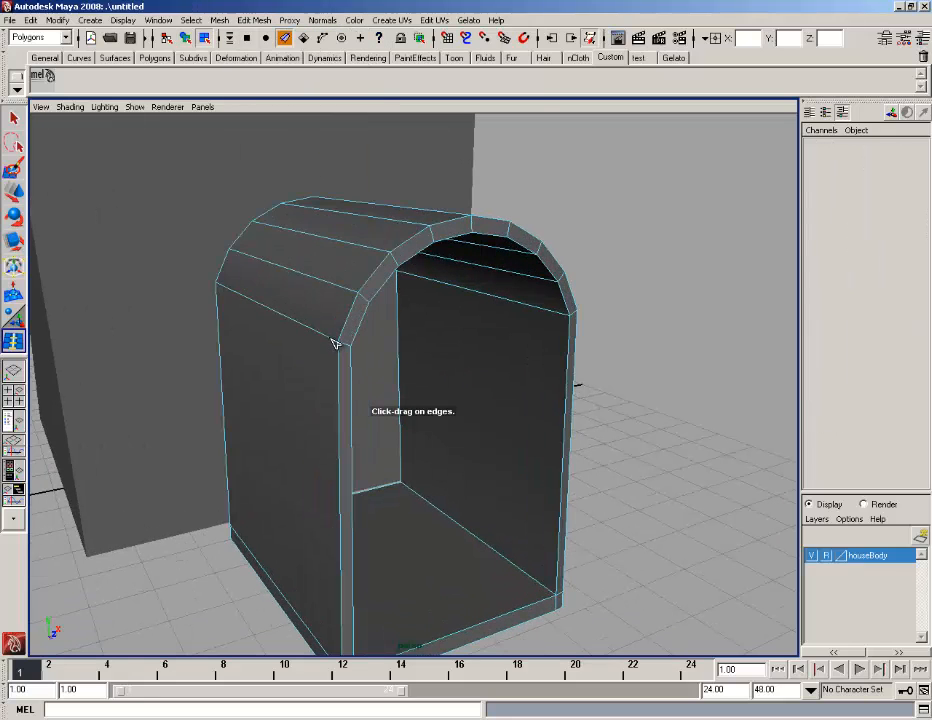
pyautogui.click(334, 342)
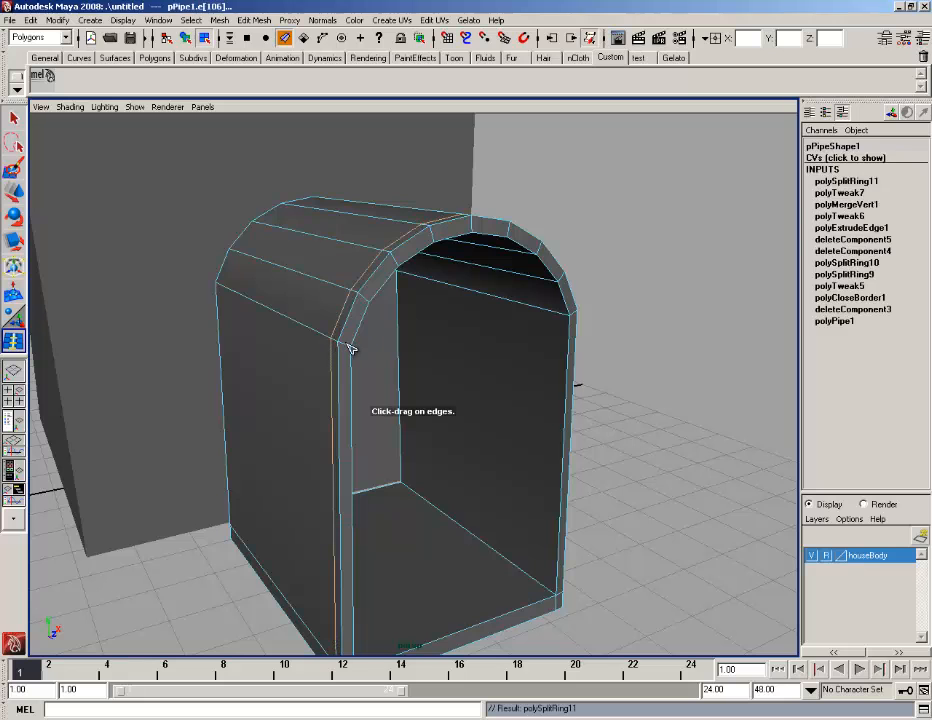
# Undo the last outer edge loop, re-insert it close to the door frame's front edge, and add another around the front rim.
pyautogui.scroll(3, 350, 344)
pyautogui.keyDown('alt'); pyautogui.moveTo(352, 342); pyautogui.dragTo(410, 342); pyautogui.keyUp('alt')
pyautogui.hotkey('ctrl', 'z')
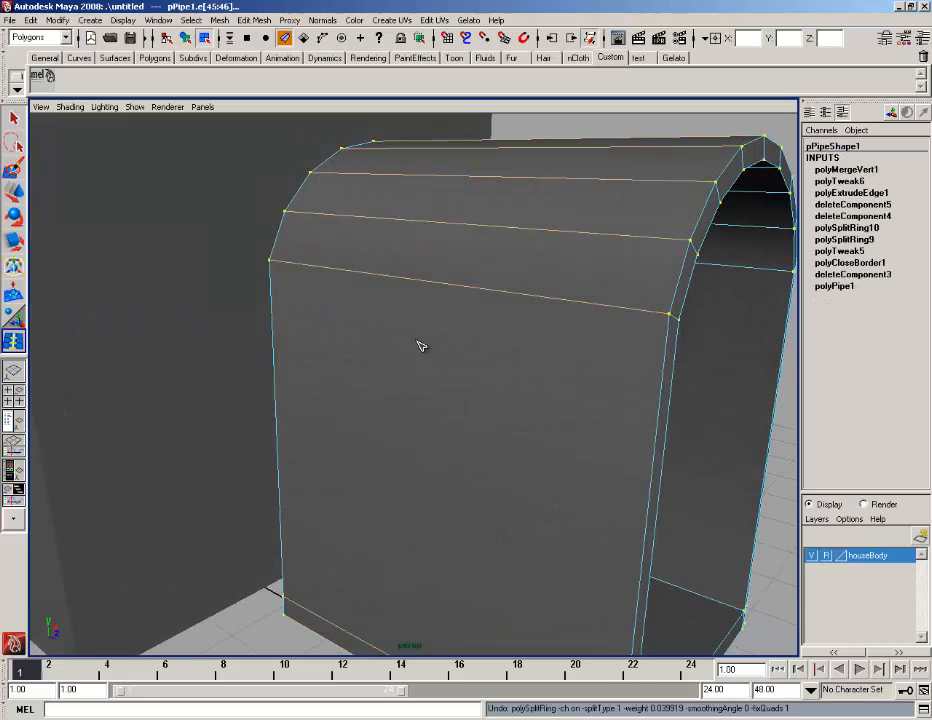
pyautogui.keyDown('alt'); pyautogui.moveTo(573, 321); pyautogui.dragTo(420, 296); pyautogui.keyUp('alt')
pyautogui.hotkey('ctrl', 'z')
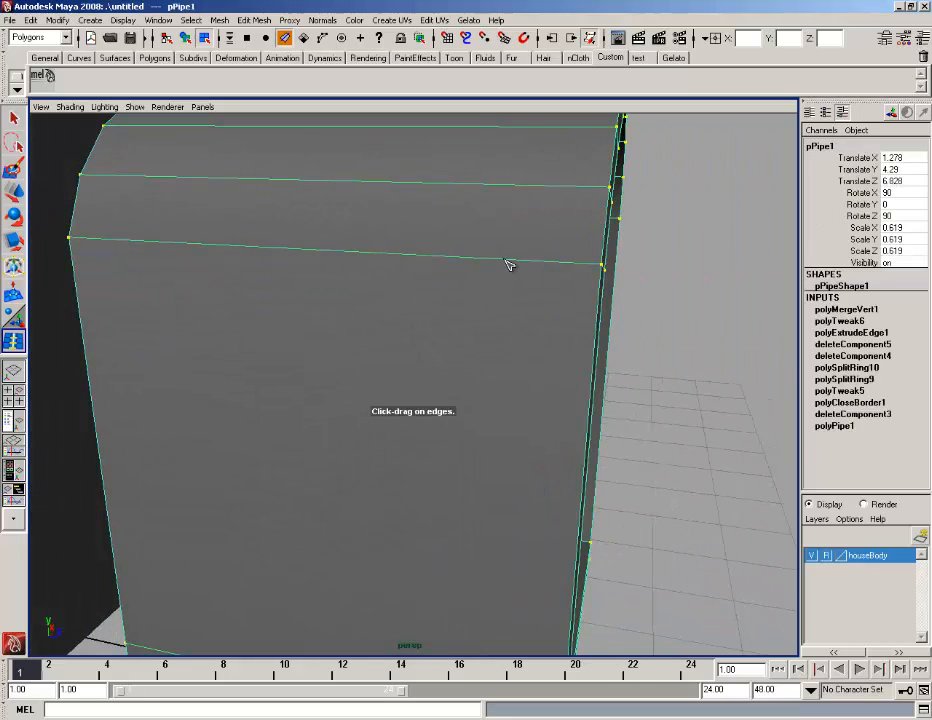
pyautogui.moveTo(508, 264); pyautogui.dragTo(313, 214)
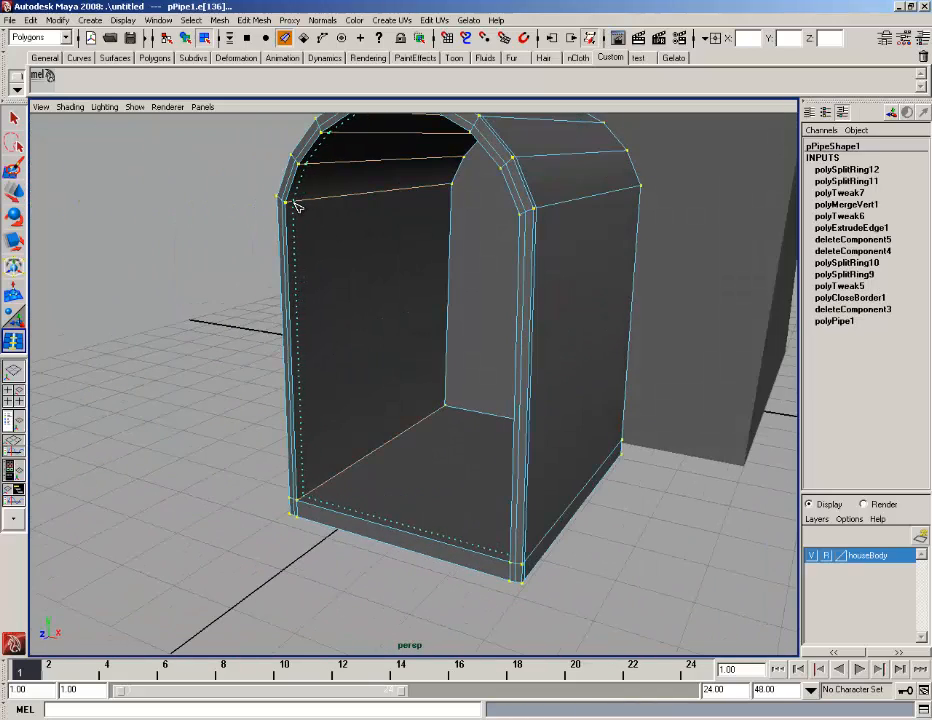
# Insert edge loops inside the door frame close to its front and back edges, and one outside close to the back edge.
pyautogui.moveTo(296, 205); pyautogui.dragTo(297, 208)
pyautogui.scroll(4, 385, 198)
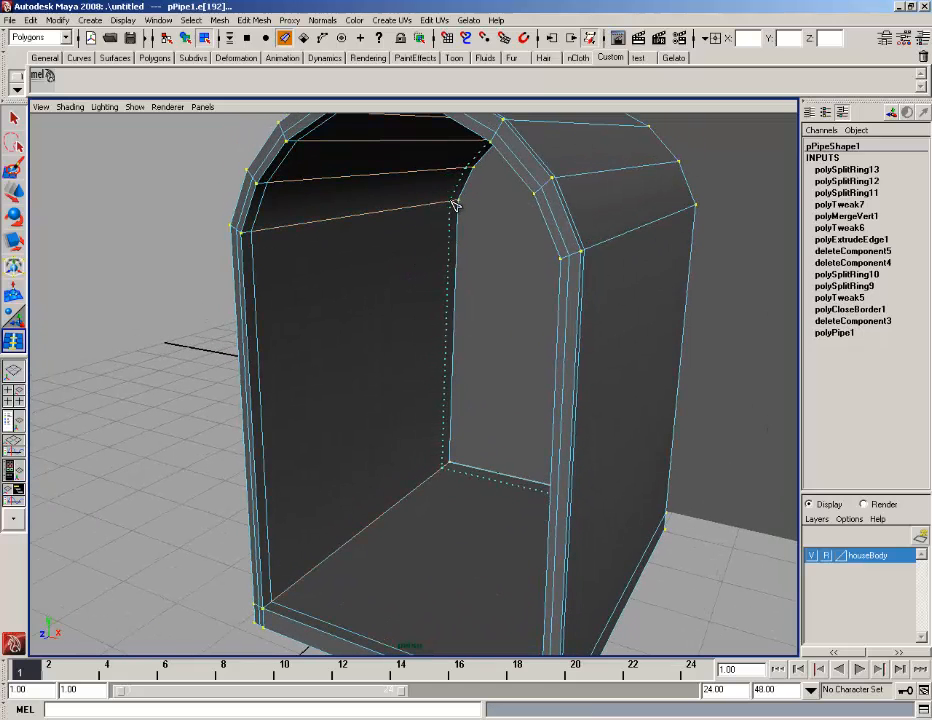
pyautogui.moveTo(455, 203); pyautogui.dragTo(444, 236)
pyautogui.click(407, 202)
pyautogui.keyDown('alt'); pyautogui.moveTo(444, 236); pyautogui.dragTo(404, 118, button='middle'); pyautogui.keyUp('alt')
pyautogui.keyDown('alt'); pyautogui.moveTo(424, 290); pyautogui.dragTo(339, 323); pyautogui.keyUp('alt')
pyautogui.keyDown('alt'); pyautogui.moveTo(339, 323); pyautogui.dragTo(264, 380, button='middle'); pyautogui.keyUp('alt')
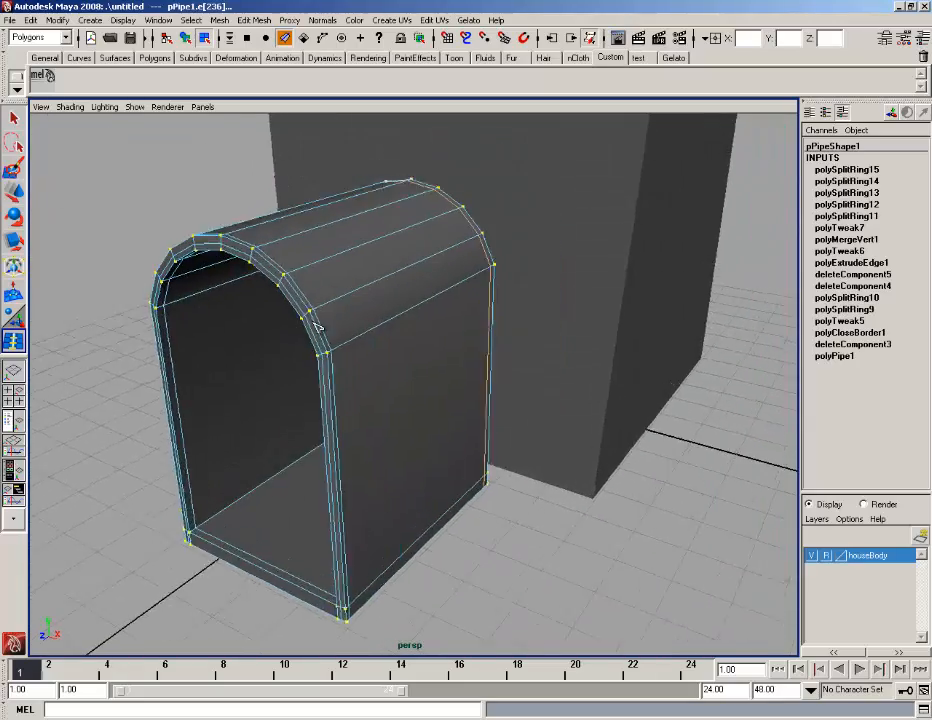
# Try to insert an edge loop across the door frame's side wall, just below where the arch begins.
pyautogui.keyDown('alt'); pyautogui.moveTo(264, 380); pyautogui.dragTo(312, 334, button='right'); pyautogui.keyUp('alt')
pyautogui.moveTo(310, 333)
pyautogui.keyDown('alt'); pyautogui.mouseDown()
pyautogui.moveTo(291, 334)
pyautogui.moveTo(310, 321)
pyautogui.mouseUp(); pyautogui.keyUp('alt')
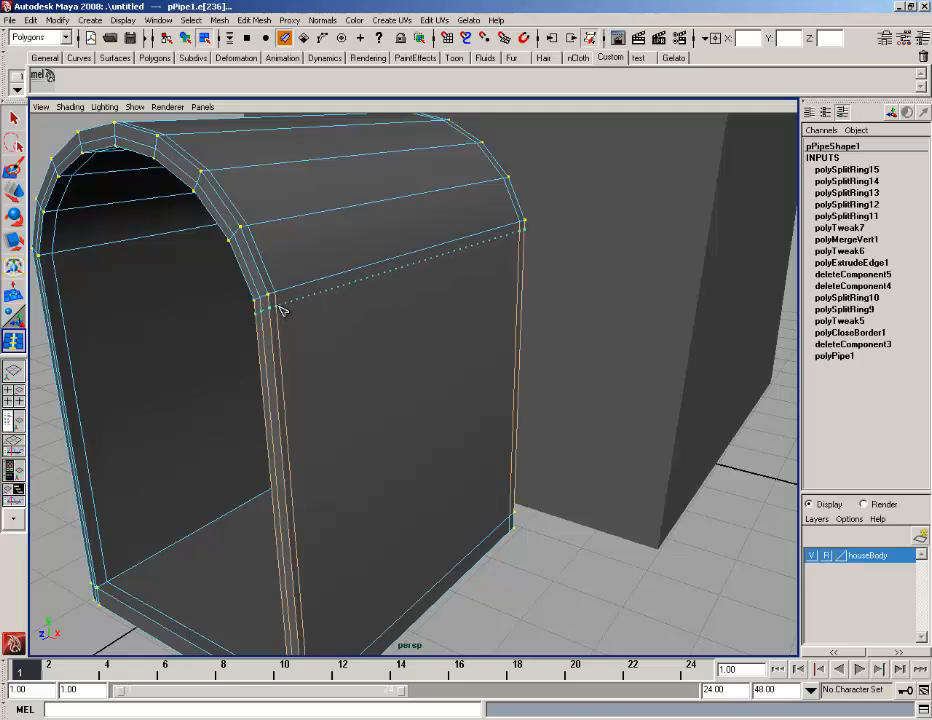
pyautogui.hotkey('ctrl', 'z')
pyautogui.moveTo(278, 306); pyautogui.dragTo(325, 229)
pyautogui.scroll(-3, 281, 309)
# Try the Smooth operation on the whole door frame in object mode, check the shape, and undo it.
pyautogui.click(14, 120)
pyautogui.moveTo(412, 251); pyautogui.dragTo(451, 229, button='right')
pyautogui.scroll(-3, 603, 224)
pyautogui.click(611, 275)
pyautogui.keyDown('alt'); pyautogui.moveTo(611, 275); pyautogui.dragTo(612, 269); pyautogui.keyUp('alt')
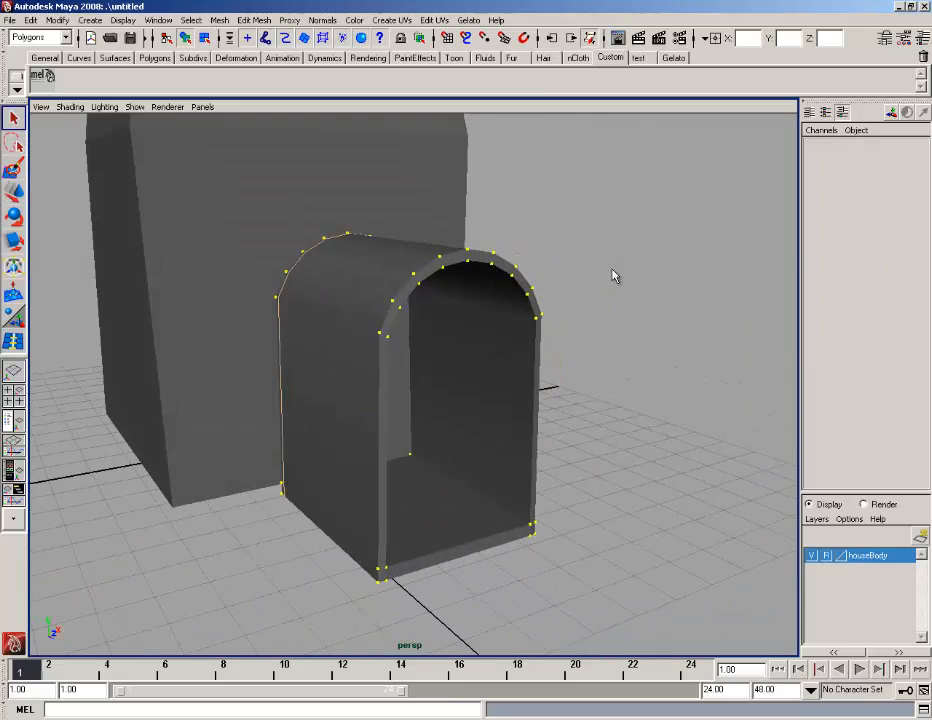
pyautogui.click(385, 270)
pyautogui.click(219, 20)
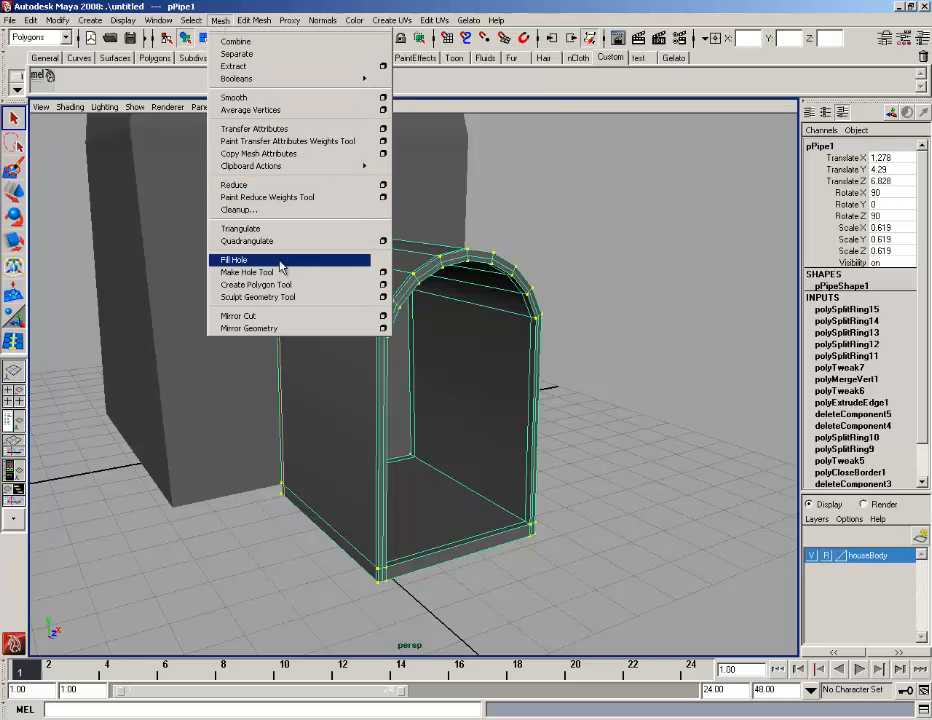
pyautogui.click(263, 97)
pyautogui.keyDown('alt'); pyautogui.moveTo(591, 281); pyautogui.dragTo(501, 401); pyautogui.keyUp('alt')
pyautogui.hotkey('ctrl', 'z')
# Insert an edge loop running front to back through the sill, close to the inside of the left wall.
pyautogui.keyDown('alt'); pyautogui.moveTo(462, 393); pyautogui.dragTo(475, 235, button='middle'); pyautogui.keyUp('alt')
pyautogui.keyDown('alt'); pyautogui.moveTo(475, 235); pyautogui.dragTo(497, 277, button='right'); pyautogui.keyUp('alt')
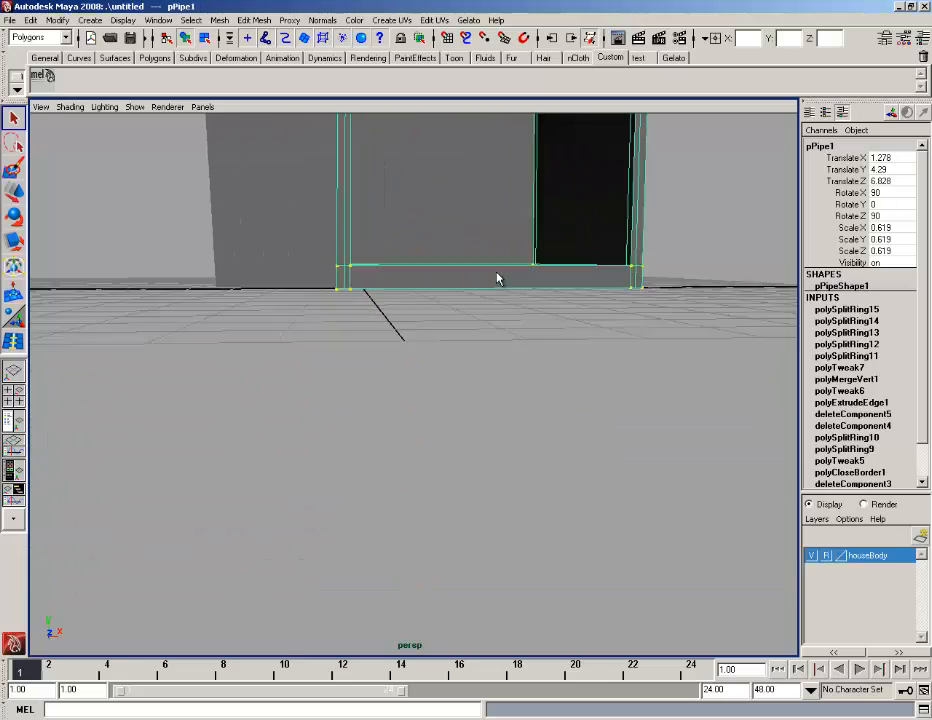
pyautogui.keyDown('alt'); pyautogui.moveTo(497, 277); pyautogui.dragTo(446, 341); pyautogui.keyUp('alt')
pyautogui.keyDown('alt'); pyautogui.moveTo(330, 350); pyautogui.dragTo(313, 366); pyautogui.keyUp('alt')
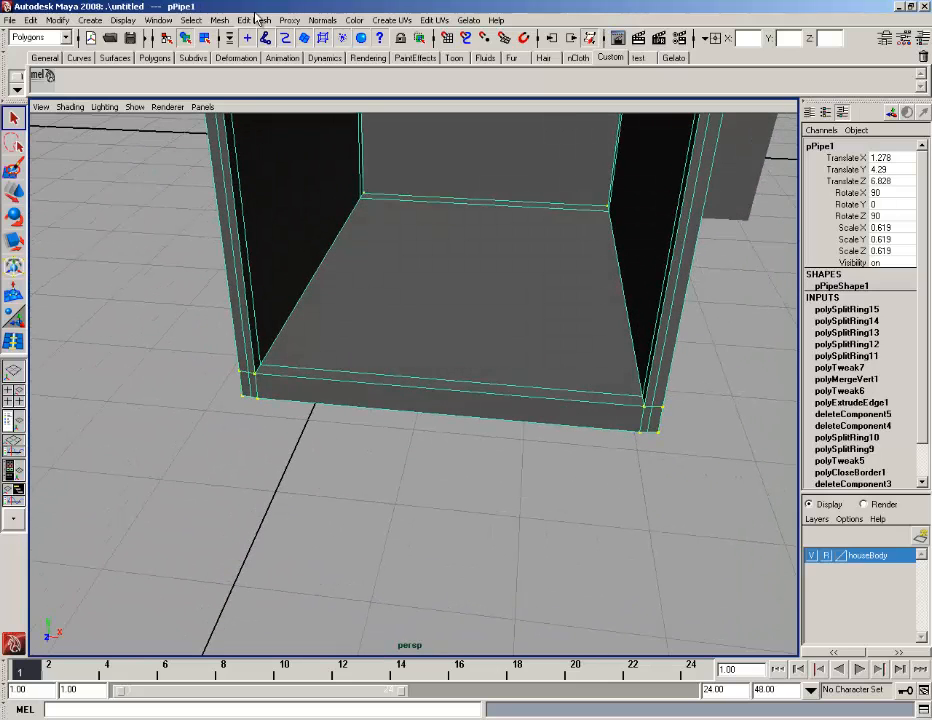
pyautogui.click(257, 20)
pyautogui.click(288, 128)
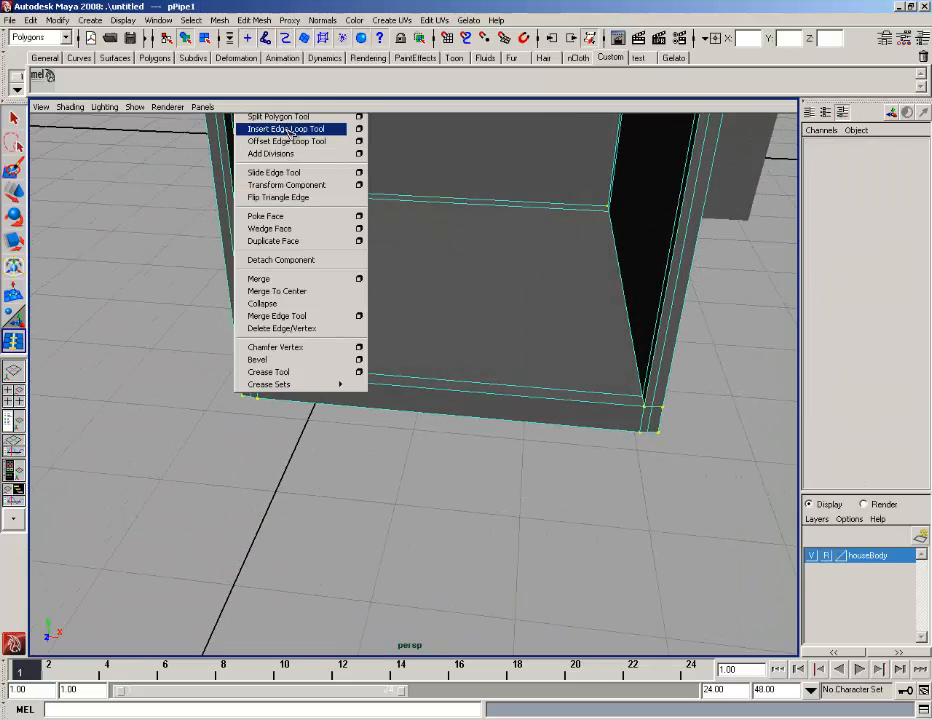
pyautogui.moveTo(283, 379); pyautogui.dragTo(55, 270)
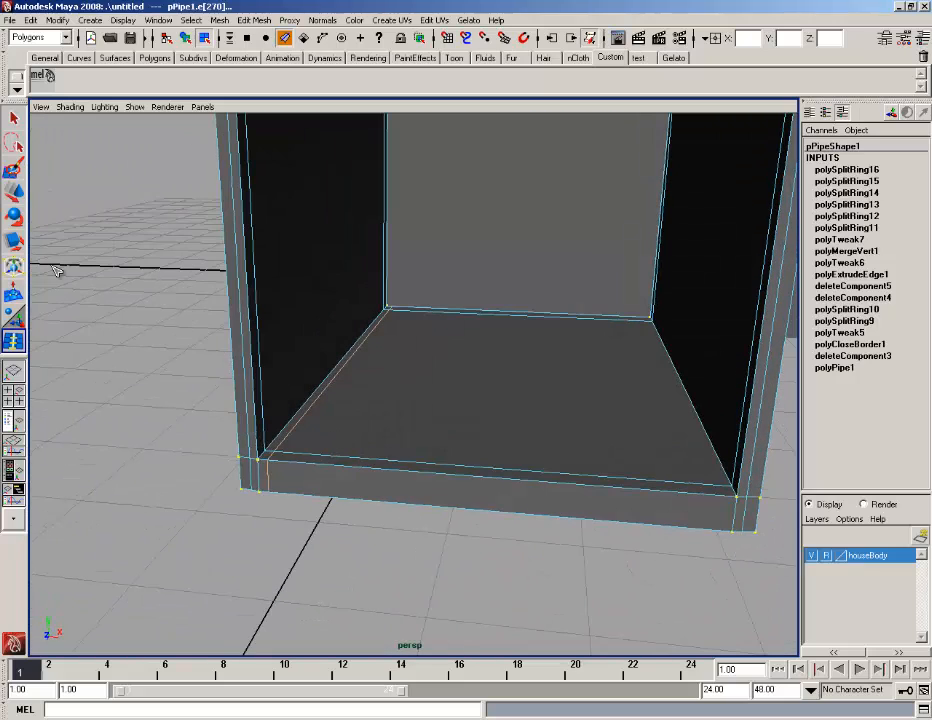
# Insert a matching edge loop through the sill, close to the inside of the right wall.
pyautogui.click(14, 118)
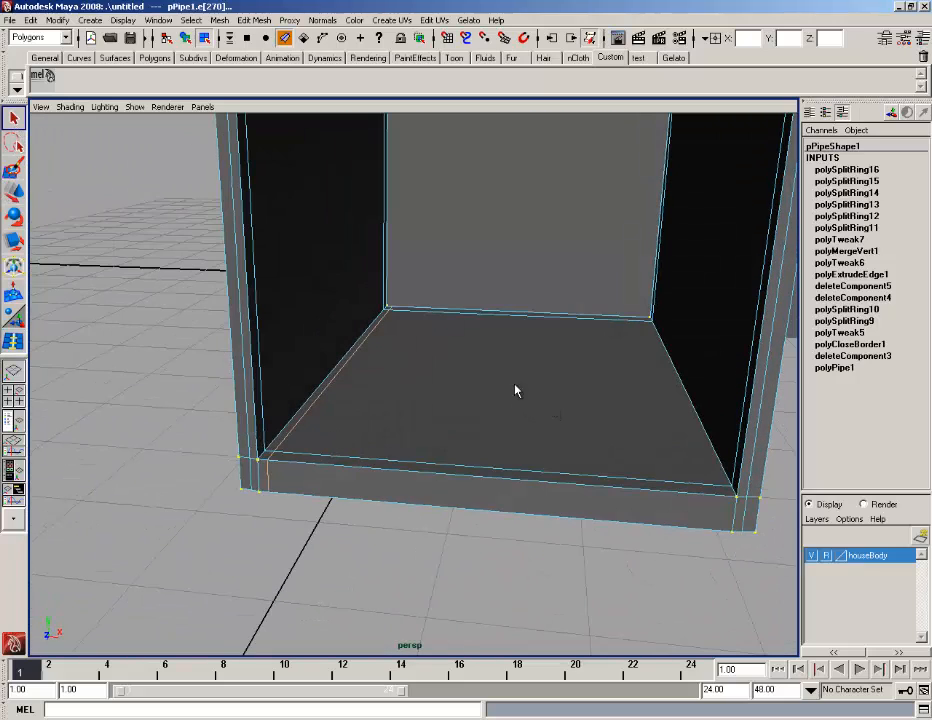
pyautogui.press('y')
pyautogui.moveTo(601, 487); pyautogui.dragTo(726, 487)
# Return to object mode, apply Smooth to the door frame and inspect its rounded edges from both sides.
pyautogui.keyDown('alt'); pyautogui.moveTo(726, 487); pyautogui.dragTo(58, 205); pyautogui.keyUp('alt')
pyautogui.moveTo(290, 276); pyautogui.dragTo(277, 331, button='right')
pyautogui.keyDown('alt'); pyautogui.moveTo(277, 331); pyautogui.dragTo(277, 364); pyautogui.keyUp('alt')
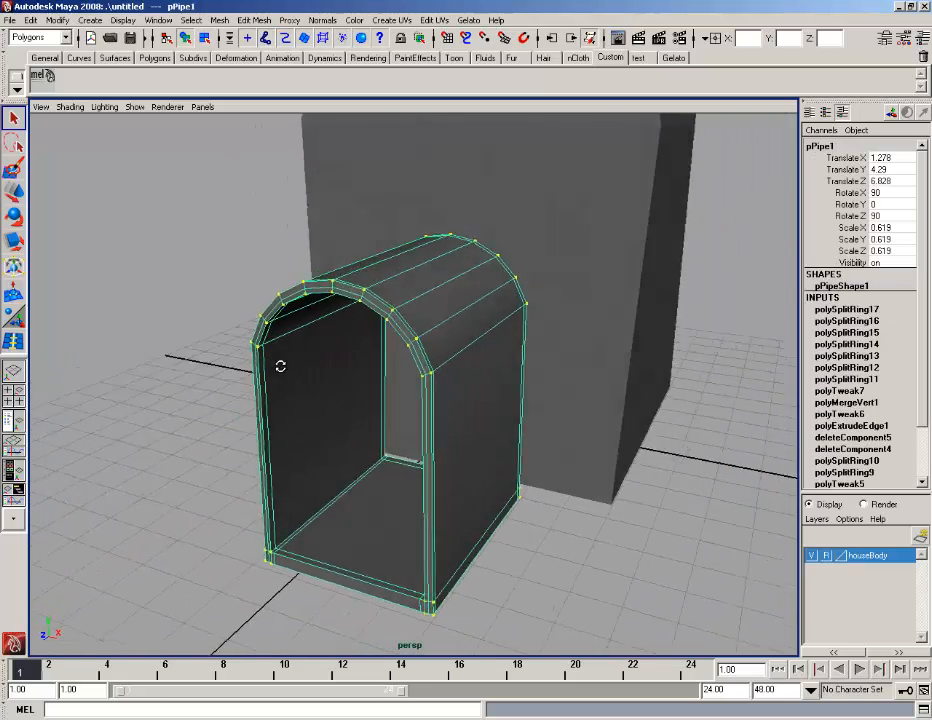
pyautogui.scroll(6, 283, 368)
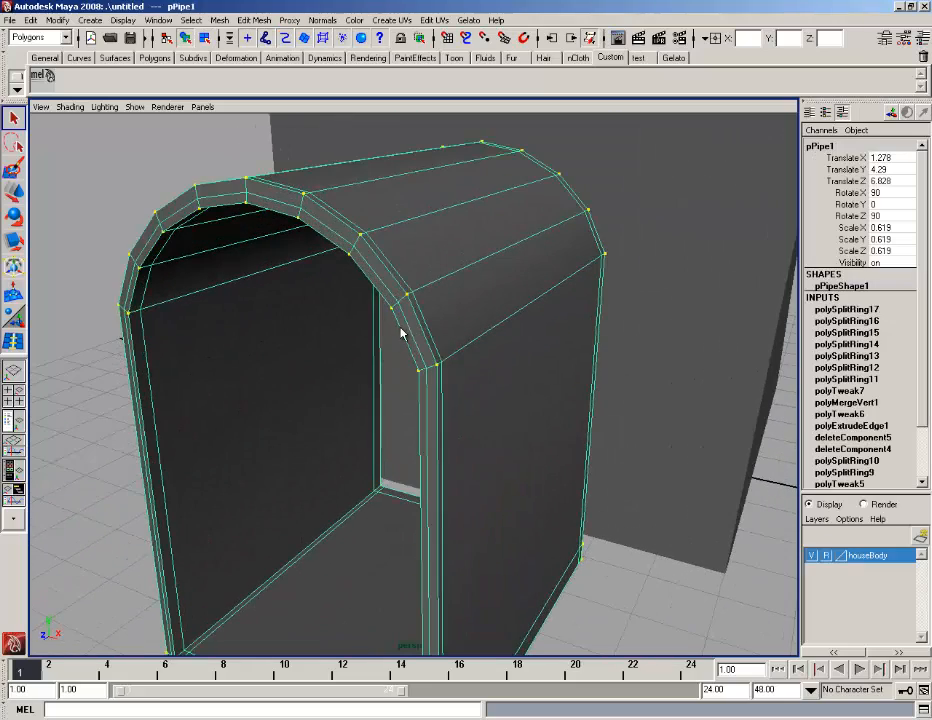
pyautogui.click(229, 20)
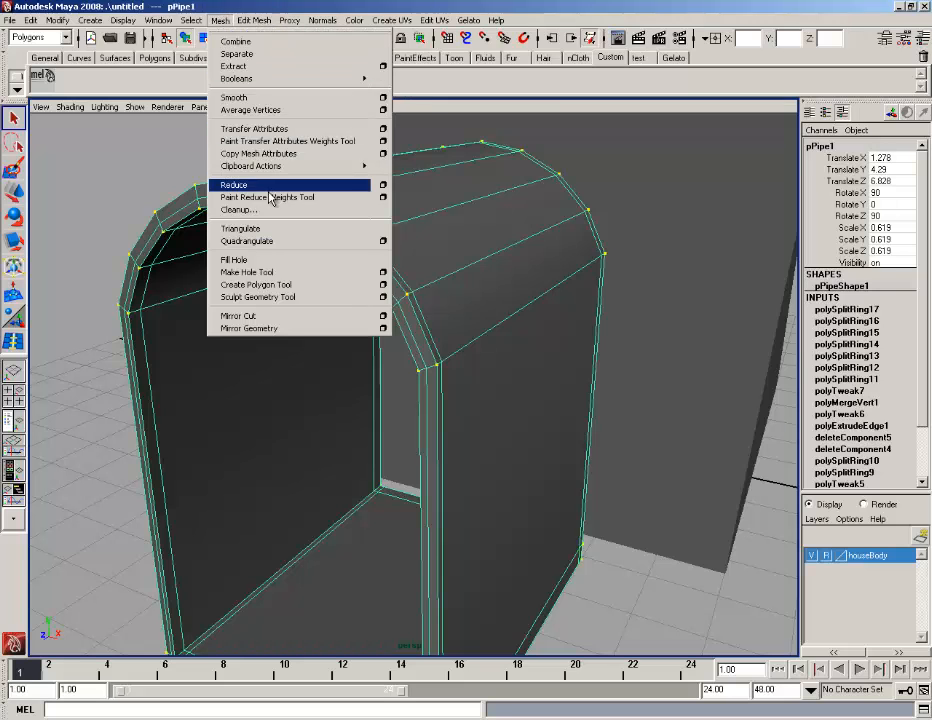
pyautogui.click(258, 98)
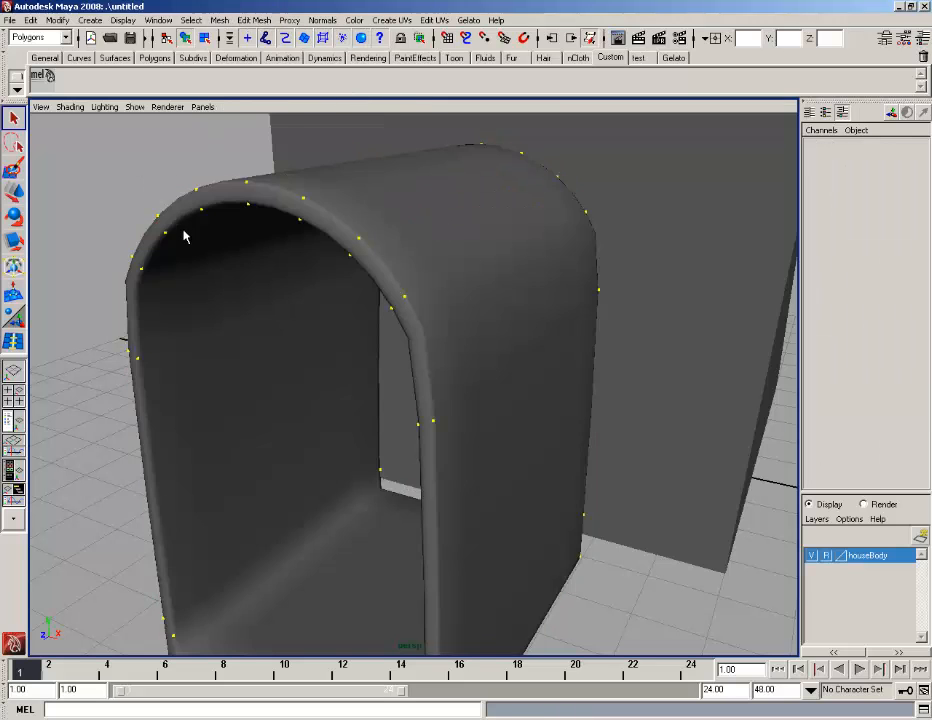
pyautogui.scroll(-6, 200, 240)
pyautogui.keyDown('alt'); pyautogui.moveTo(339, 270); pyautogui.dragTo(305, 195, button='middle'); pyautogui.keyUp('alt')
pyautogui.keyDown('alt'); pyautogui.moveTo(425, 440); pyautogui.dragTo(484, 416); pyautogui.keyUp('alt')
pyautogui.moveTo(357, 360); pyautogui.dragTo(424, 336, button='right')
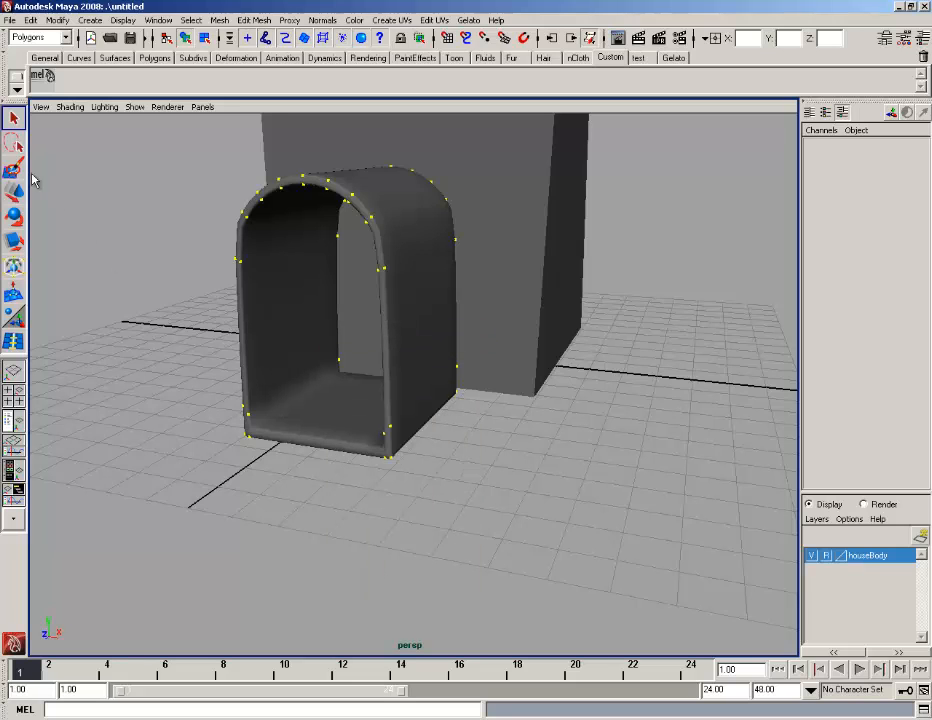
pyautogui.keyDown('alt'); pyautogui.moveTo(508, 305); pyautogui.dragTo(657, 461); pyautogui.keyUp('alt')
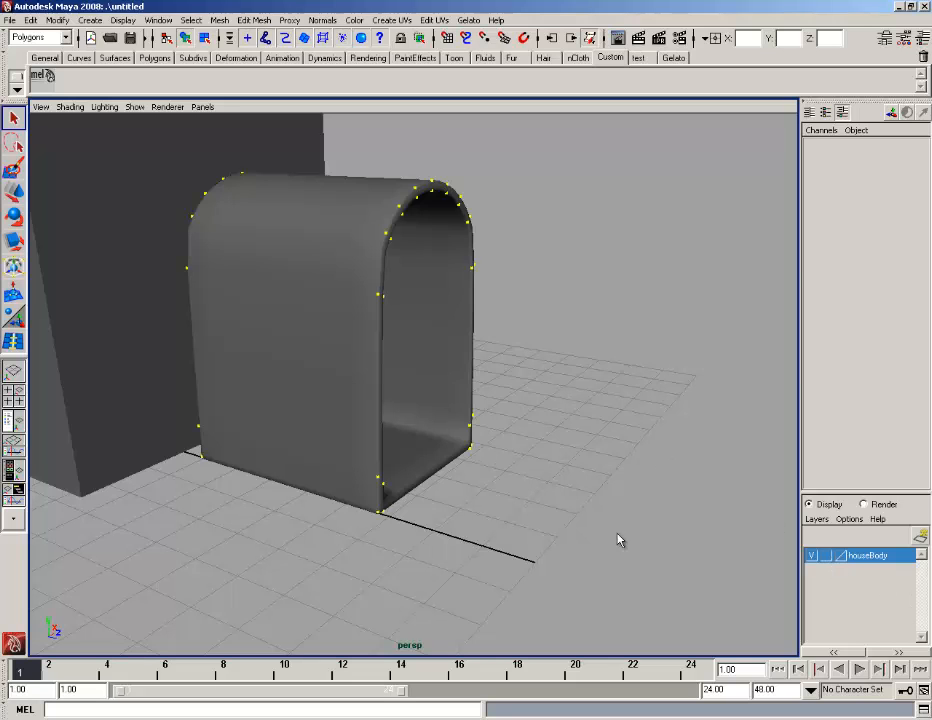
# Check object selection with the houseBody layer unlocked, and cycle the layer's display type through Template back to Reference.
pyautogui.click(150, 339)
pyautogui.moveTo(146, 335); pyautogui.dragTo(160, 323, button='right')
pyautogui.click(260, 343)
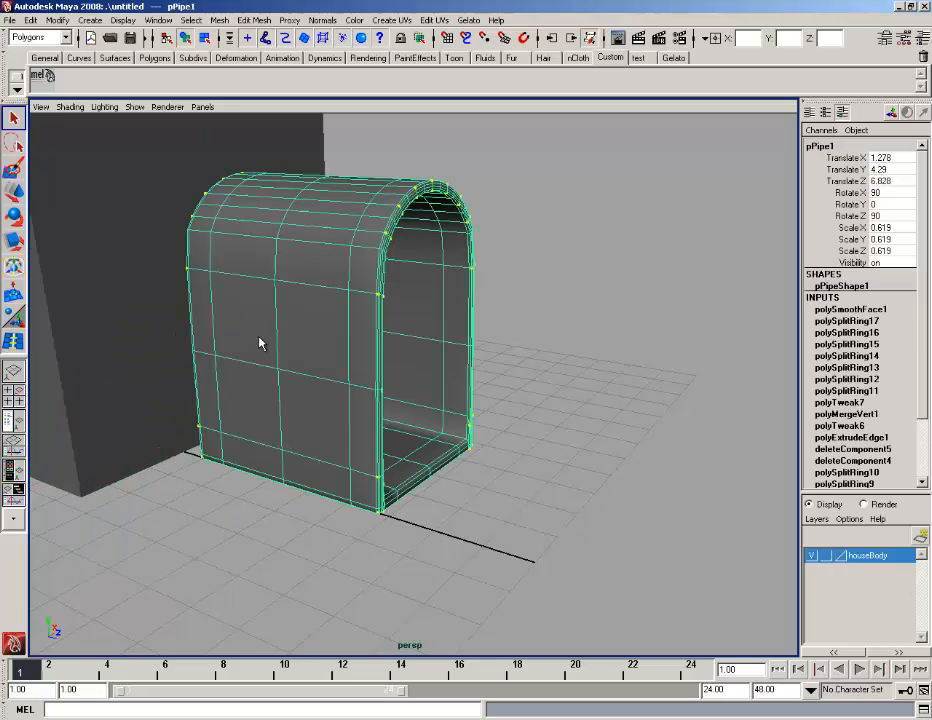
pyautogui.keyDown('alt'); pyautogui.moveTo(374, 399); pyautogui.dragTo(258, 385); pyautogui.keyUp('alt')
pyautogui.click(555, 395)
pyautogui.keyDown('alt'); pyautogui.moveTo(555, 395); pyautogui.dragTo(340, 360); pyautogui.keyUp('alt')
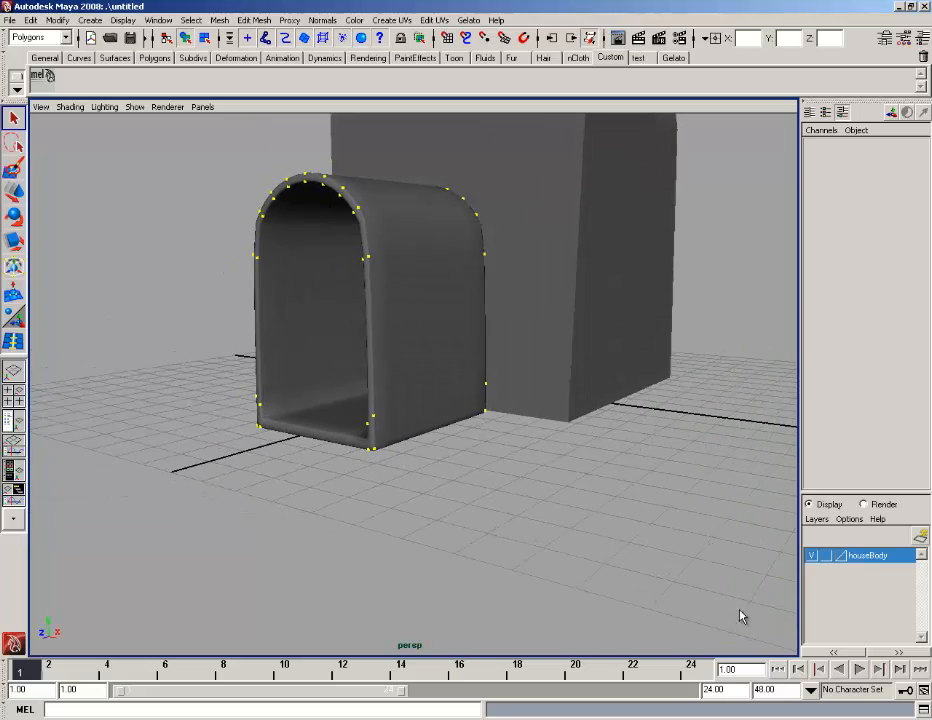
pyautogui.click(829, 557)
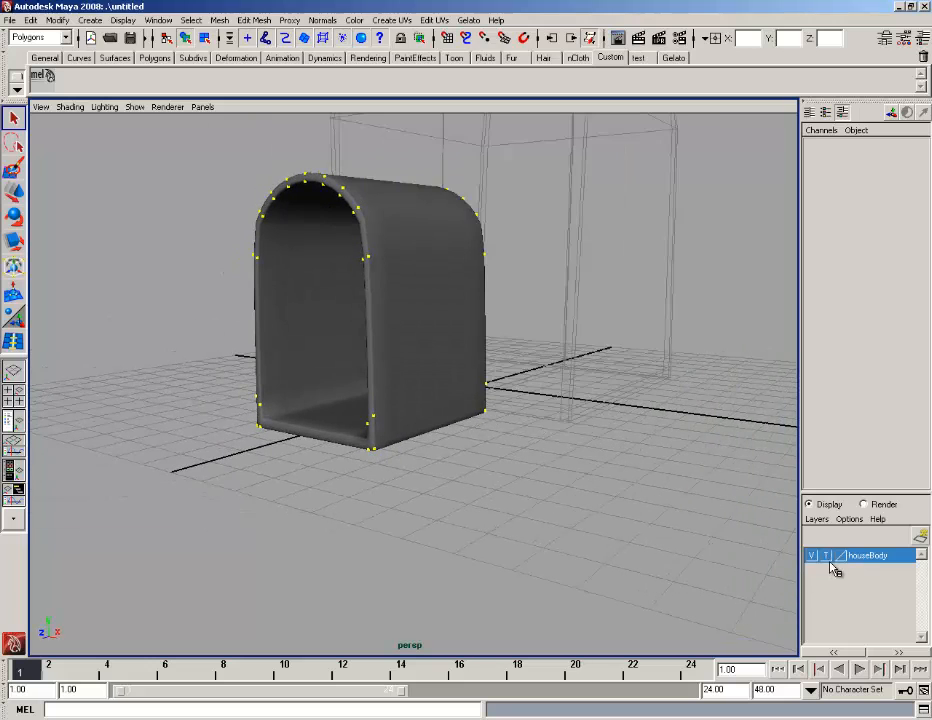
pyautogui.click(829, 557)
# Examine the smoothed door frame from the front and at an angle against the house body, and select it.
pyautogui.keyDown('alt'); pyautogui.moveTo(432, 478); pyautogui.dragTo(449, 557, button='middle'); pyautogui.keyUp('alt')
pyautogui.keyDown('alt'); pyautogui.moveTo(449, 557); pyautogui.dragTo(535, 523); pyautogui.keyUp('alt')
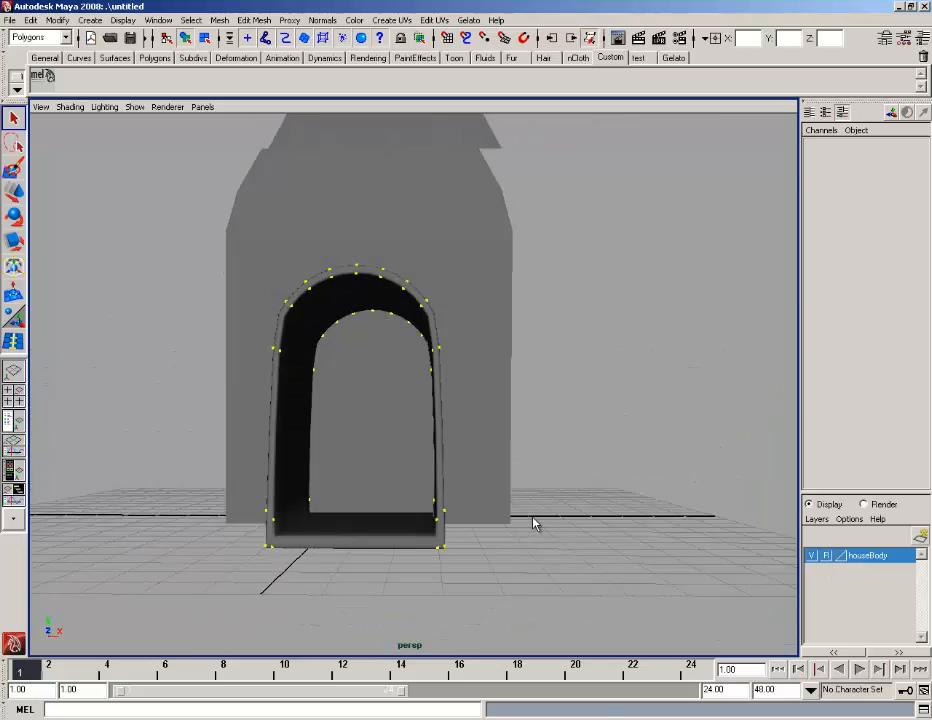
pyautogui.keyDown('alt'); pyautogui.moveTo(450, 522); pyautogui.dragTo(505, 520, button='right'); pyautogui.keyUp('alt')
pyautogui.keyDown('alt'); pyautogui.moveTo(485, 522); pyautogui.dragTo(518, 438, button='middle'); pyautogui.keyUp('alt')
pyautogui.keyDown('alt'); pyautogui.moveTo(518, 438); pyautogui.dragTo(466, 468); pyautogui.keyUp('alt')
pyautogui.keyDown('alt'); pyautogui.moveTo(466, 468); pyautogui.dragTo(500, 362, button='right'); pyautogui.keyUp('alt')
pyautogui.rightClick(457, 377)
pyautogui.click(458, 389)
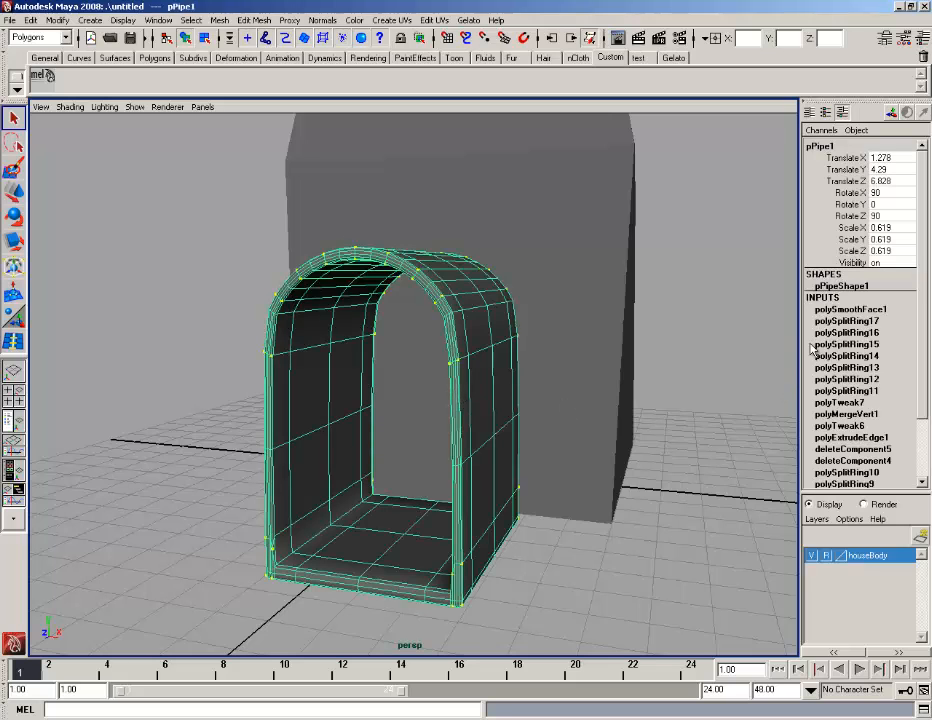
# Undo back through the recent selections and the Smooth operation on the door frame.
pyautogui.press('z')
pyautogui.press('z')
pyautogui.press('z')
pyautogui.press('z')
pyautogui.press('z')
pyautogui.press('z')
pyautogui.press('z')
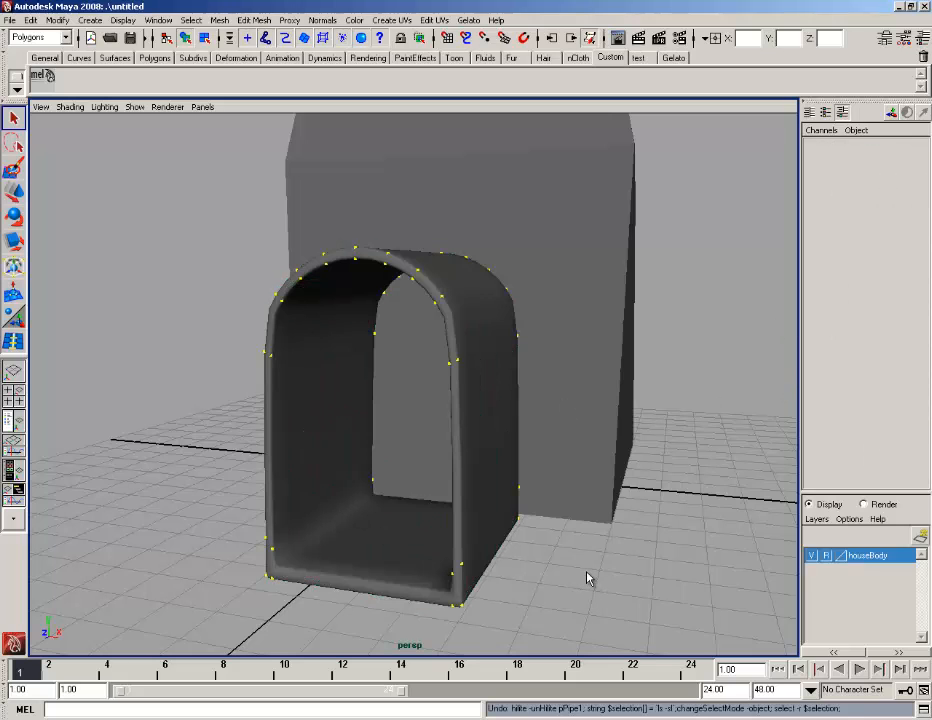
pyautogui.press('z')
pyautogui.press('z')
pyautogui.press('z')
pyautogui.press('z')
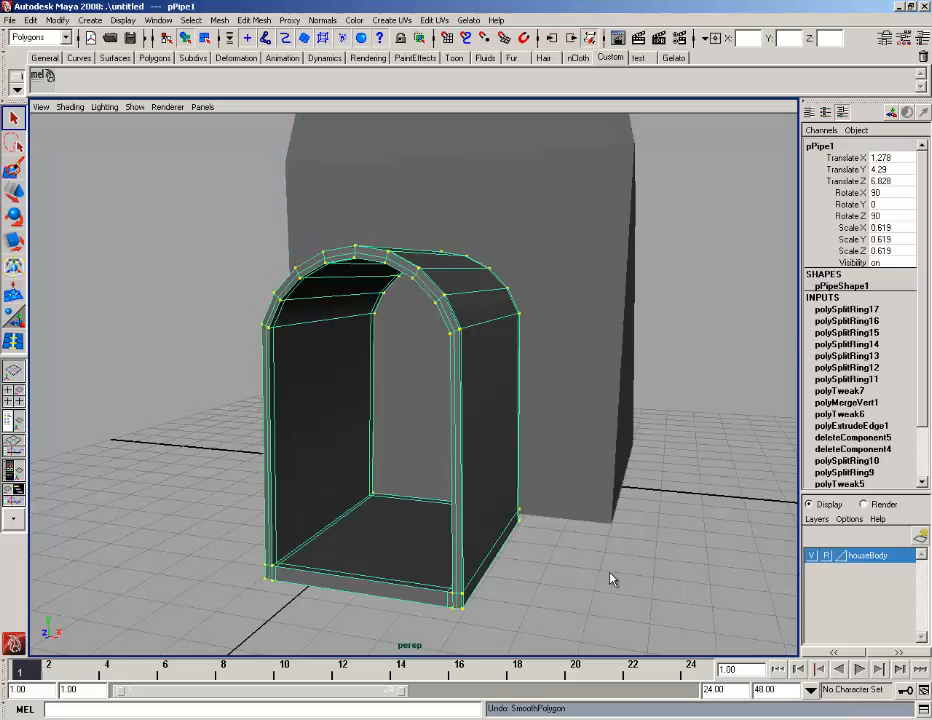
pyautogui.press('z')
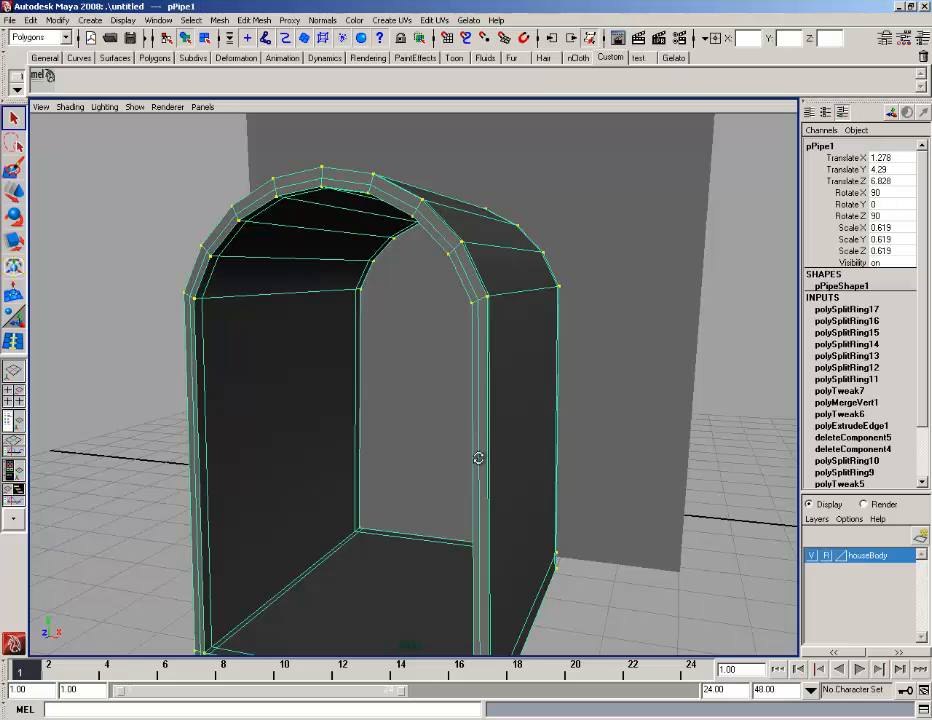
# Select the full edge loop around the middle of the door frame's front rim and remove it with Delete Edge/Vertex.
pyautogui.keyDown('alt'); pyautogui.moveTo(478, 458); pyautogui.dragTo(454, 470); pyautogui.keyUp('alt')
pyautogui.scroll(4, 454, 470)
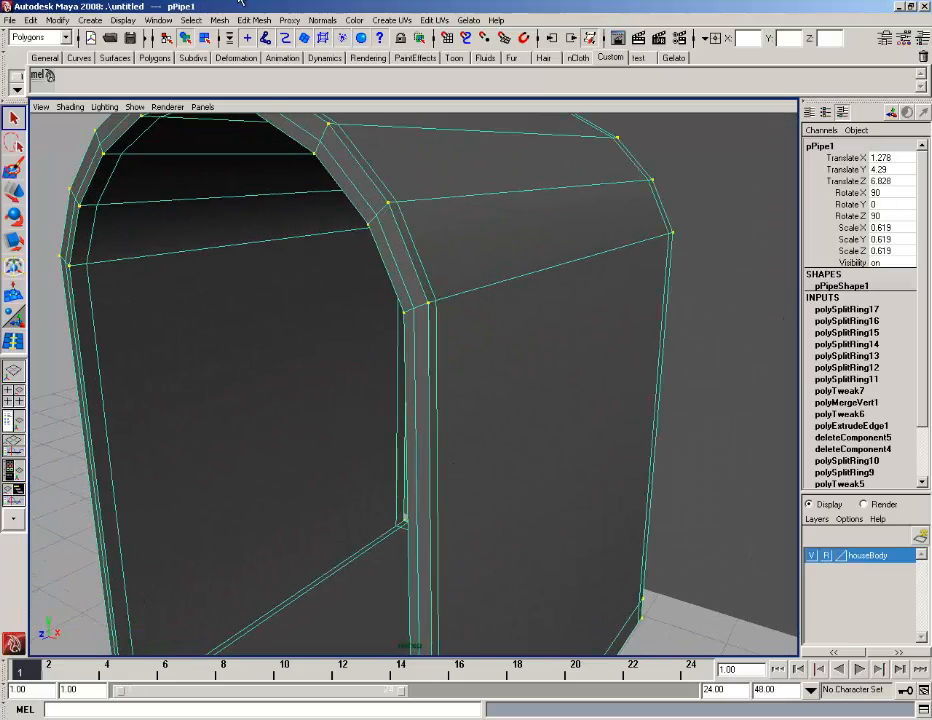
pyautogui.click(193, 22)
pyautogui.click(250, 133)
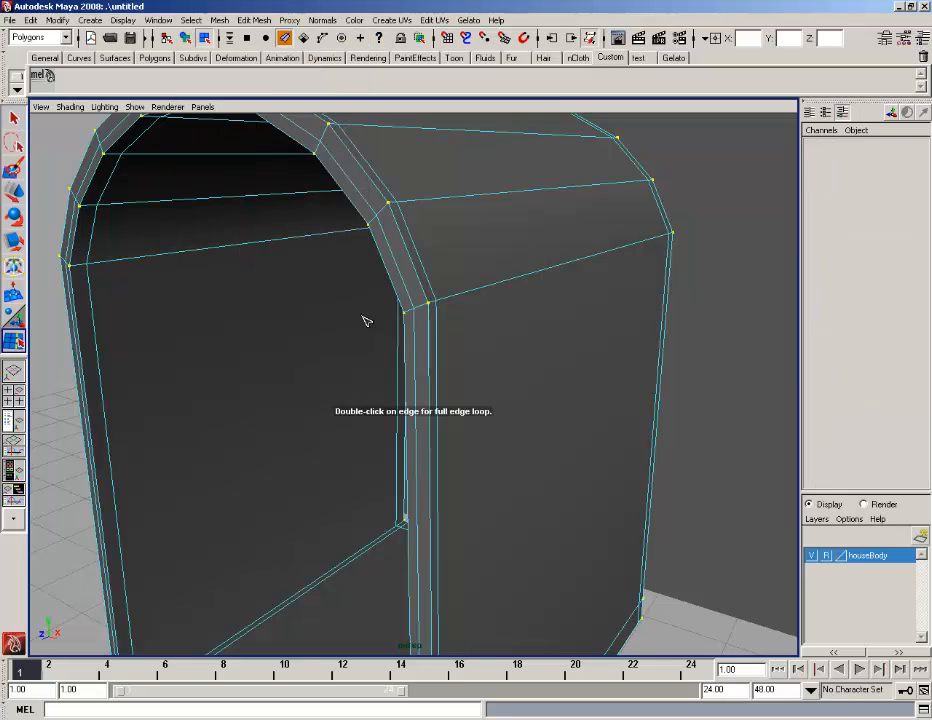
pyautogui.click(414, 339)
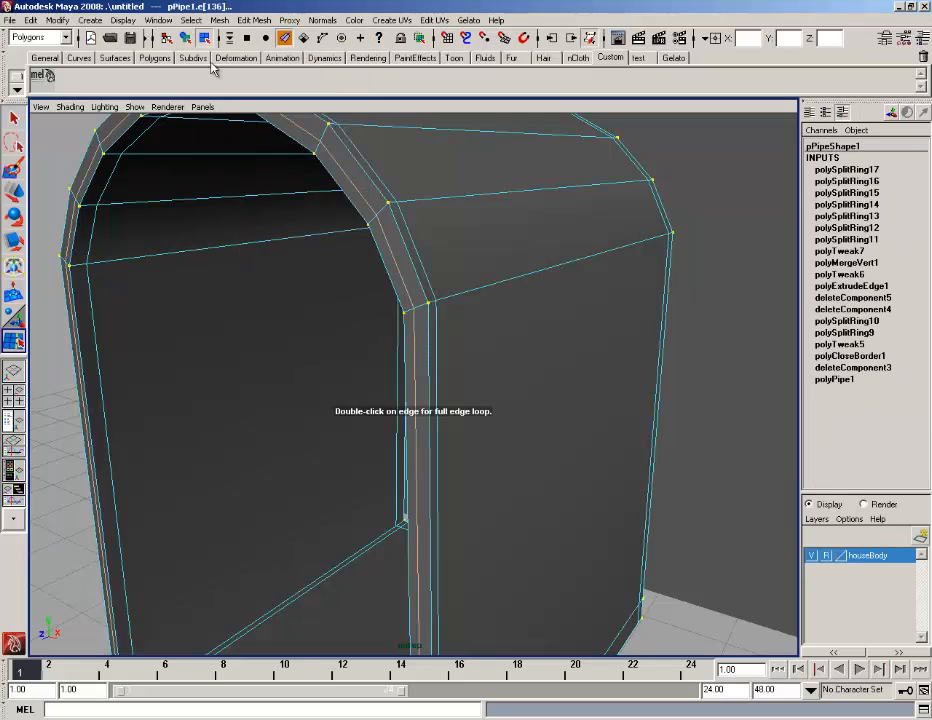
pyautogui.click(253, 21)
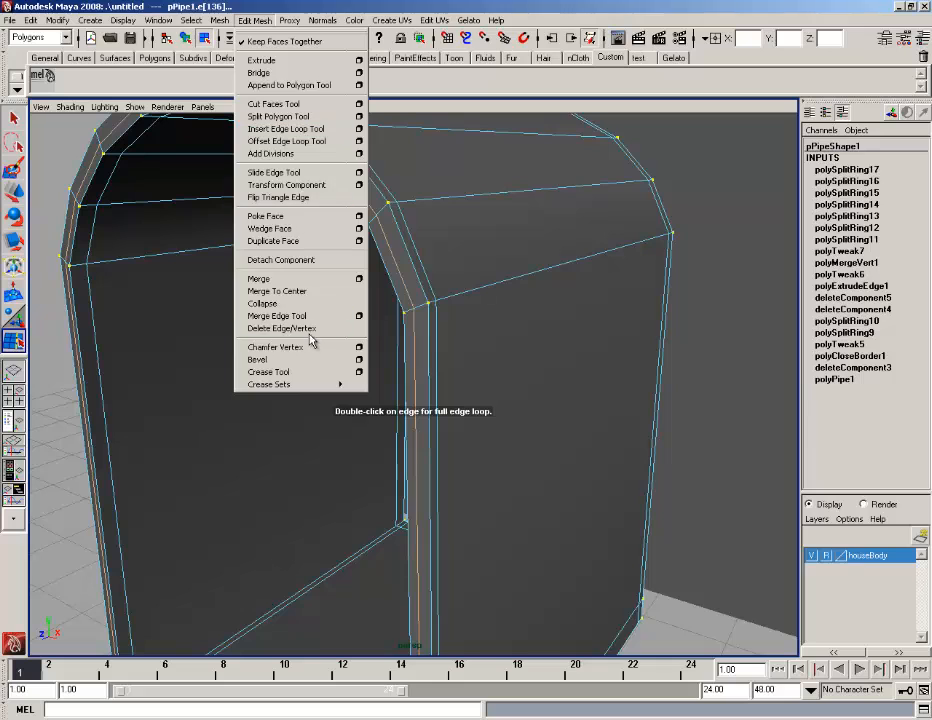
pyautogui.click(313, 331)
pyautogui.keyDown('alt'); pyautogui.moveTo(313, 335); pyautogui.dragTo(478, 326); pyautogui.keyUp('alt')
# Select the whole door frame in object mode, apply Smooth, deselect it and inspect the shape from the front.
pyautogui.click(15, 119)
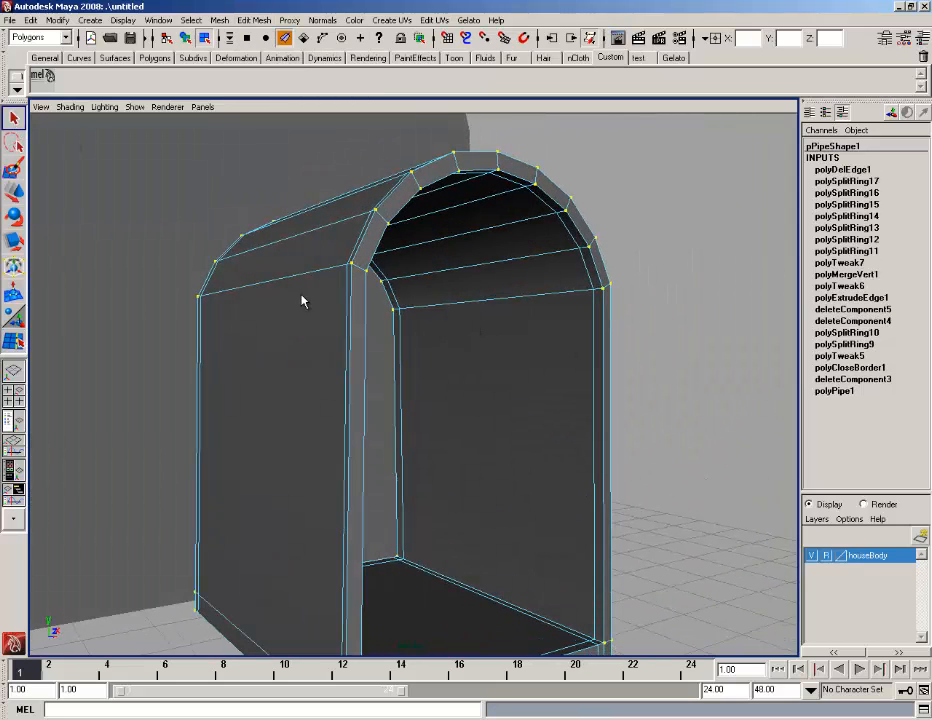
pyautogui.moveTo(301, 294); pyautogui.dragTo(314, 280, button='right')
pyautogui.click(301, 309)
pyautogui.click(219, 20)
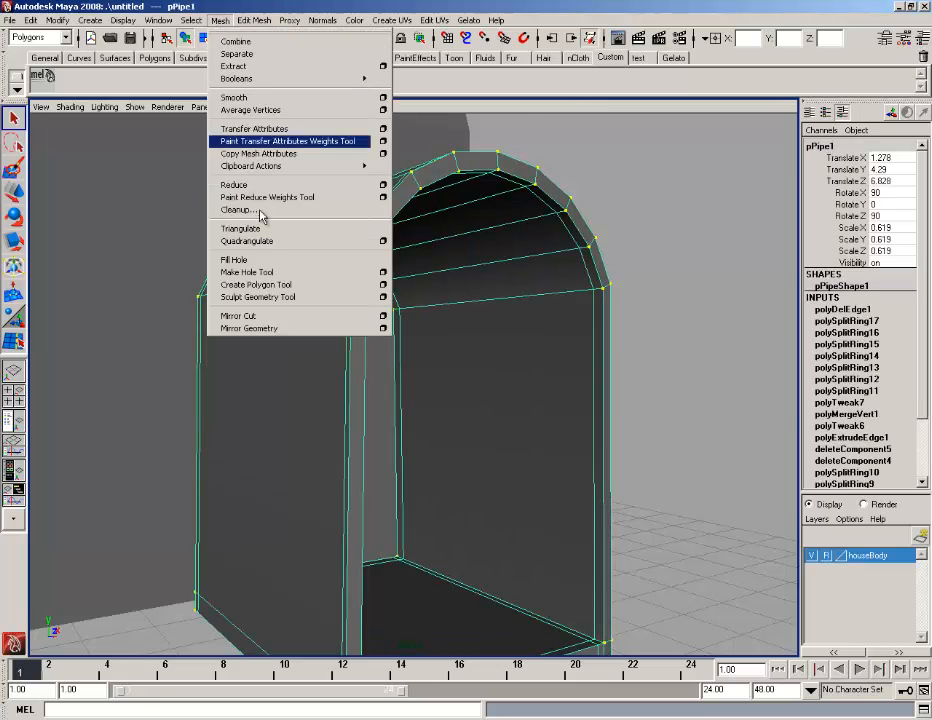
pyautogui.click(265, 101)
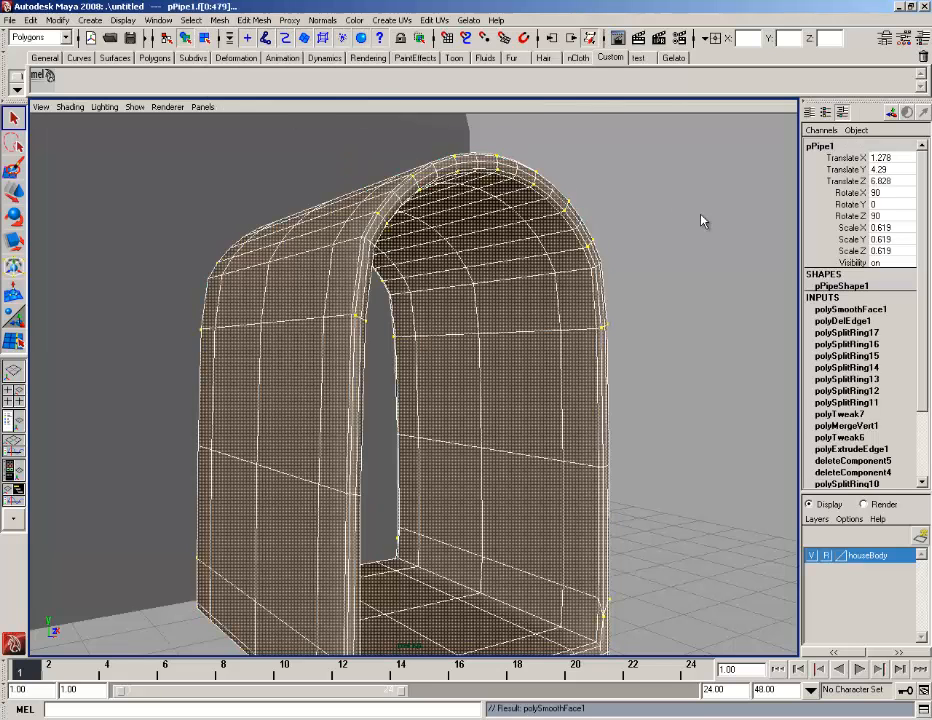
pyautogui.click(703, 218)
pyautogui.scroll(-4, 549, 362)
pyautogui.keyDown('alt'); pyautogui.moveTo(530, 385); pyautogui.dragTo(377, 470); pyautogui.keyUp('alt')
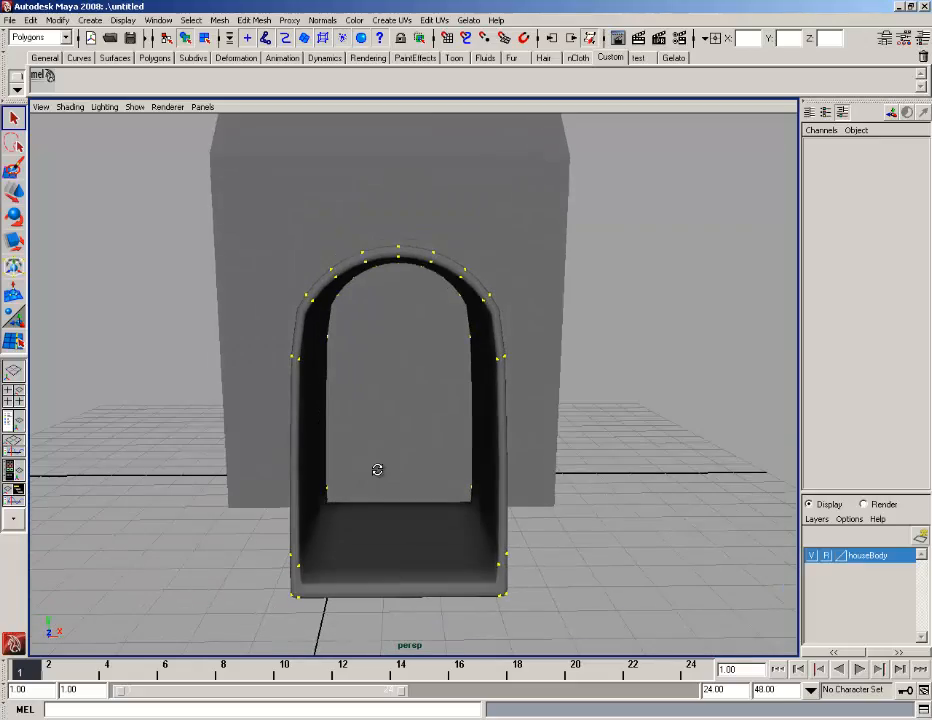
# Undo the deselection and the last Smooth operation on the door frame.
pyautogui.hotkey('ctrl', 'z')
pyautogui.hotkey('ctrl', 'z')
pyautogui.scroll(4, 457, 514)
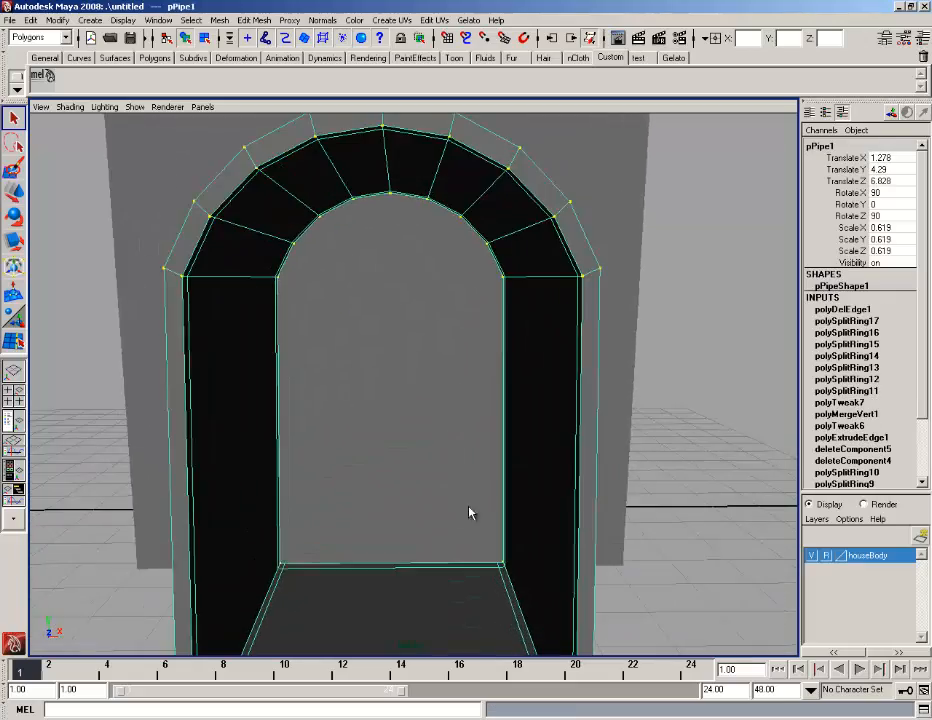
pyautogui.keyDown('alt'); pyautogui.moveTo(470, 512); pyautogui.dragTo(400, 547); pyautogui.keyUp('alt')
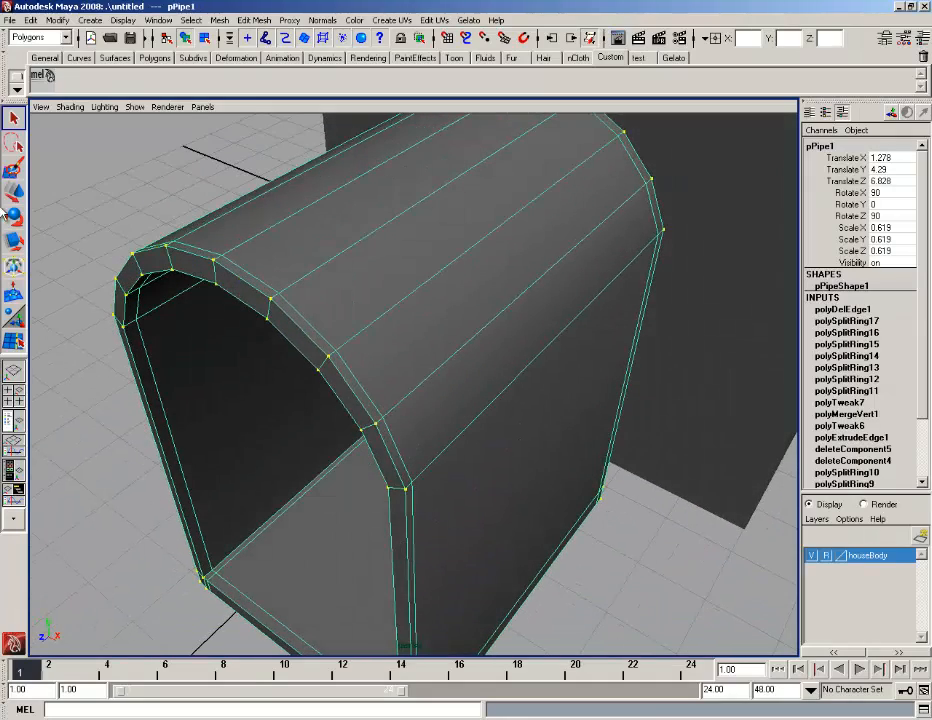
pyautogui.rightClick(398, 259)
pyautogui.scroll(-4, 408, 325)
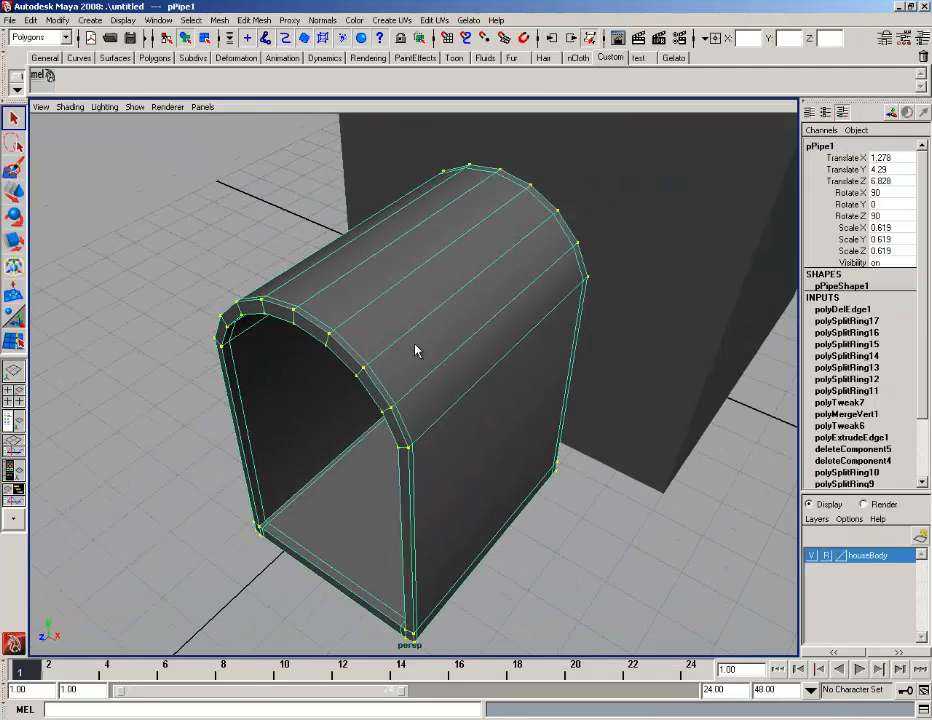
# Move the door frame back into the house's front wall to about Translate Z 1.495, shift it slightly along negative X, and deselect it.
pyautogui.click(15, 193)
pyautogui.scroll(-4, 412, 447)
pyautogui.keyDown('alt'); pyautogui.moveTo(412, 447); pyautogui.dragTo(385, 436); pyautogui.keyUp('alt')
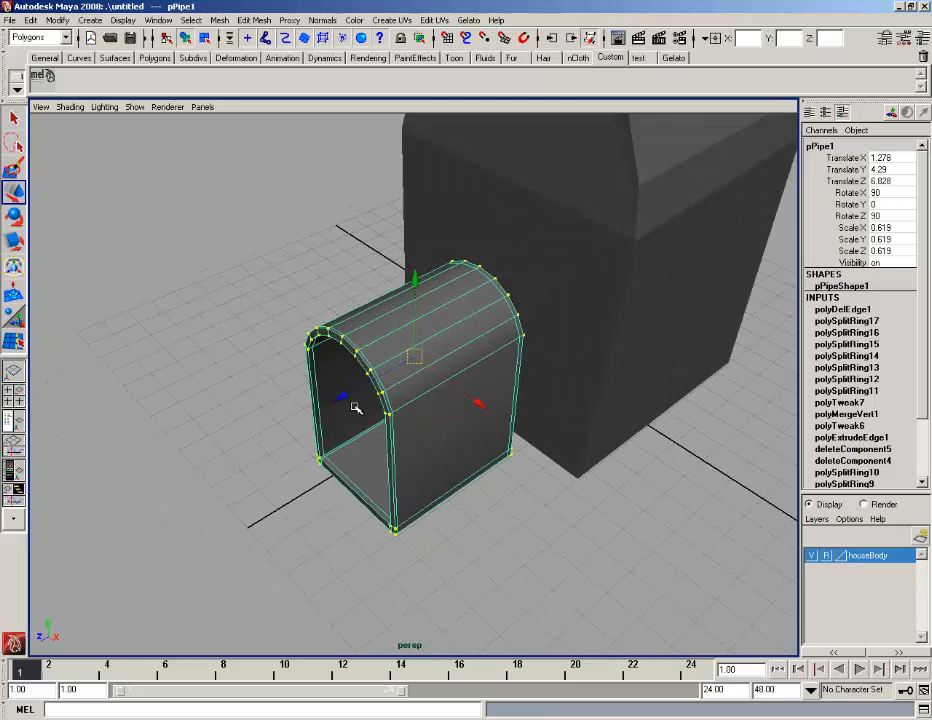
pyautogui.moveTo(354, 390); pyautogui.dragTo(500, 318)
pyautogui.keyDown('alt'); pyautogui.moveTo(500, 318); pyautogui.dragTo(334, 281); pyautogui.keyUp('alt')
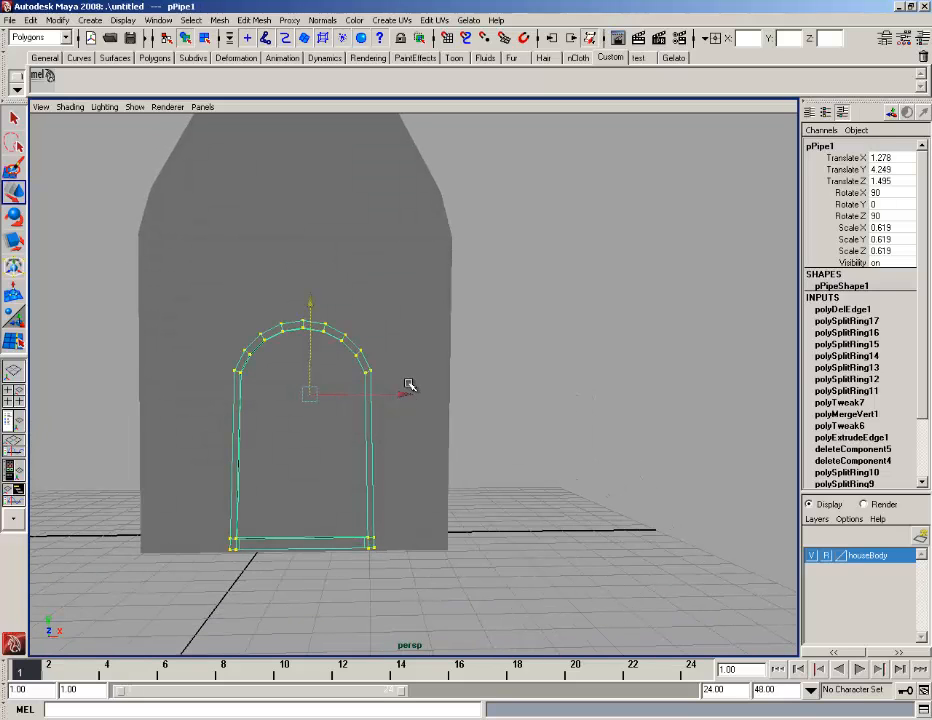
pyautogui.moveTo(403, 395); pyautogui.dragTo(387, 395)
pyautogui.click(562, 414)
pyautogui.keyDown('alt'); pyautogui.moveTo(562, 414); pyautogui.dragTo(545, 441, button='right'); pyautogui.keyUp('alt')
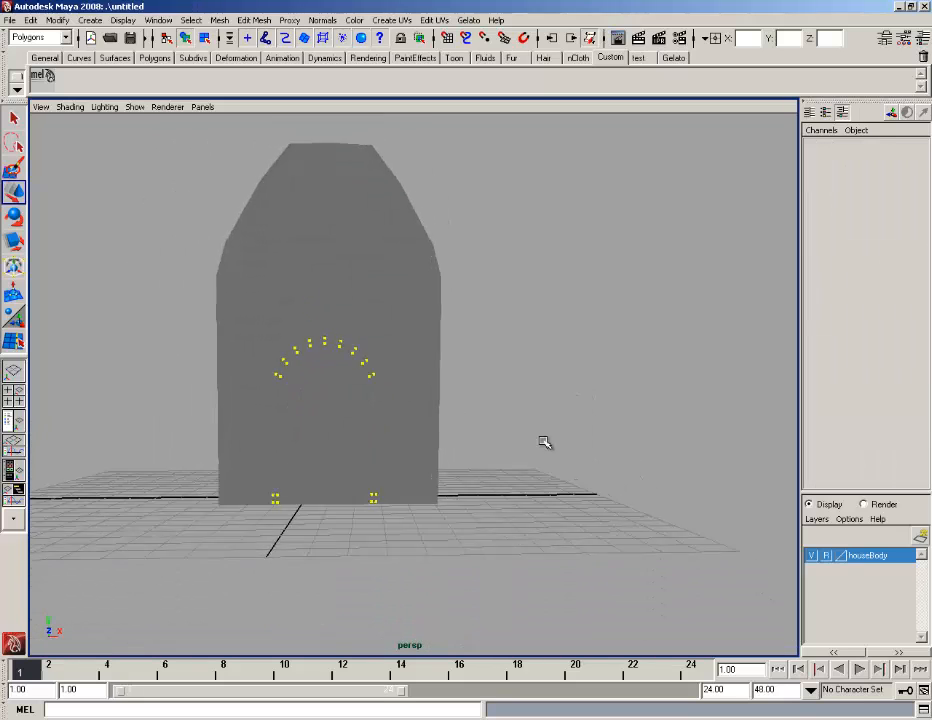
pyautogui.keyDown('alt'); pyautogui.moveTo(545, 441); pyautogui.dragTo(427, 482); pyautogui.keyUp('alt')
pyautogui.keyDown('alt'); pyautogui.moveTo(427, 482); pyautogui.dragTo(360, 499, button='right'); pyautogui.keyUp('alt')
pyautogui.keyDown('alt'); pyautogui.moveTo(360, 499); pyautogui.dragTo(343, 445); pyautogui.keyUp('alt')
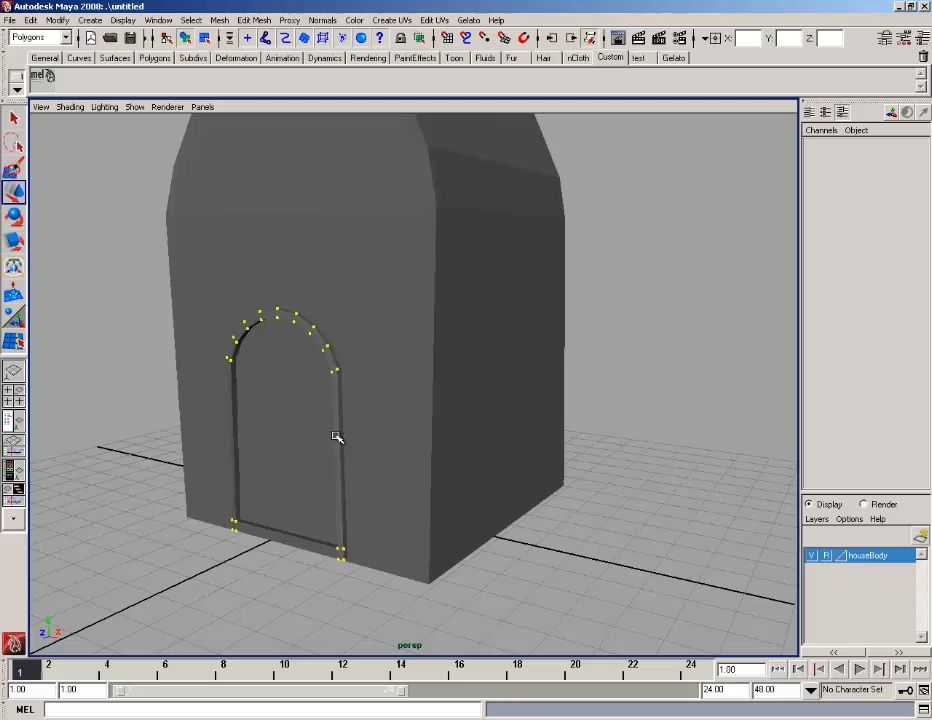
# Assign a new Lambert material to the door frame, lighten its color, and deselect the frame.
pyautogui.moveTo(336, 437); pyautogui.dragTo(463, 303, button='right')
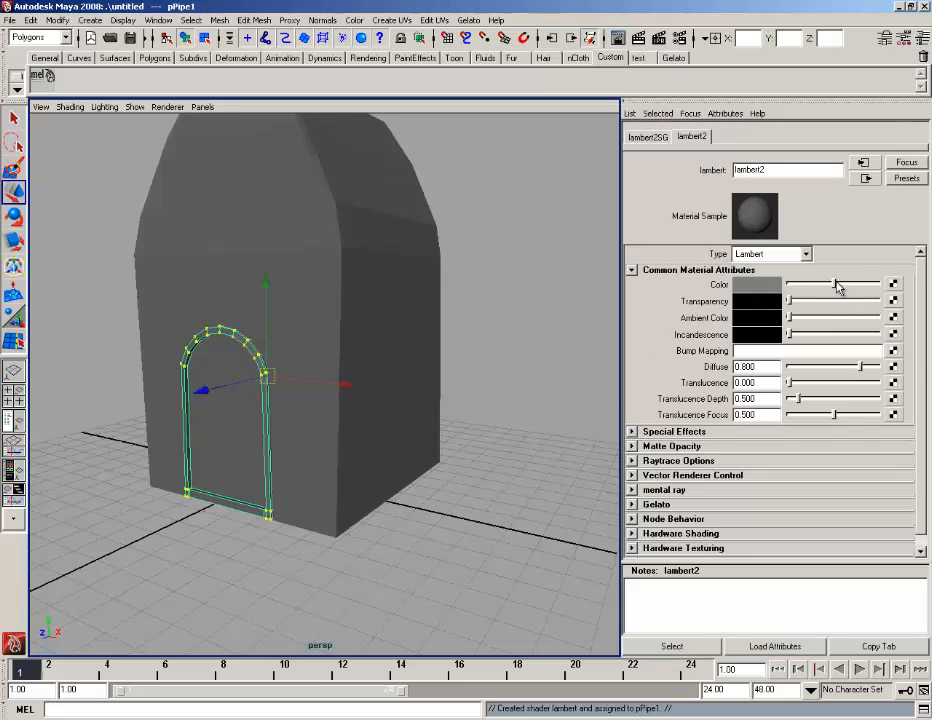
pyautogui.moveTo(836, 284); pyautogui.dragTo(854, 285)
pyautogui.click(520, 509)
pyautogui.keyDown('alt'); pyautogui.moveTo(345, 484); pyautogui.dragTo(493, 425); pyautogui.keyUp('alt')
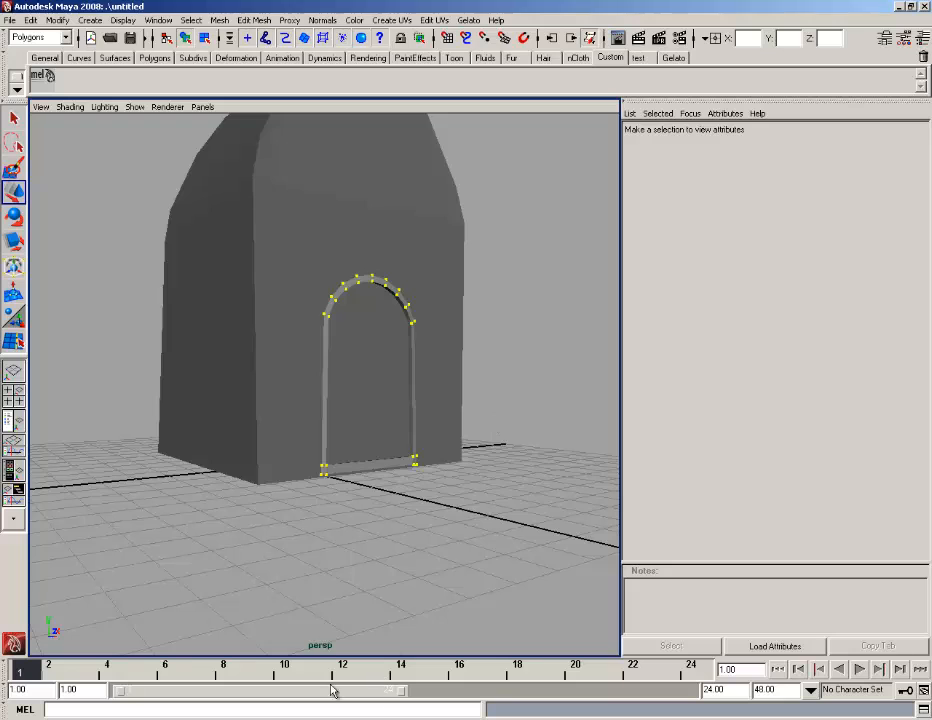
# Switch to the YouTube cartoon house tutorial, skip ahead to the door hardware around 16:52, and return to Maya.
pyautogui.click(300, 710)
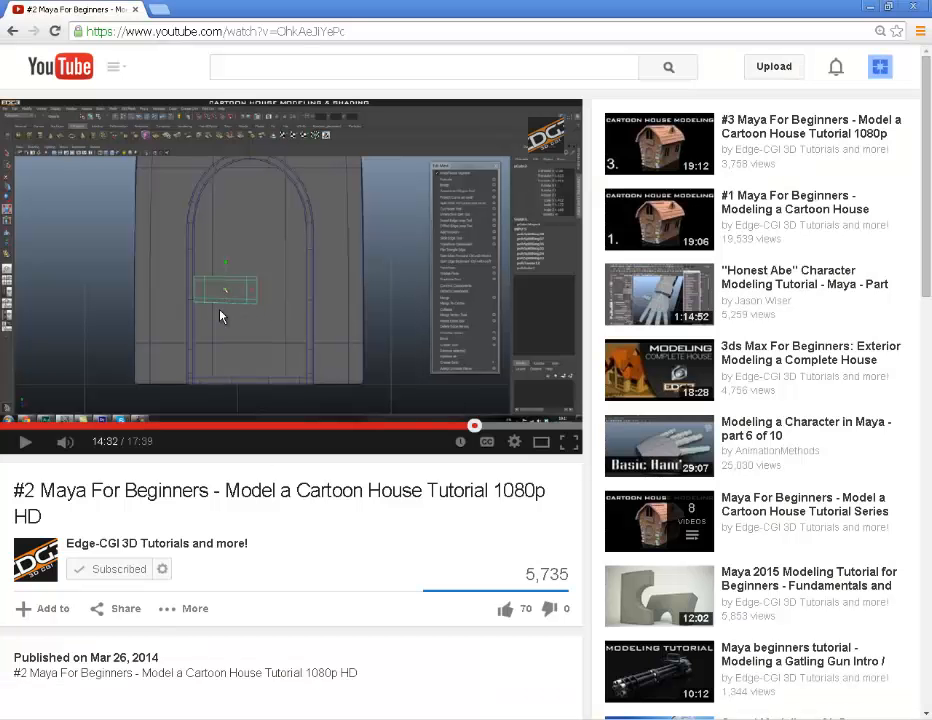
pyautogui.click(492, 426)
pyautogui.click(517, 428)
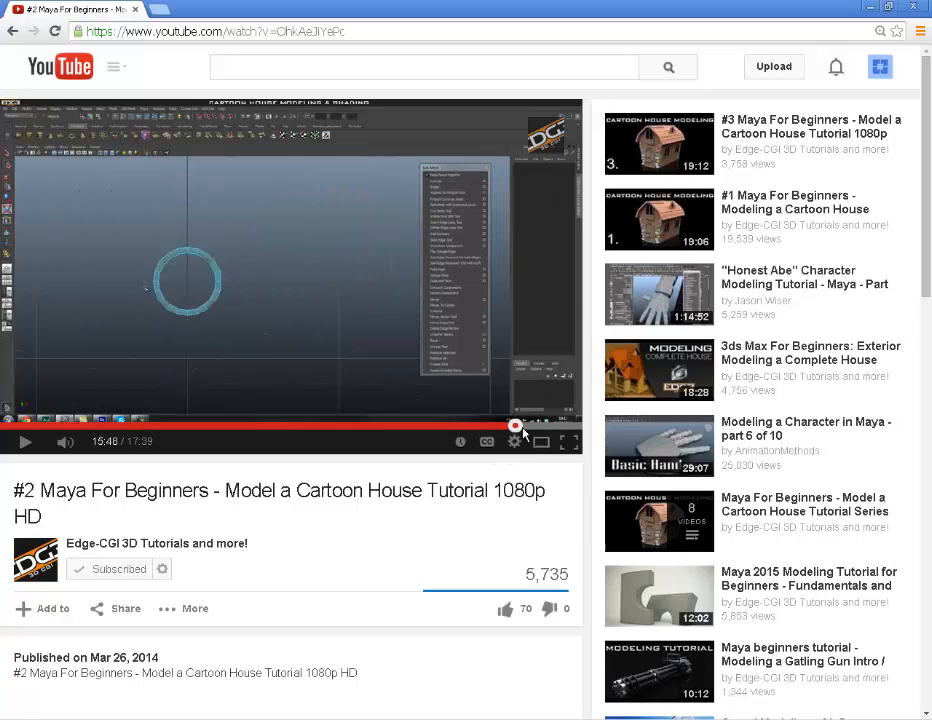
pyautogui.click(527, 428)
pyautogui.click(541, 428)
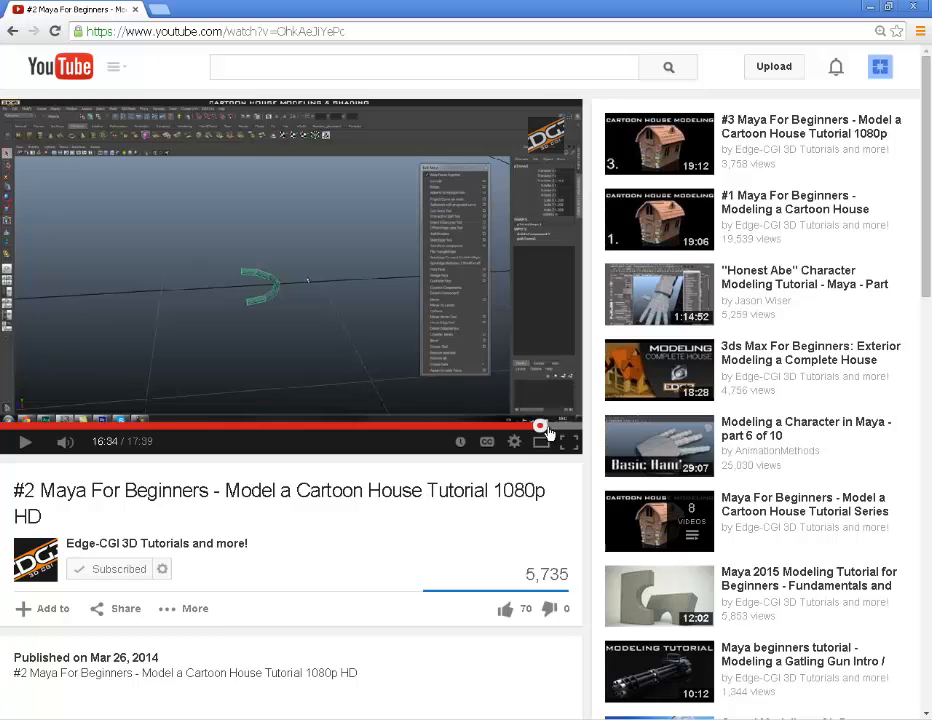
pyautogui.click(559, 428)
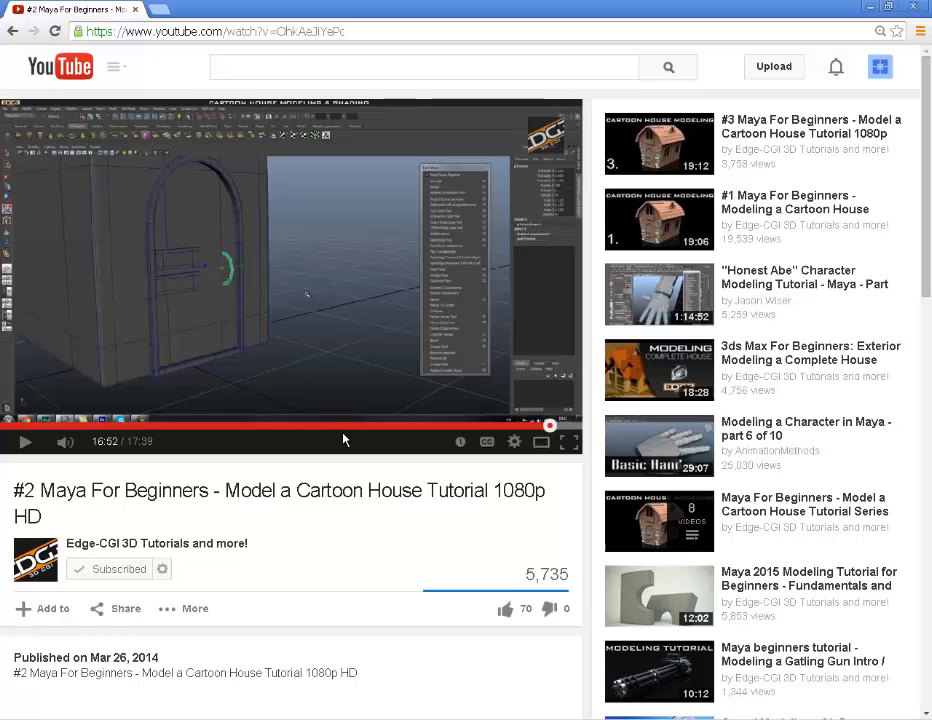
pyautogui.click(867, 9)
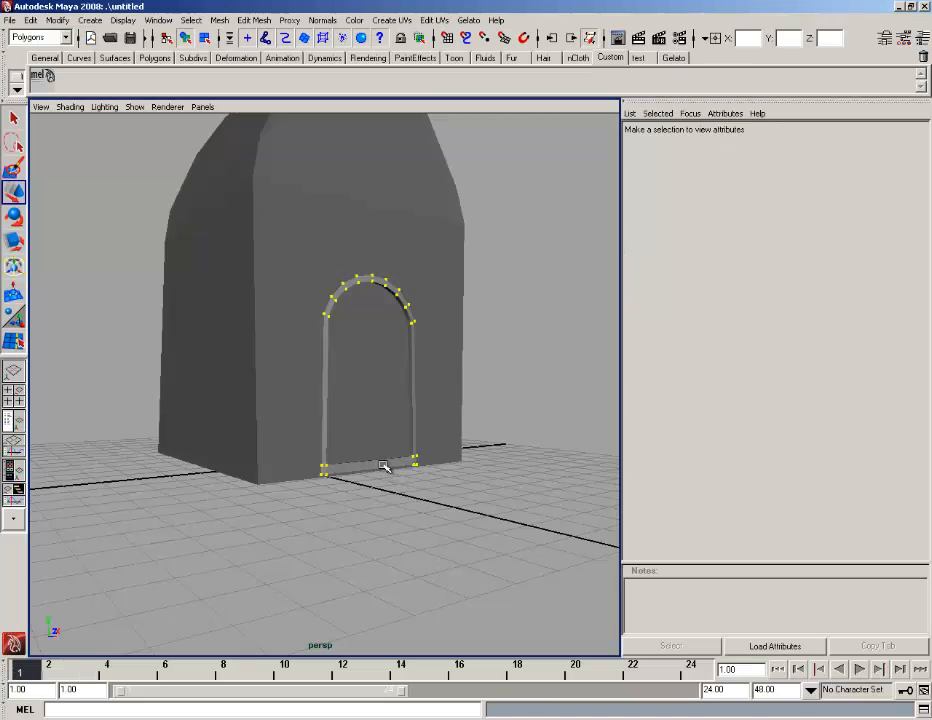
# Pull the door frame out in front of the house and scale down its depth into a thin arch.
pyautogui.click(384, 467)
pyautogui.keyDown('alt'); pyautogui.moveTo(384, 467); pyautogui.dragTo(473, 410); pyautogui.keyUp('alt')
pyautogui.click(13, 241)
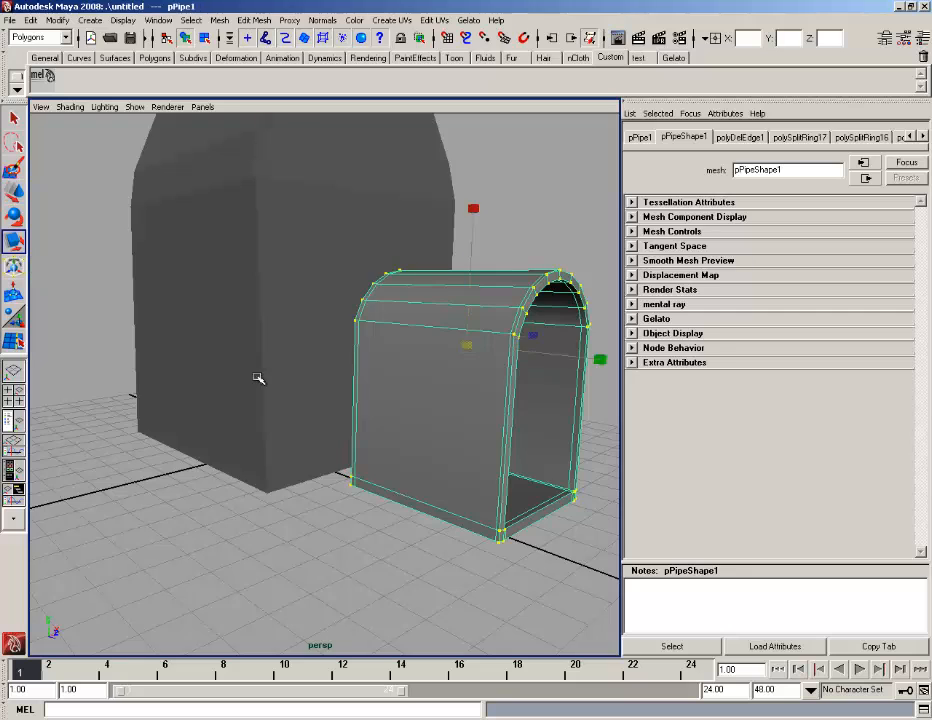
pyautogui.keyDown('alt'); pyautogui.moveTo(260, 379); pyautogui.dragTo(508, 398); pyautogui.keyUp('alt')
pyautogui.moveTo(561, 374); pyautogui.dragTo(450, 347)
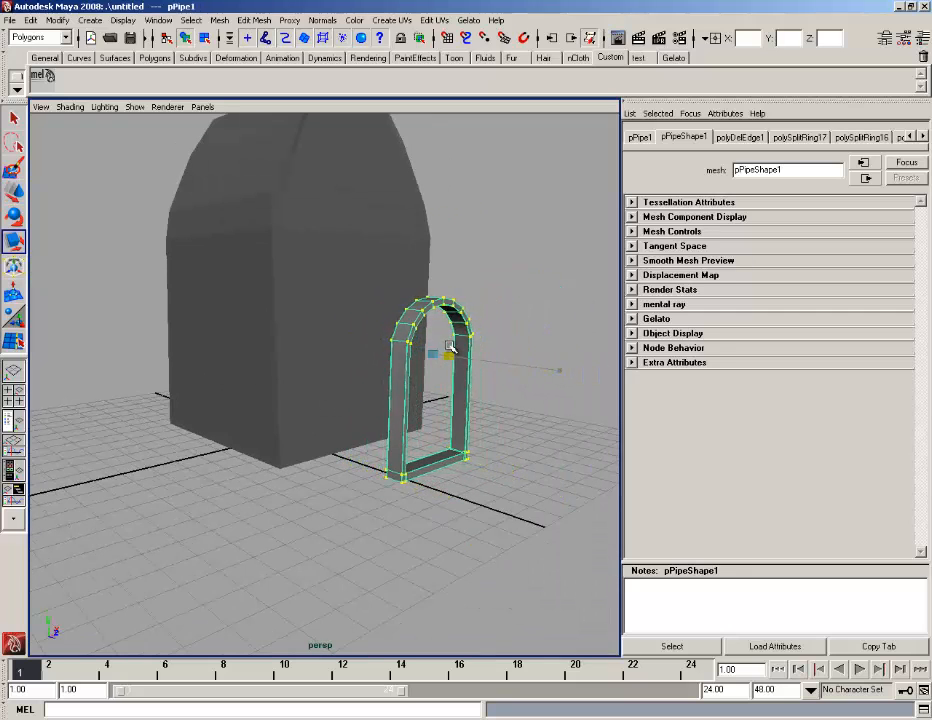
pyautogui.click(484, 444)
pyautogui.scroll(5, 484, 444)
pyautogui.click(420, 556)
pyautogui.scroll(-3, 432, 511)
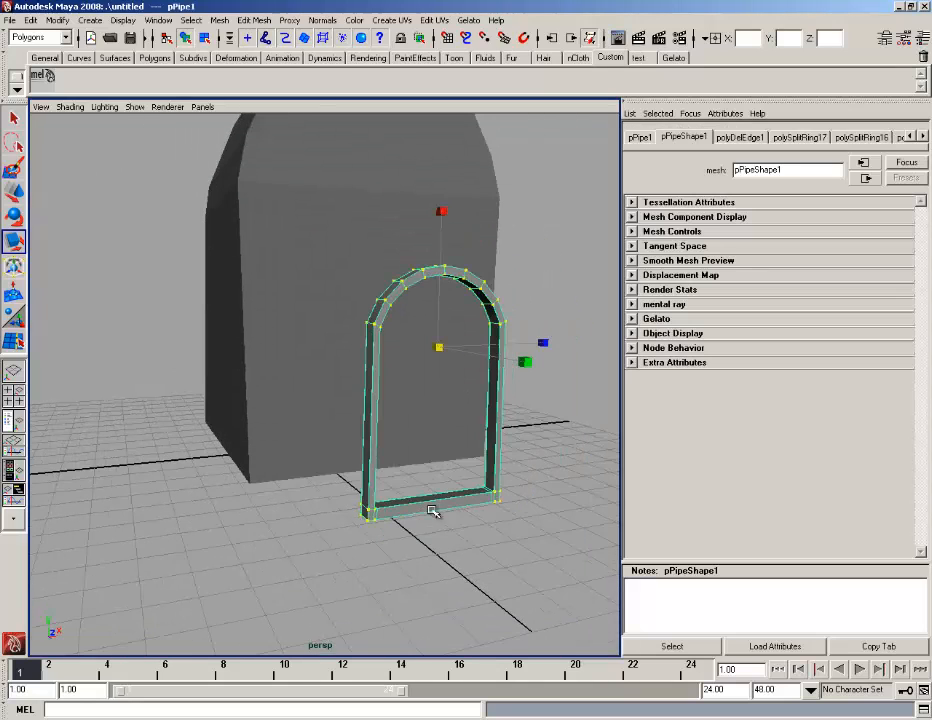
# Move the thinned door frame back along Z into the house's front wall and deselect it.
pyautogui.keyDown('alt'); pyautogui.moveTo(447, 512); pyautogui.dragTo(500, 510); pyautogui.keyUp('alt')
pyautogui.press('w')
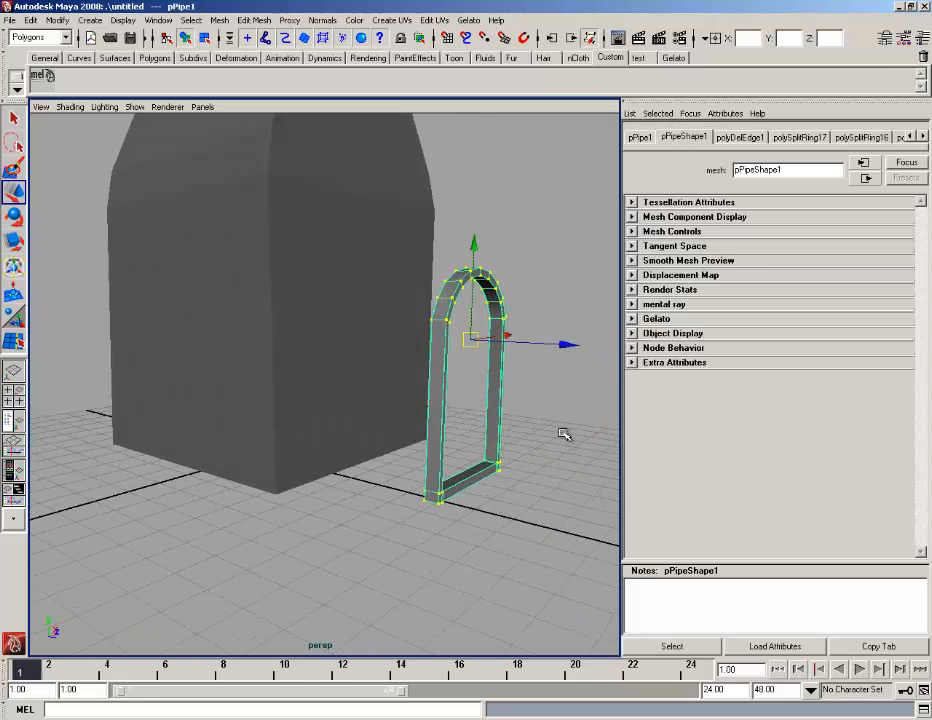
pyautogui.moveTo(567, 343); pyautogui.dragTo(434, 368)
pyautogui.click(474, 454)
pyautogui.scroll(3, 470, 456)
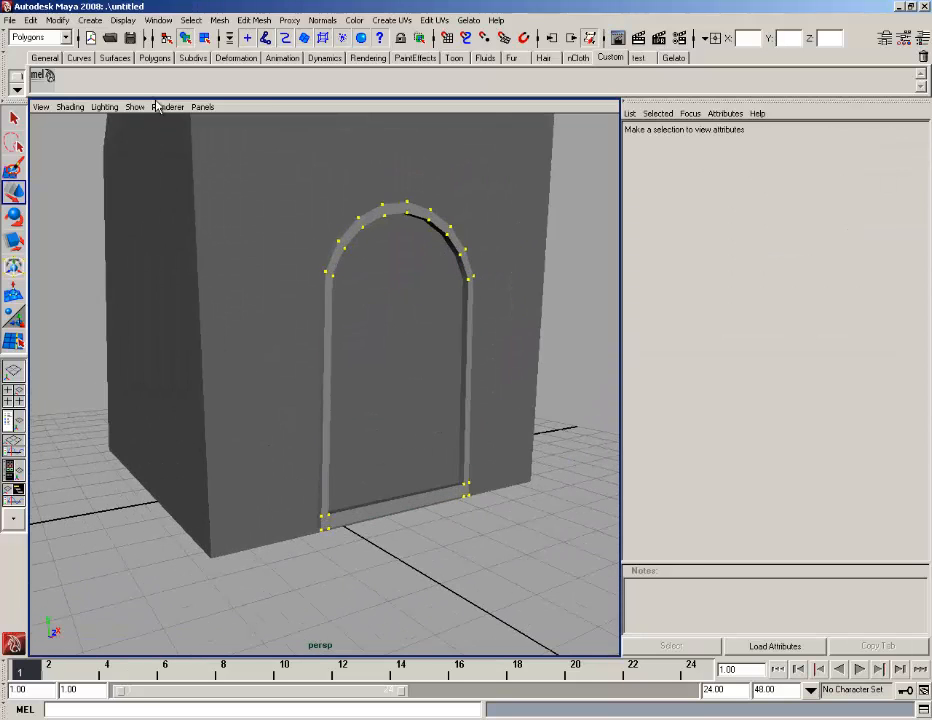
# Create a flat polygon cube on the ground grid in front of the door.
pyautogui.click(90, 20)
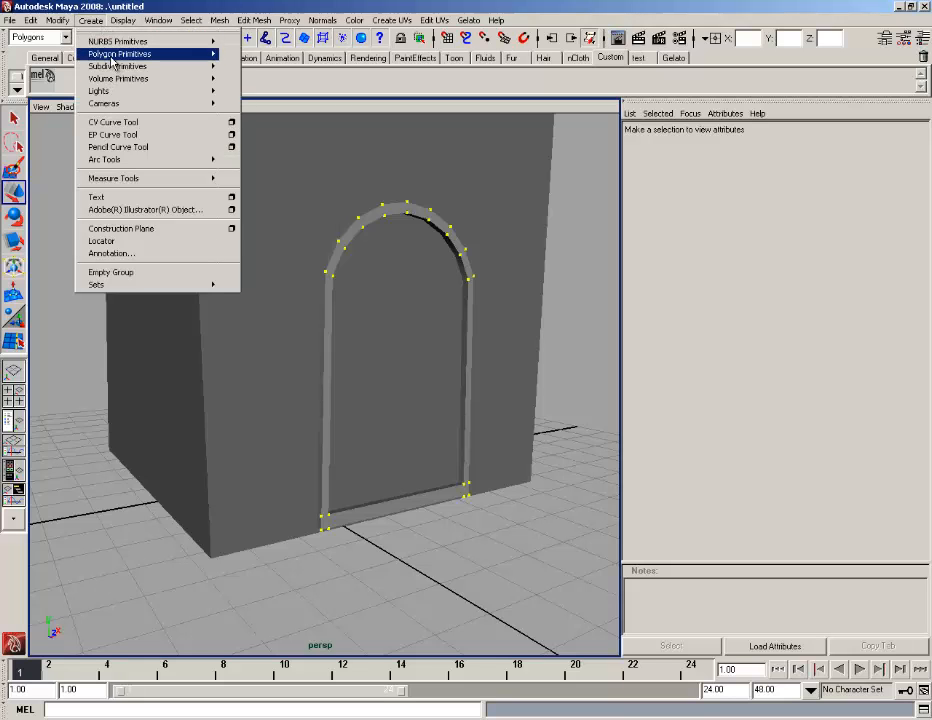
pyautogui.moveTo(84, 53)
pyautogui.click(258, 74)
pyautogui.scroll(-2, 376, 372)
pyautogui.keyDown('alt'); pyautogui.moveTo(382, 459); pyautogui.dragTo(415, 559); pyautogui.keyUp('alt')
# Stand the flat cube upright by rotating it about X, and set its Rotate X to exactly 90.
pyautogui.click(17, 220)
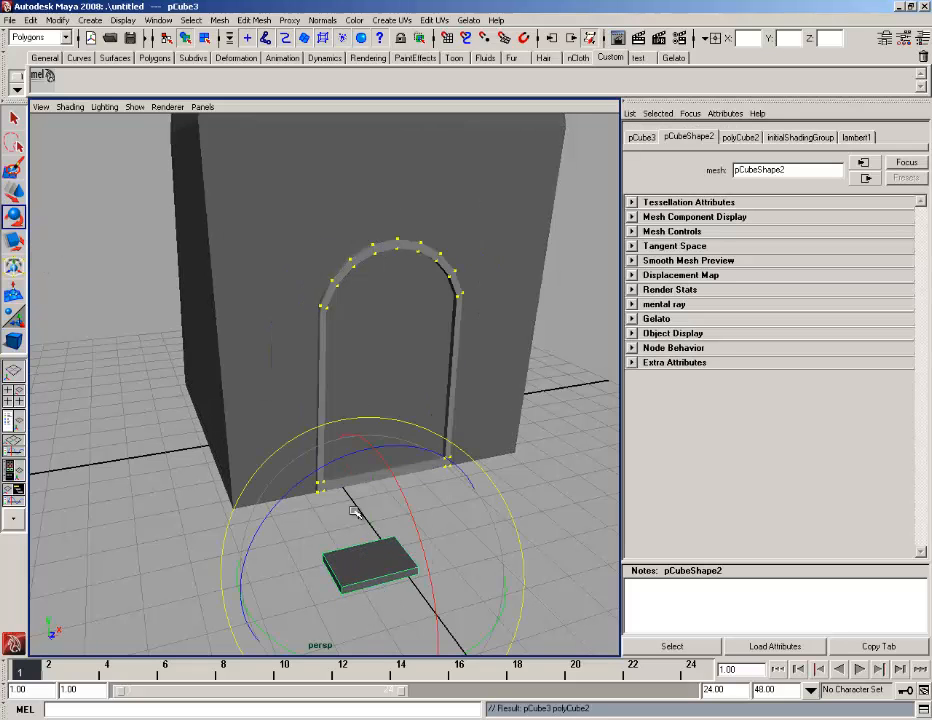
pyautogui.moveTo(388, 470); pyautogui.dragTo(424, 578)
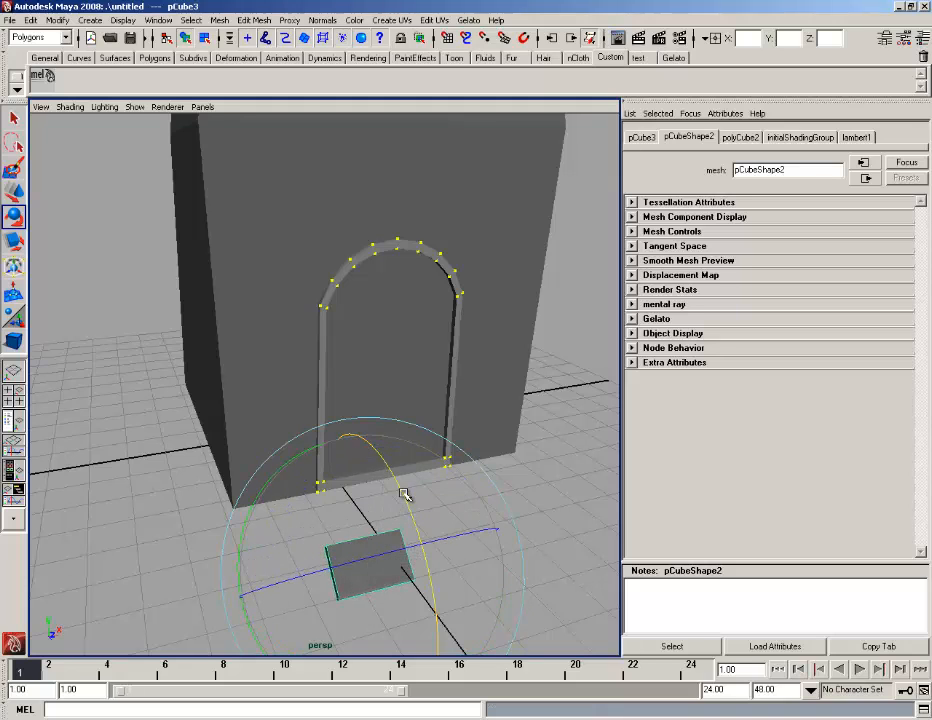
pyautogui.moveTo(406, 493); pyautogui.dragTo(432, 568)
pyautogui.press('space')
pyautogui.moveTo(428, 494); pyautogui.dragTo(430, 513)
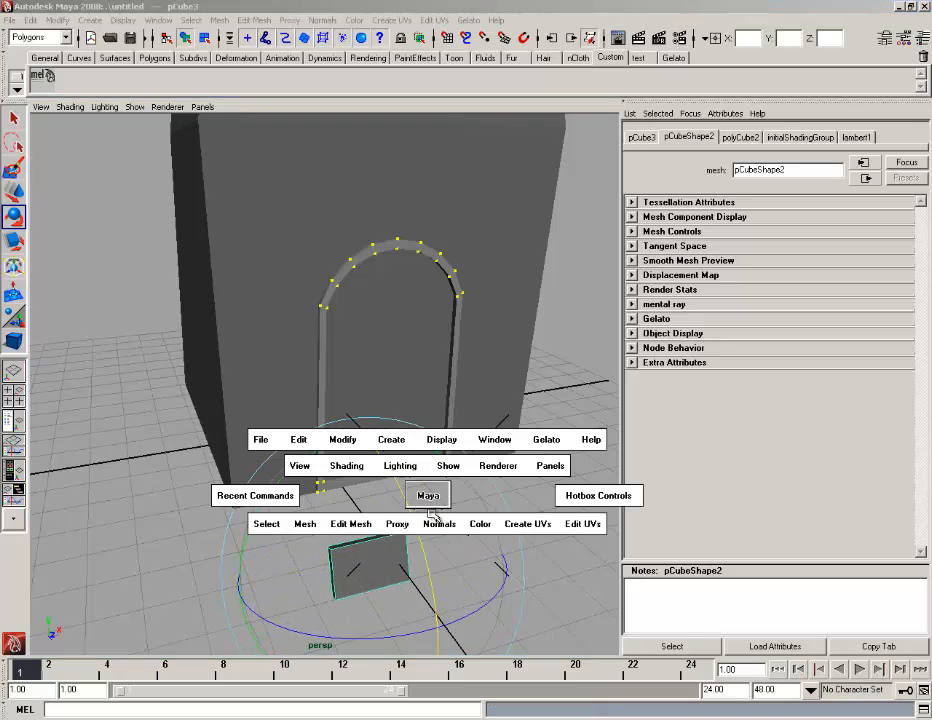
pyautogui.click(925, 40)
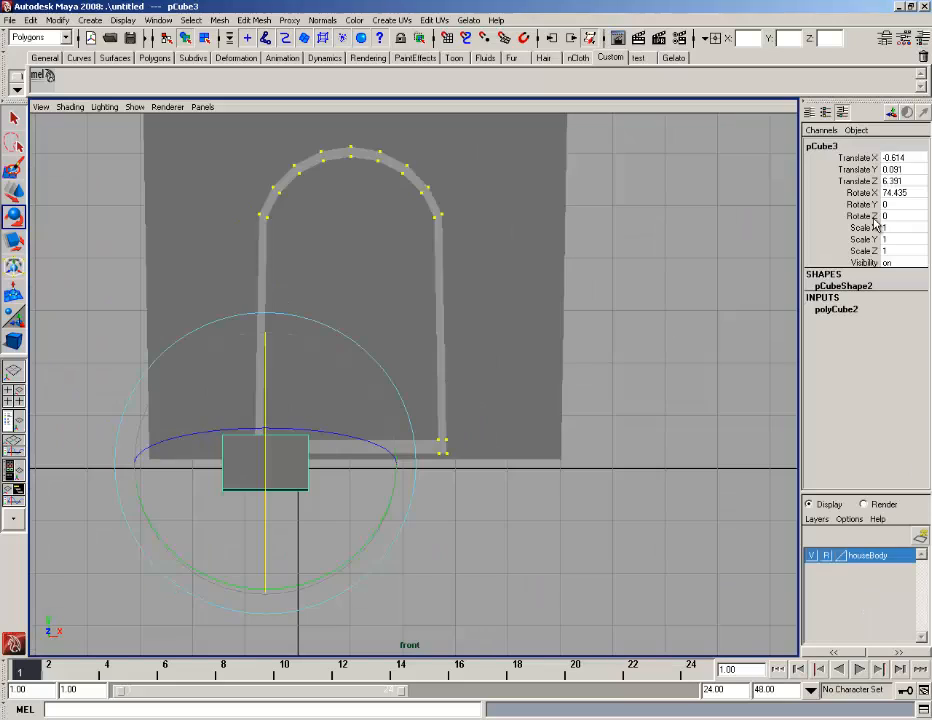
pyautogui.click(900, 192)
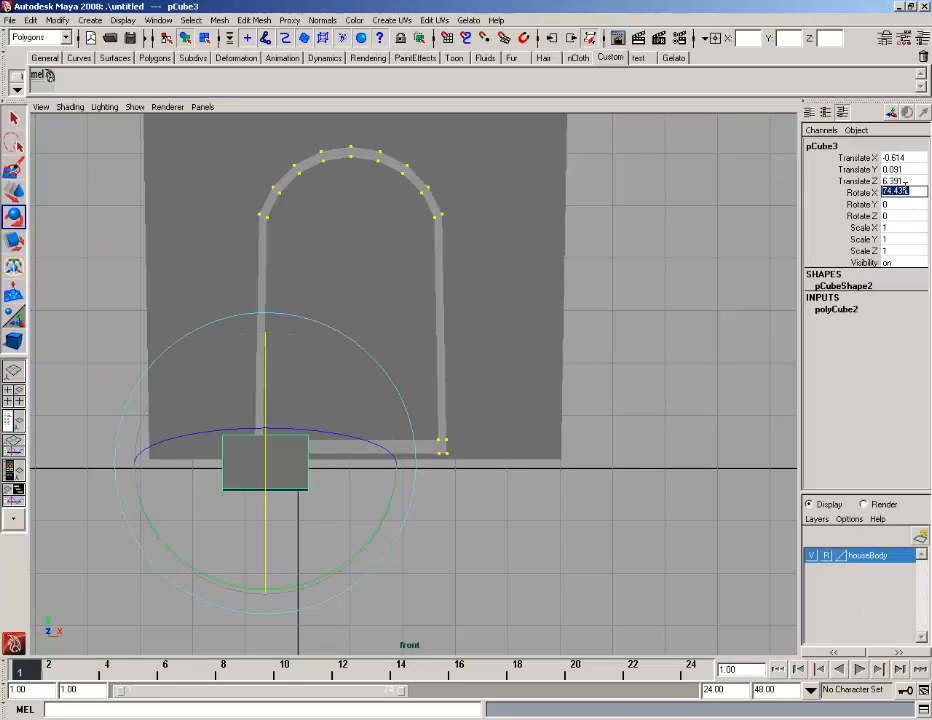
pyautogui.write('90')
pyautogui.press('Return')
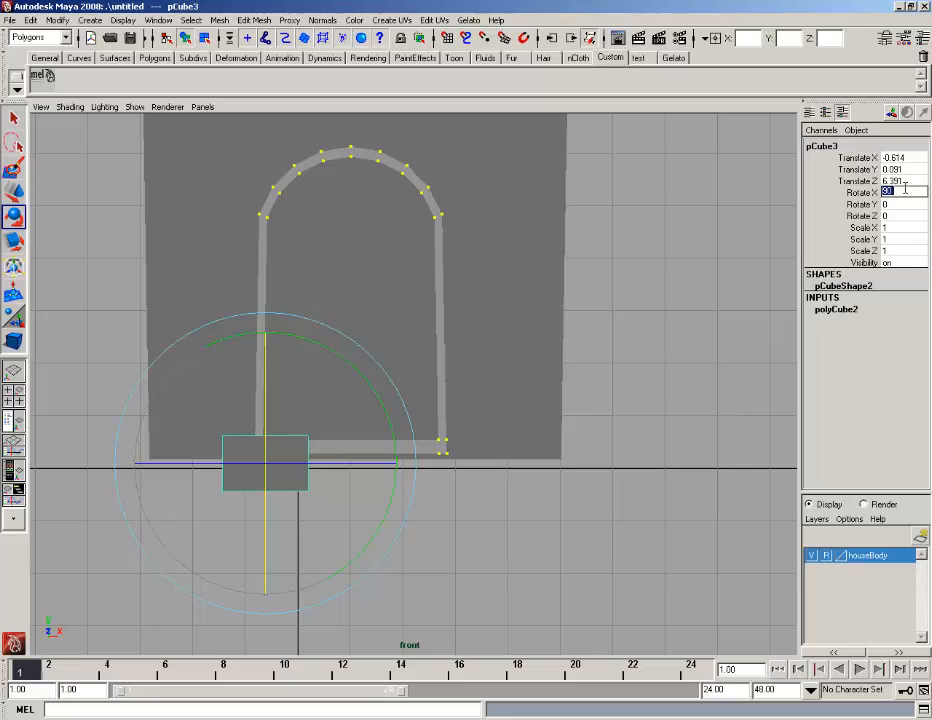
# Place the block inside the door's left edge at about X 0.26, Y 3.197 and scale its Z to about 0.532.
pyautogui.click(16, 194)
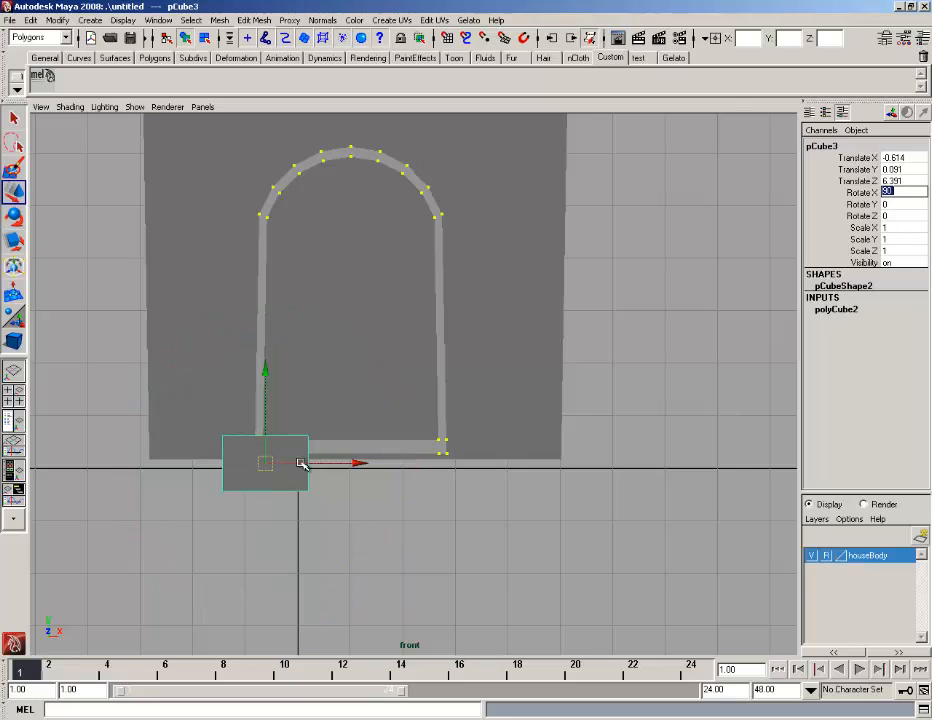
pyautogui.moveTo(270, 464); pyautogui.dragTo(313, 297)
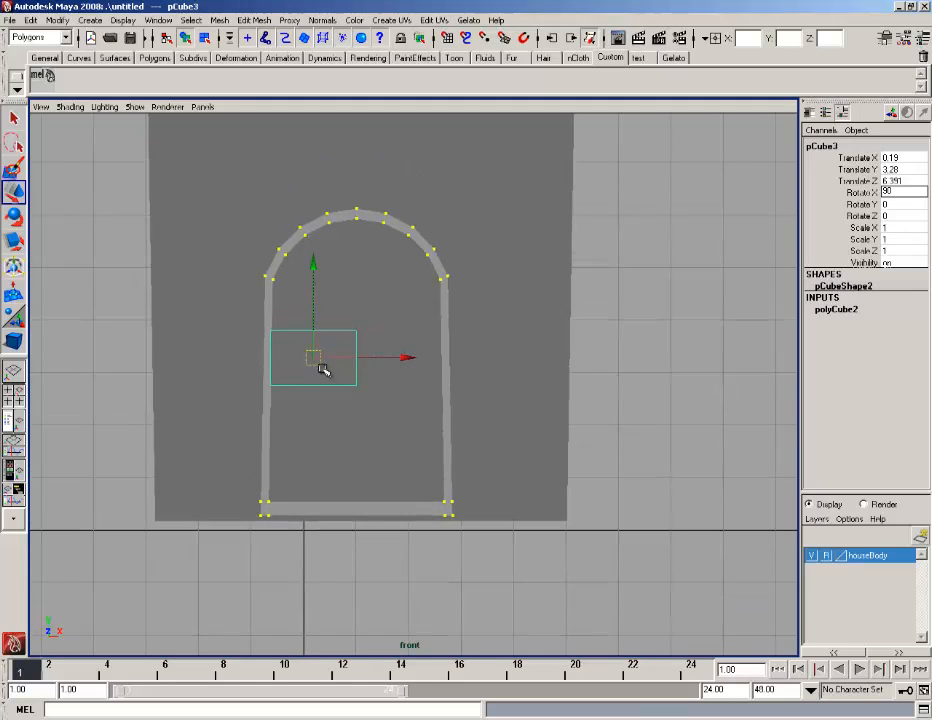
pyautogui.moveTo(322, 368); pyautogui.dragTo(318, 361)
pyautogui.click(14, 242)
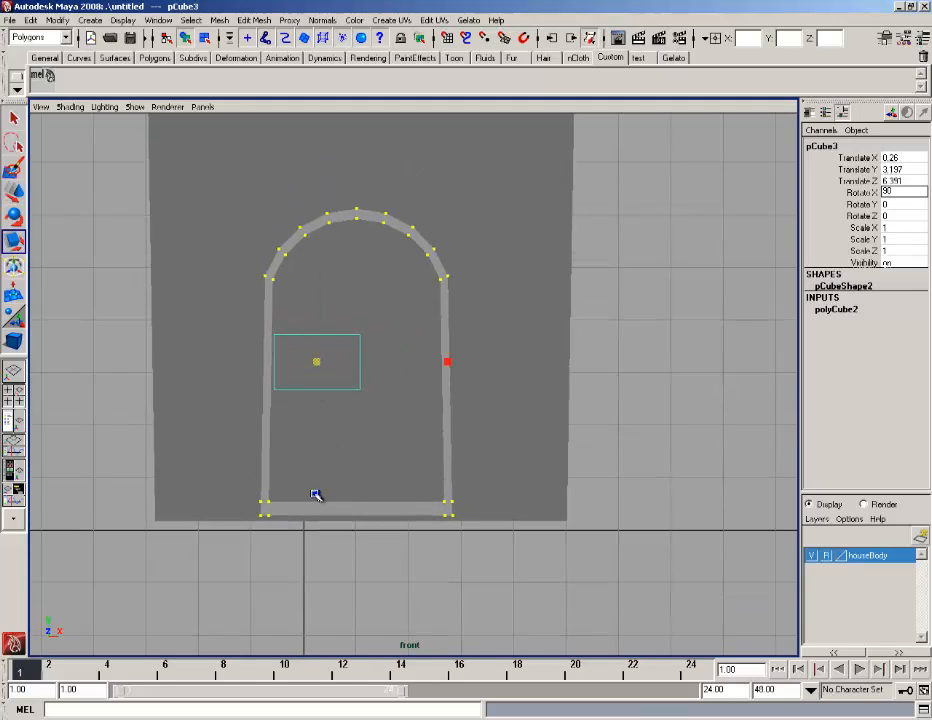
pyautogui.moveTo(315, 495); pyautogui.dragTo(444, 428)
# In the perspective view, move the block back toward the door to about Translate Z 3.669.
pyautogui.press('space')
pyautogui.moveTo(707, 483); pyautogui.dragTo(702, 457)
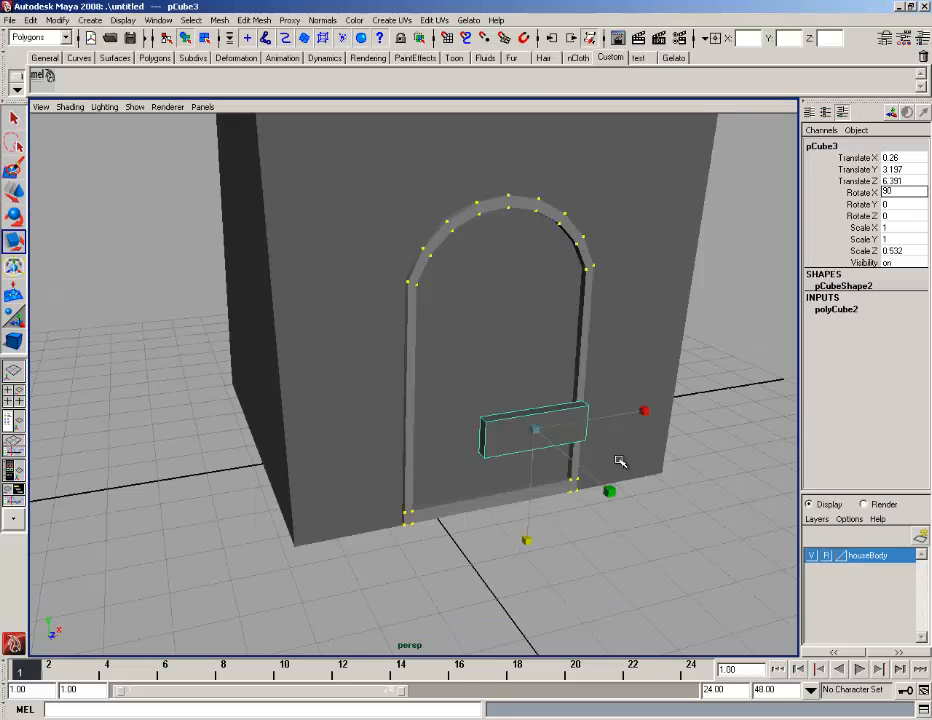
pyautogui.scroll(5, 617, 472)
pyautogui.scroll(-5, 600, 479)
pyautogui.keyDown('alt'); pyautogui.moveTo(600, 479); pyautogui.dragTo(745, 435); pyautogui.keyUp('alt')
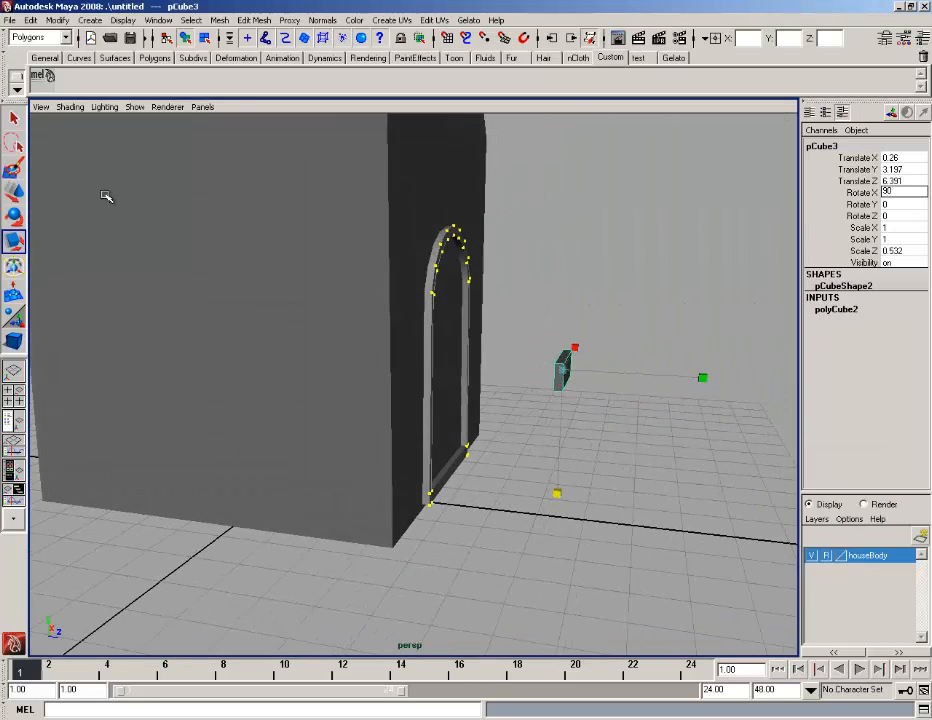
pyautogui.click(15, 192)
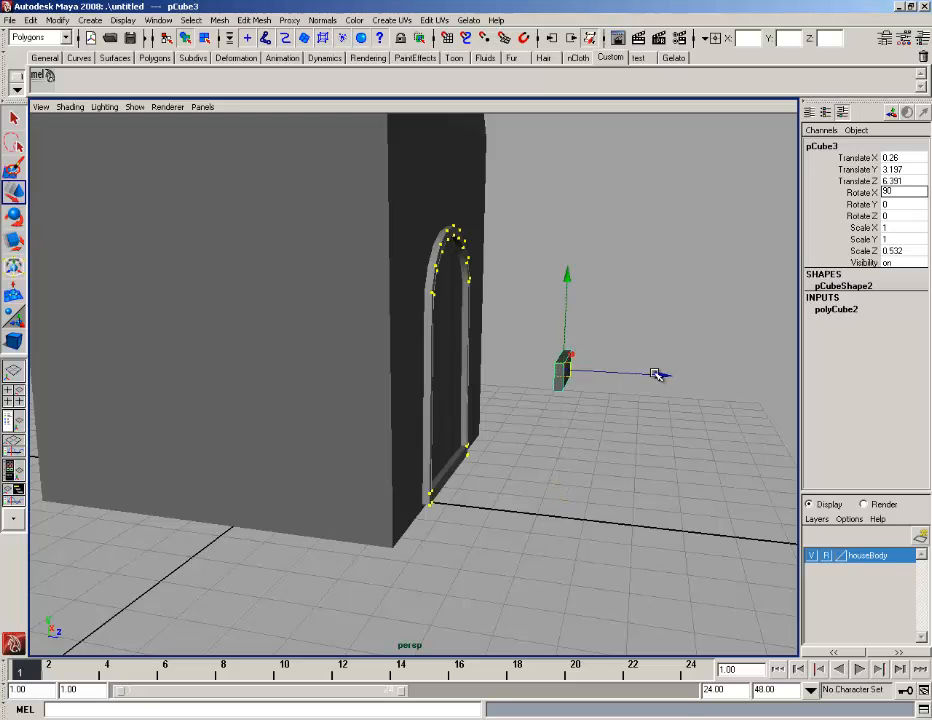
pyautogui.moveTo(655, 374); pyautogui.dragTo(525, 385)
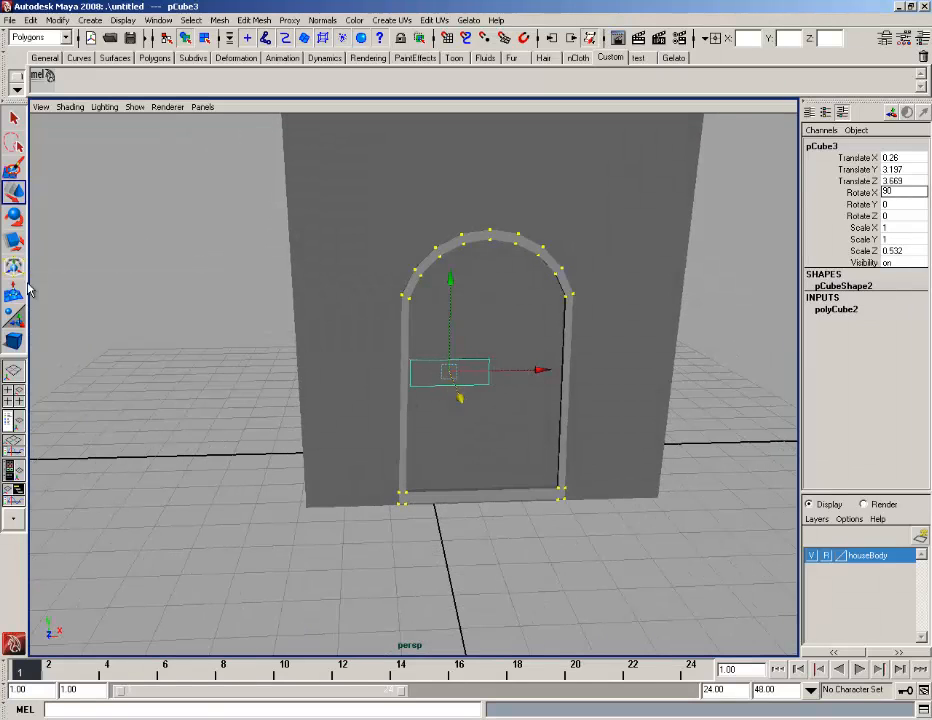
# Duplicate the block and move the copy straight down to about Translate Y 2.206.
pyautogui.hotkey('ctrl', 'd')
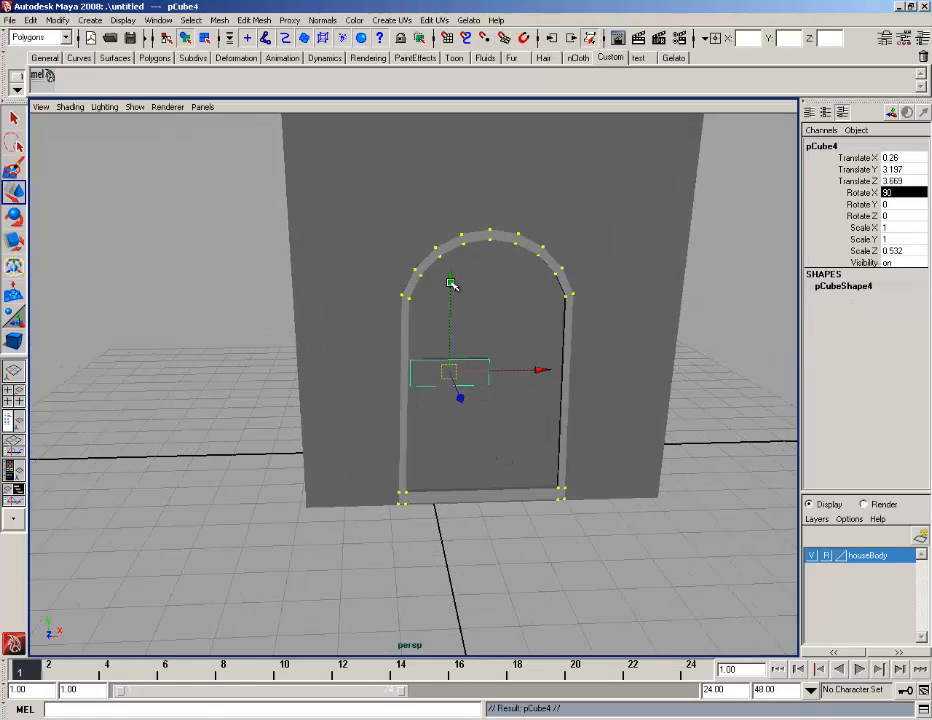
pyautogui.moveTo(451, 284); pyautogui.dragTo(444, 331)
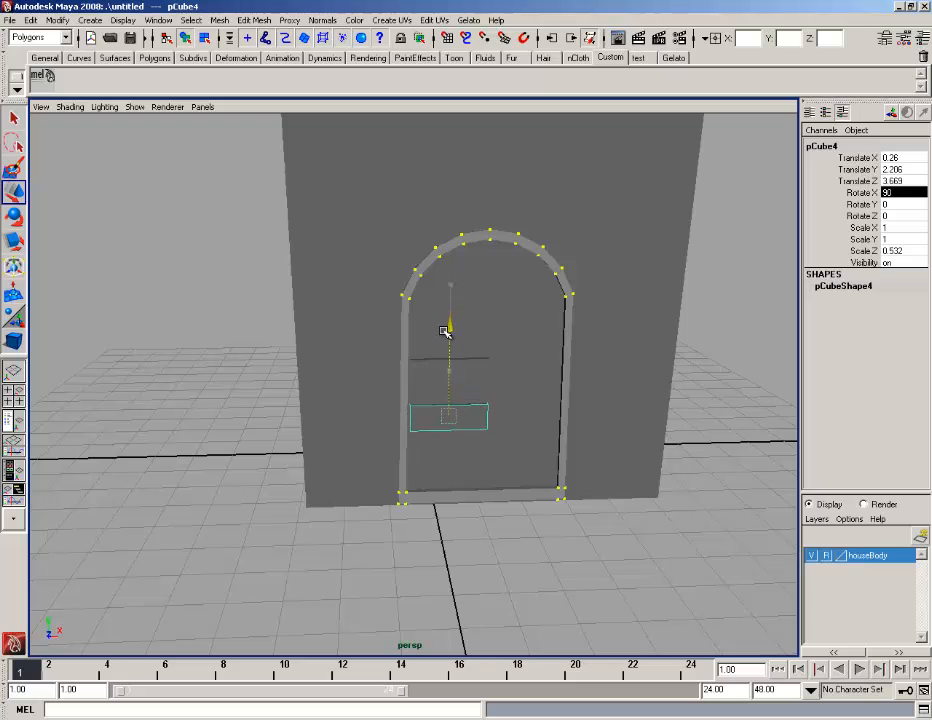
# Move the lower block sideways against the door frame's left side, to about Translate X 0.185.
pyautogui.click(501, 514)
pyautogui.keyDown('alt'); pyautogui.moveTo(487, 521); pyautogui.dragTo(485, 466); pyautogui.keyUp('alt')
pyautogui.scroll(4, 485, 466)
pyautogui.click(481, 443)
pyautogui.scroll(4, 482, 445)
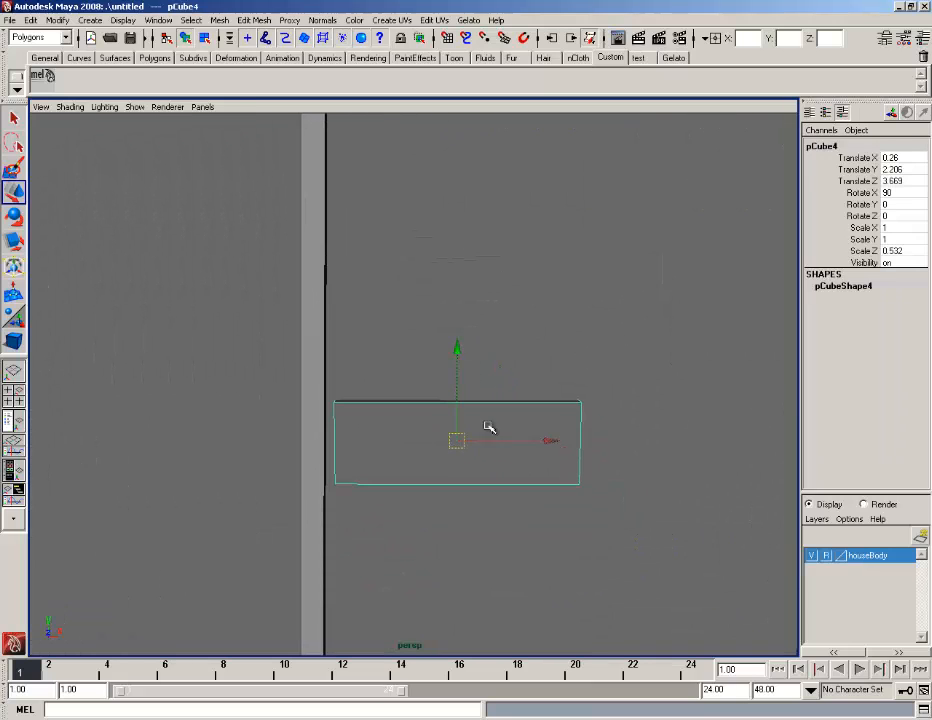
pyautogui.moveTo(546, 442); pyautogui.dragTo(535, 440)
pyautogui.keyDown('alt'); pyautogui.moveTo(502, 350); pyautogui.dragTo(520, 431, button='middle'); pyautogui.keyUp('alt')
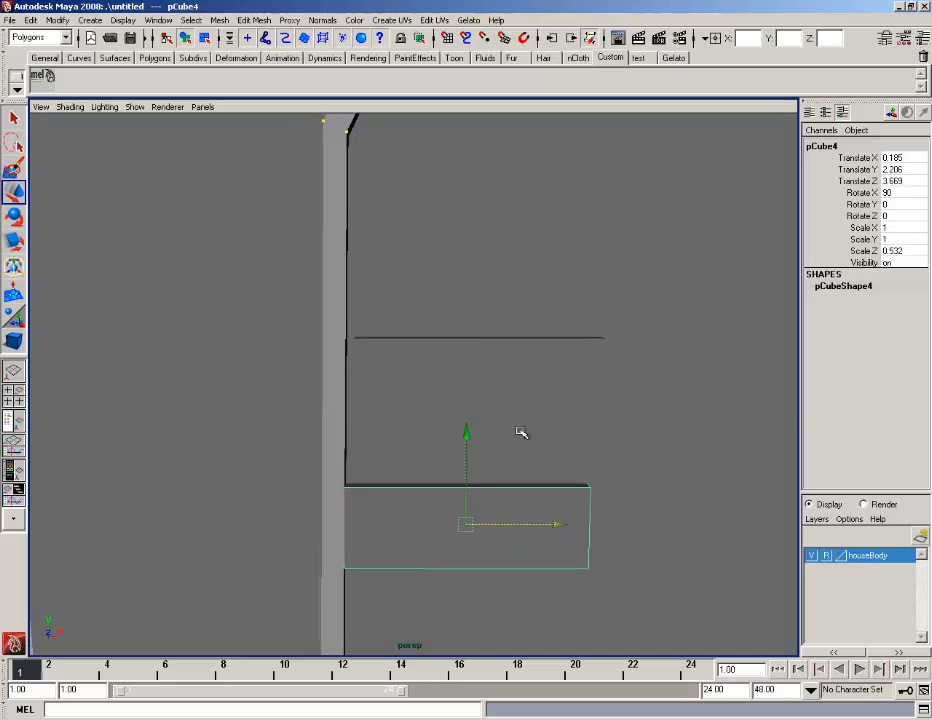
# Move the upper block sideways toward the frame's left side, to about Translate X 0.202.
pyautogui.click(516, 400)
pyautogui.moveTo(567, 383); pyautogui.dragTo(561, 383)
pyautogui.keyDown('alt'); pyautogui.moveTo(550, 401); pyautogui.dragTo(485, 461, button='right'); pyautogui.keyUp('alt')
# Delete the lower copy of the block and assign the lighter grey material to the upper block.
pyautogui.click(478, 459)
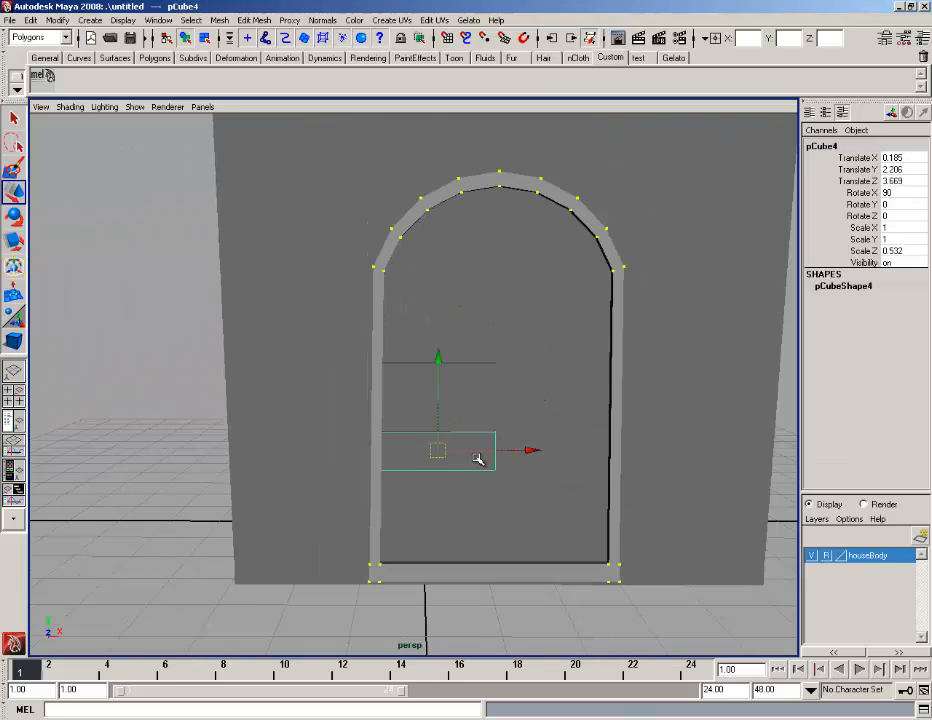
pyautogui.click(473, 402)
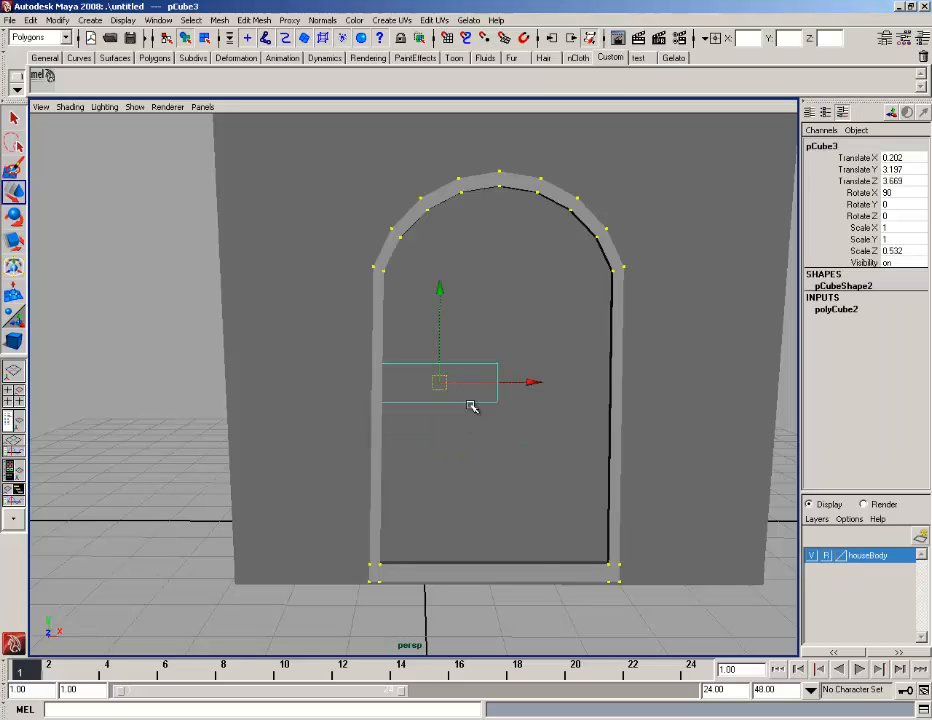
pyautogui.moveTo(473, 380); pyautogui.dragTo(562, 599, button='right')
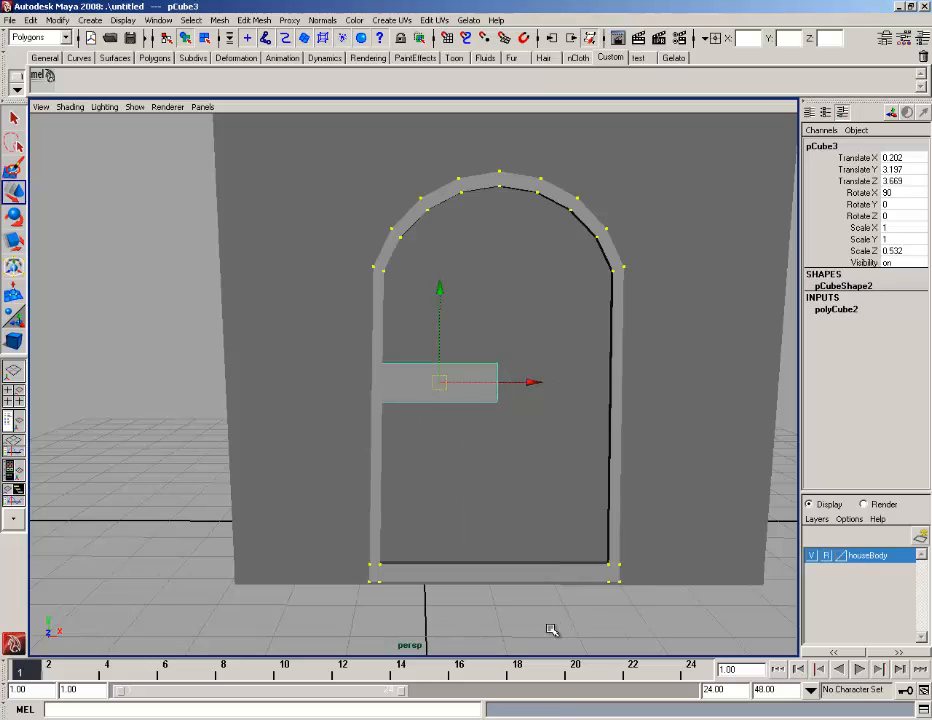
# Pull the block out from the door to about Translate X 0.28 and Translate Z 3.951.
pyautogui.click(551, 624)
pyautogui.scroll(3, 516, 483)
pyautogui.click(474, 395)
pyautogui.keyDown('alt'); pyautogui.moveTo(474, 395); pyautogui.dragTo(468, 431); pyautogui.keyUp('alt')
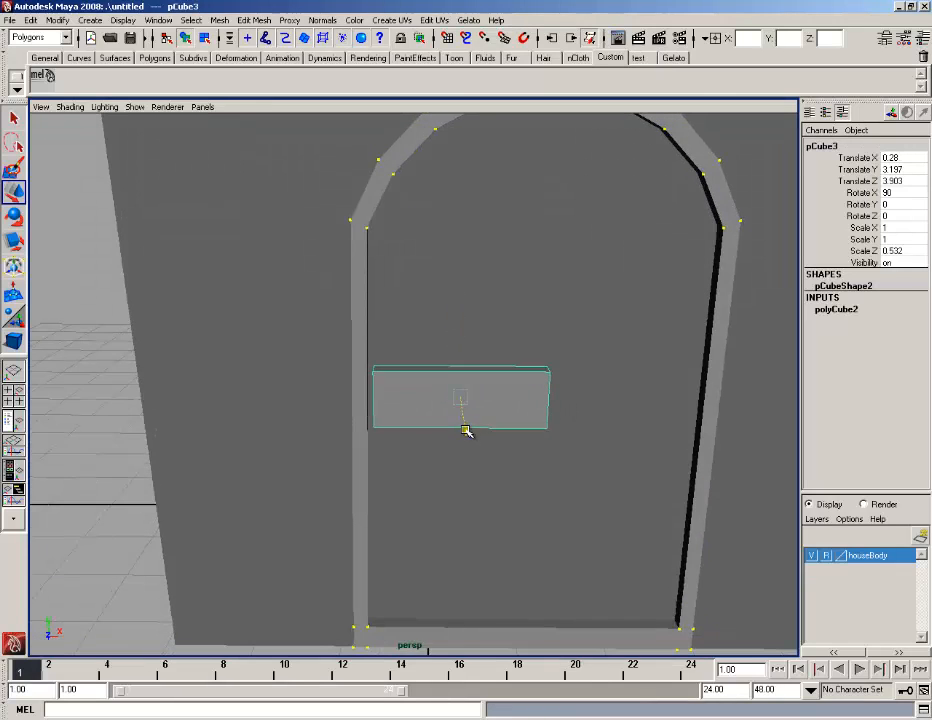
# Insert two lengthwise edge loops around the block, one close to its top edge and one close to its bottom edge.
pyautogui.click(256, 20)
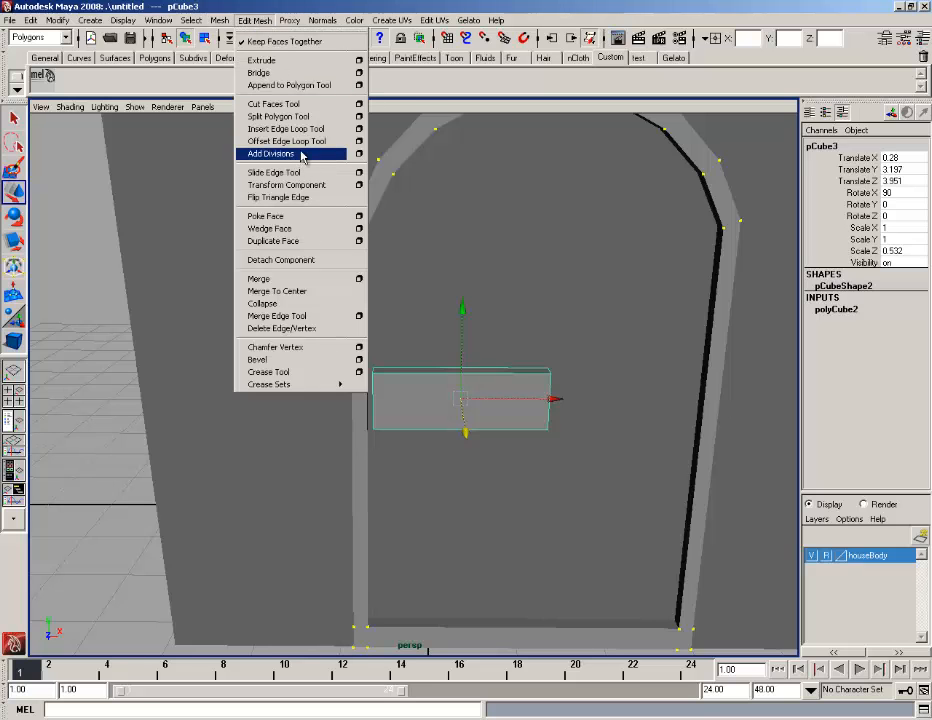
pyautogui.click(305, 131)
pyautogui.scroll(2, 416, 260)
pyautogui.keyDown('alt'); pyautogui.moveTo(484, 316); pyautogui.dragTo(428, 345); pyautogui.keyUp('alt')
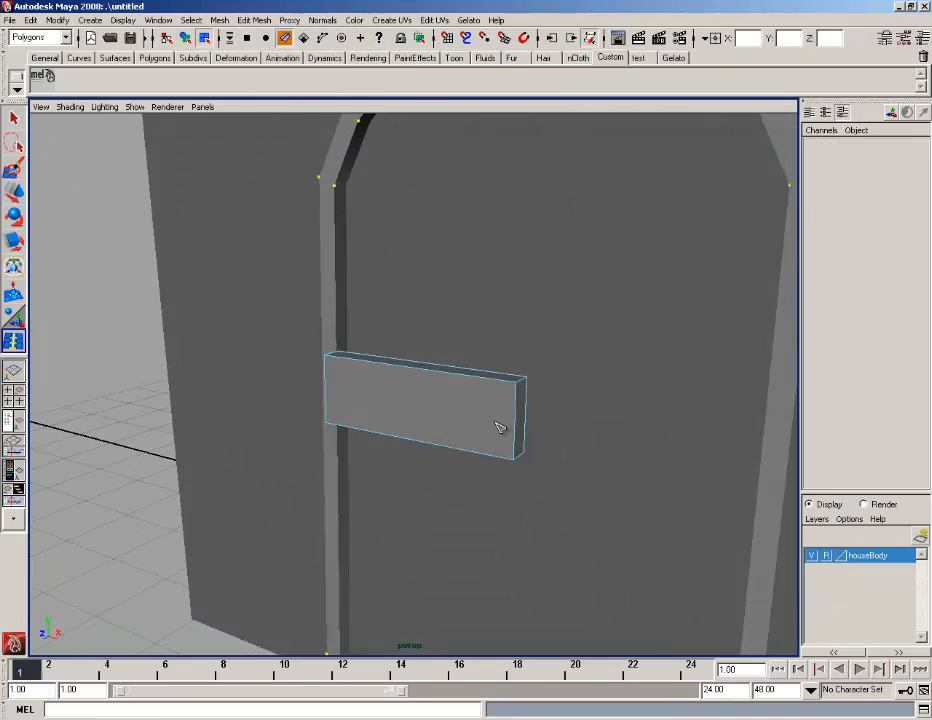
pyautogui.scroll(2, 500, 424)
pyautogui.keyDown('alt'); pyautogui.moveTo(497, 412); pyautogui.dragTo(468, 404, button='middle'); pyautogui.keyUp('alt')
pyautogui.keyDown('alt'); pyautogui.moveTo(468, 404); pyautogui.dragTo(455, 409); pyautogui.keyUp('alt')
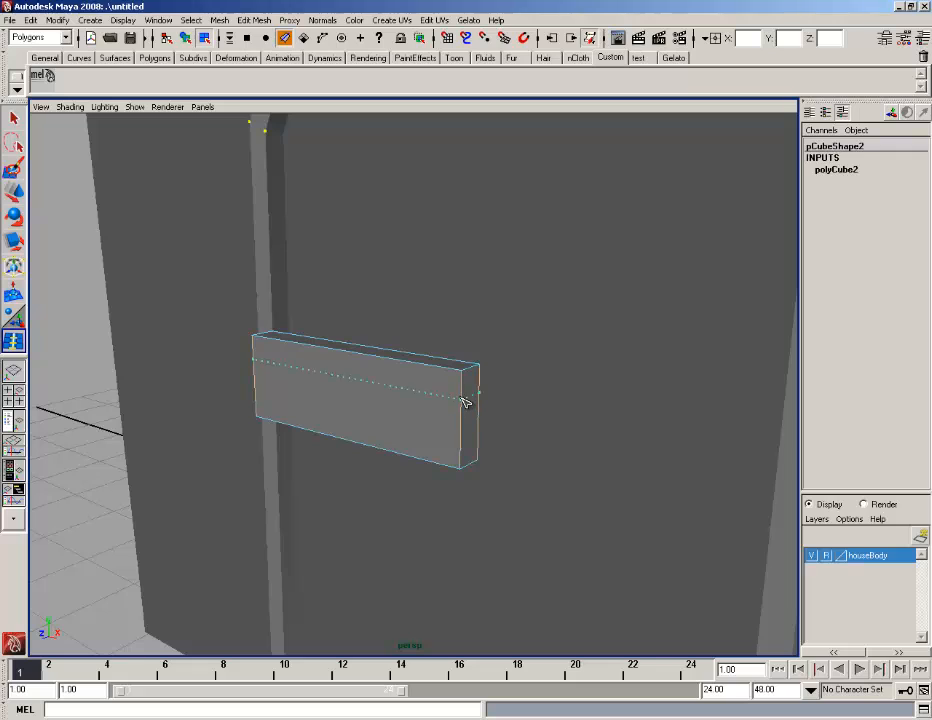
pyautogui.click(464, 381)
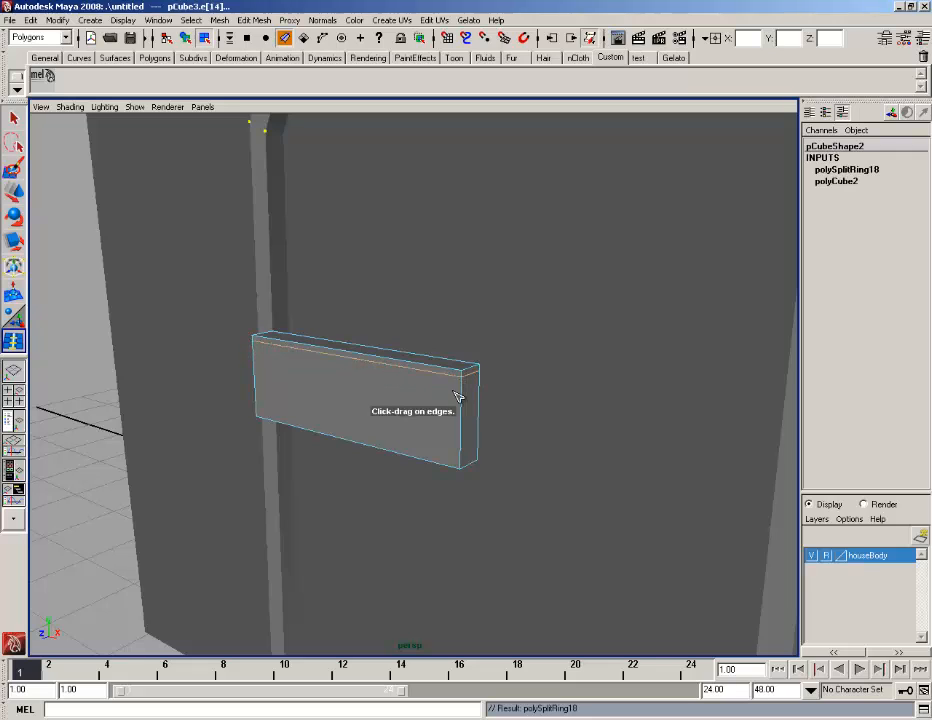
pyautogui.click(465, 429)
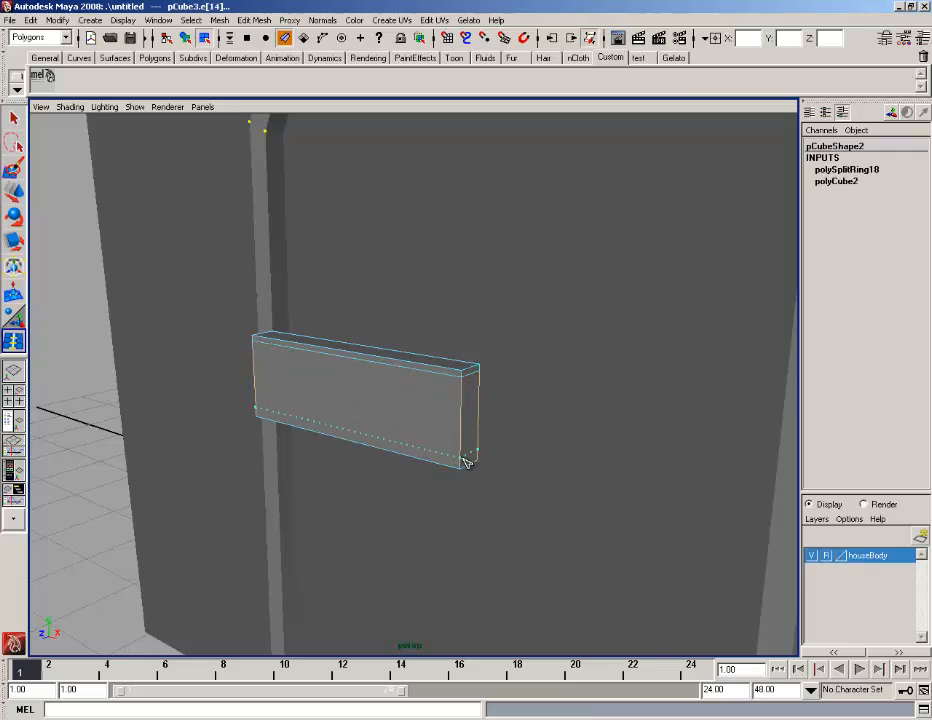
pyautogui.click(465, 463)
# Insert further edge loops close to the block's two ends and its front and back faces.
pyautogui.keyDown('alt'); pyautogui.moveTo(465, 463); pyautogui.dragTo(455, 403); pyautogui.keyUp('alt')
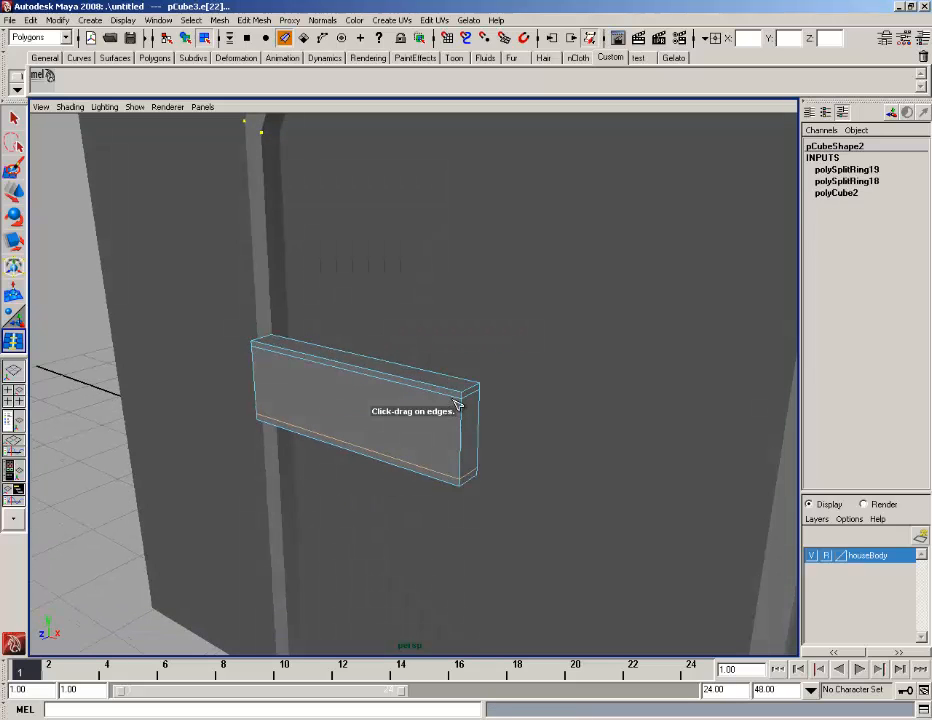
pyautogui.click(472, 397)
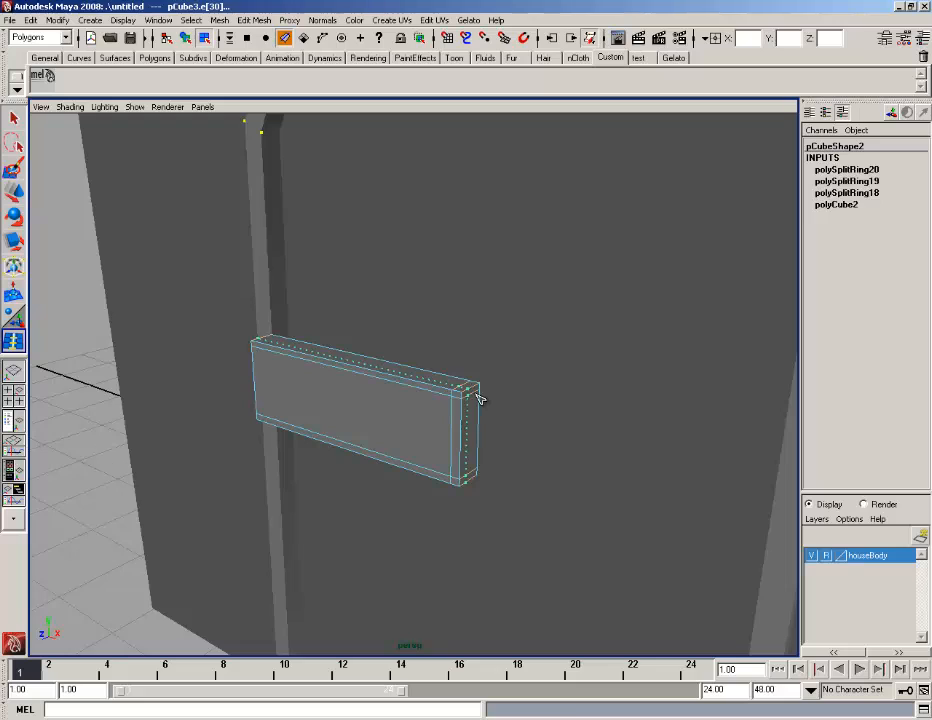
pyautogui.click(478, 399)
pyautogui.keyDown('alt'); pyautogui.moveTo(478, 399); pyautogui.dragTo(551, 430); pyautogui.keyUp('alt')
pyautogui.scroll(2, 549, 429)
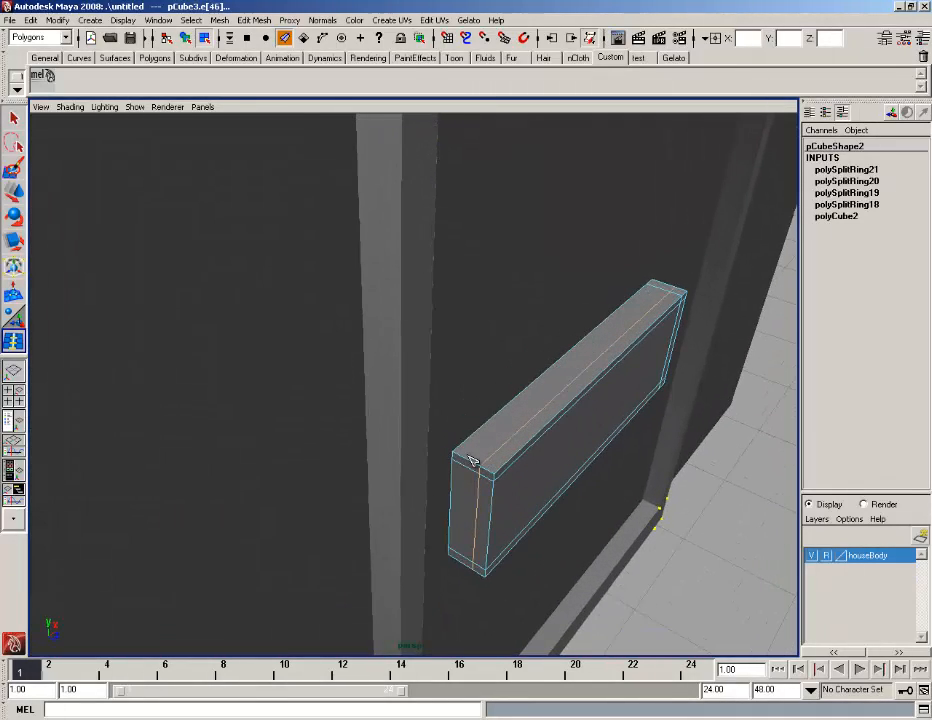
pyautogui.click(465, 459)
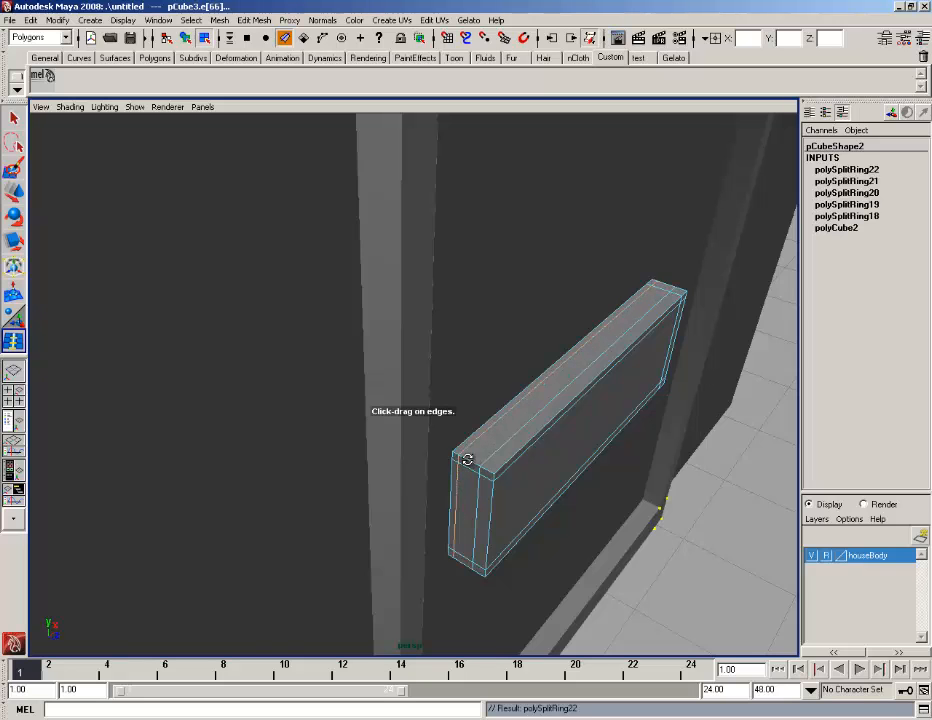
pyautogui.keyDown('alt'); pyautogui.moveTo(465, 459); pyautogui.dragTo(394, 469); pyautogui.keyUp('alt')
pyautogui.keyDown('alt'); pyautogui.moveTo(394, 469); pyautogui.dragTo(520, 425); pyautogui.keyUp('alt')
pyautogui.click(16, 122)
# Select the whole block in object mode, apply Smooth to it, and check its rounded edges.
pyautogui.scroll(-4, 135, 272)
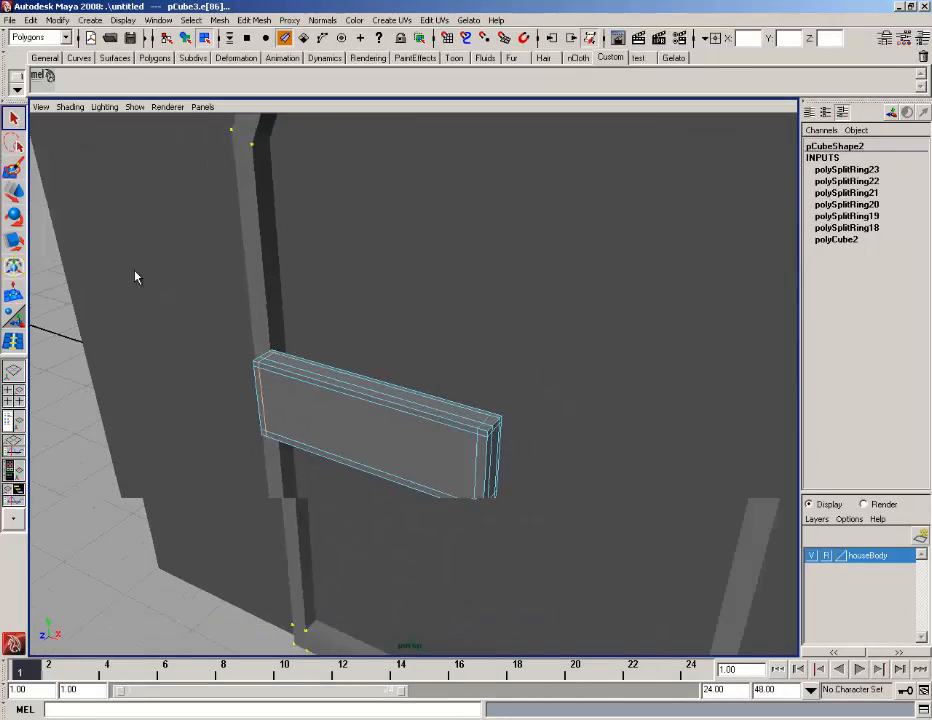
pyautogui.keyDown('alt'); pyautogui.moveTo(310, 400); pyautogui.dragTo(446, 401); pyautogui.keyUp('alt')
pyautogui.moveTo(445, 399); pyautogui.dragTo(478, 385, button='right')
pyautogui.click(465, 403)
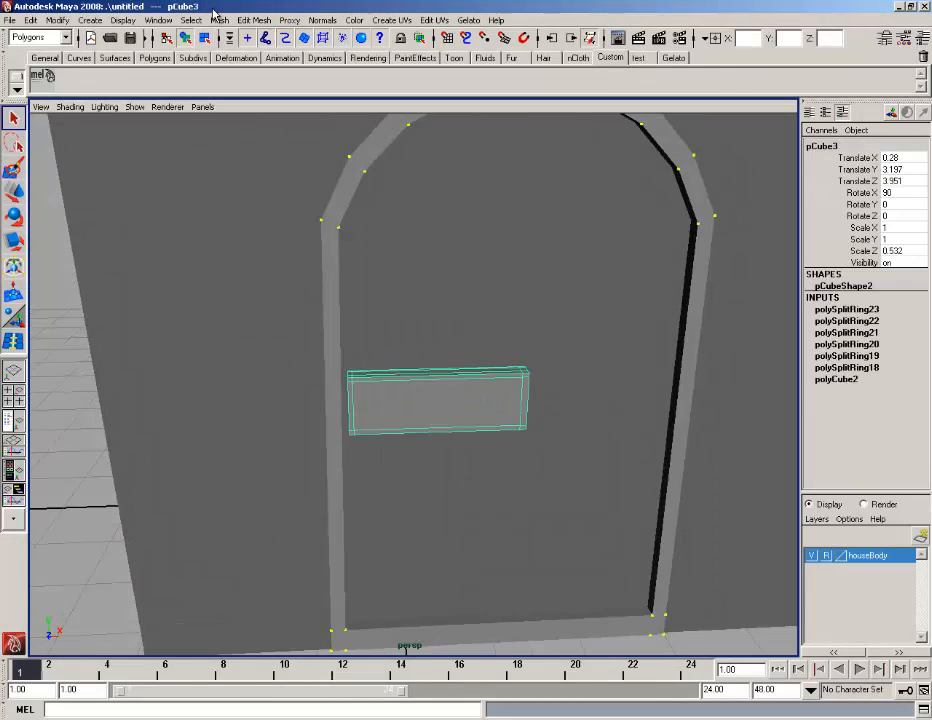
pyautogui.click(219, 20)
pyautogui.click(270, 101)
pyautogui.scroll(-4, 291, 247)
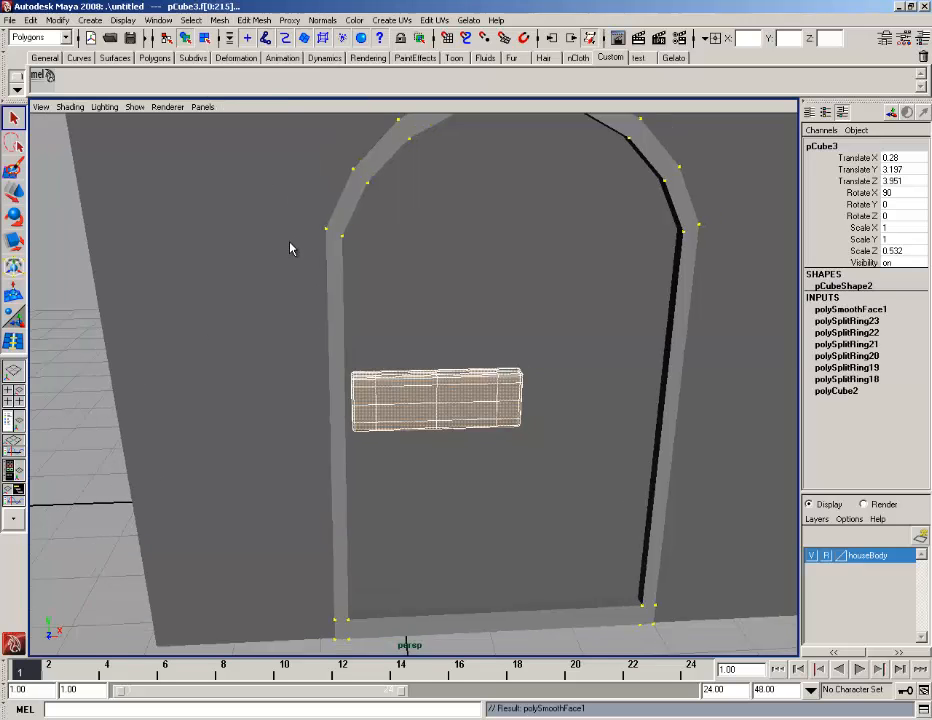
pyautogui.click(168, 379)
pyautogui.moveTo(464, 416)
pyautogui.keyDown('alt'); pyautogui.mouseDown()
pyautogui.moveTo(564, 416)
pyautogui.moveTo(465, 402)
pyautogui.mouseUp(); pyautogui.keyUp('alt')
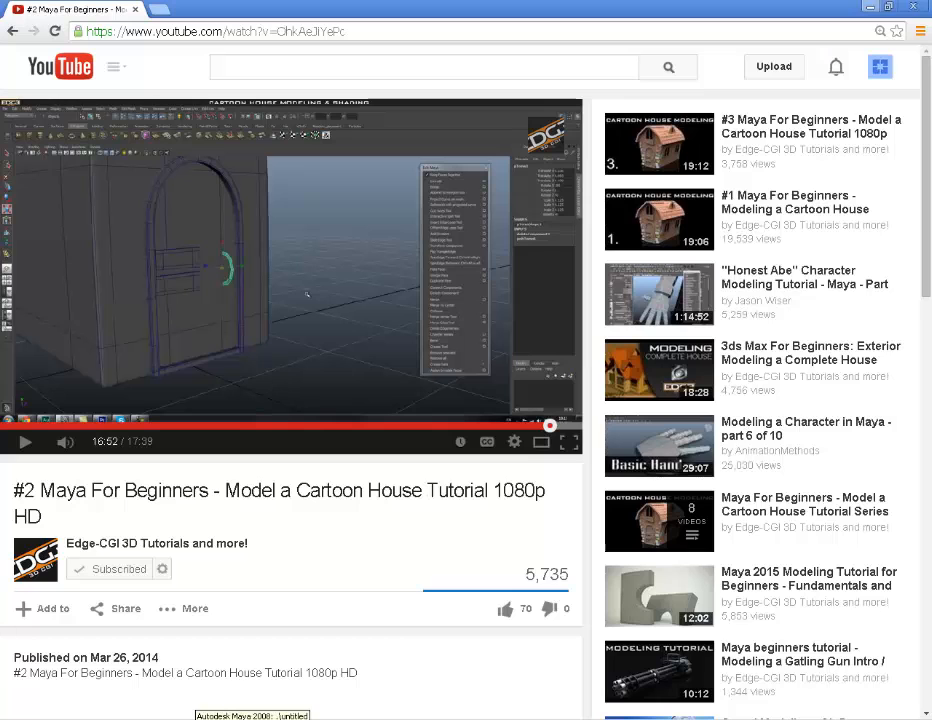
# Switch back to Maya and undo the smoothing of the block.
pyautogui.click(252, 719)
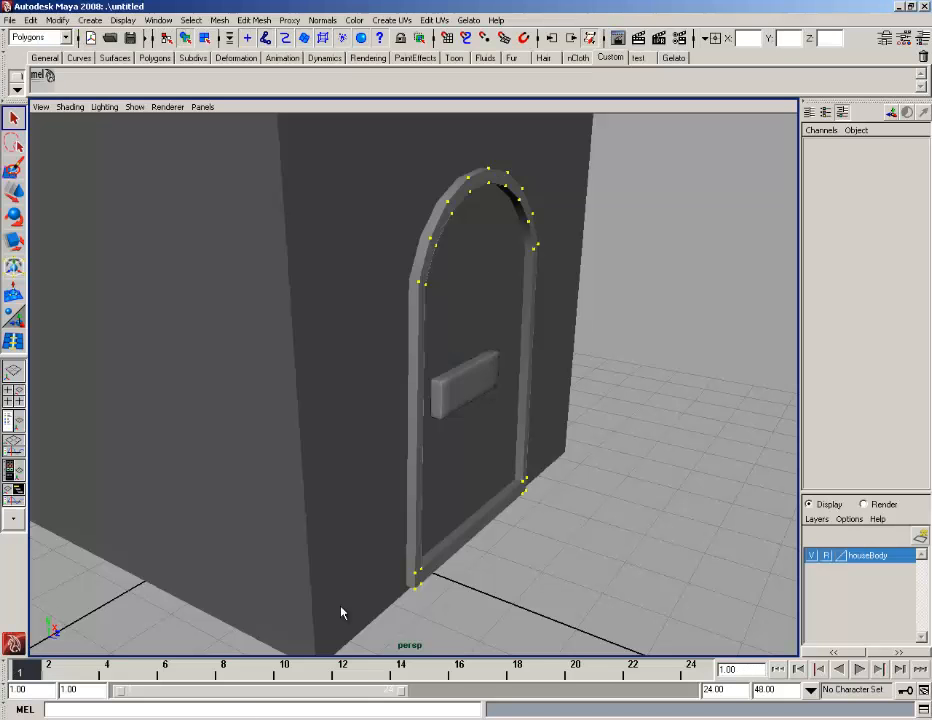
pyautogui.click(466, 401)
pyautogui.press('f')
pyautogui.hotkey('ctrl', 'z')
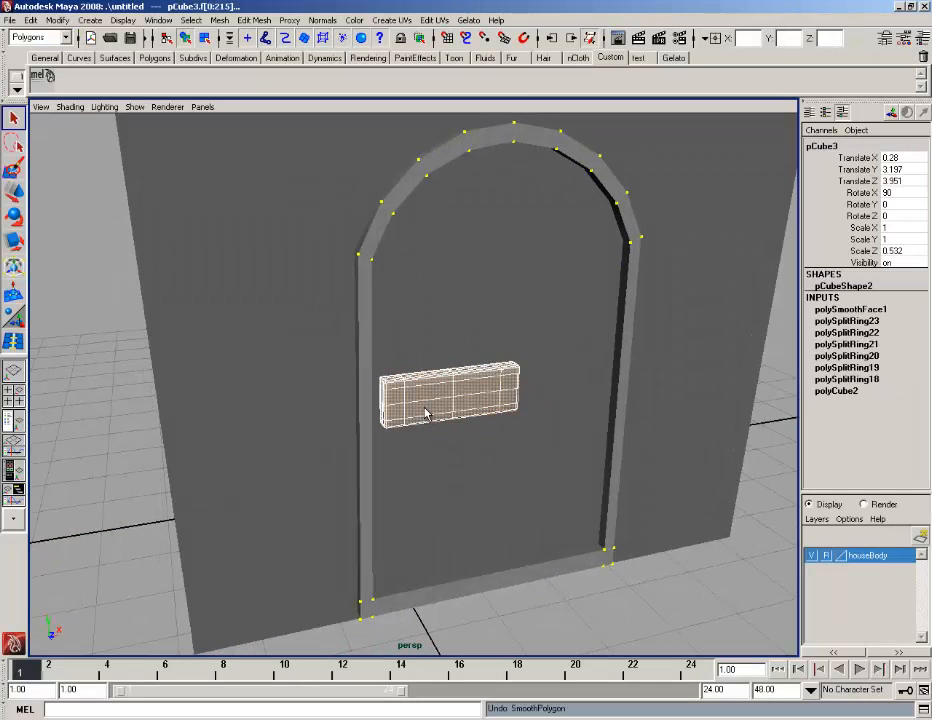
# Insert four vertical edge loops across the block's front, forming a narrow strip toward each end.
pyautogui.click(254, 20)
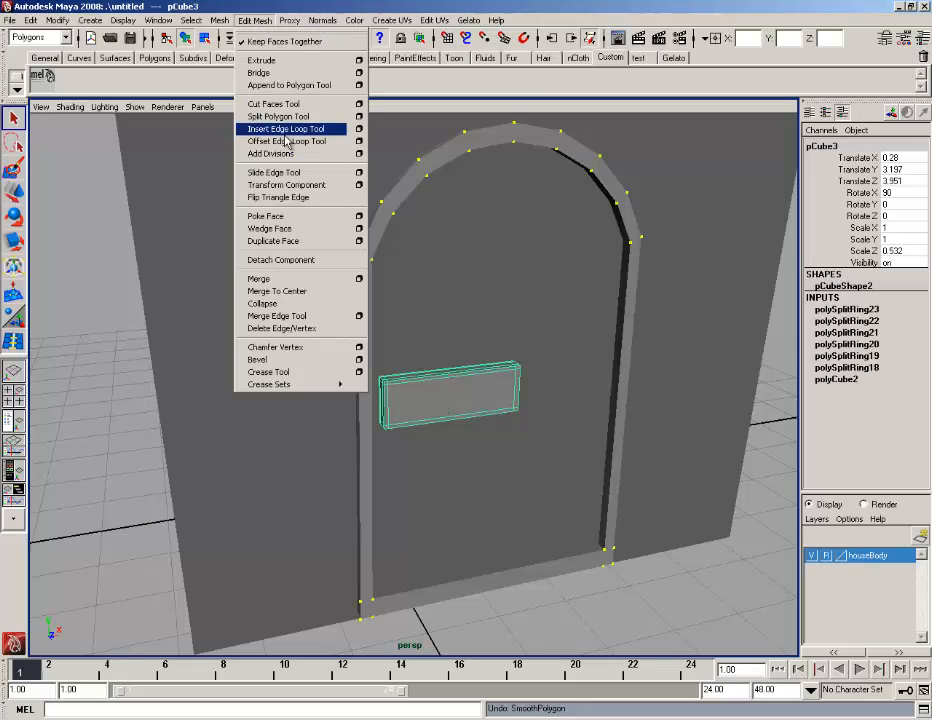
pyautogui.click(288, 131)
pyautogui.moveTo(407, 380); pyautogui.dragTo(427, 385)
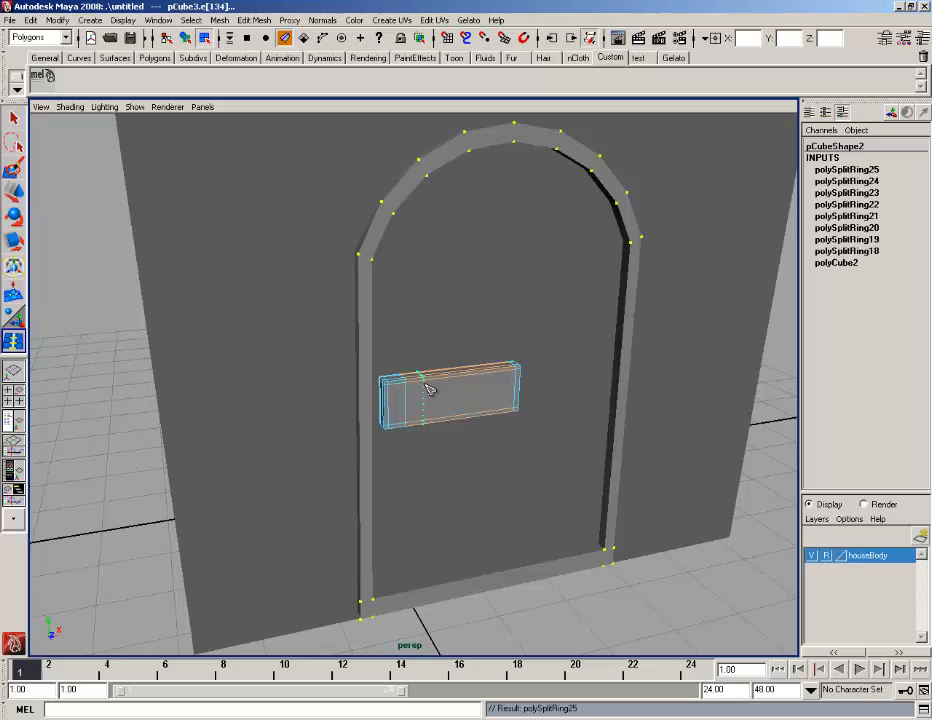
pyautogui.click(471, 378)
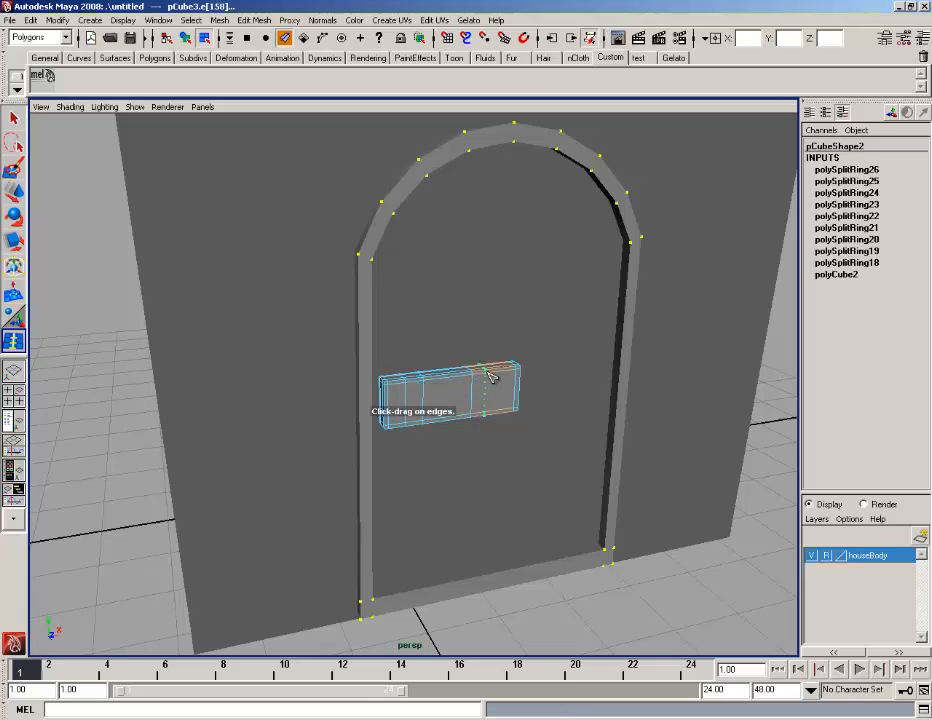
pyautogui.moveTo(490, 377); pyautogui.dragTo(493, 376)
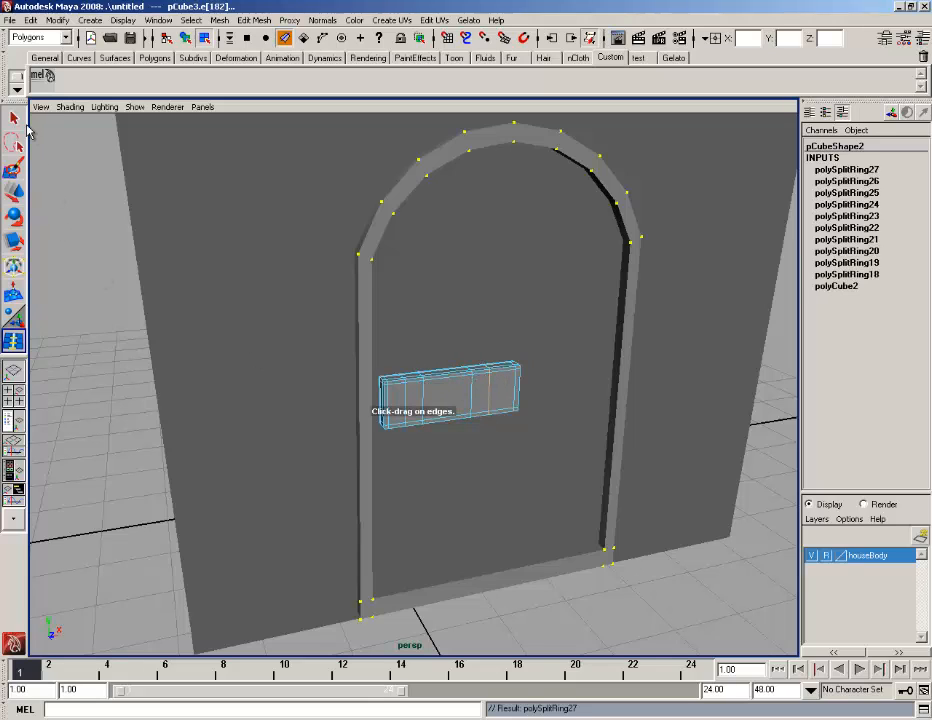
pyautogui.click(15, 119)
# Extrude the two narrow front faces of the block and shrink them to a local scale of about 0.833.
pyautogui.keyDown('alt'); pyautogui.moveTo(394, 361); pyautogui.dragTo(468, 441, button='right'); pyautogui.keyUp('alt')
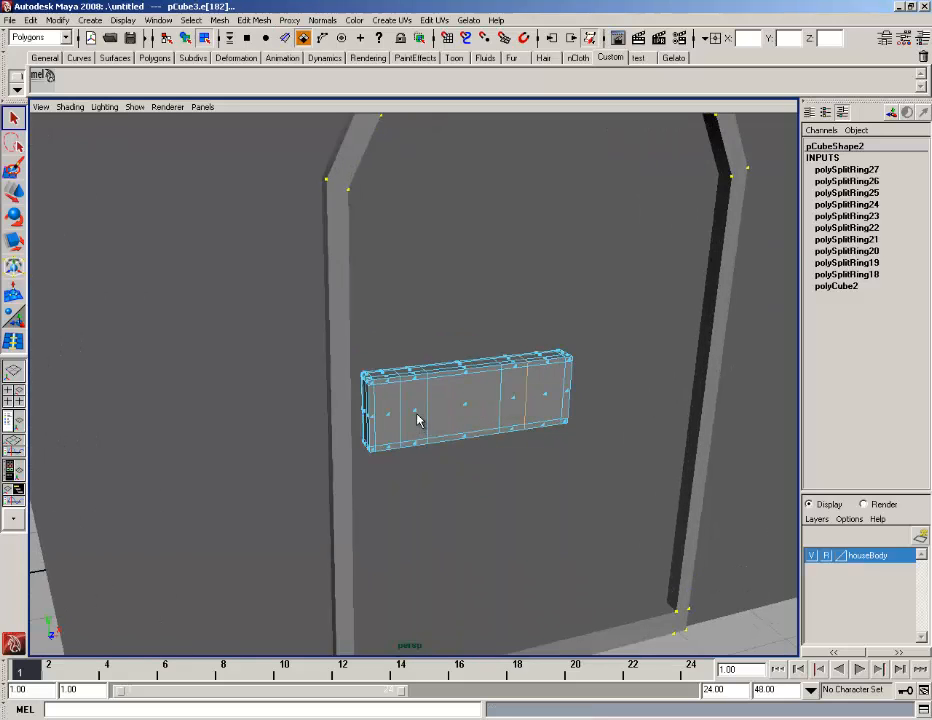
pyautogui.click(421, 419)
pyautogui.keyDown('shift'); pyautogui.click(513, 403); pyautogui.keyUp('shift')
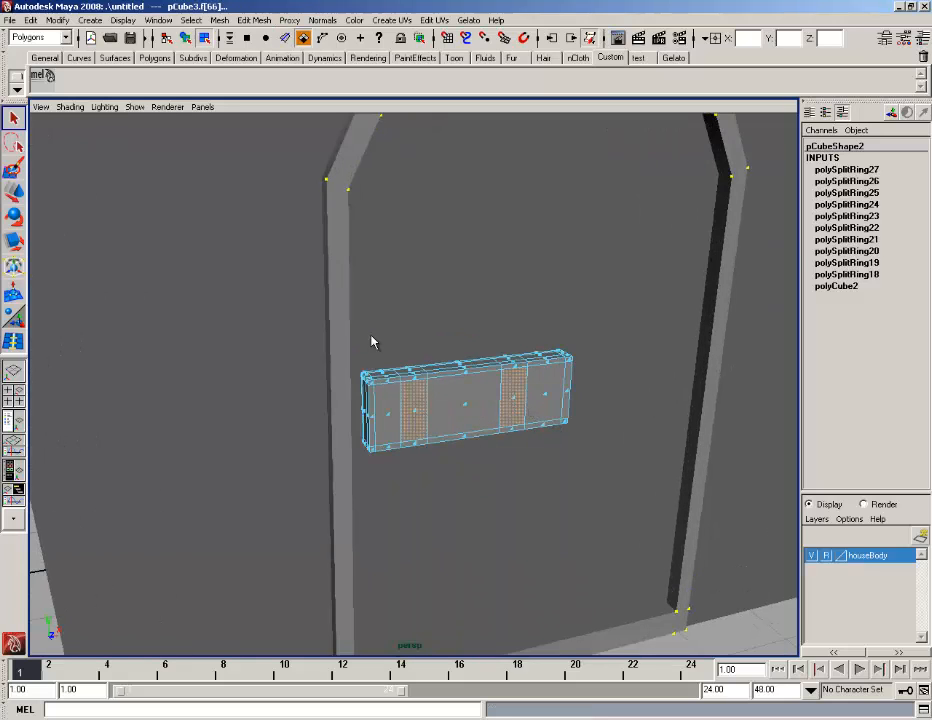
pyautogui.click(255, 20)
pyautogui.click(265, 62)
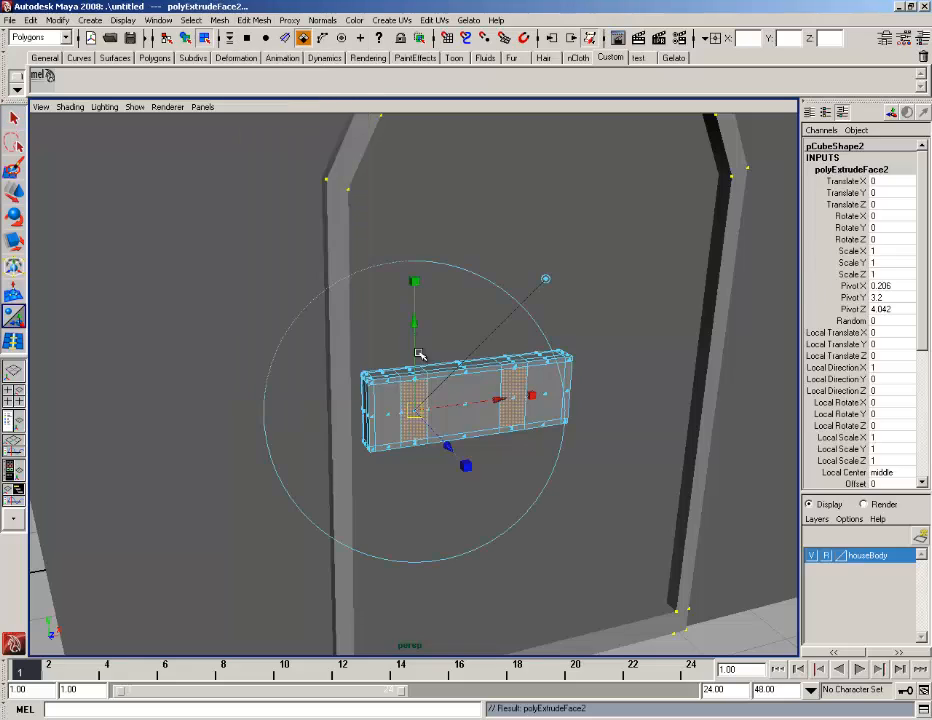
pyautogui.click(467, 467)
pyautogui.moveTo(414, 411); pyautogui.dragTo(407, 412)
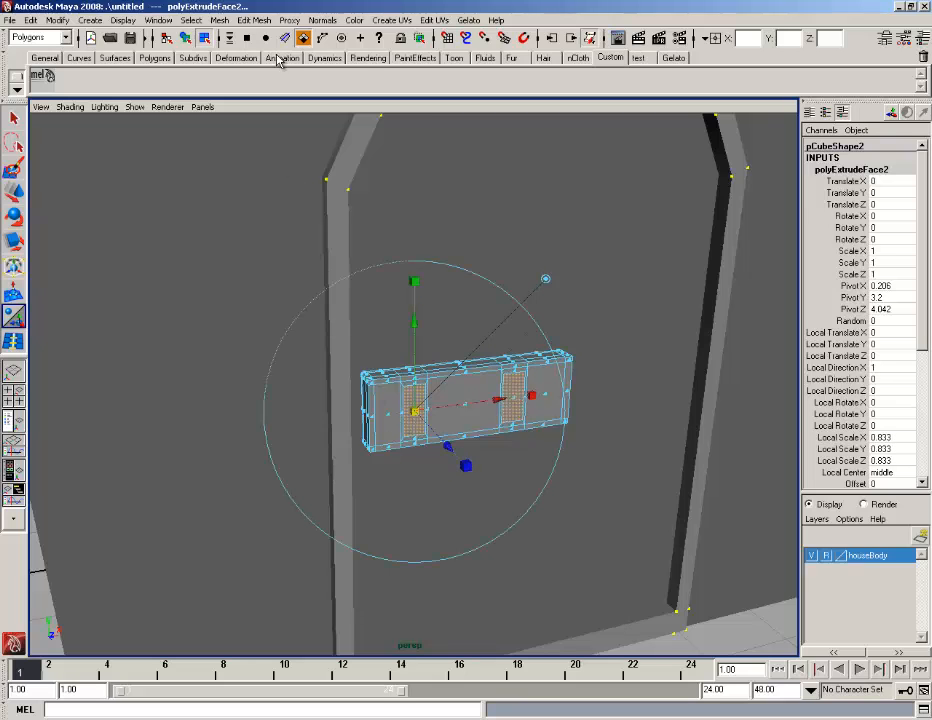
# Extrude the two inset faces again and push them into the block by about -0.05 Local Translate Z, returning to object mode.
pyautogui.click(253, 20)
pyautogui.click(262, 58)
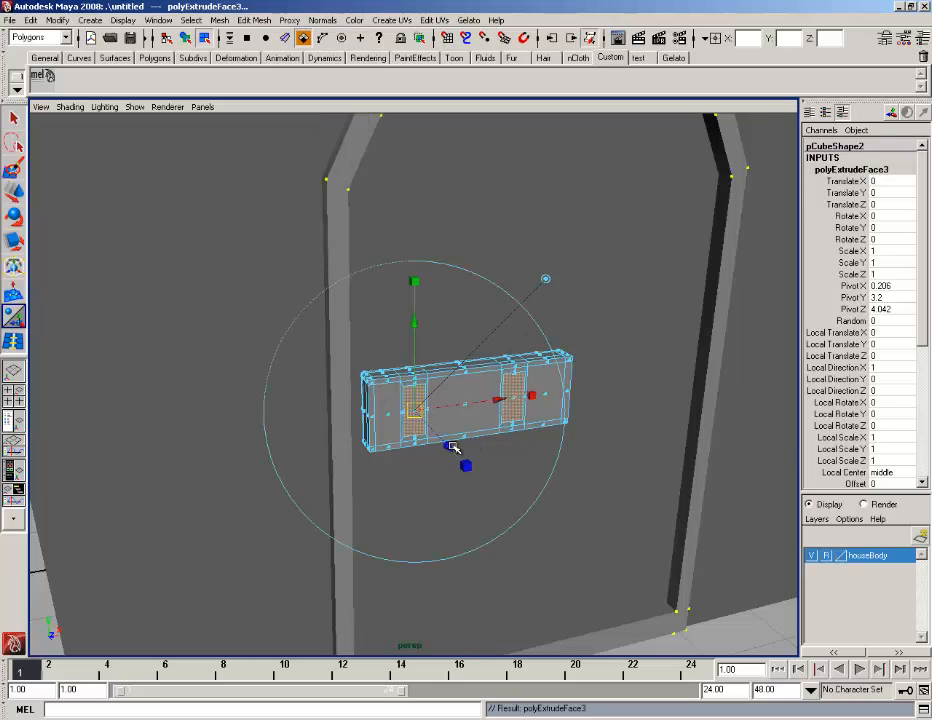
pyautogui.moveTo(453, 446); pyautogui.dragTo(450, 444)
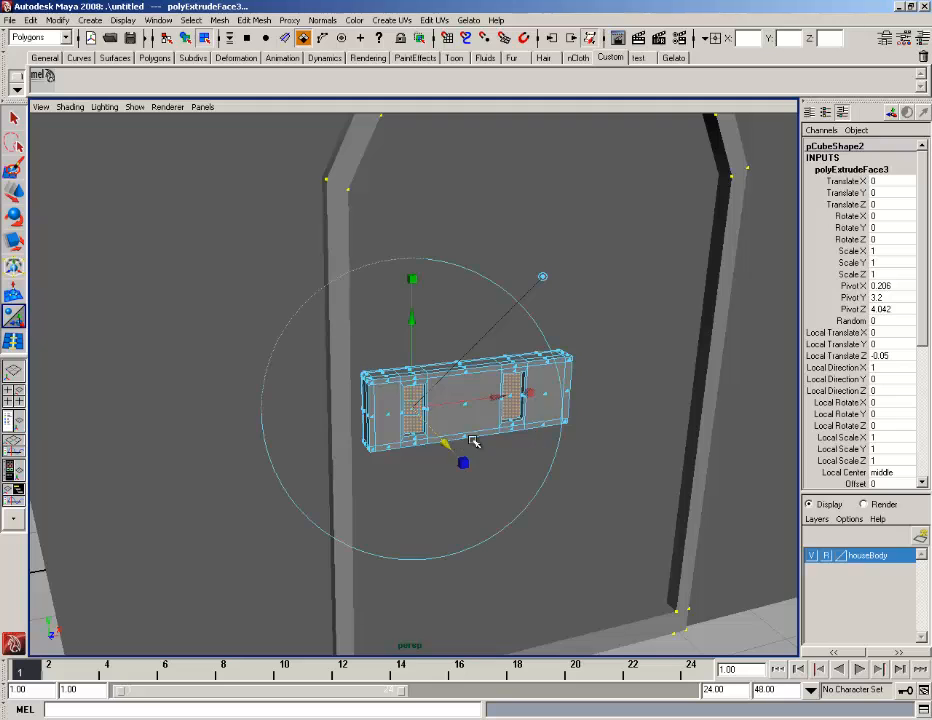
pyautogui.moveTo(547, 402); pyautogui.dragTo(575, 389, button='right')
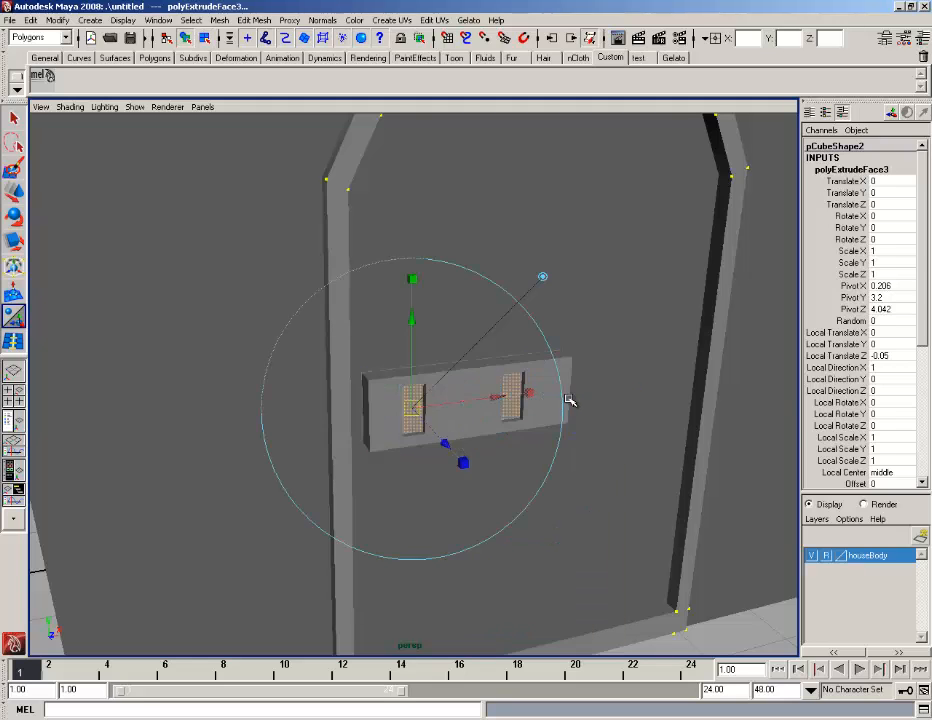
pyautogui.scroll(-3, 580, 420)
pyautogui.click(653, 589)
# Smooth the whole block with its two recesses, deselect it, and view the rounded result up close.
pyautogui.click(486, 404)
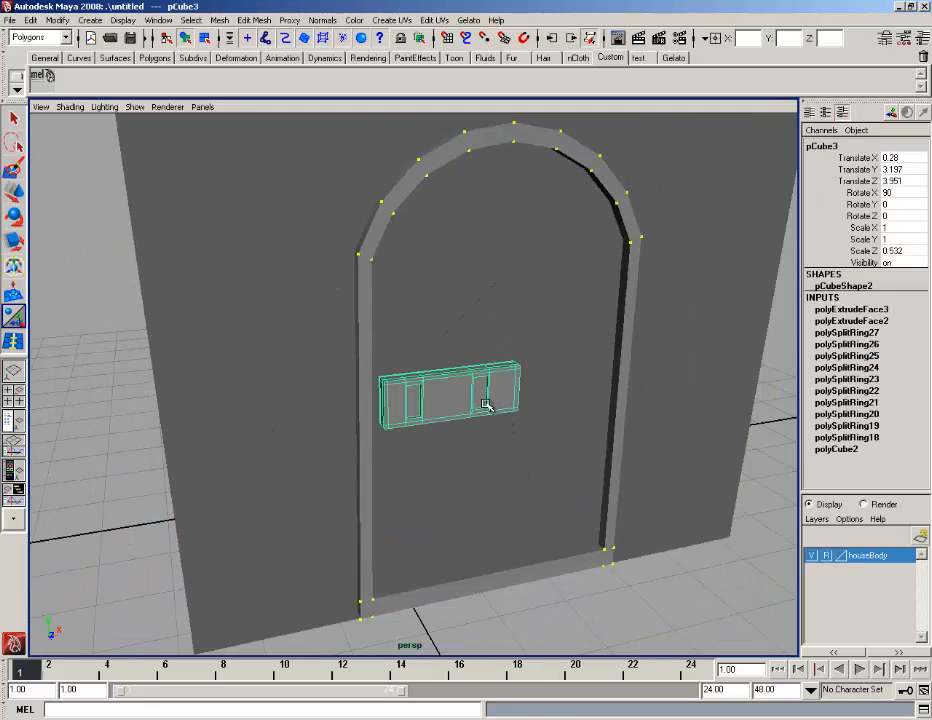
pyautogui.click(220, 20)
pyautogui.click(250, 94)
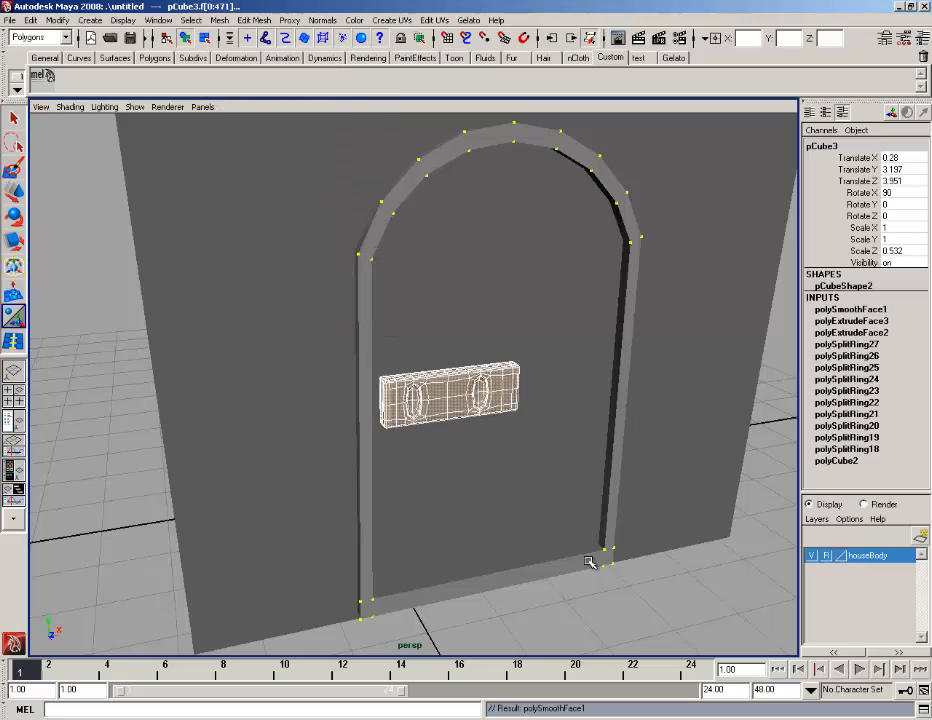
pyautogui.click(605, 595)
pyautogui.scroll(6, 480, 522)
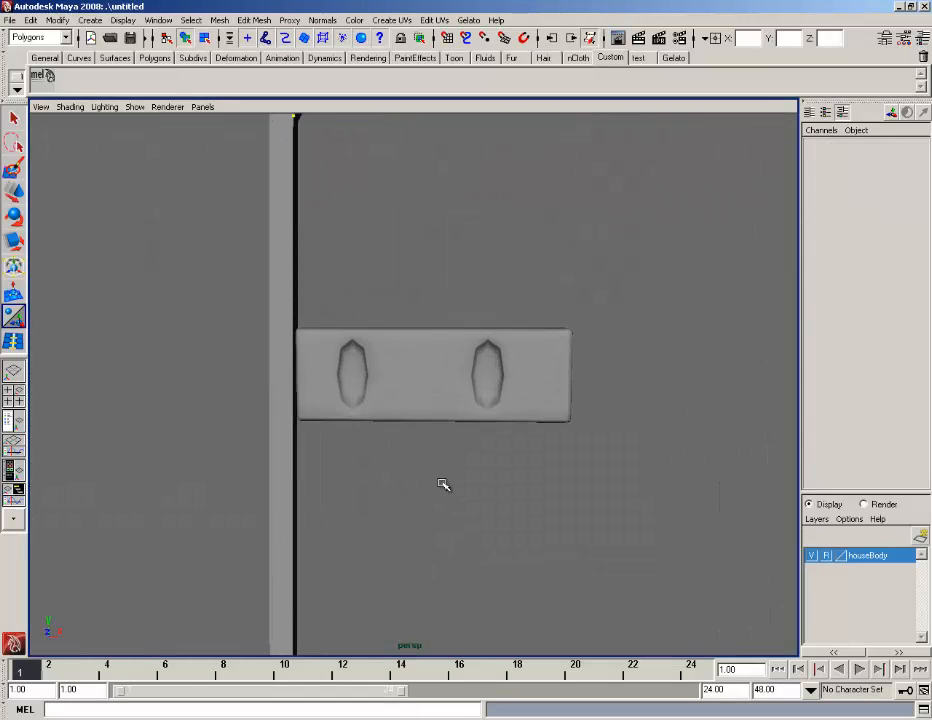
# Undo the block's smoothing and insert two vertical edge loops inside one recess and two horizontal ones near the recesses' upper and lower ends.
pyautogui.hotkey('ctrl', 'z')
pyautogui.hotkey('ctrl', 'z')
pyautogui.scroll(5, 395, 431)
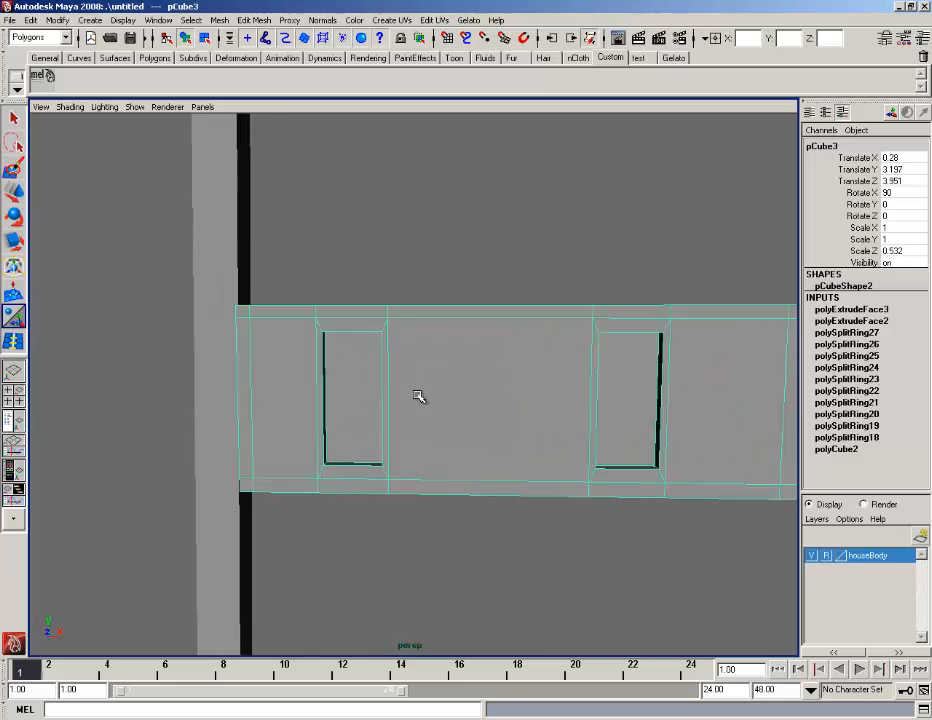
pyautogui.keyDown('alt'); pyautogui.moveTo(419, 397); pyautogui.dragTo(381, 377, button='middle'); pyautogui.keyUp('alt')
pyautogui.click(254, 20)
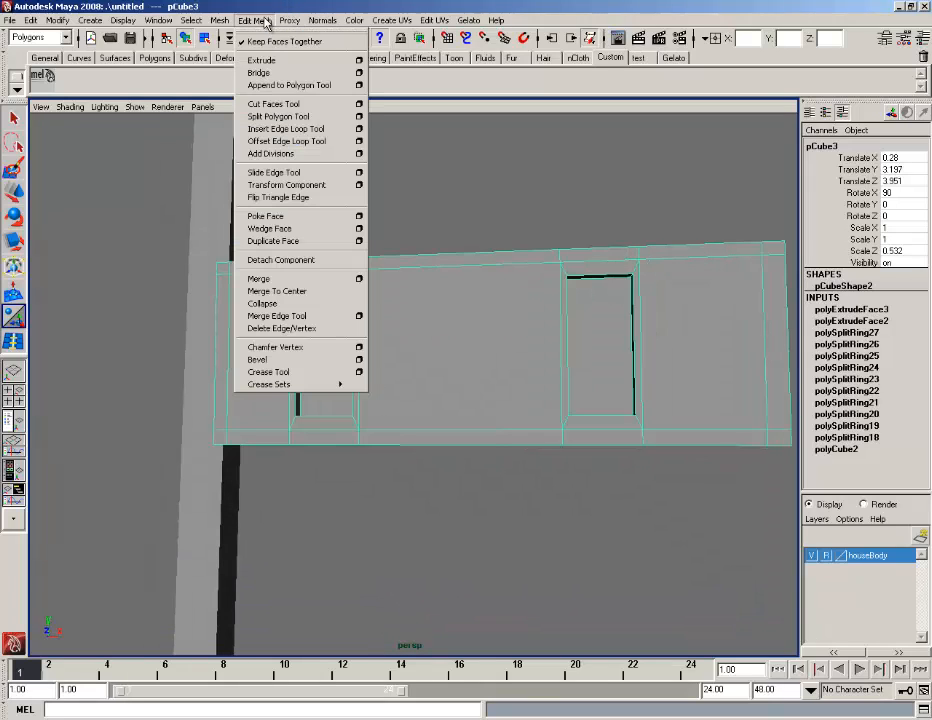
pyautogui.click(292, 117)
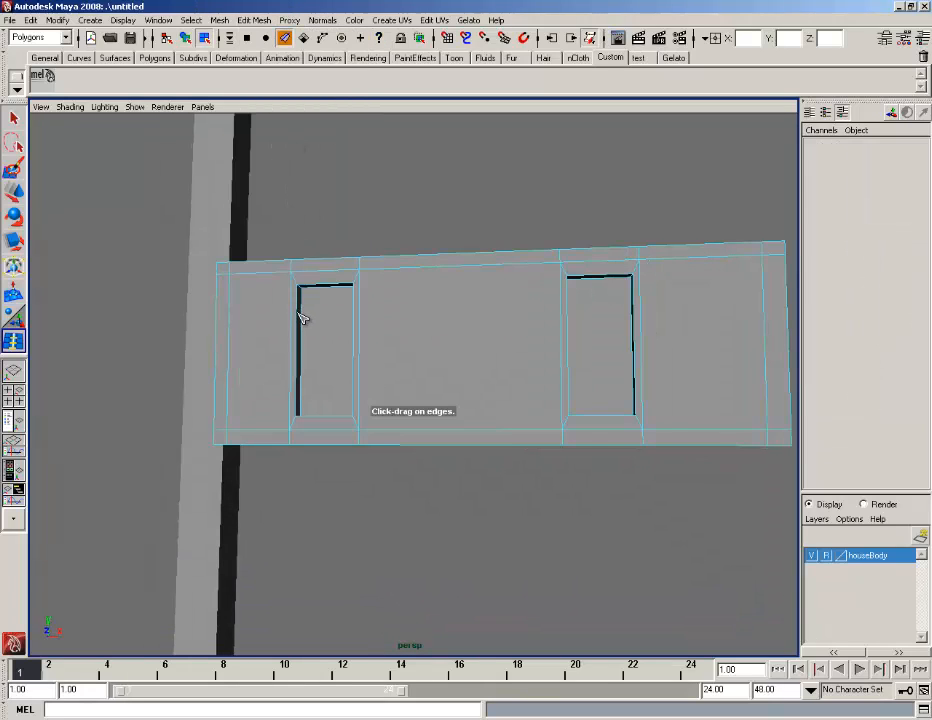
pyautogui.moveTo(303, 318); pyautogui.dragTo(347, 286)
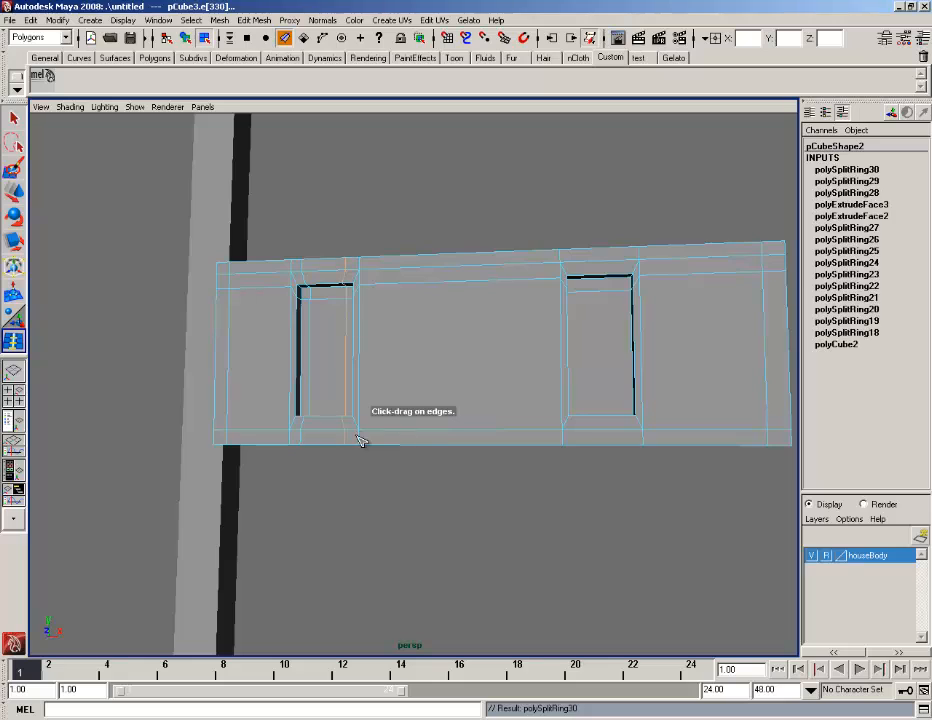
pyautogui.scroll(2, 354, 436)
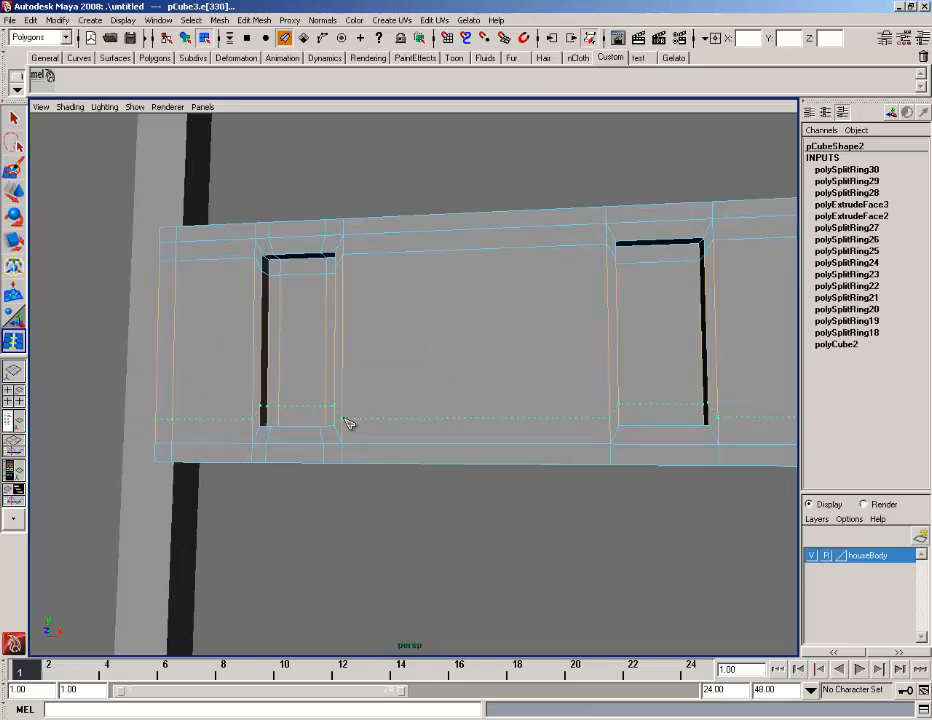
pyautogui.moveTo(346, 429); pyautogui.dragTo(347, 430)
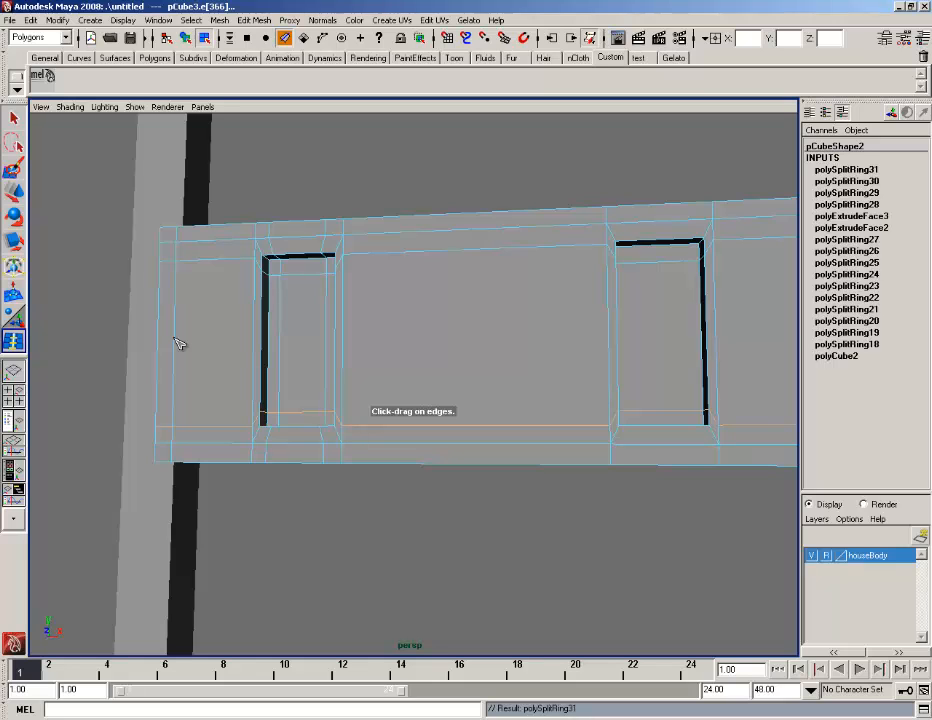
# Try smoothing the block in object mode, inspect its recesses up close, and undo the smoothing.
pyautogui.moveTo(354, 310); pyautogui.dragTo(401, 291, button='right')
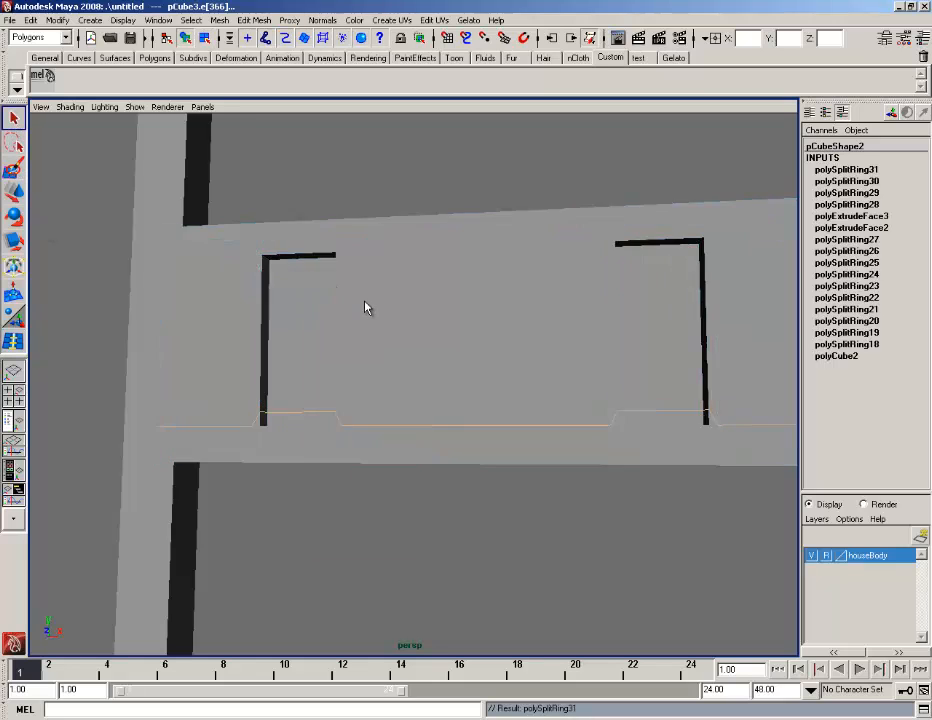
pyautogui.scroll(-3, 380, 330)
pyautogui.click(395, 343)
pyautogui.click(222, 20)
pyautogui.click(229, 96)
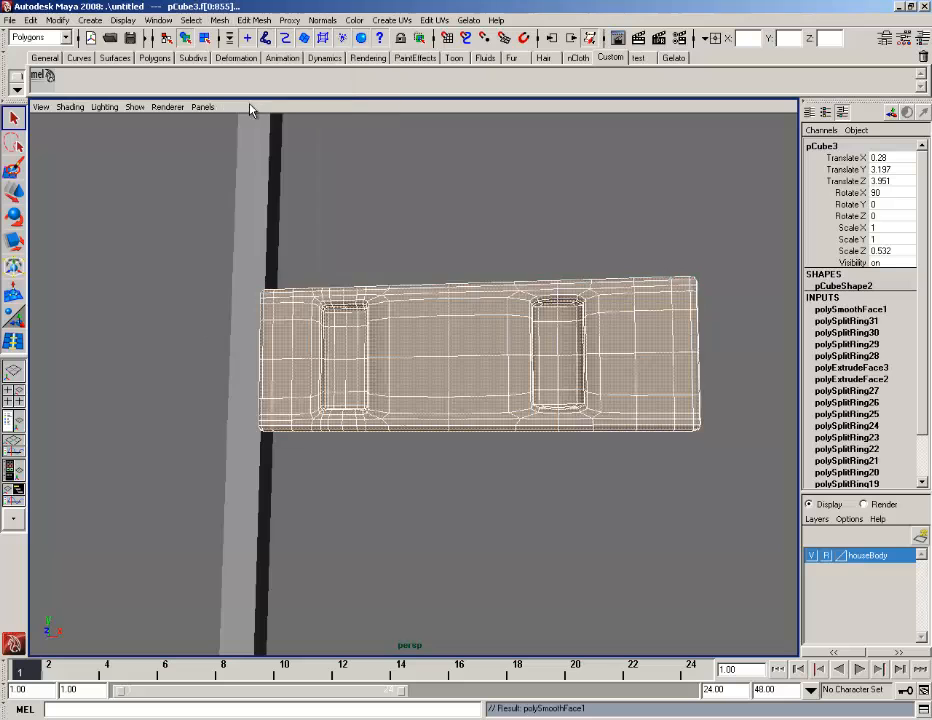
pyautogui.scroll(-5, 264, 152)
pyautogui.click(89, 299)
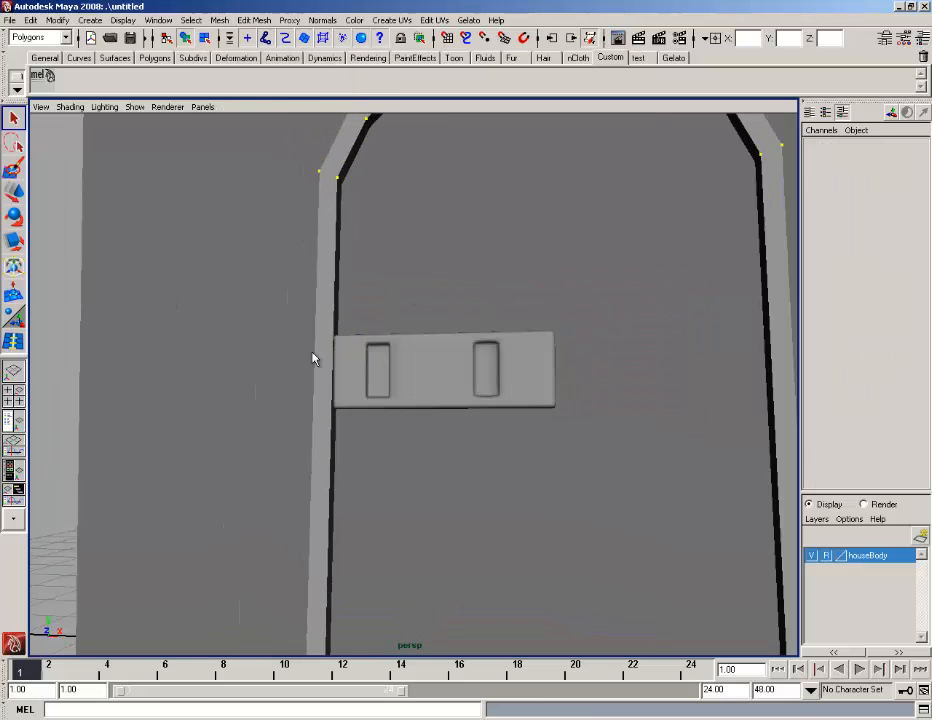
pyautogui.keyDown('alt'); pyautogui.moveTo(408, 402); pyautogui.dragTo(521, 403); pyautogui.keyUp('alt')
pyautogui.scroll(1, 521, 402)
pyautogui.scroll(6, 521, 408)
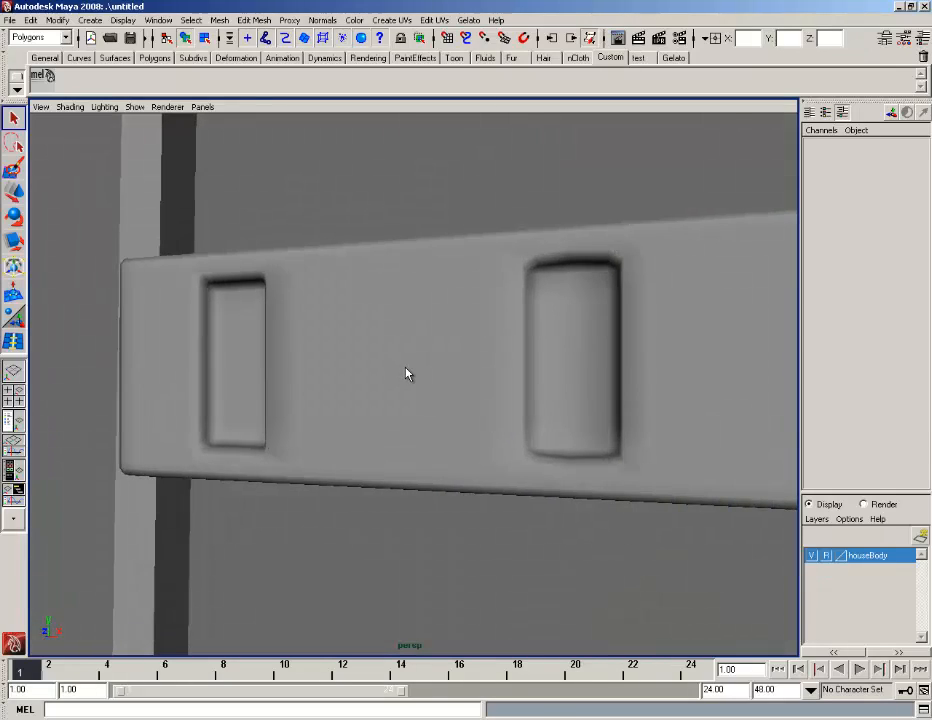
pyautogui.hotkey('ctrl', 'z')
pyautogui.hotkey('ctrl', 'z')
# Move the low-poly block back toward the door to a Translate Z of about 3.612.
pyautogui.keyDown('alt'); pyautogui.moveTo(406, 374); pyautogui.dragTo(441, 366); pyautogui.keyUp('alt')
pyautogui.scroll(-5, 535, 405)
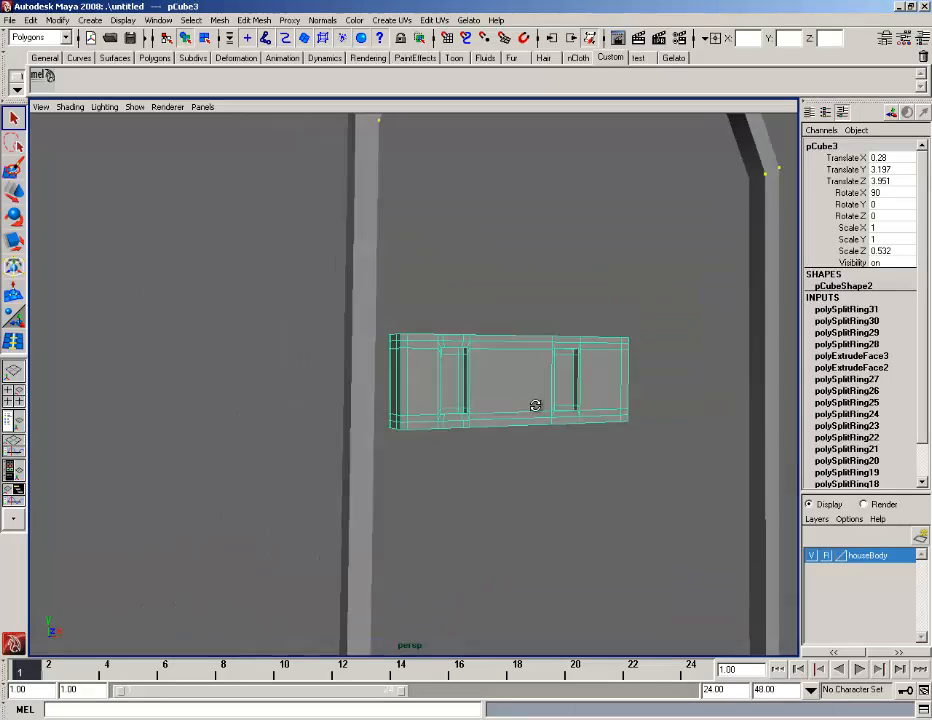
pyautogui.moveTo(535, 405)
pyautogui.keyDown('alt'); pyautogui.mouseDown()
pyautogui.moveTo(563, 410)
pyautogui.moveTo(562, 387)
pyautogui.moveTo(540, 387)
pyautogui.mouseUp(); pyautogui.keyUp('alt')
pyautogui.press('w')
pyautogui.scroll(-4, 589, 427)
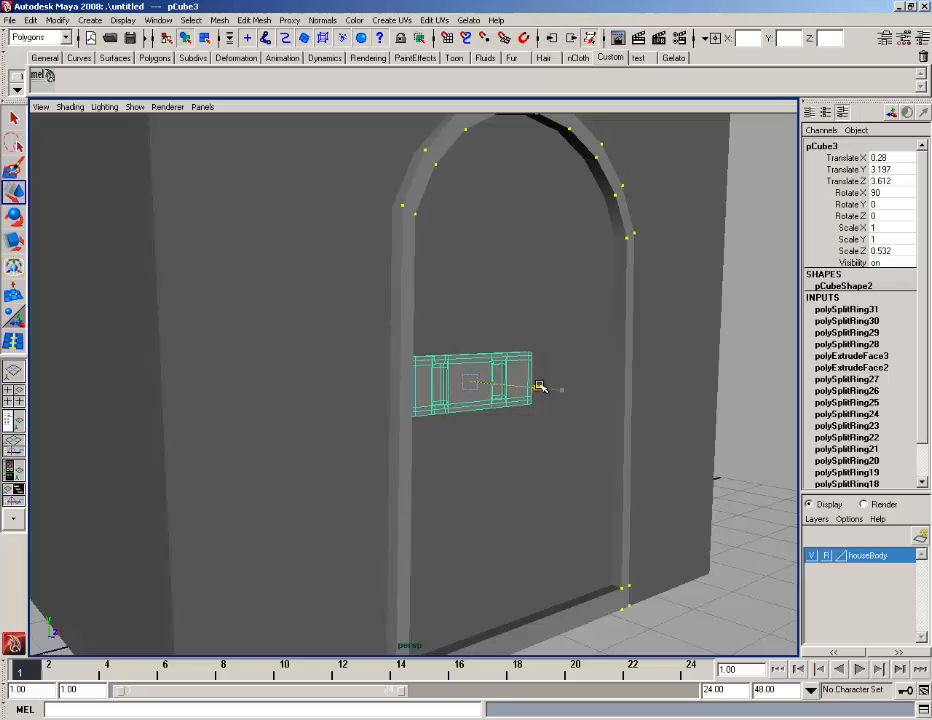
# Duplicate the slotted block and move the copy straight down so it sits just below the original on the door.
pyautogui.hotkey('ctrl', 'd')
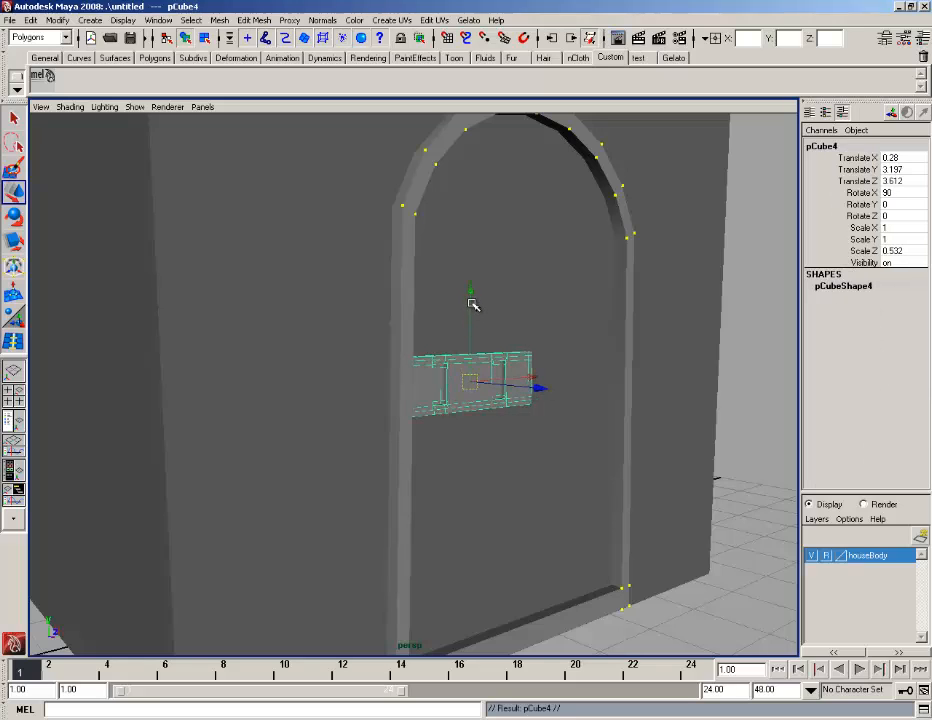
pyautogui.moveTo(472, 291); pyautogui.dragTo(470, 368)
pyautogui.click(660, 590)
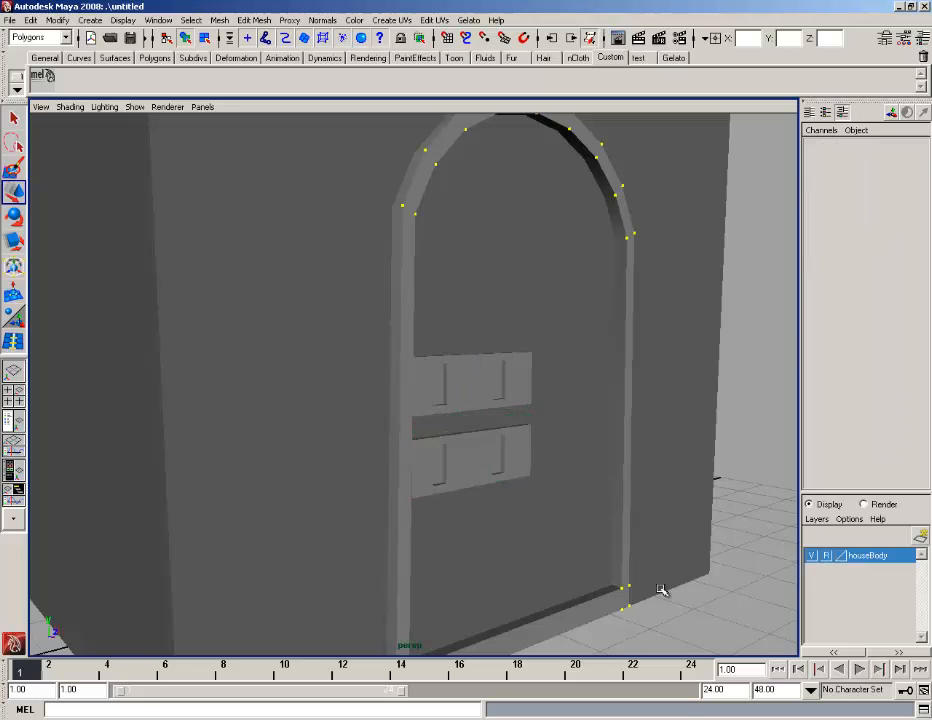
pyautogui.keyDown('alt'); pyautogui.moveTo(563, 511); pyautogui.dragTo(516, 502, button='right'); pyautogui.keyUp('alt')
pyautogui.keyDown('alt'); pyautogui.moveTo(470, 432); pyautogui.dragTo(412, 435); pyautogui.keyUp('alt')
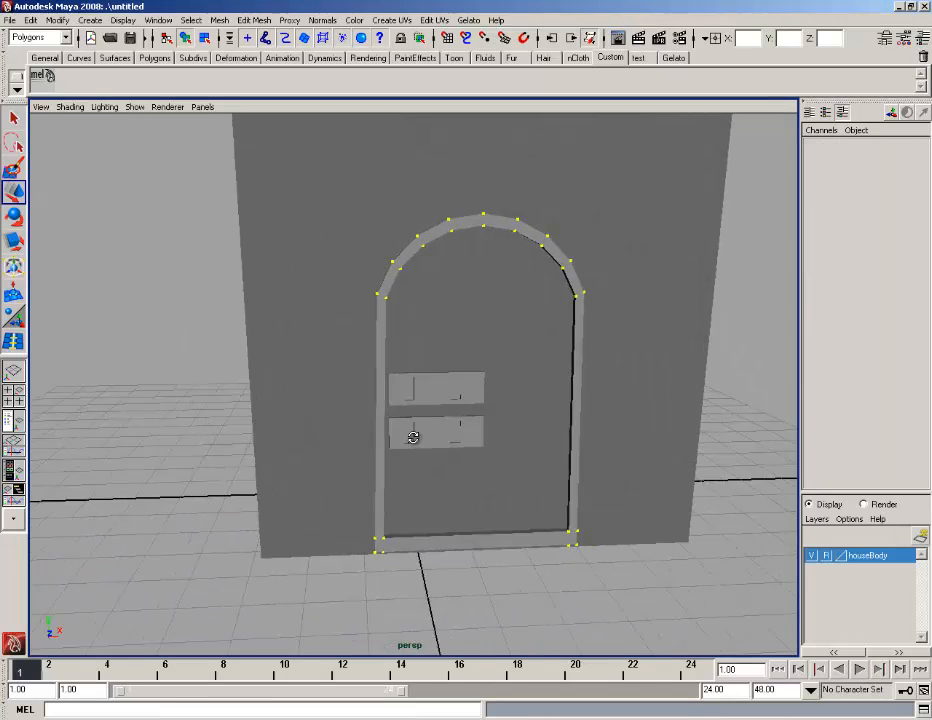
pyautogui.click(412, 435)
pyautogui.moveTo(531, 429); pyautogui.dragTo(508, 386)
pyautogui.click(473, 393)
pyautogui.click(630, 607)
pyautogui.keyDown('alt'); pyautogui.moveTo(630, 607); pyautogui.dragTo(630, 545); pyautogui.keyUp('alt')
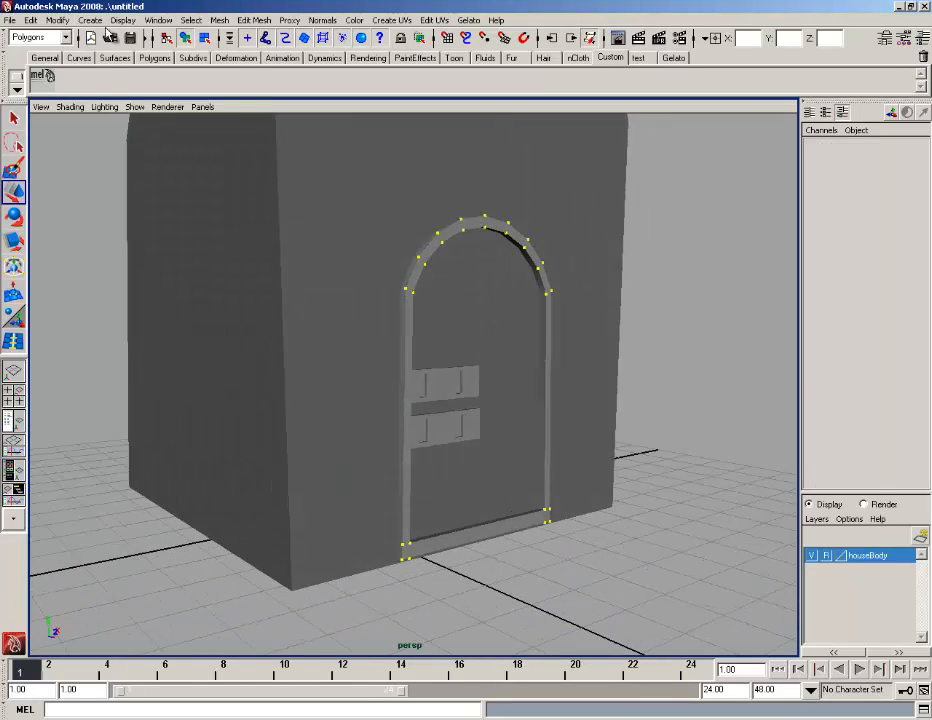
# Create a polygon torus on the grid in front of the door with a radius of about 2.546 and section radius 0.5.
pyautogui.click(90, 20)
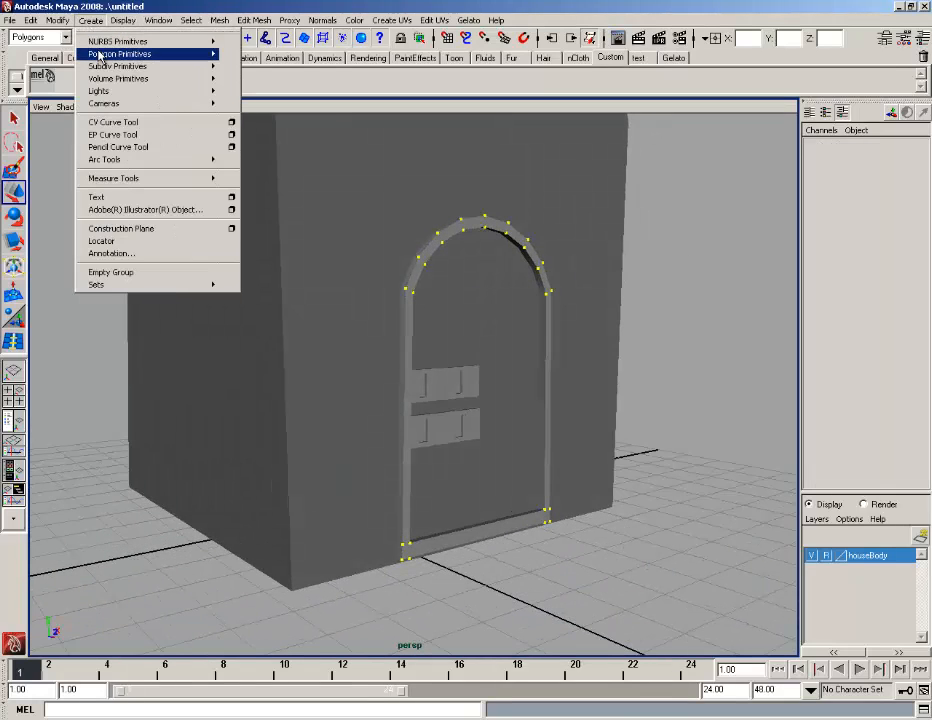
pyautogui.moveTo(100, 55)
pyautogui.click(276, 124)
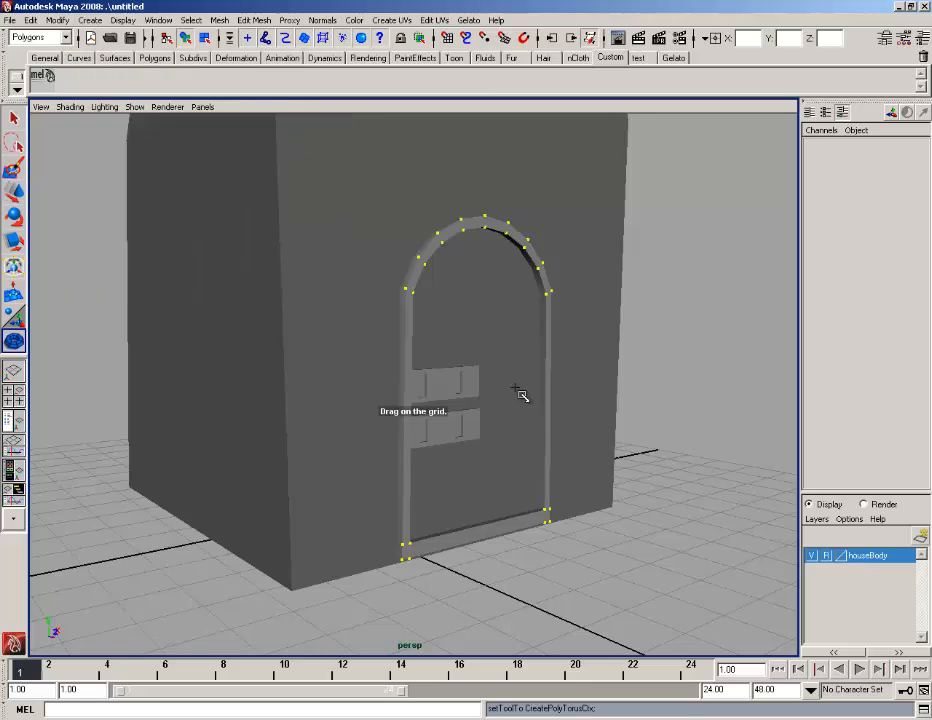
pyautogui.keyDown('alt'); pyautogui.moveTo(515, 388); pyautogui.dragTo(503, 425); pyautogui.keyUp('alt')
pyautogui.keyDown('alt'); pyautogui.moveTo(503, 425); pyautogui.dragTo(498, 468, button='right'); pyautogui.keyUp('alt')
pyautogui.moveTo(514, 536)
pyautogui.mouseDown()
pyautogui.moveTo(624, 568)
pyautogui.moveTo(602, 537)
pyautogui.mouseUp()
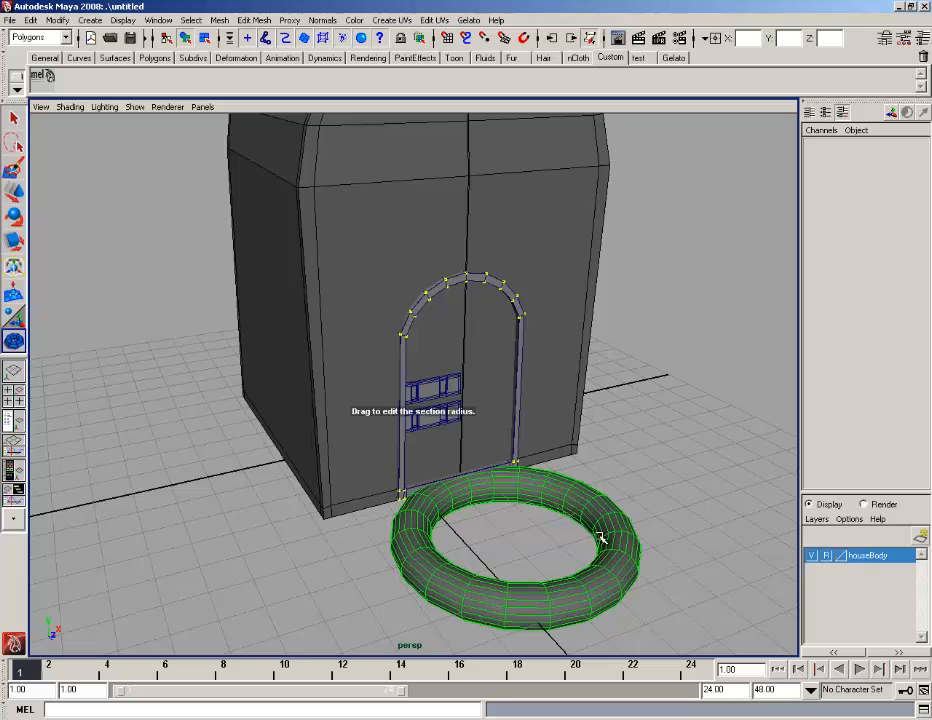
pyautogui.click(924, 40)
pyautogui.moveTo(676, 525); pyautogui.dragTo(729, 458, button='right')
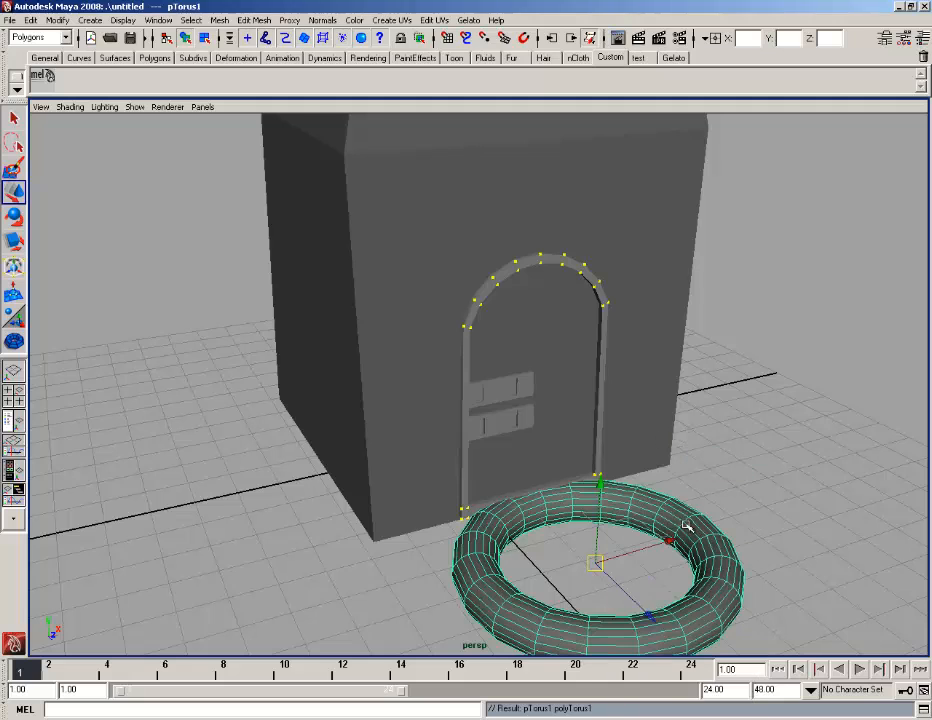
pyautogui.click(761, 472)
pyautogui.click(693, 528)
pyautogui.click(925, 40)
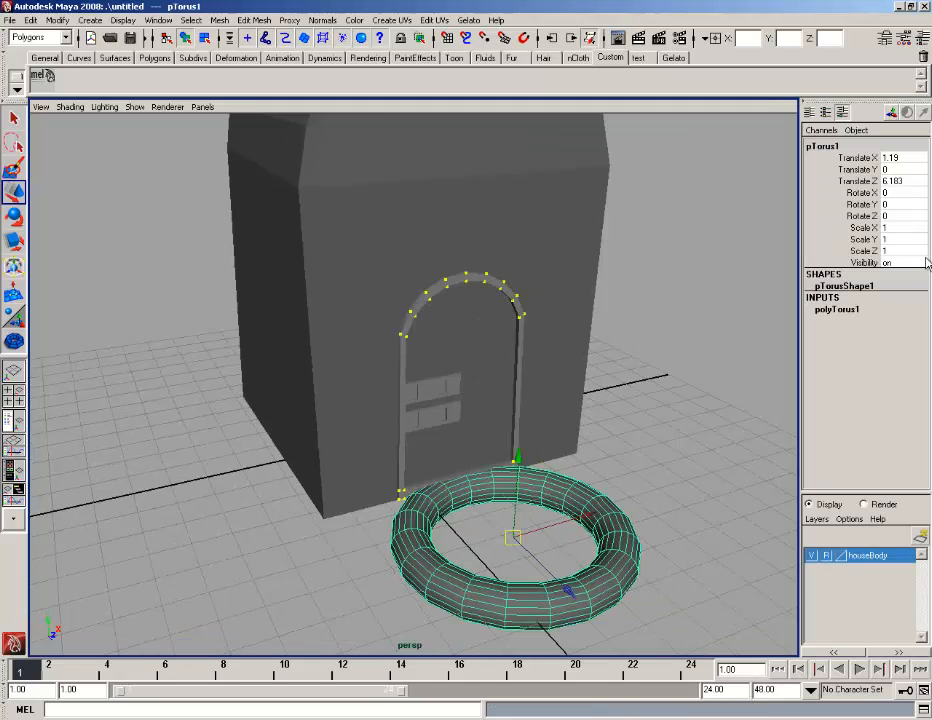
# Set the torus's Subdivisions Axis and Subdivisions Height to 12.
pyautogui.click(832, 310)
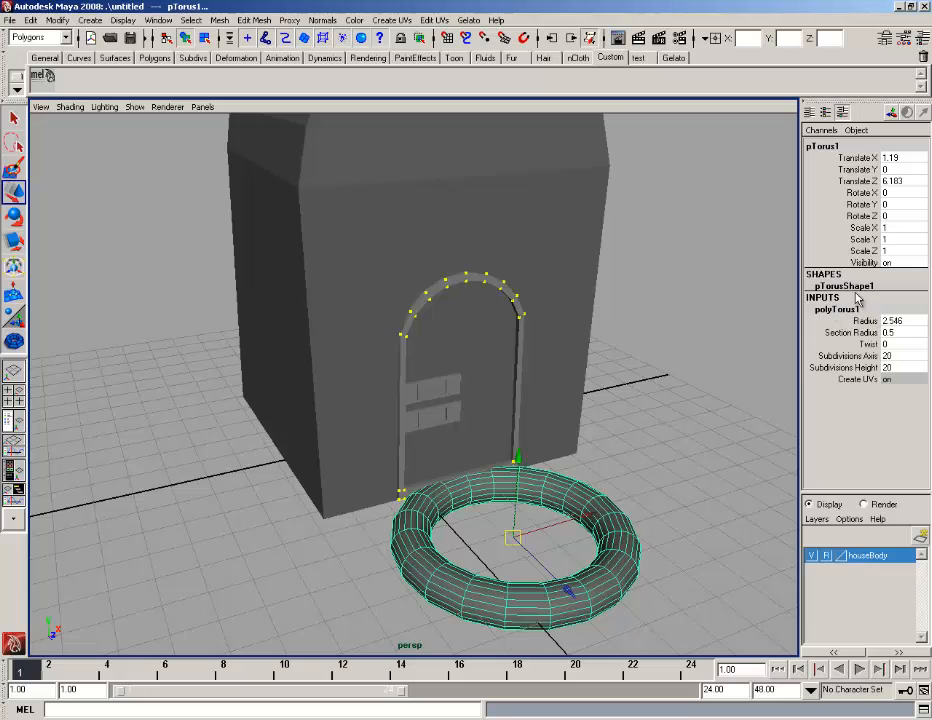
pyautogui.click(866, 356)
pyautogui.moveTo(893, 356); pyautogui.dragTo(890, 369)
pyautogui.write('12')
pyautogui.press('Return')
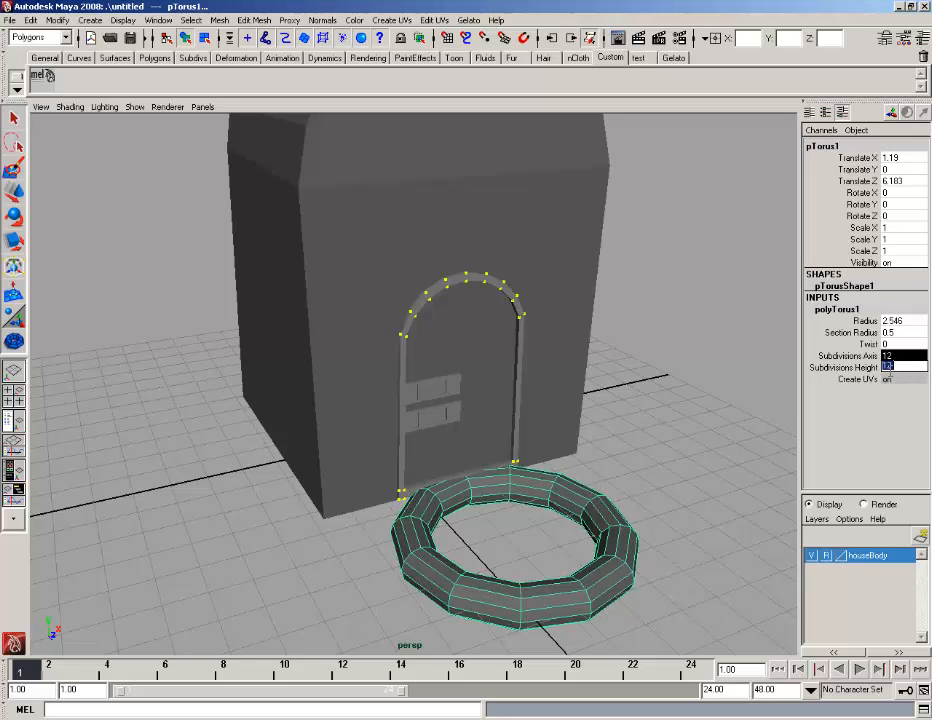
# Reduce the torus's radius to about 1.946 and its section radius to 0.1 to make a thin ring.
pyautogui.click(862, 320)
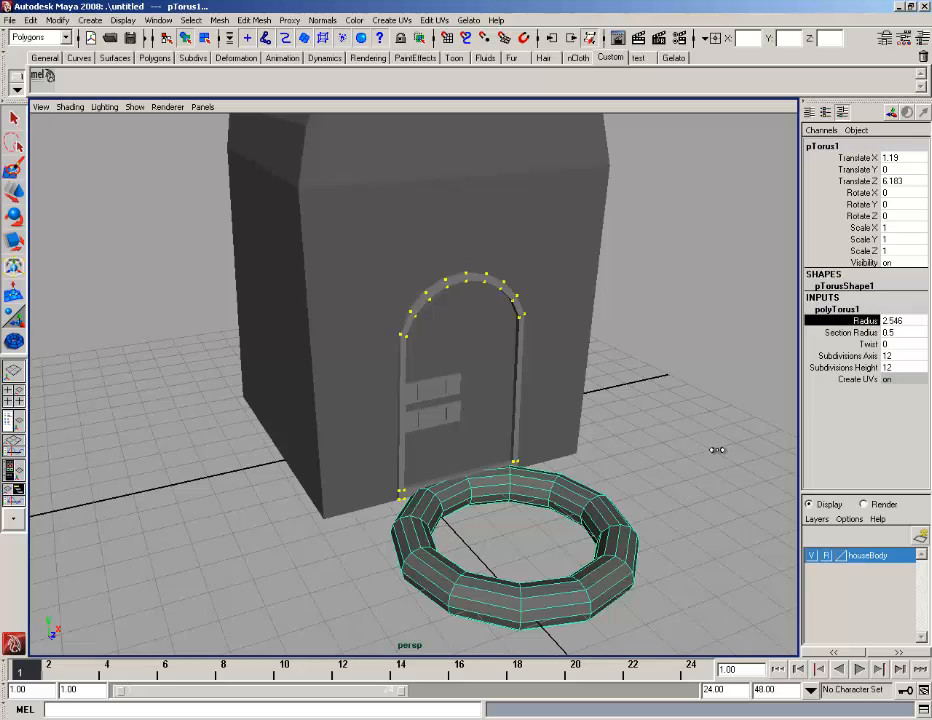
pyautogui.moveTo(716, 447); pyautogui.dragTo(712, 448, button='middle')
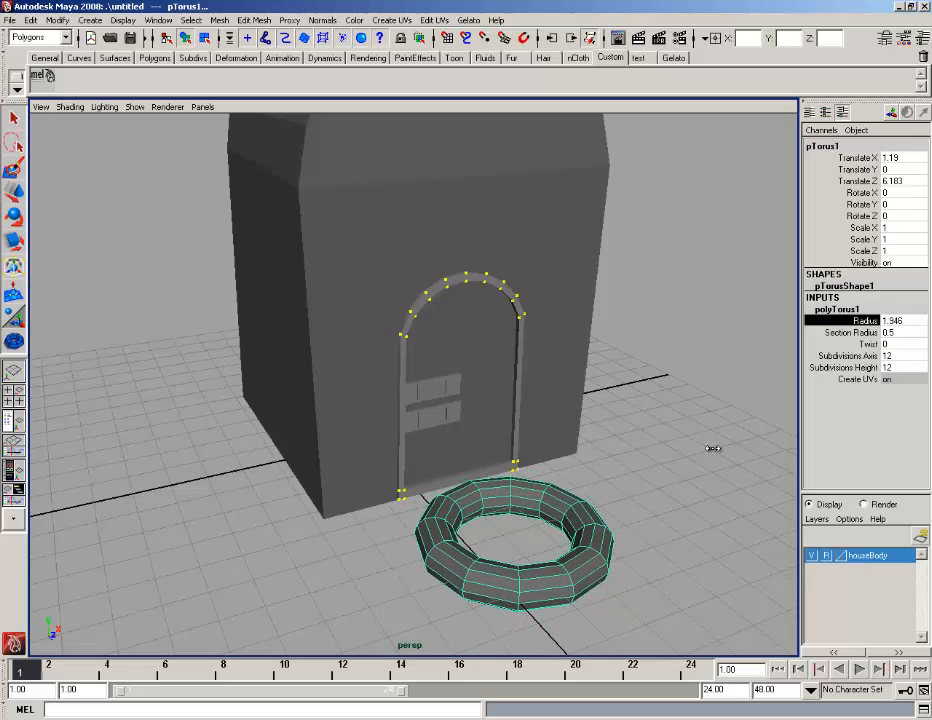
pyautogui.click(866, 345)
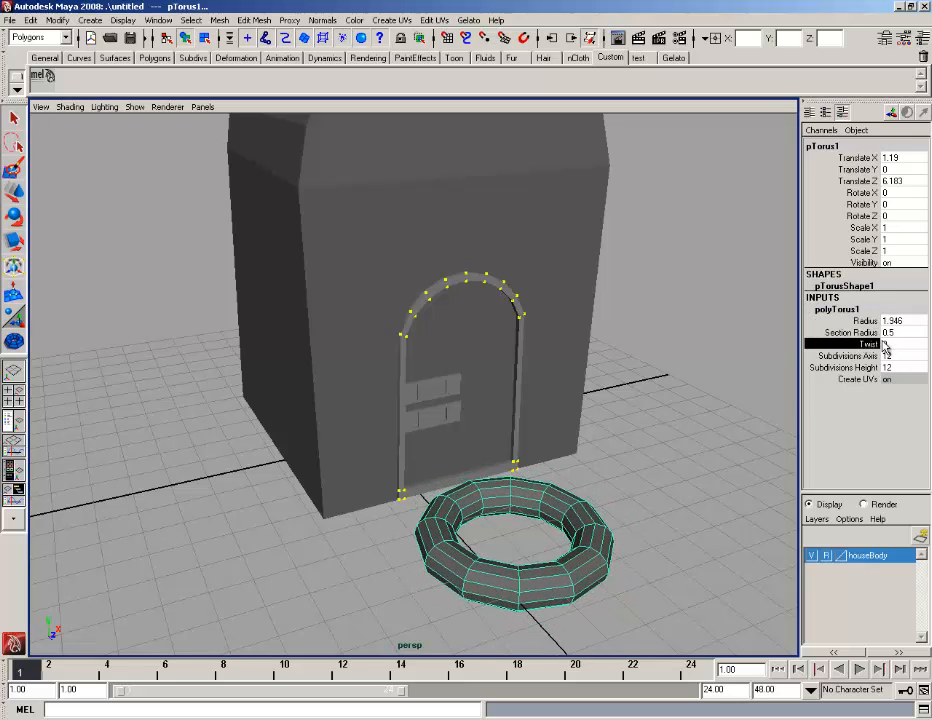
pyautogui.click(860, 332)
pyautogui.moveTo(696, 444); pyautogui.dragTo(696, 442, button='middle')
pyautogui.keyDown('alt'); pyautogui.moveTo(672, 458); pyautogui.dragTo(664, 472, button='right'); pyautogui.keyUp('alt')
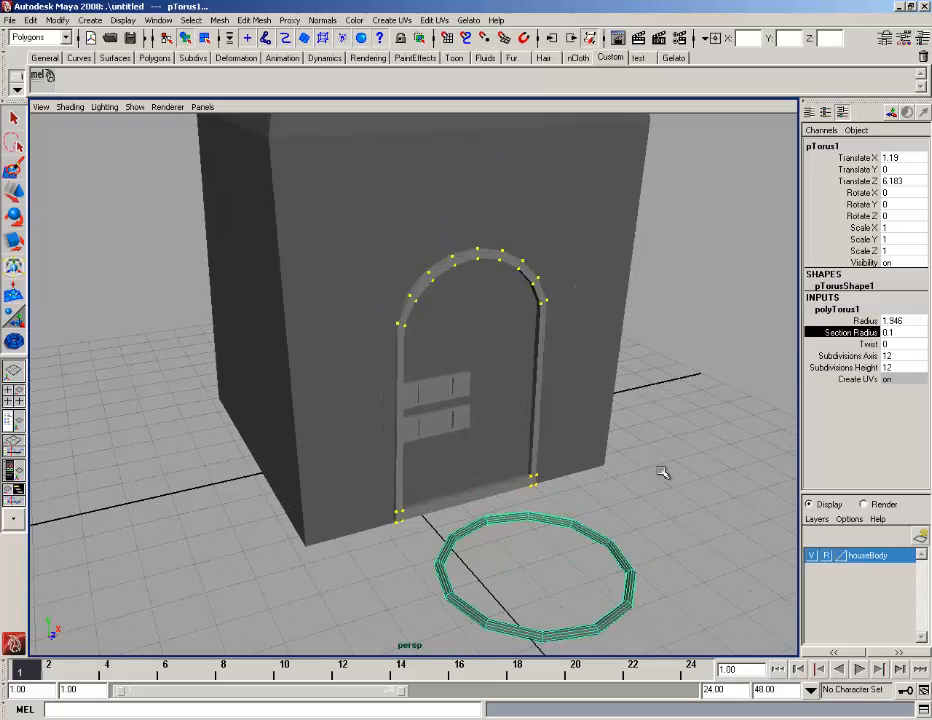
pyautogui.keyDown('alt'); pyautogui.moveTo(664, 472); pyautogui.dragTo(614, 459, button='middle'); pyautogui.keyUp('alt')
pyautogui.keyDown('alt'); pyautogui.moveTo(614, 459); pyautogui.dragTo(610, 489, button='right'); pyautogui.keyUp('alt')
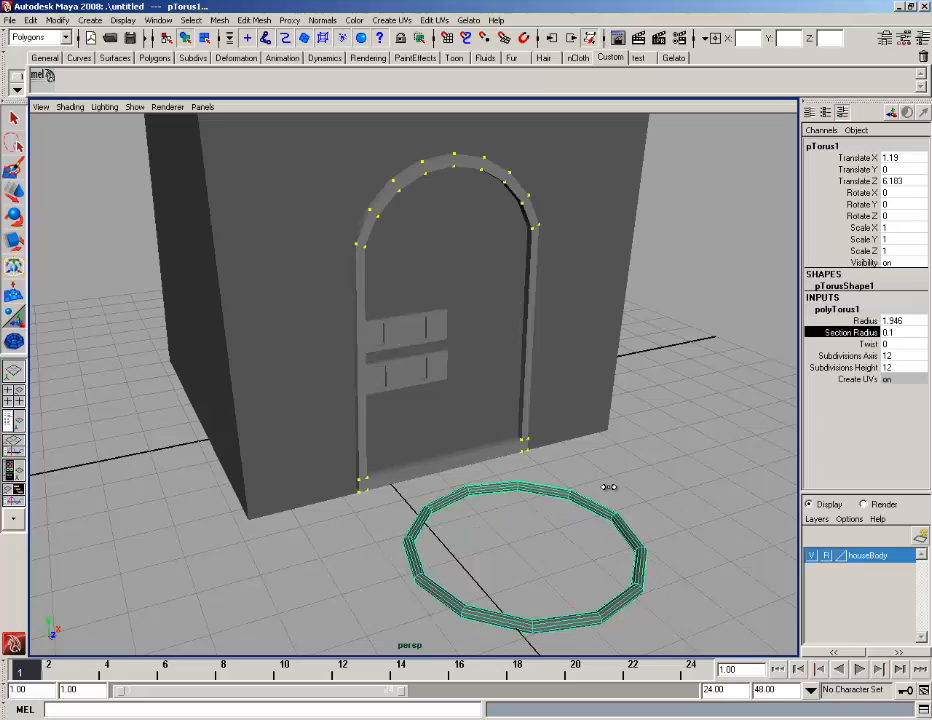
pyautogui.moveTo(608, 487); pyautogui.dragTo(606, 482, button='middle')
# Delete the faces on the ring's negative X side to leave a half ring, and reselect it in object mode.
pyautogui.moveTo(616, 518); pyautogui.dragTo(617, 507, button='right')
pyautogui.scroll(-3, 600, 521)
pyautogui.keyDown('alt'); pyautogui.moveTo(599, 522); pyautogui.dragTo(499, 545); pyautogui.keyUp('alt')
pyautogui.moveTo(360, 440); pyautogui.dragTo(465, 601)
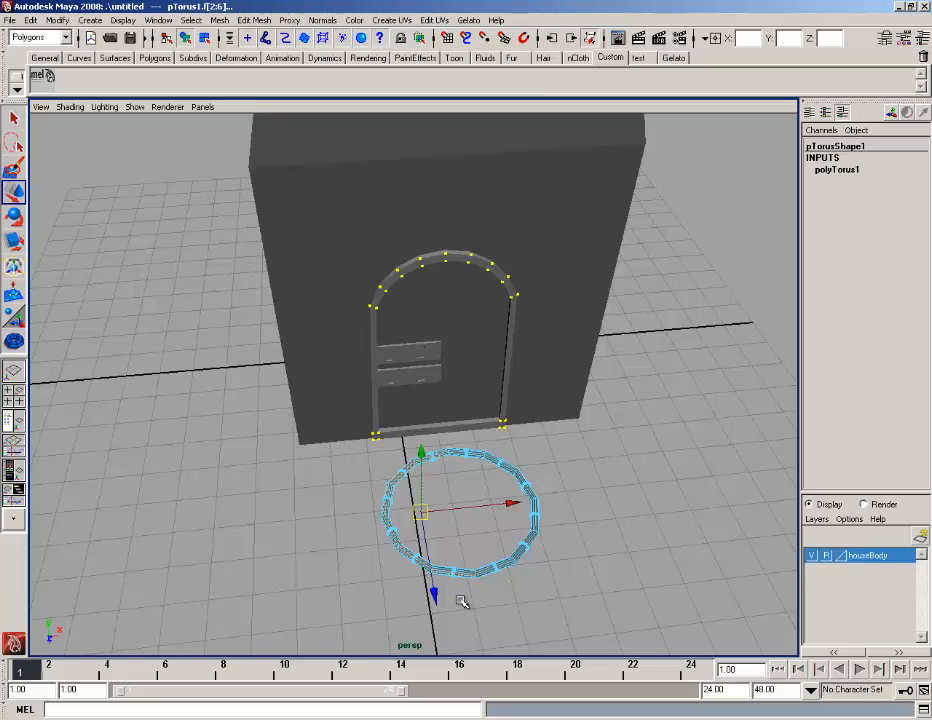
pyautogui.press('Delete')
pyautogui.scroll(3, 476, 576)
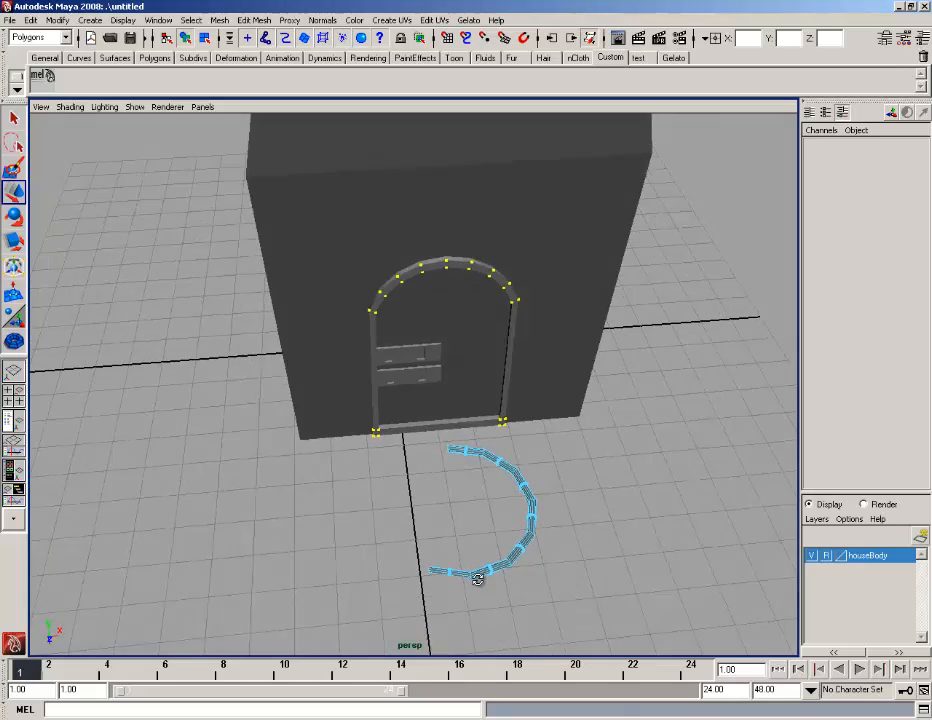
pyautogui.moveTo(485, 474); pyautogui.dragTo(515, 452, button='right')
pyautogui.click(520, 537)
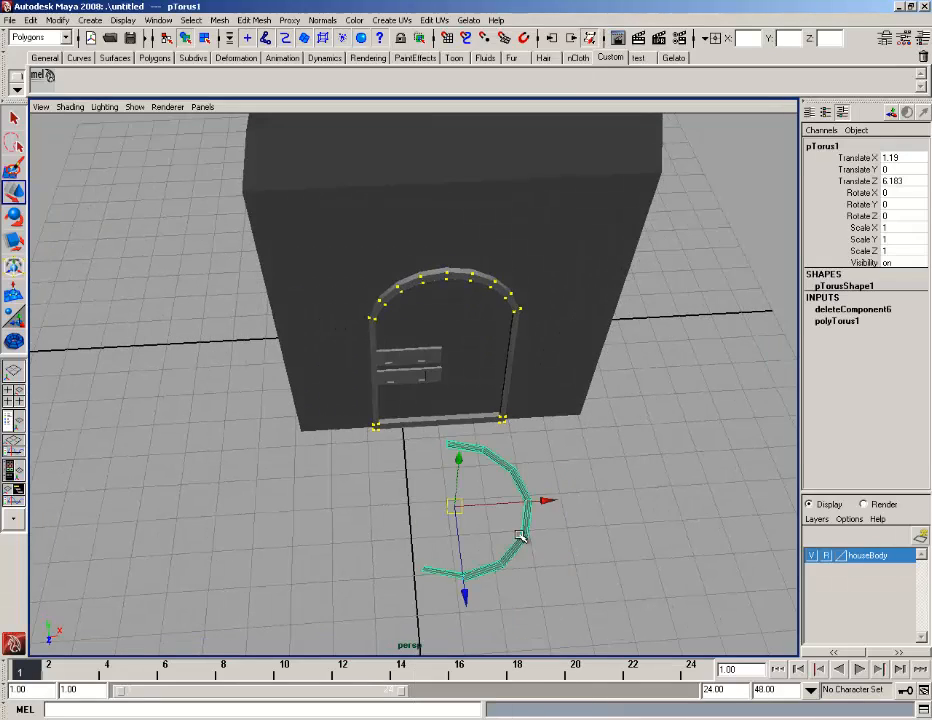
# Rotate the half ring to about 11.3° in Y and 7.1° in Z, checking it in the top view.
pyautogui.click(15, 217)
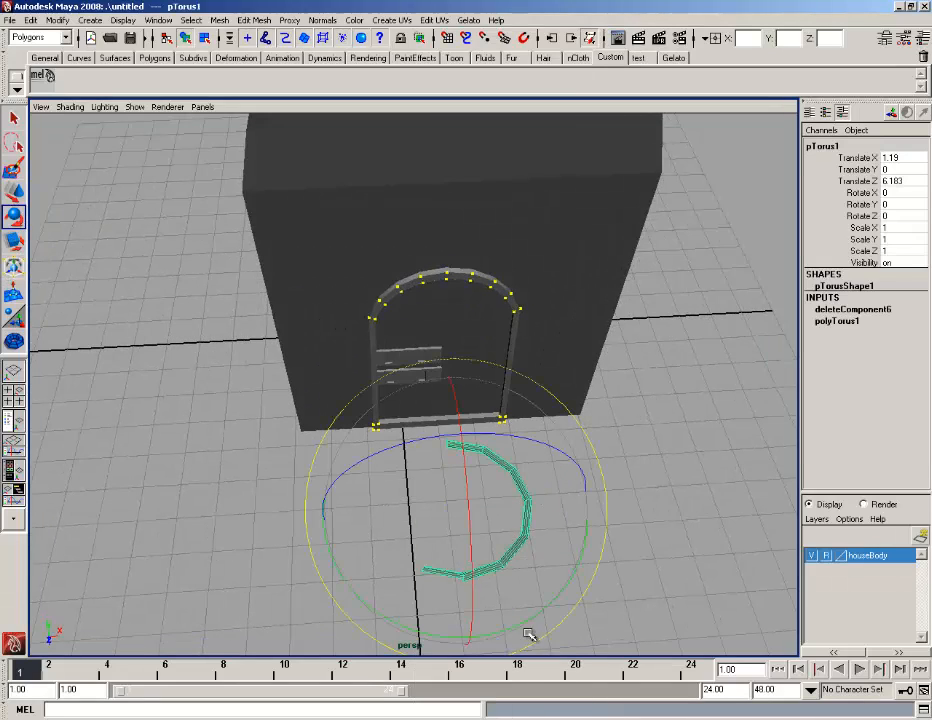
pyautogui.moveTo(568, 648); pyautogui.dragTo(512, 593)
pyautogui.scroll(4, 506, 576)
pyautogui.press('space')
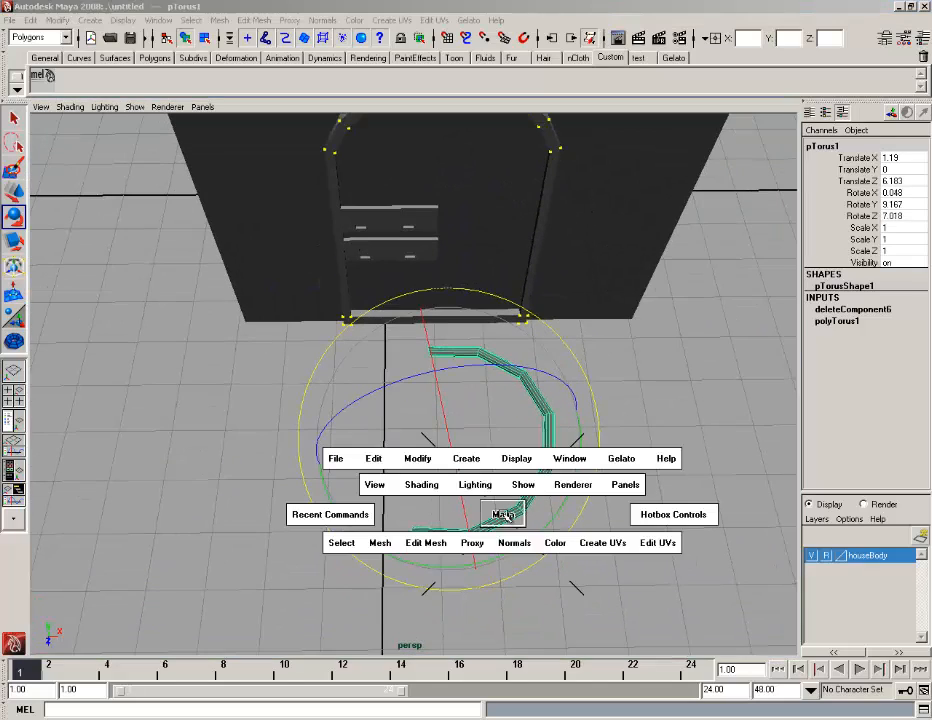
pyautogui.moveTo(503, 510); pyautogui.dragTo(476, 514)
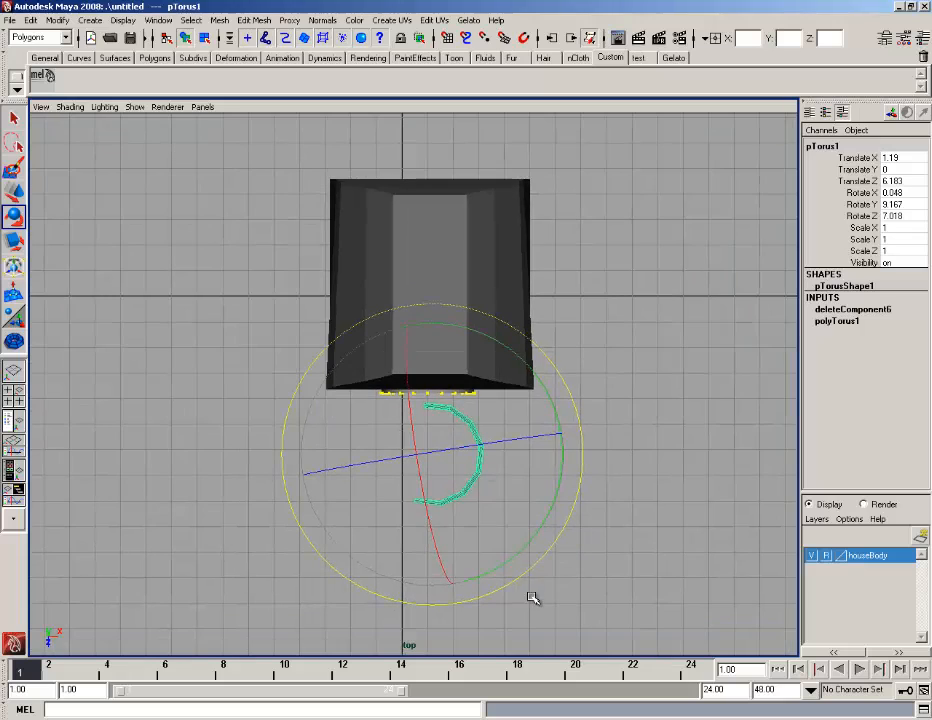
pyautogui.moveTo(522, 578); pyautogui.dragTo(476, 532)
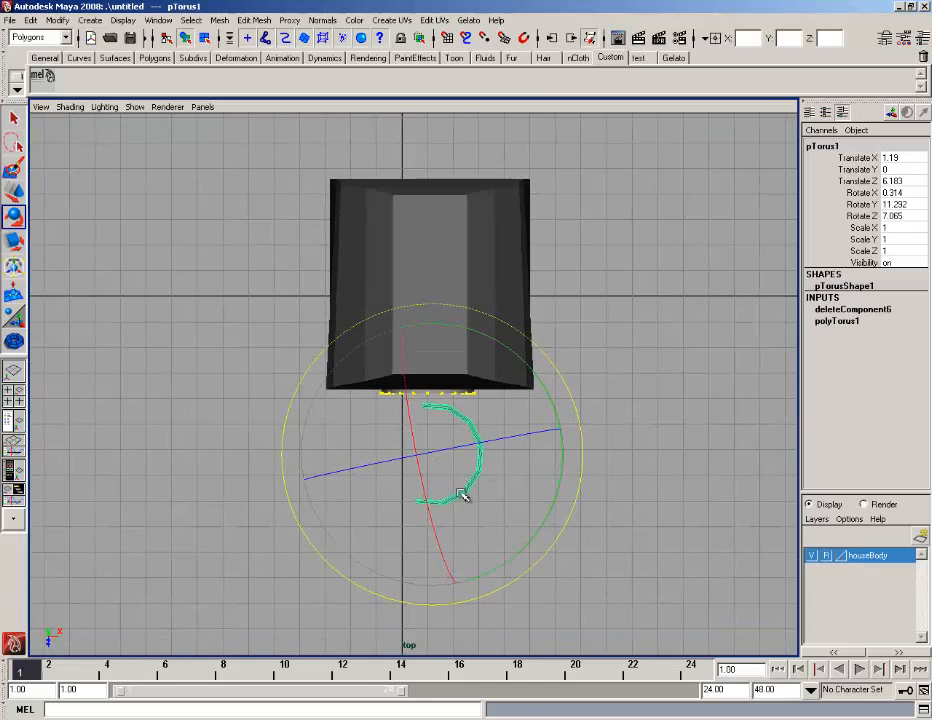
# Delete the end faces on the half ring's negative X side to shorten it into a shallower arc.
pyautogui.moveTo(463, 497); pyautogui.dragTo(463, 503, button='right')
pyautogui.moveTo(385, 359); pyautogui.dragTo(435, 543)
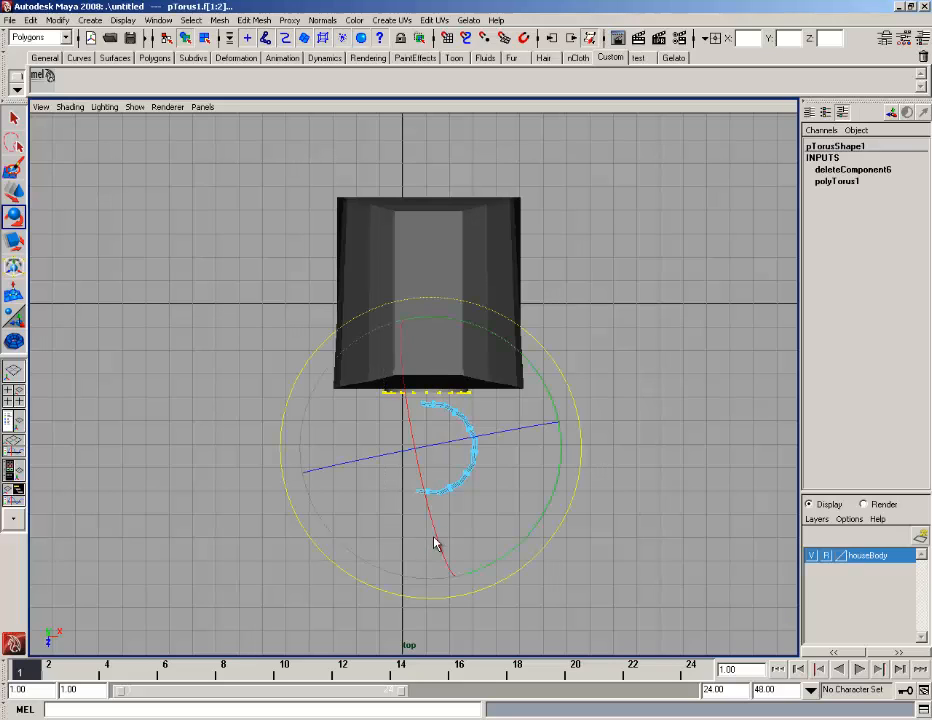
pyautogui.press('Delete')
pyautogui.moveTo(457, 474); pyautogui.dragTo(490, 459, button='right')
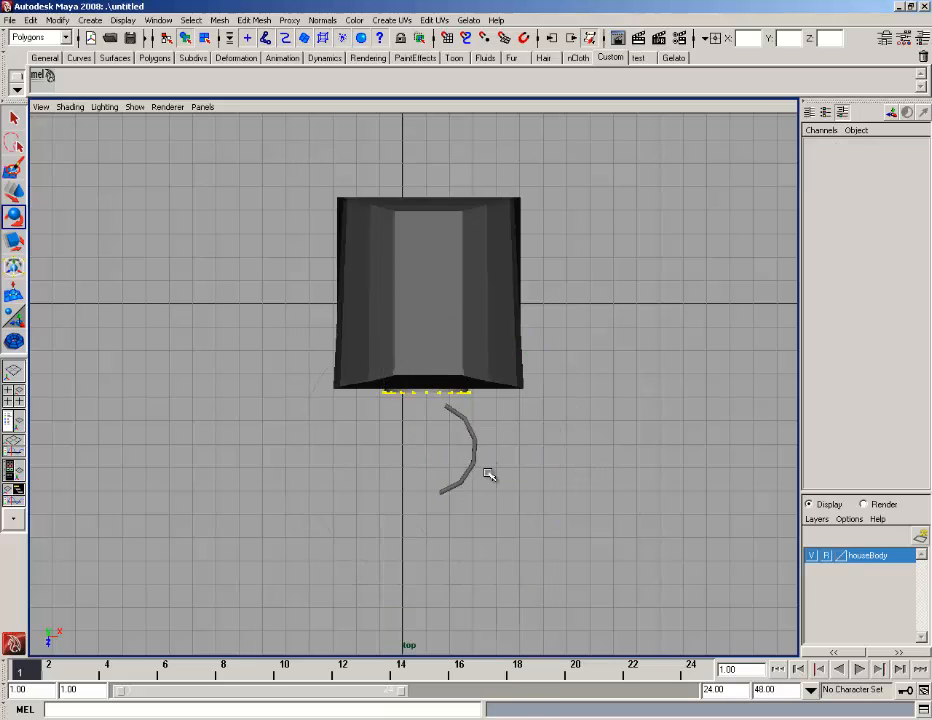
pyautogui.scroll(2, 488, 476)
# Select the shortened arc in object mode and rotate it upright in the perspective view.
pyautogui.click(488, 477)
pyautogui.press('space')
pyautogui.moveTo(600, 479); pyautogui.dragTo(508, 460)
pyautogui.moveTo(479, 506); pyautogui.dragTo(465, 385)
pyautogui.moveTo(468, 445); pyautogui.dragTo(334, 362)
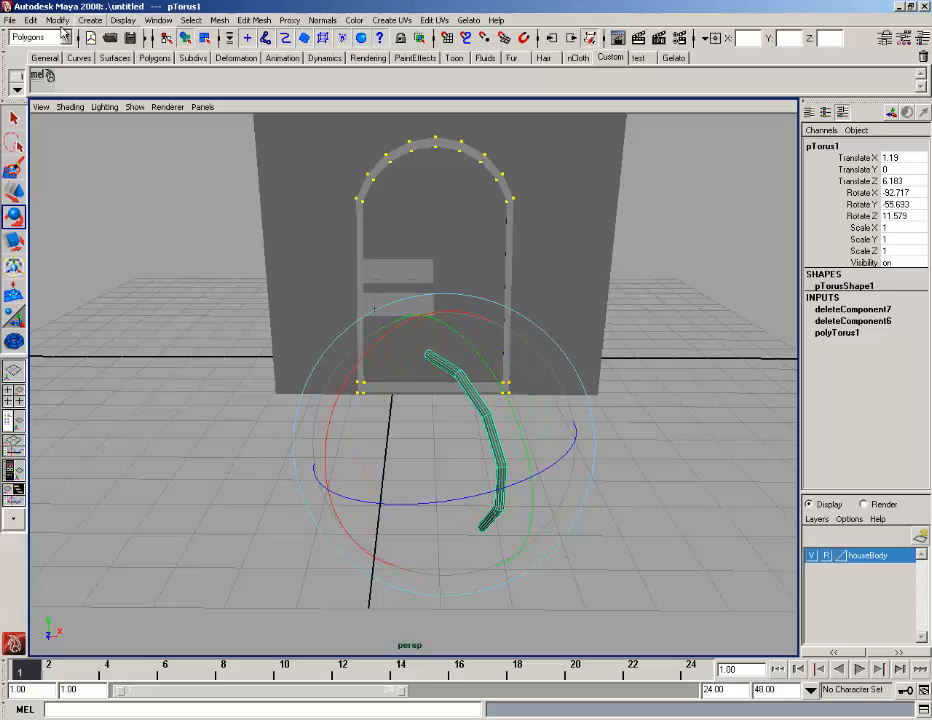
# Center the arc's pivot and rotate it to about -23.387, -84.279, -67.349 so it stands vertically, curving away from the door.
pyautogui.click(58, 20)
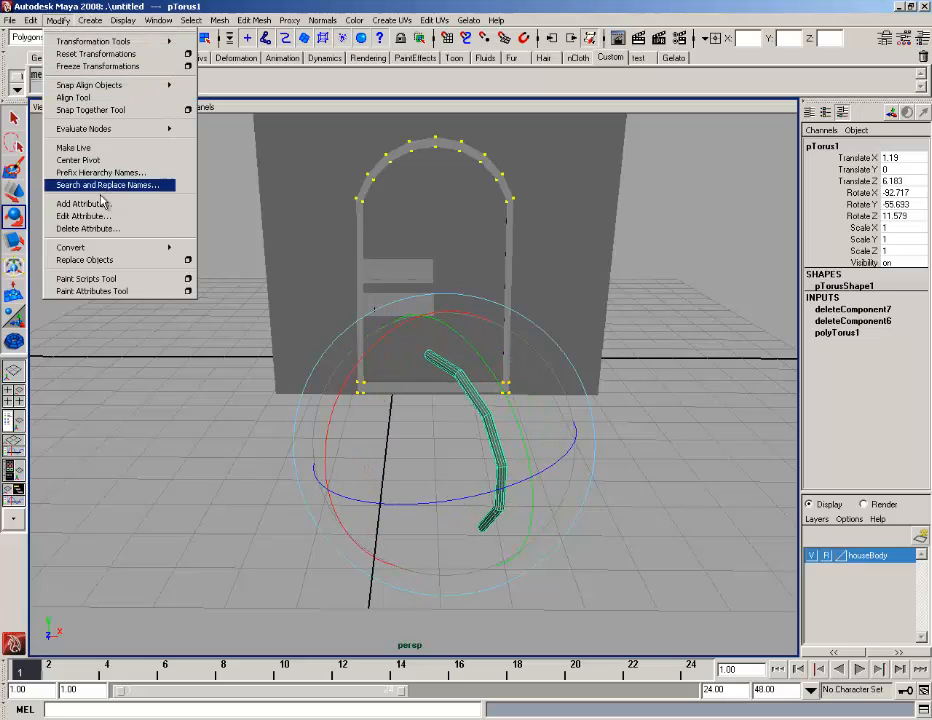
pyautogui.click(100, 160)
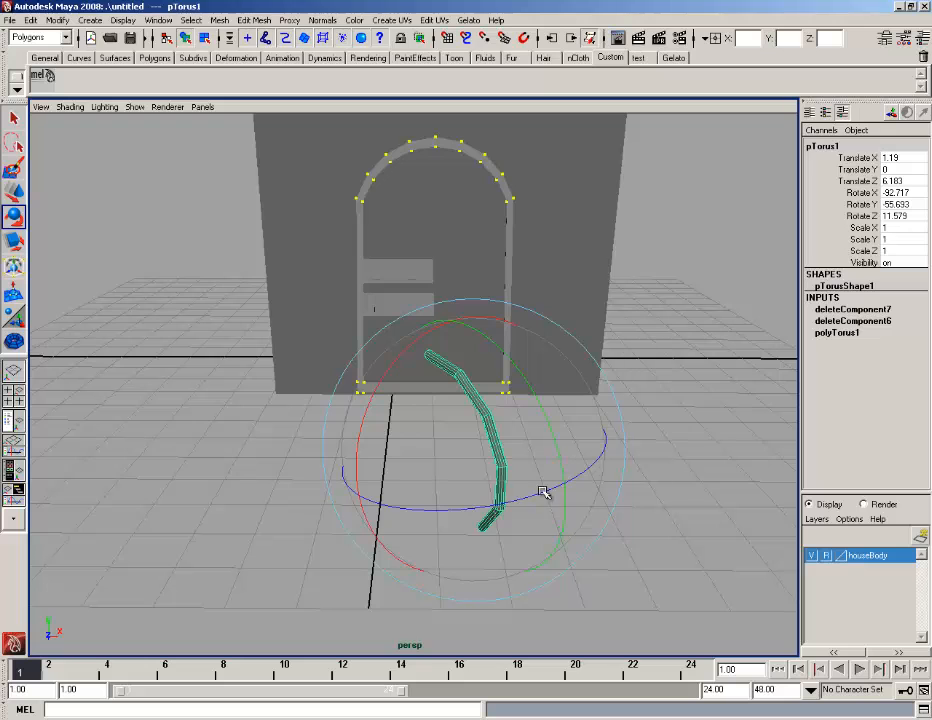
pyautogui.moveTo(543, 493); pyautogui.dragTo(473, 474)
pyautogui.moveTo(476, 320); pyautogui.dragTo(501, 322)
pyautogui.click(13, 191)
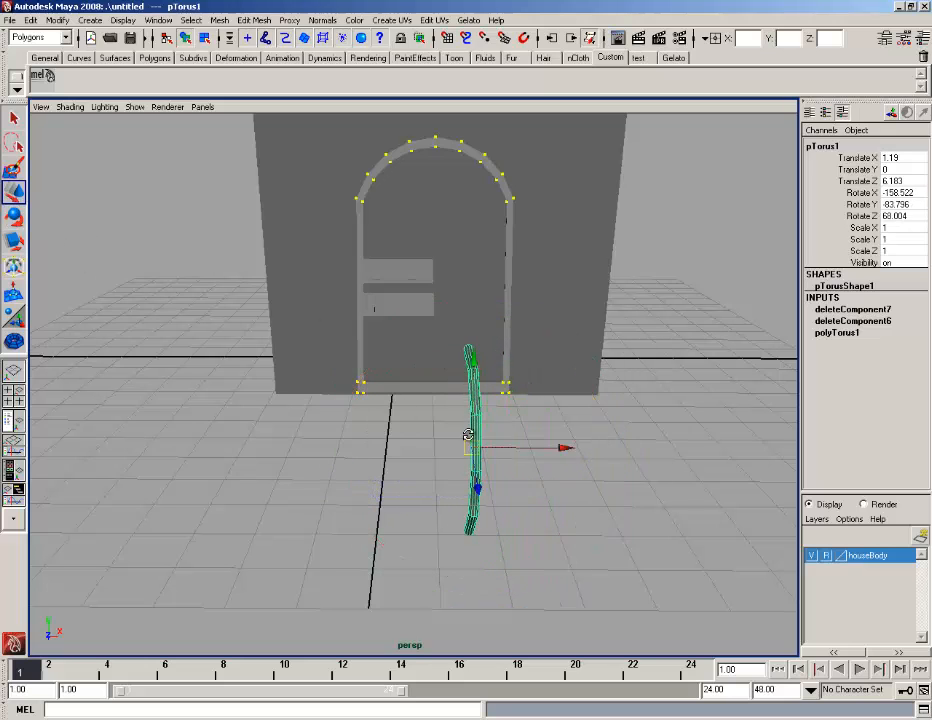
pyautogui.keyDown('alt'); pyautogui.moveTo(468, 437); pyautogui.dragTo(543, 439); pyautogui.keyUp('alt')
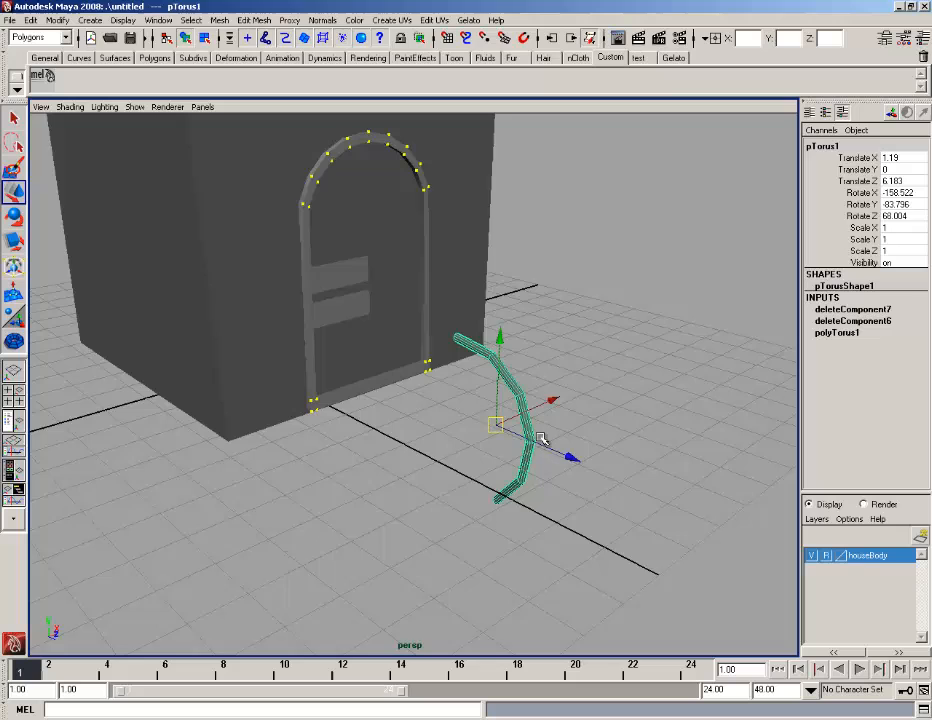
pyautogui.click(13, 217)
pyautogui.moveTo(558, 325); pyautogui.dragTo(585, 350)
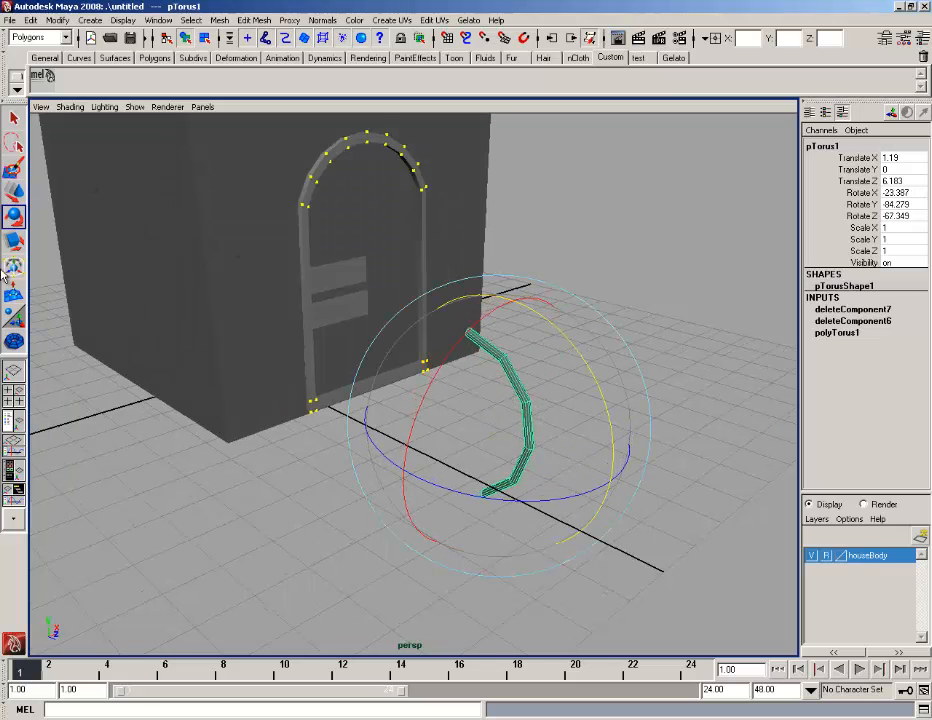
# Scale the arc down uniformly to about 0.442.
pyautogui.click(13, 241)
pyautogui.keyDown('alt'); pyautogui.moveTo(134, 238); pyautogui.dragTo(459, 440); pyautogui.keyUp('alt')
pyautogui.moveTo(516, 437); pyautogui.dragTo(441, 427)
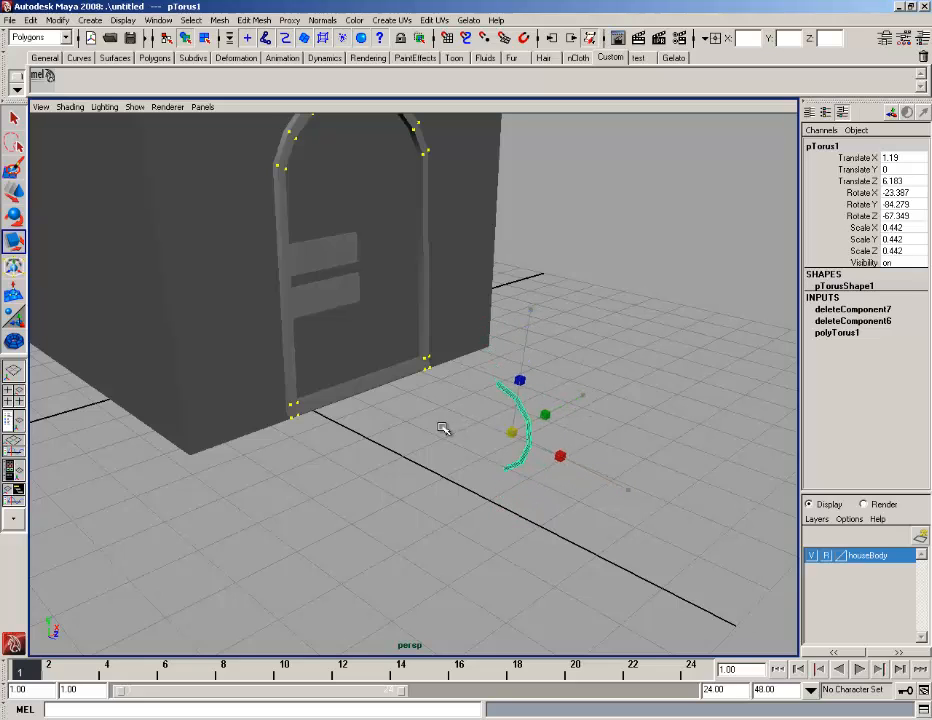
# Move the arc up and back to the door beside the slotted blocks, at about Y 2.405 and Z 3.208.
pyautogui.click(13, 192)
pyautogui.moveTo(592, 461); pyautogui.dragTo(427, 401)
pyautogui.moveTo(368, 289); pyautogui.dragTo(354, 204)
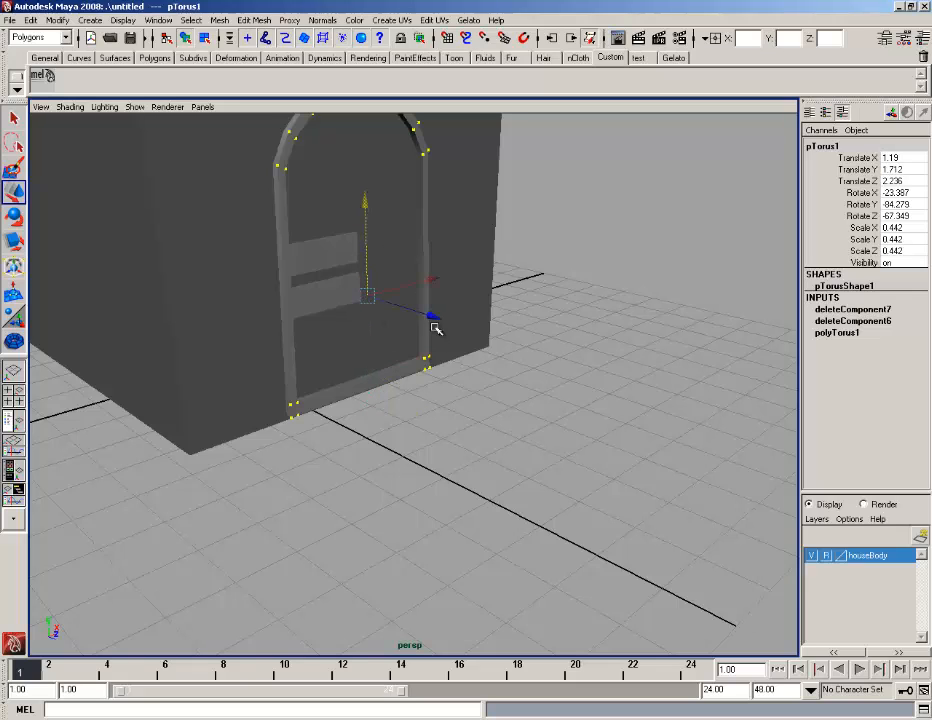
pyautogui.moveTo(435, 322); pyautogui.dragTo(433, 312)
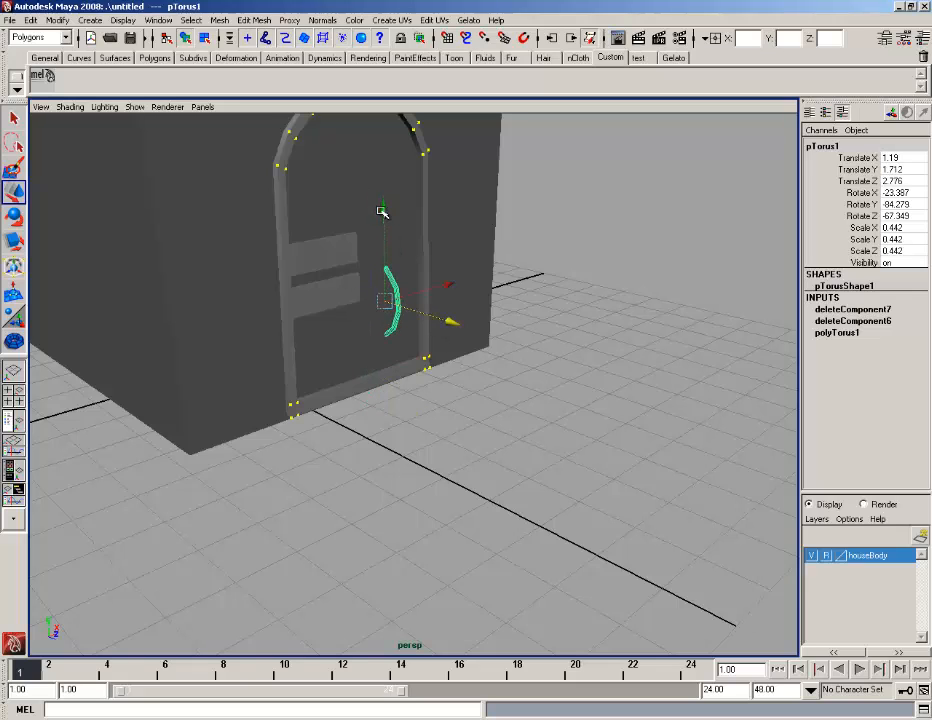
pyautogui.moveTo(382, 211); pyautogui.dragTo(382, 168)
pyautogui.keyDown('alt'); pyautogui.moveTo(453, 260); pyautogui.dragTo(528, 458, button='middle'); pyautogui.keyUp('alt')
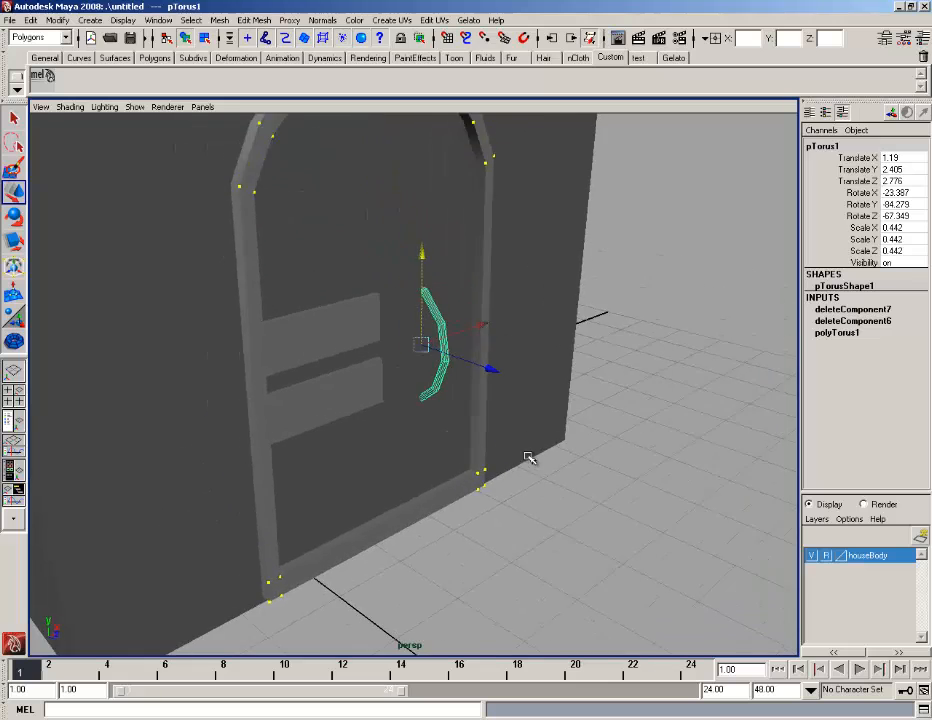
pyautogui.scroll(3, 526, 454)
pyautogui.moveTo(495, 354); pyautogui.dragTo(535, 364)
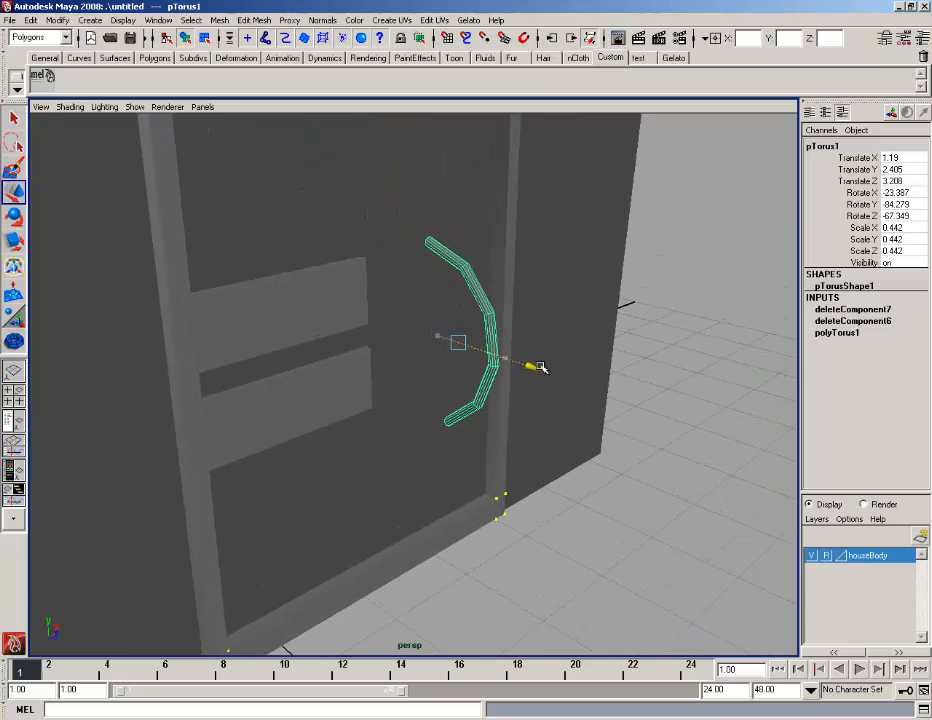
# Switch the arc to vertex editing and level its upper end vertices with the adjacent bend.
pyautogui.keyDown('alt'); pyautogui.moveTo(476, 358); pyautogui.dragTo(447, 266); pyautogui.keyUp('alt')
pyautogui.rightClick(433, 250)
pyautogui.moveTo(418, 253); pyautogui.dragTo(404, 253, button='right')
pyautogui.keyDown('alt'); pyautogui.moveTo(408, 256); pyautogui.dragTo(474, 266); pyautogui.keyUp('alt')
pyautogui.moveTo(360, 236); pyautogui.dragTo(412, 273)
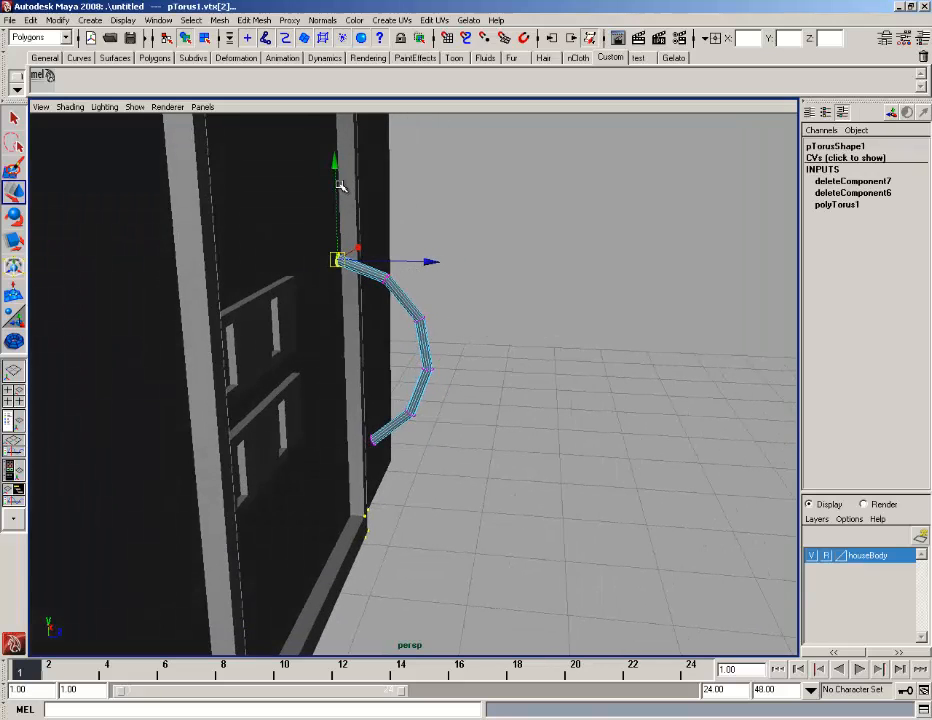
pyautogui.moveTo(340, 186); pyautogui.dragTo(337, 190)
# Move the arc's lower end vertices level with the lower bend and against the door, and shift the upper bend slightly outward.
pyautogui.keyDown('alt'); pyautogui.moveTo(369, 290); pyautogui.dragTo(365, 421); pyautogui.keyUp('alt')
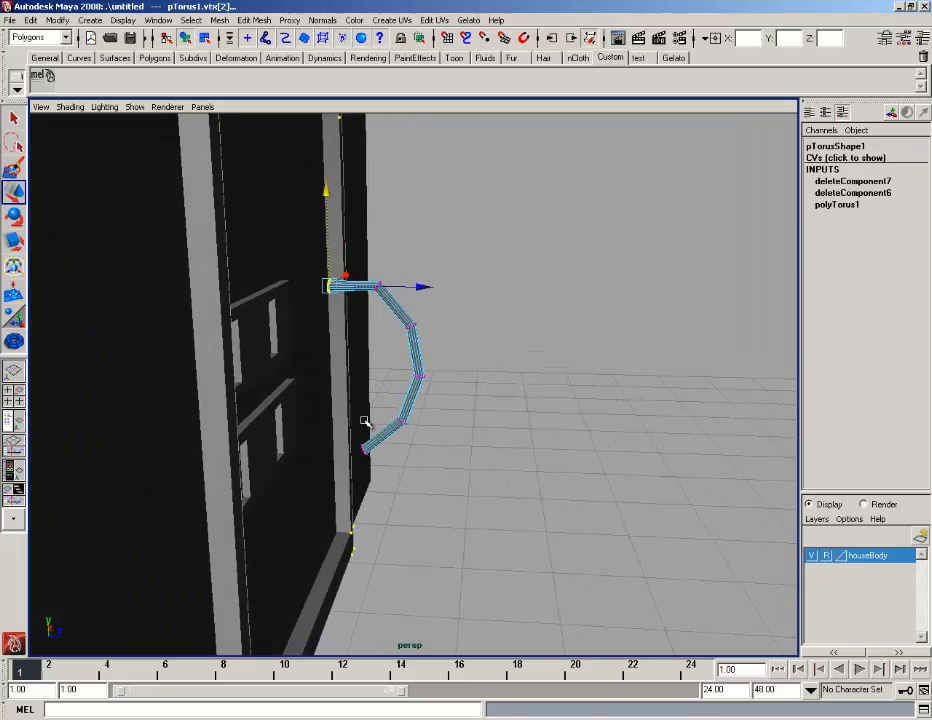
pyautogui.moveTo(380, 466); pyautogui.dragTo(370, 424)
pyautogui.keyDown('alt'); pyautogui.moveTo(364, 316); pyautogui.dragTo(385, 362); pyautogui.keyUp('alt')
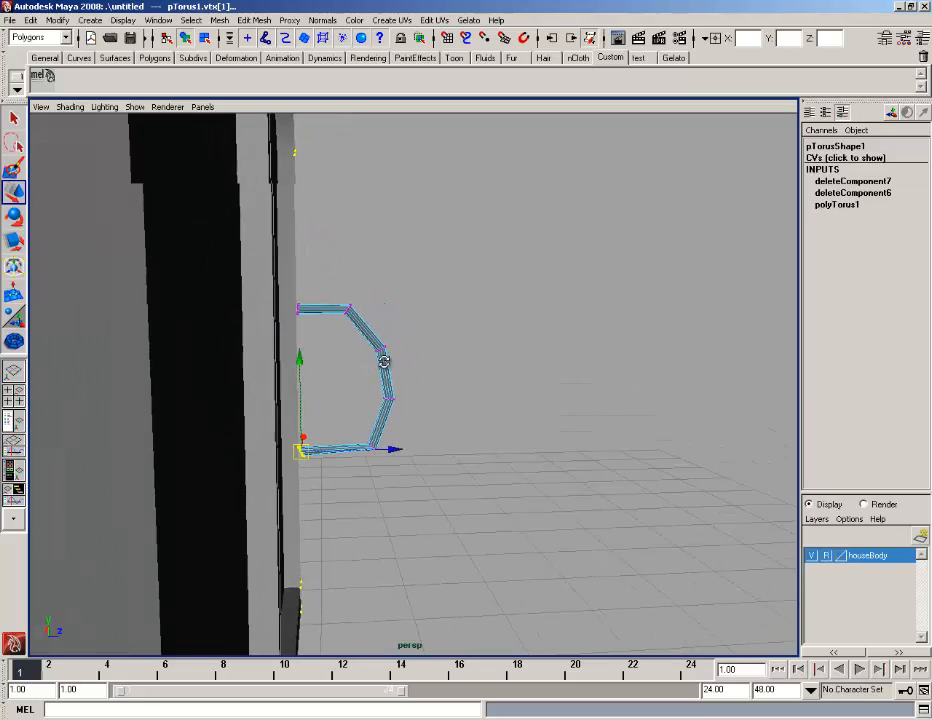
pyautogui.click(348, 310)
pyautogui.moveTo(350, 309); pyautogui.dragTo(356, 309)
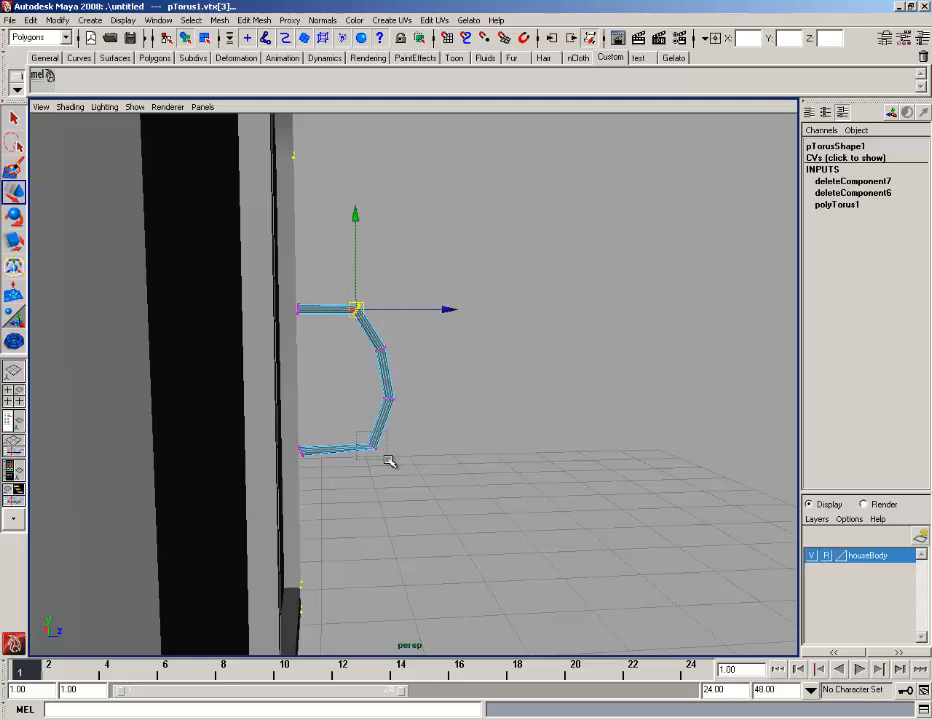
# Try rotating the vertices at the handle's lower bend, and undo the rotation.
pyautogui.moveTo(388, 460); pyautogui.dragTo(388, 460)
pyautogui.click(15, 218)
pyautogui.moveTo(333, 387)
pyautogui.keyDown('alt'); pyautogui.mouseDown()
pyautogui.moveTo(319, 319)
pyautogui.moveTo(398, 317)
pyautogui.moveTo(379, 318)
pyautogui.mouseUp(); pyautogui.keyUp('alt')
pyautogui.hotkey('ctrl', 'z')
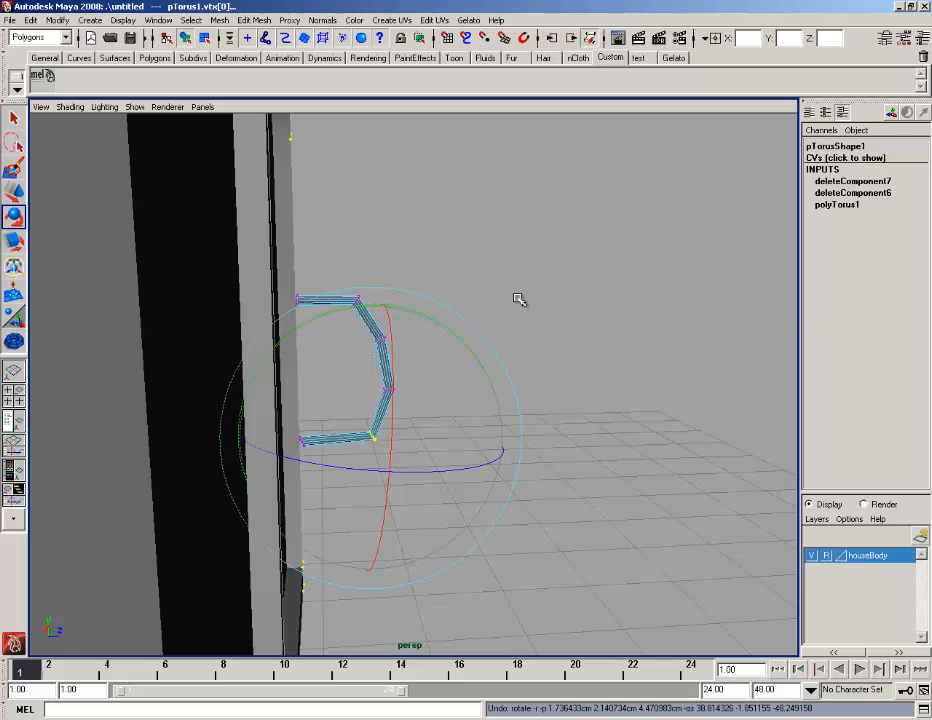
# Rotate the handle's lower end vertices so that end sits flat against the door.
pyautogui.click(516, 294)
pyautogui.moveTo(312, 425); pyautogui.dragTo(284, 478)
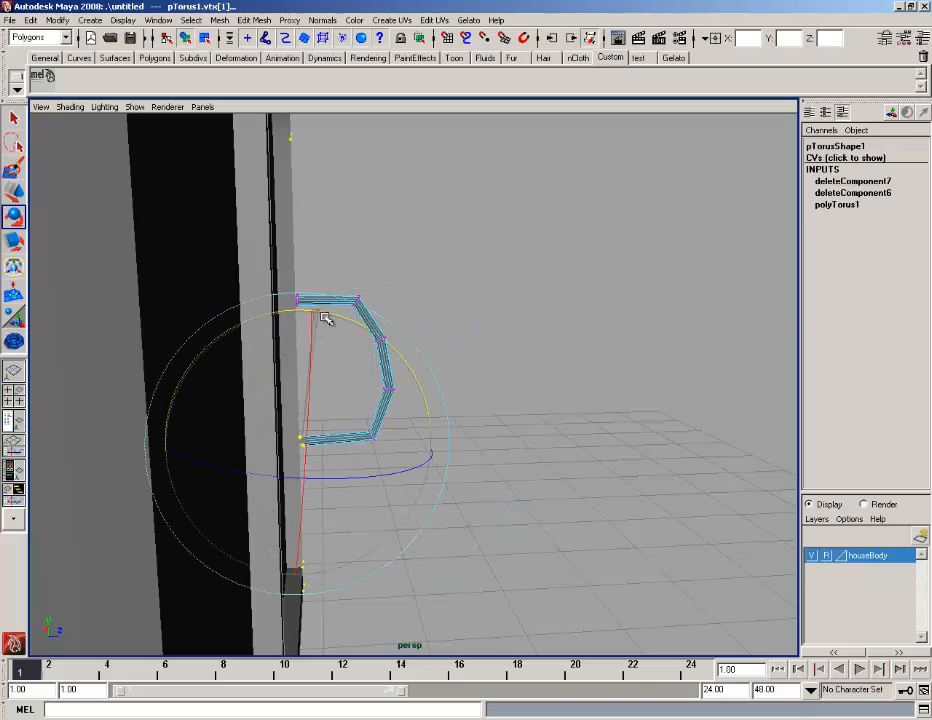
pyautogui.moveTo(371, 340); pyautogui.dragTo(371, 340)
pyautogui.click(460, 298)
pyautogui.keyDown('alt'); pyautogui.moveTo(462, 302); pyautogui.dragTo(394, 364); pyautogui.keyUp('alt')
# Shift the handle's lower bend vertices slightly toward the door and raise its lower end vertices.
pyautogui.moveTo(387, 386); pyautogui.dragTo(360, 483, button='right')
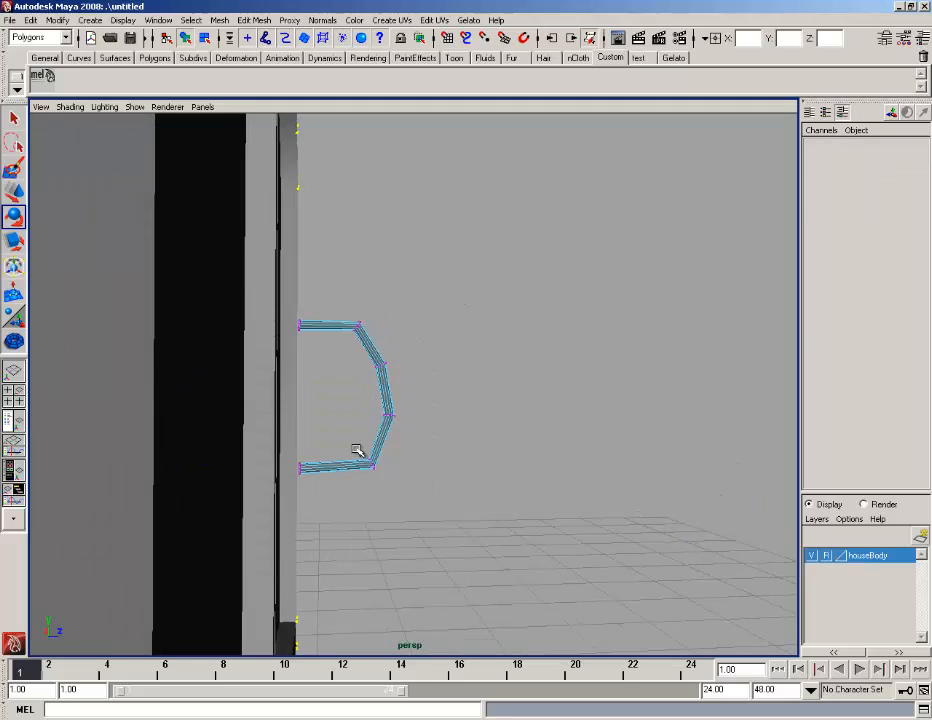
pyautogui.moveTo(357, 450); pyautogui.dragTo(384, 483)
pyautogui.press('w')
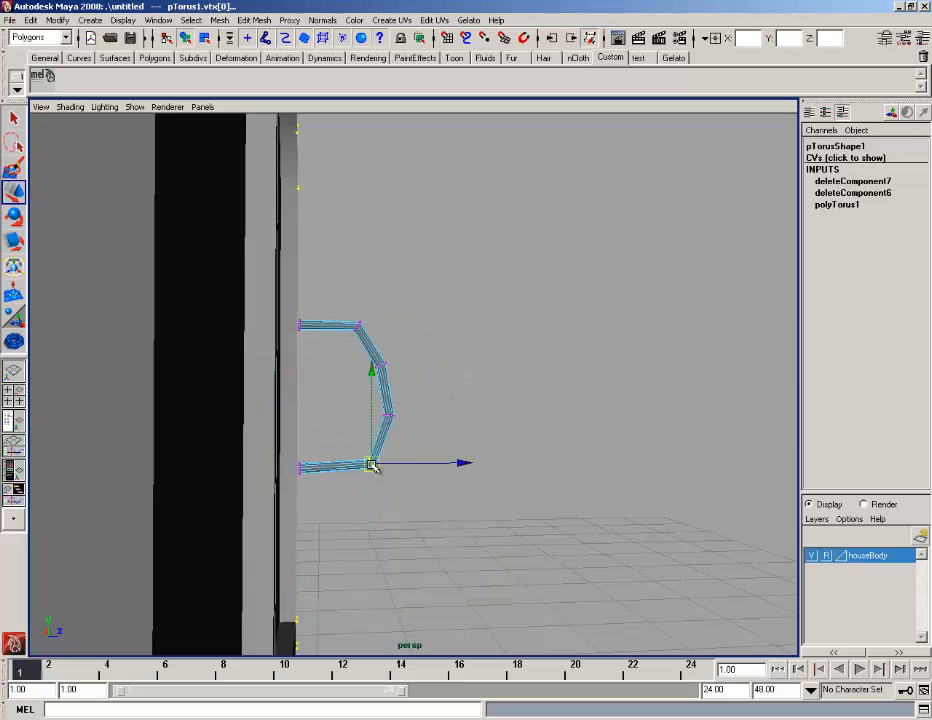
pyautogui.click(302, 470)
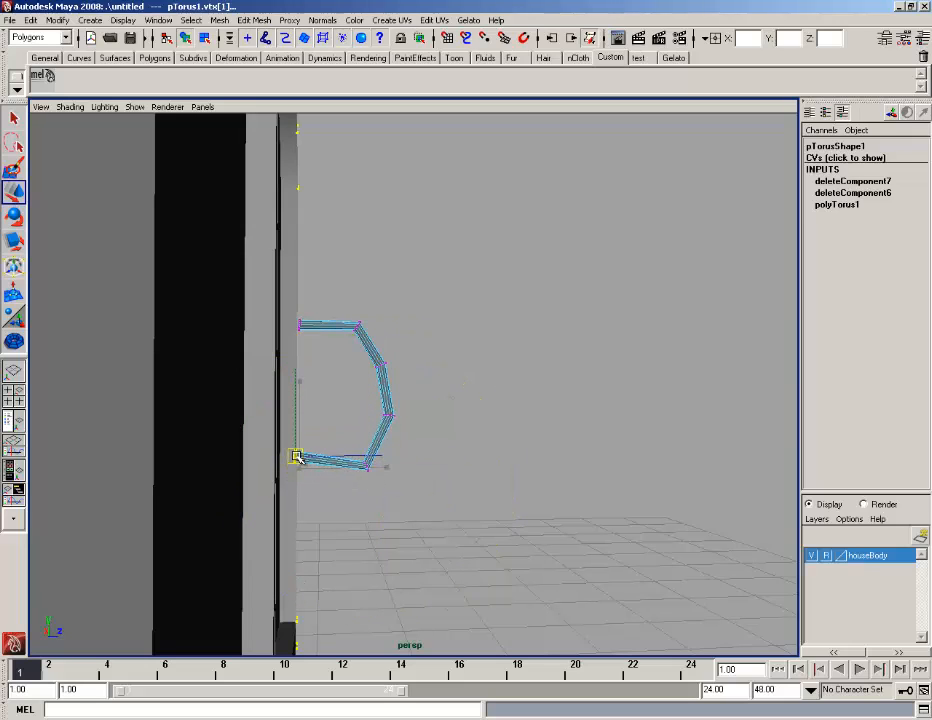
pyautogui.moveTo(298, 458); pyautogui.dragTo(299, 453)
# Reposition the handle's two outer vertex rings slightly lower, and adjust its upper end and upper bend vertices.
pyautogui.click(389, 414)
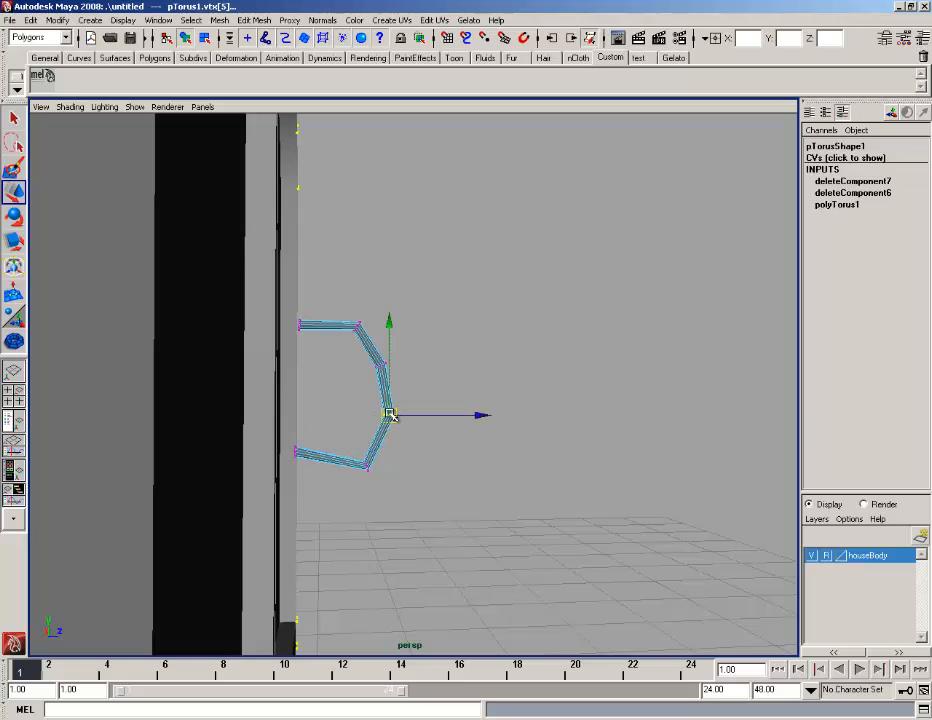
pyautogui.moveTo(387, 414); pyautogui.dragTo(383, 423)
pyautogui.click(381, 367)
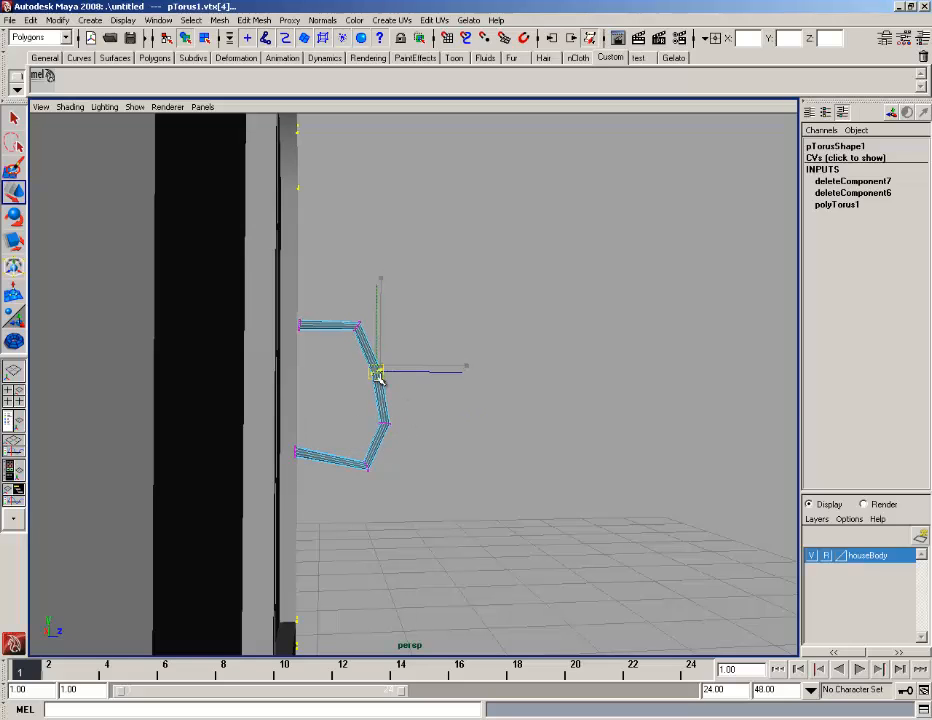
pyautogui.click(298, 326)
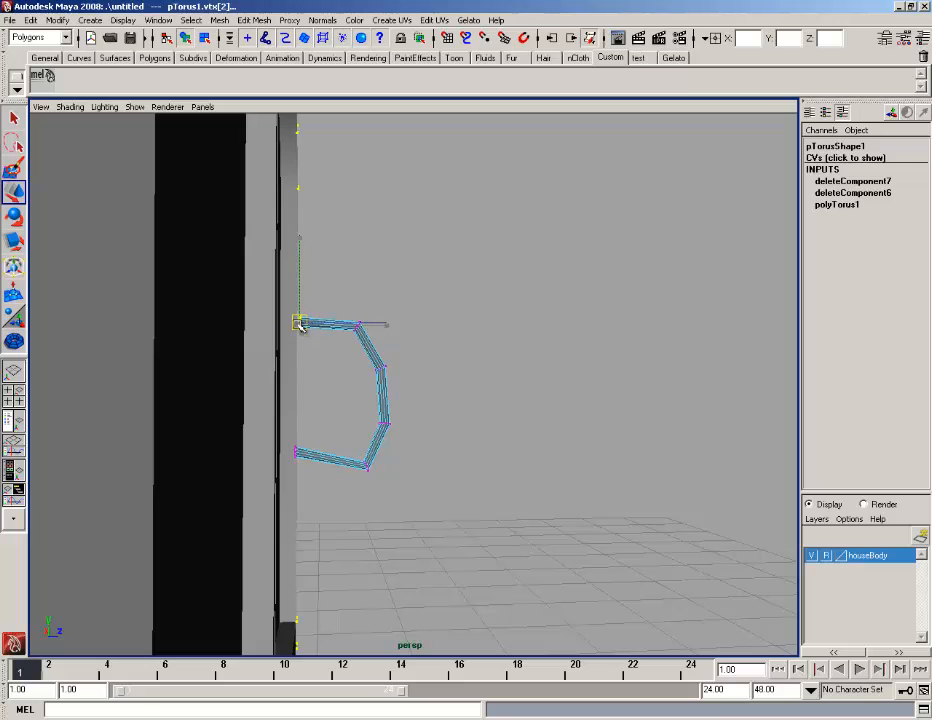
pyautogui.moveTo(380, 290); pyautogui.dragTo(355, 328)
# Return the handle to object mode and move it to about X 1.576 and Z 2.775, against the door near the frame.
pyautogui.moveTo(368, 343); pyautogui.dragTo(404, 327, button='right')
pyautogui.keyDown('alt'); pyautogui.moveTo(374, 370); pyautogui.dragTo(330, 457); pyautogui.keyUp('alt')
pyautogui.moveTo(422, 458); pyautogui.dragTo(503, 443)
pyautogui.keyDown('alt'); pyautogui.moveTo(382, 470); pyautogui.dragTo(482, 484); pyautogui.keyUp('alt')
pyautogui.click(353, 495)
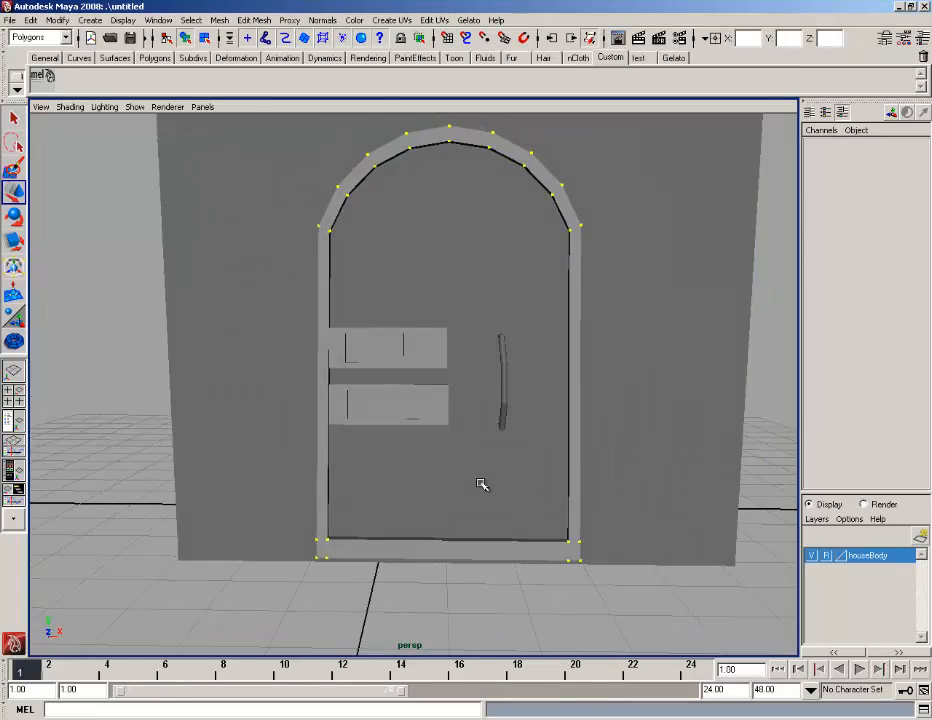
pyautogui.scroll(-1, 482, 482)
pyautogui.click(489, 390)
pyautogui.moveTo(573, 390); pyautogui.dragTo(603, 389)
pyautogui.click(580, 591)
pyautogui.keyDown('alt'); pyautogui.moveTo(580, 591); pyautogui.dragTo(601, 526); pyautogui.keyUp('alt')
# Try smoothing the door handle's mesh, and undo the smoothing.
pyautogui.scroll(3, 535, 408)
pyautogui.click(529, 408)
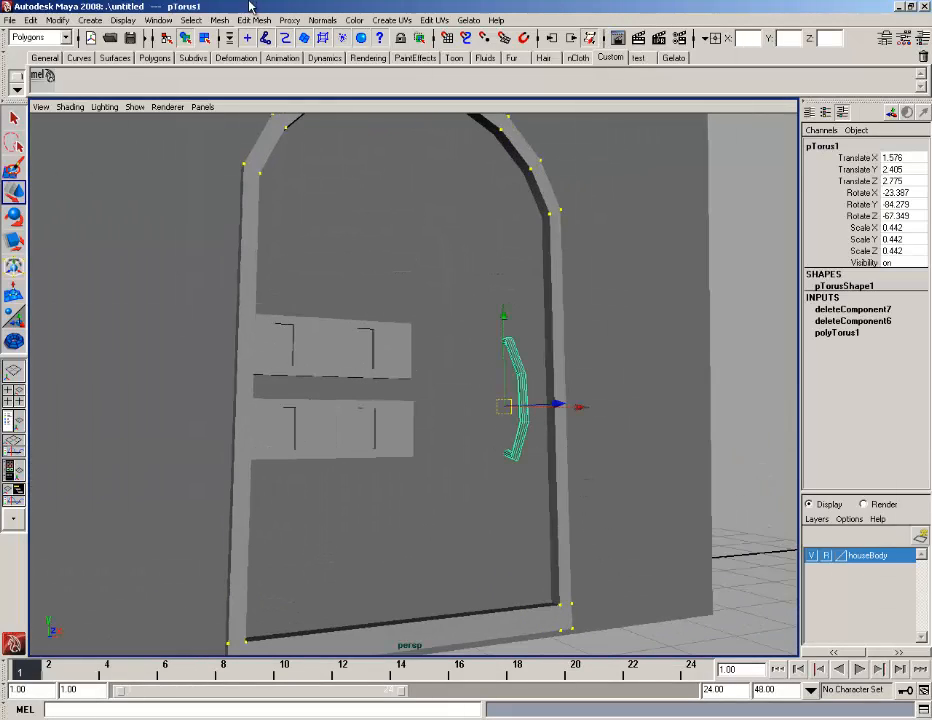
pyautogui.click(219, 20)
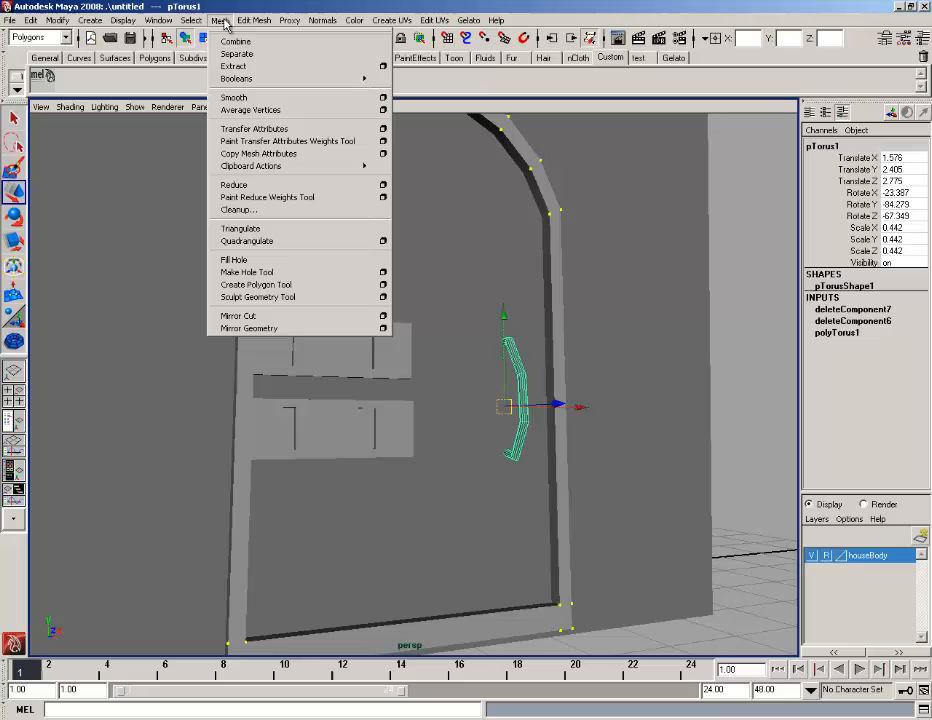
pyautogui.click(240, 98)
pyautogui.click(752, 551)
pyautogui.keyDown('alt'); pyautogui.moveTo(609, 462); pyautogui.dragTo(385, 434); pyautogui.keyUp('alt')
pyautogui.hotkey('ctrl', 'z')
pyautogui.hotkey('ctrl', 'z')
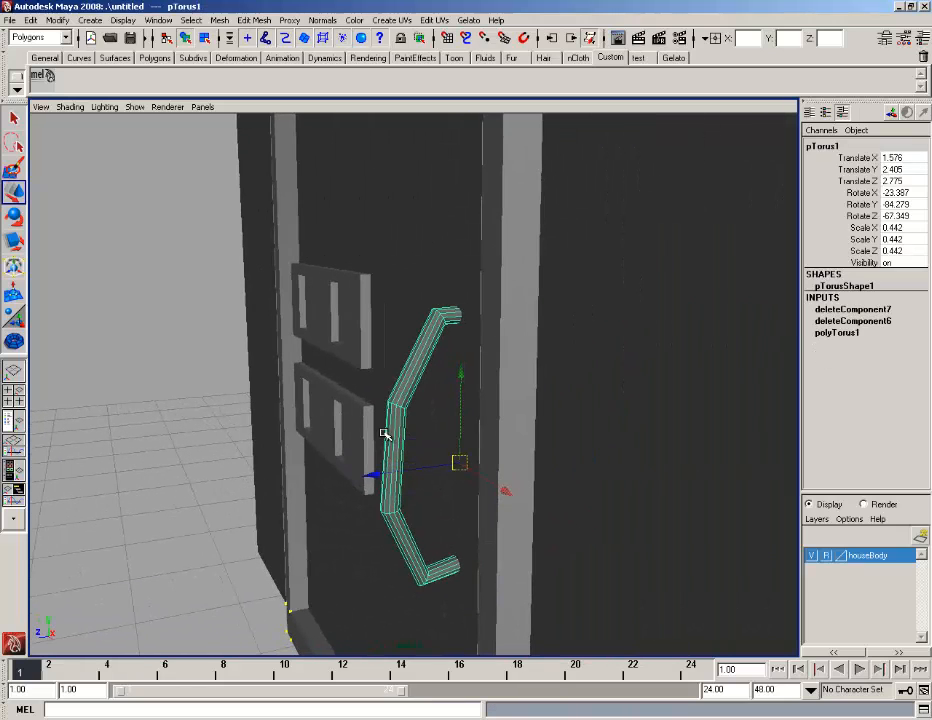
# Widen the door handle by scaling it to about 0.675 in Y.
pyautogui.click(14, 241)
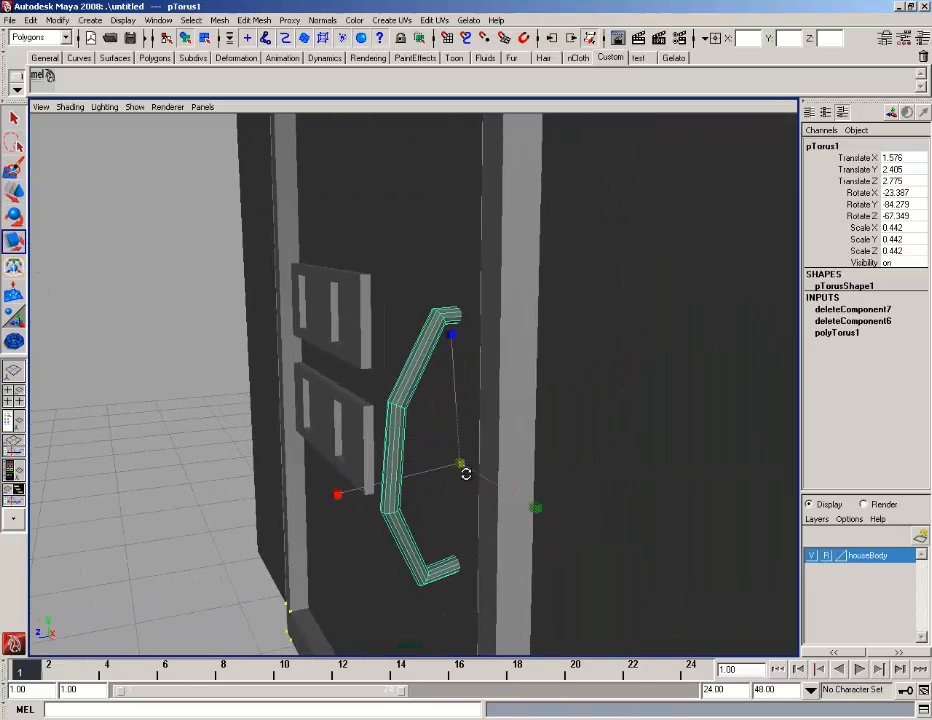
pyautogui.keyDown('alt'); pyautogui.moveTo(460, 470); pyautogui.dragTo(585, 476); pyautogui.keyUp('alt')
pyautogui.moveTo(716, 465); pyautogui.dragTo(799, 462)
pyautogui.keyDown('alt'); pyautogui.moveTo(650, 462); pyautogui.dragTo(563, 403); pyautogui.keyUp('alt')
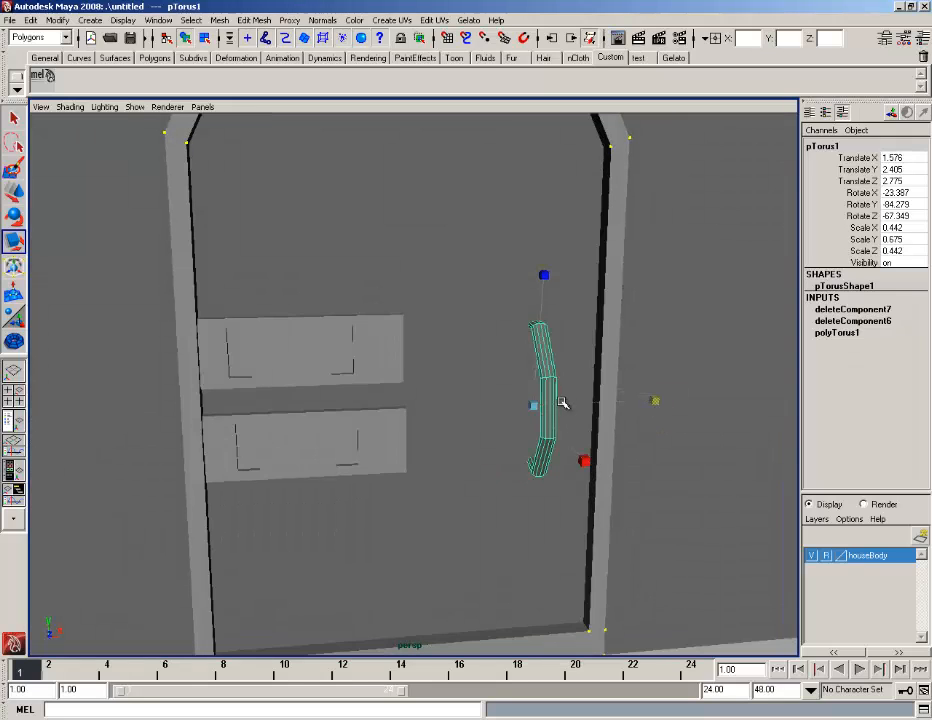
# Try smoothing the door handle's mesh again, check it from the front, and undo the smoothing.
pyautogui.scroll(-1, 686, 640)
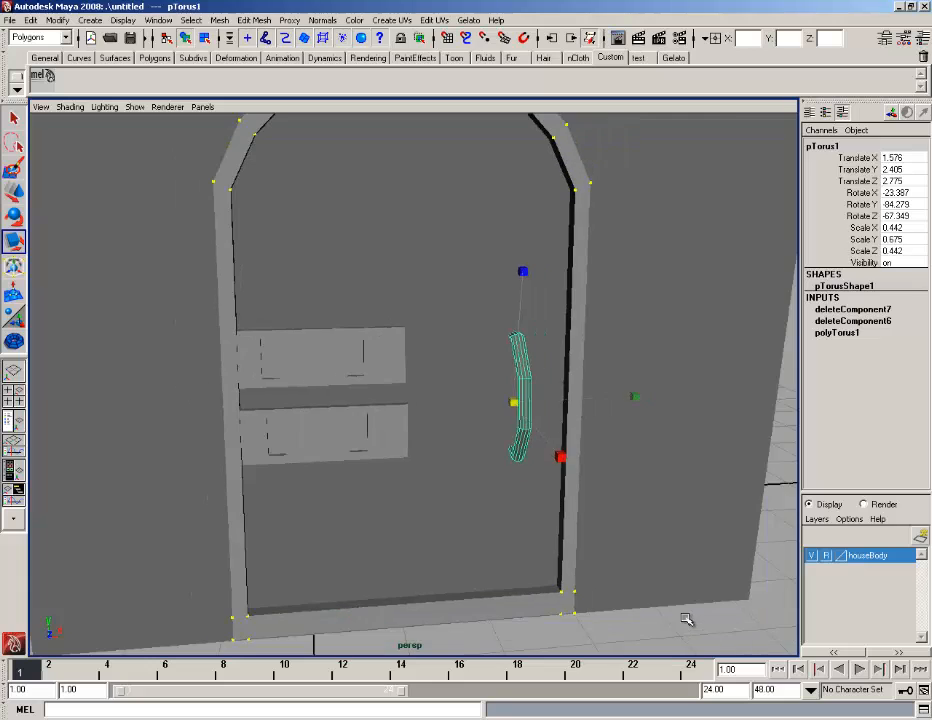
pyautogui.click(688, 618)
pyautogui.scroll(3, 650, 575)
pyautogui.click(619, 427)
pyautogui.scroll(4, 572, 391)
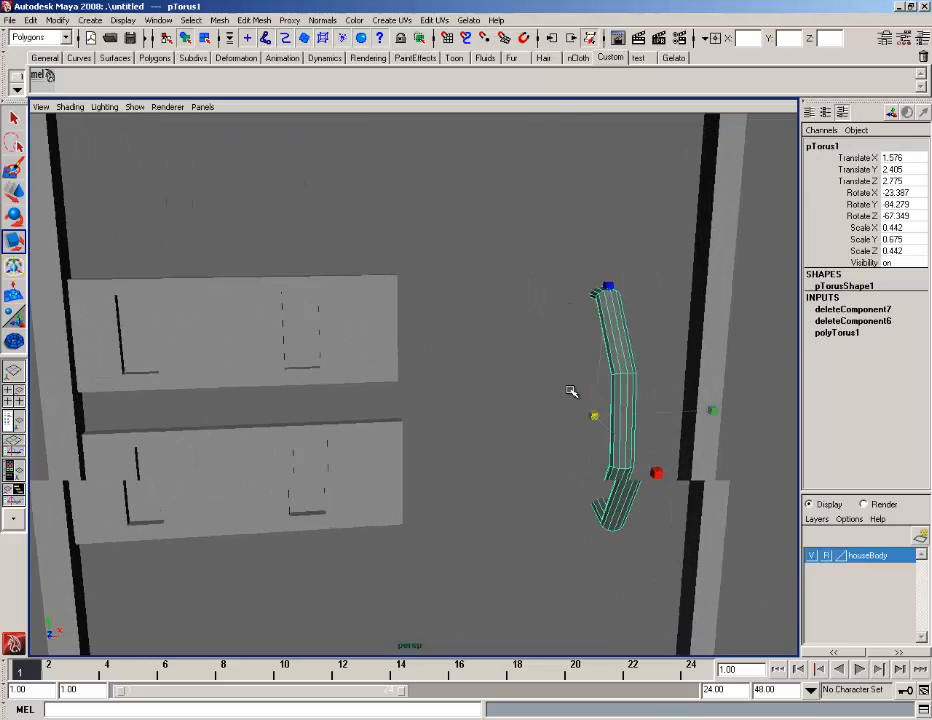
pyautogui.click(245, 21)
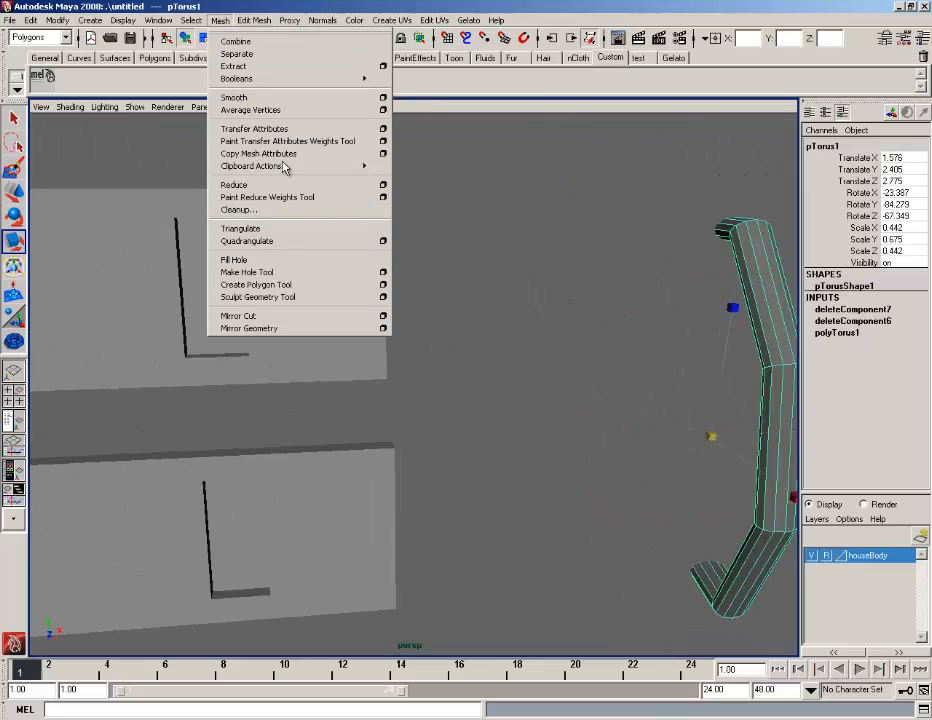
pyautogui.click(260, 98)
pyautogui.scroll(-6, 506, 500)
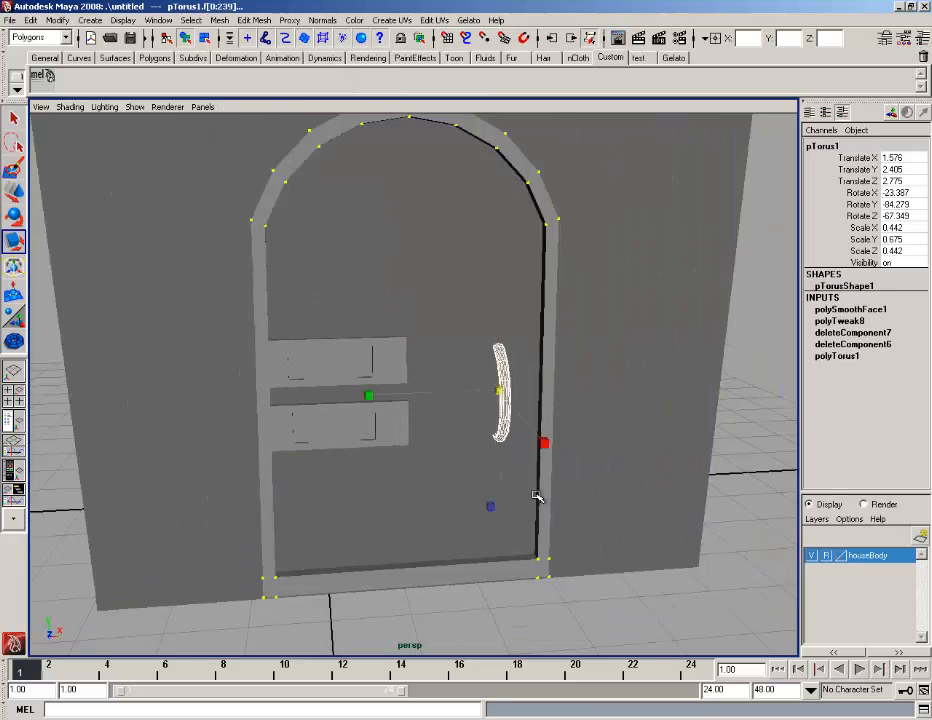
pyautogui.click(492, 522)
pyautogui.keyDown('alt'); pyautogui.moveTo(492, 522); pyautogui.dragTo(444, 512); pyautogui.keyUp('alt')
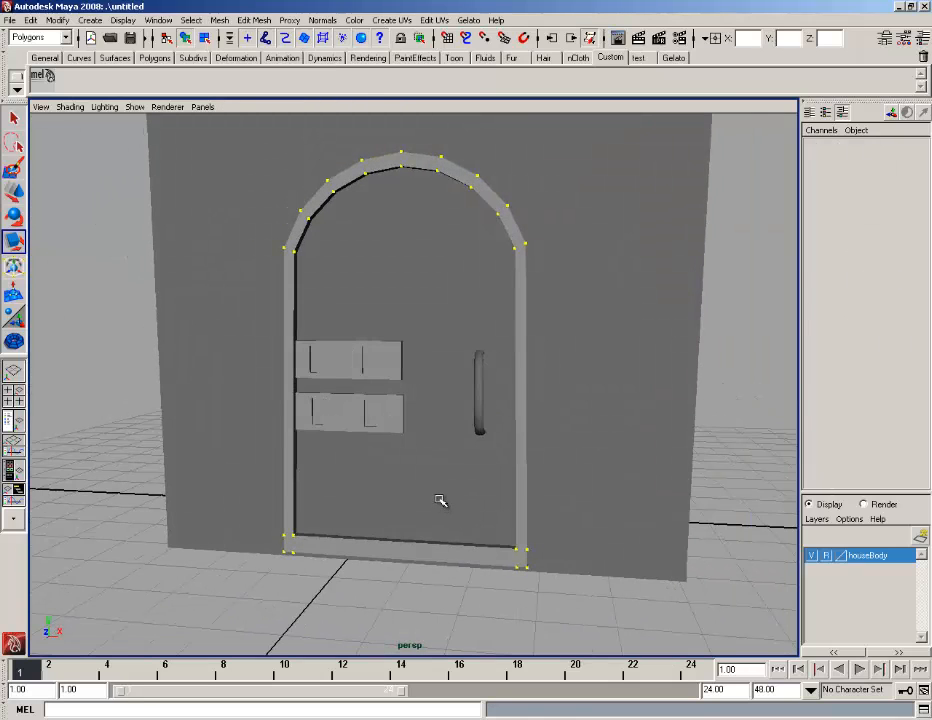
pyautogui.hotkey('ctrl', 'z')
pyautogui.hotkey('ctrl', 'z')
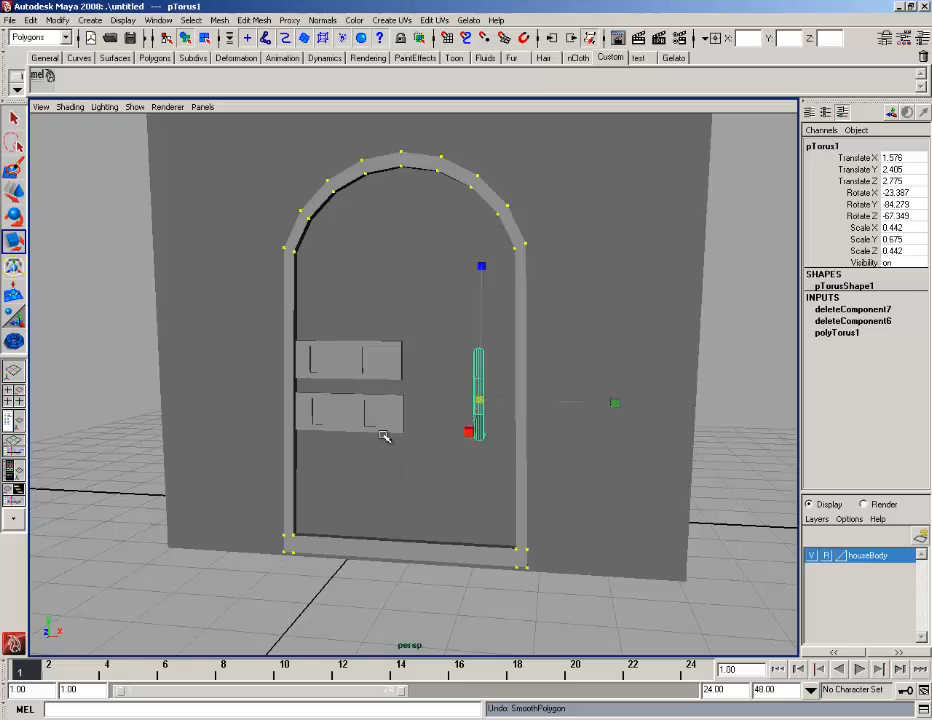
# Make the houseBody layer selectable and smooth the house body's mesh.
pyautogui.scroll(-4, 377, 368)
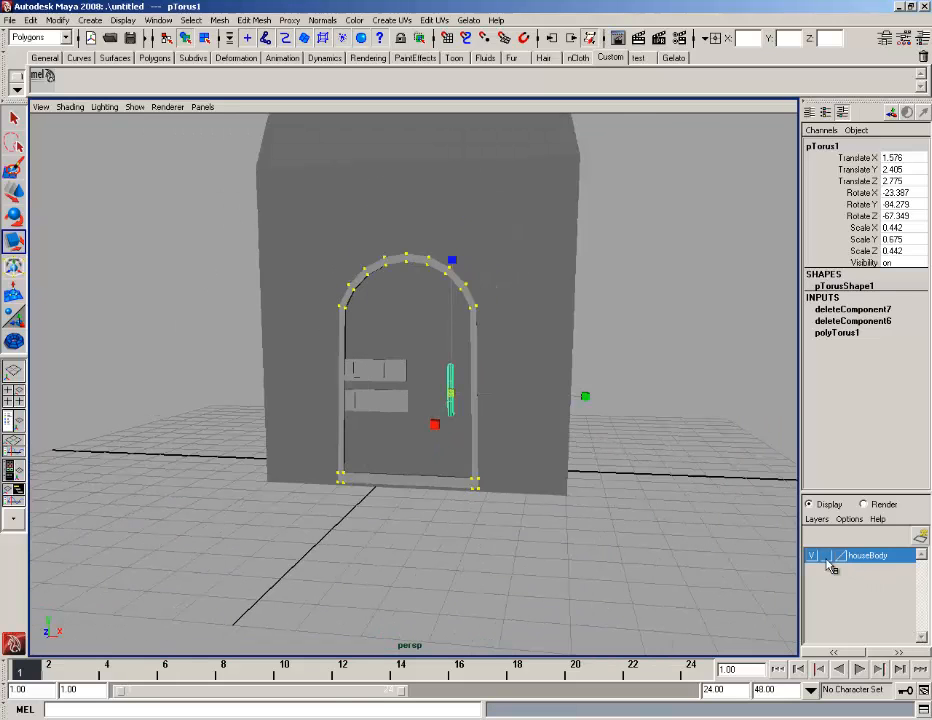
pyautogui.rightClick(538, 286)
pyautogui.click(494, 318)
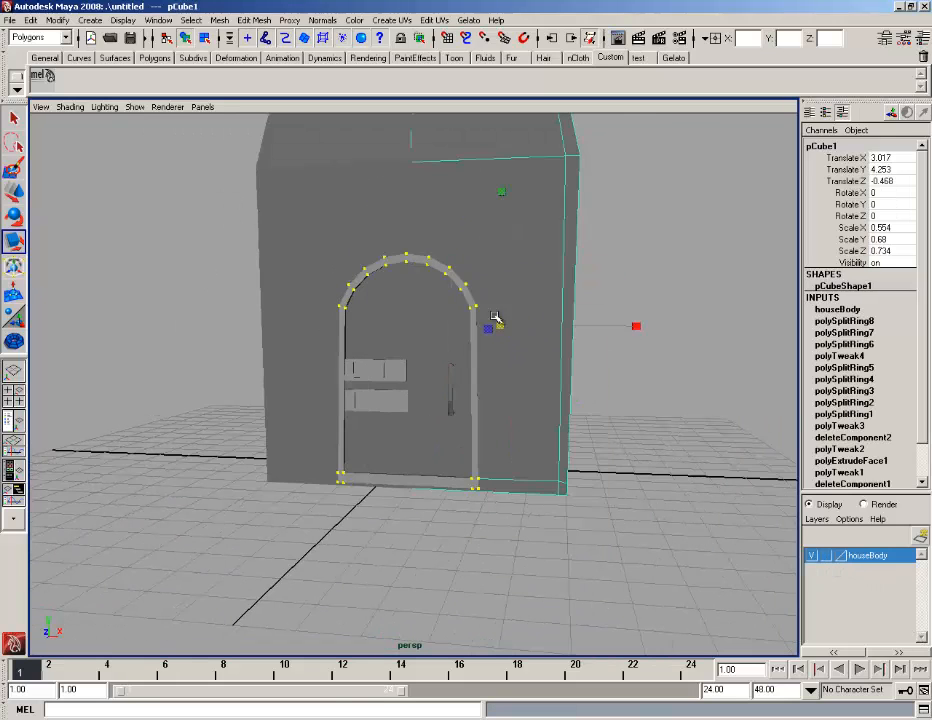
pyautogui.click(218, 19)
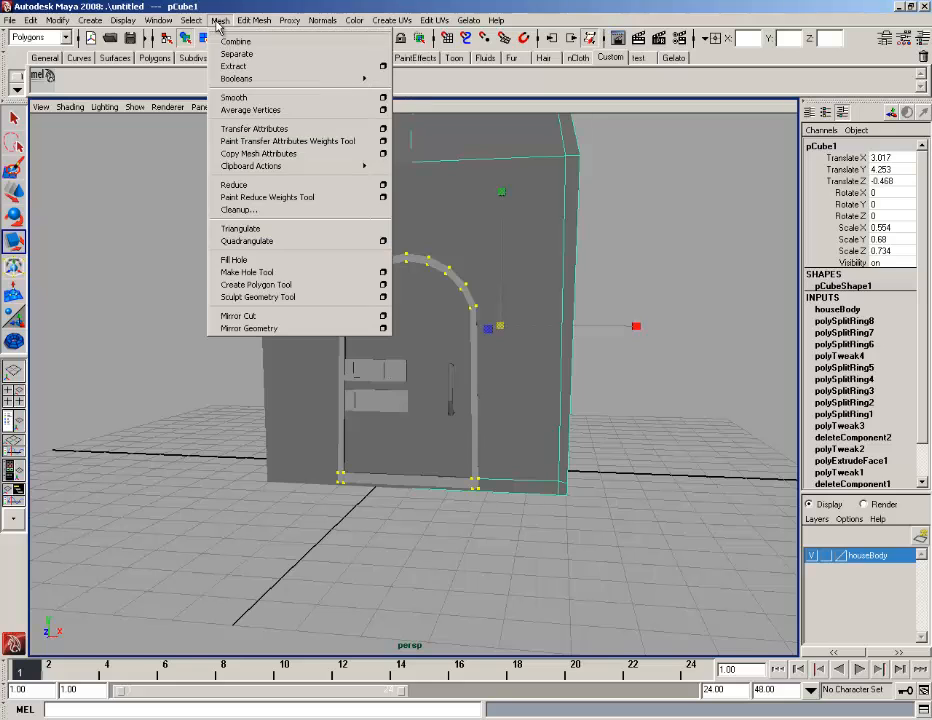
pyautogui.click(232, 96)
# Repeat the Smooth operation on the arched door frame, both hinge blocks and the door handle.
pyautogui.click(475, 358)
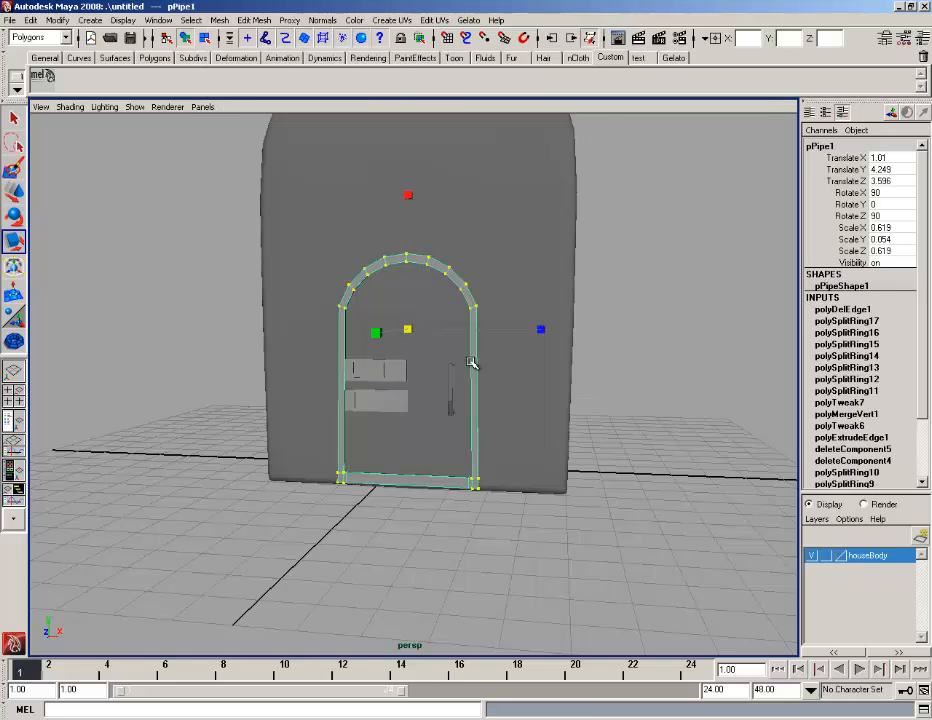
pyautogui.scroll(1, 471, 366)
pyautogui.press('g')
pyautogui.scroll(2, 456, 412)
pyautogui.click(383, 414)
pyautogui.press('g')
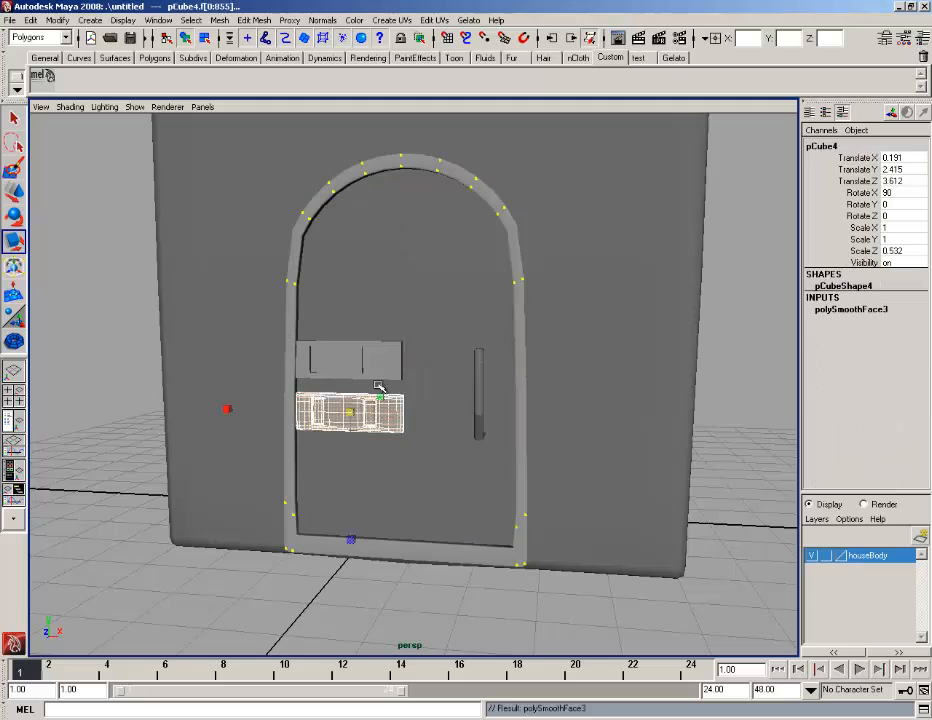
pyautogui.click(378, 365)
pyautogui.press('g')
pyautogui.click(482, 395)
pyautogui.press('g')
pyautogui.scroll(-2, 446, 525)
pyautogui.click(440, 529)
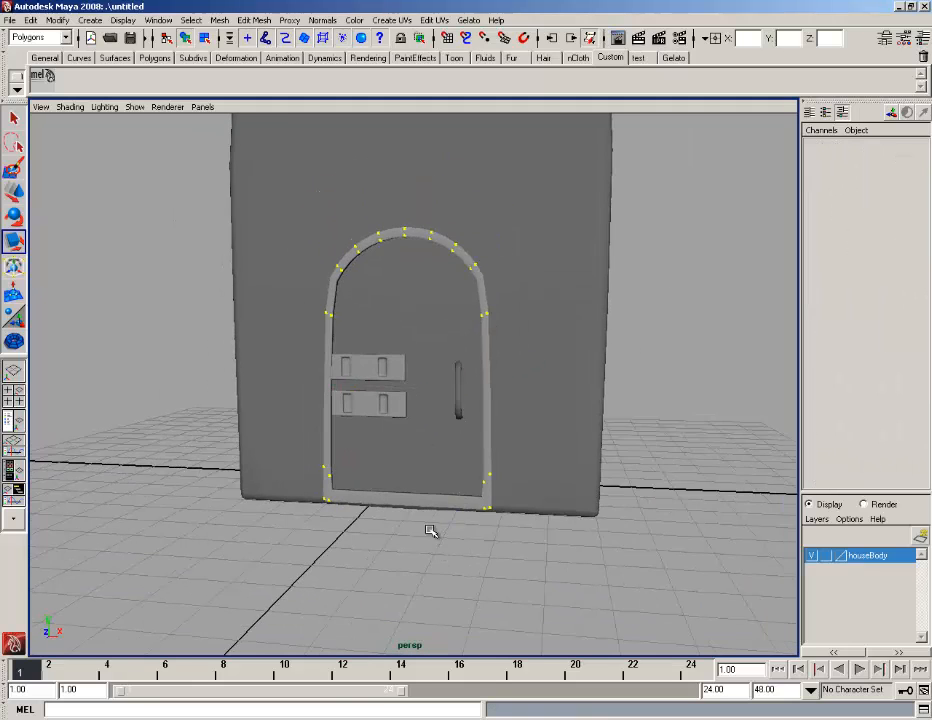
# Inspect the smoothed house from an angle, and undo all the smoothing along with the handle's earlier scaling and move.
pyautogui.scroll(-3, 433, 532)
pyautogui.keyDown('alt'); pyautogui.moveTo(433, 532); pyautogui.dragTo(497, 433); pyautogui.keyUp('alt')
pyautogui.scroll(-3, 455, 434)
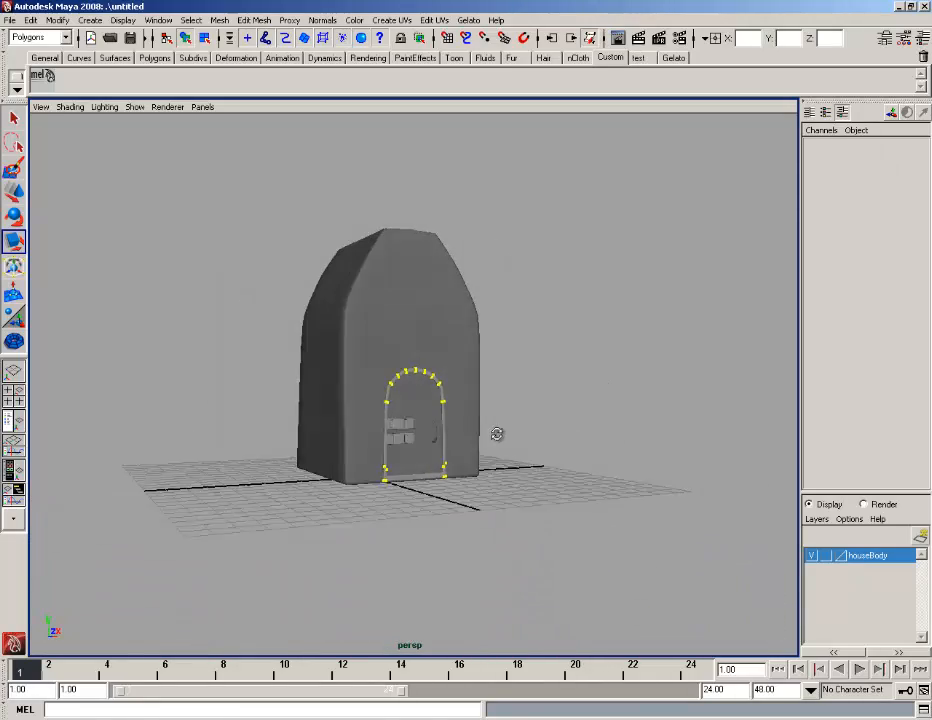
pyautogui.scroll(5, 493, 437)
pyautogui.press('z')
pyautogui.press('z')
pyautogui.press('z')
pyautogui.press('z')
pyautogui.press('z')
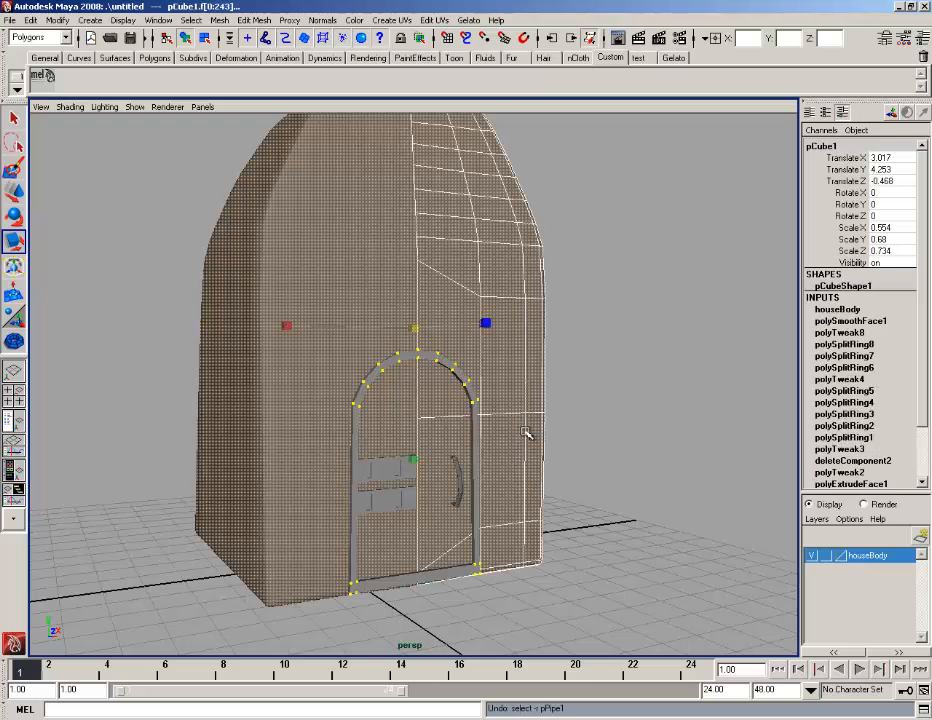
pyautogui.press('z')
pyautogui.press('z')
pyautogui.press('z')
pyautogui.press('z')
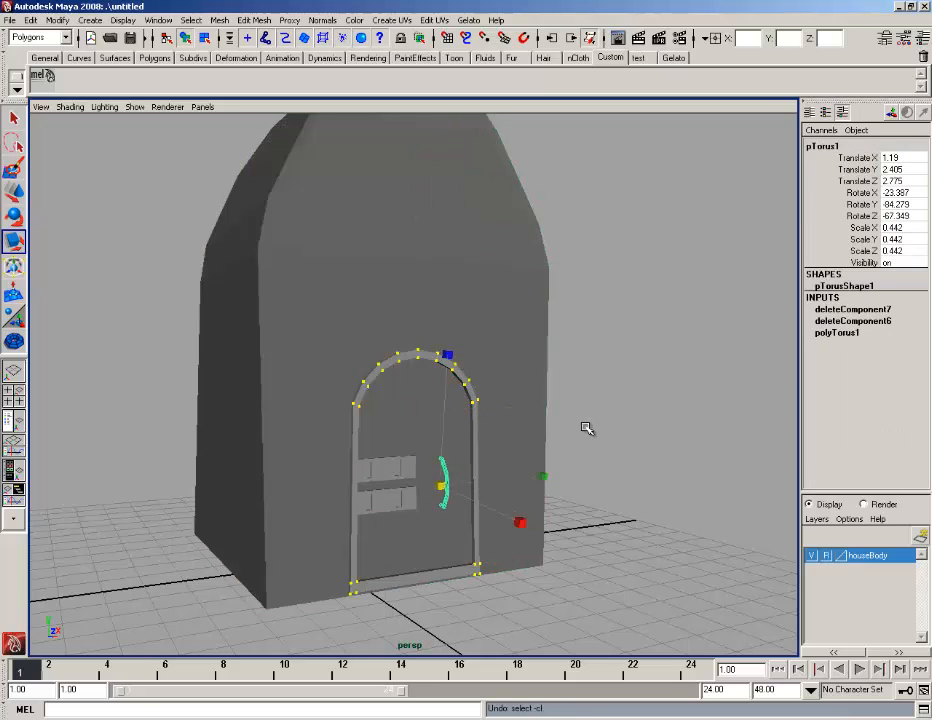
# Return the door handle to object mode and move it toward the door to about Z 2.957.
pyautogui.keyDown('alt'); pyautogui.moveTo(486, 545); pyautogui.dragTo(524, 541); pyautogui.keyUp('alt')
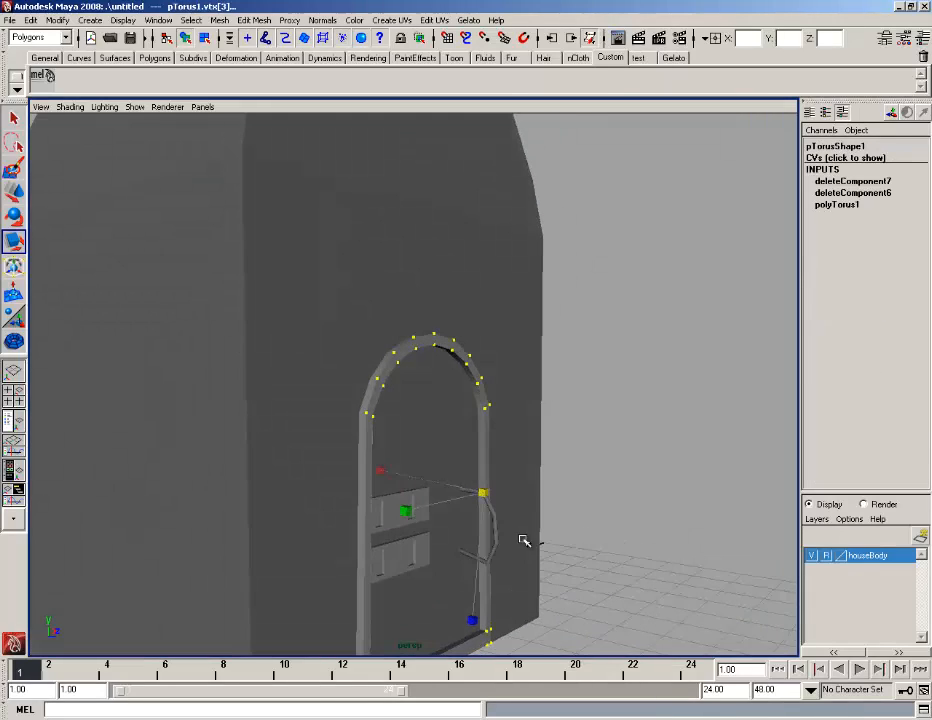
pyautogui.press('w')
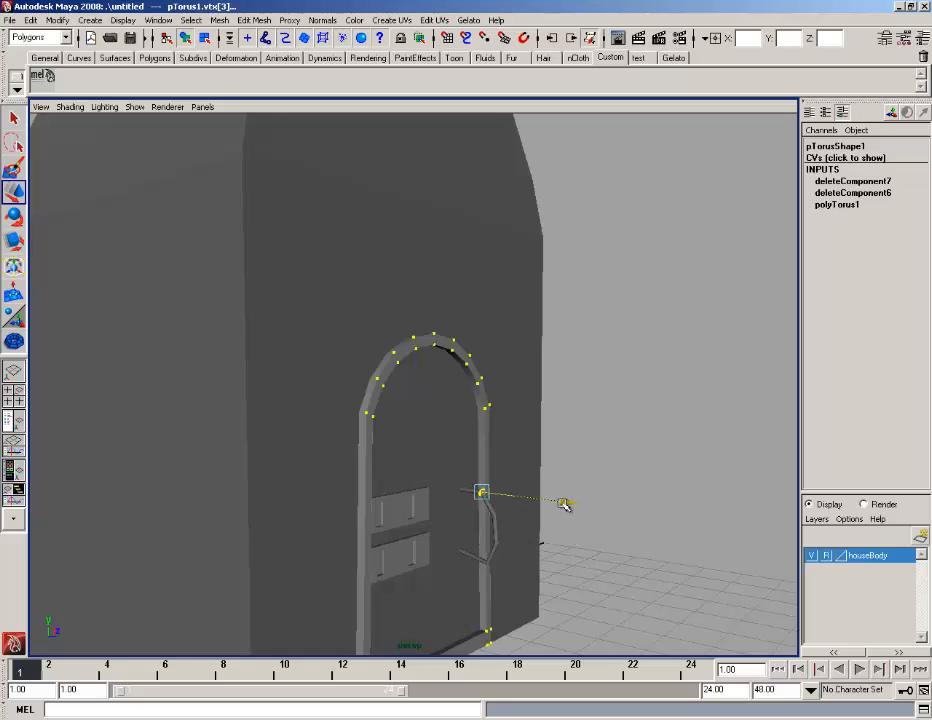
pyautogui.rightClick(497, 535)
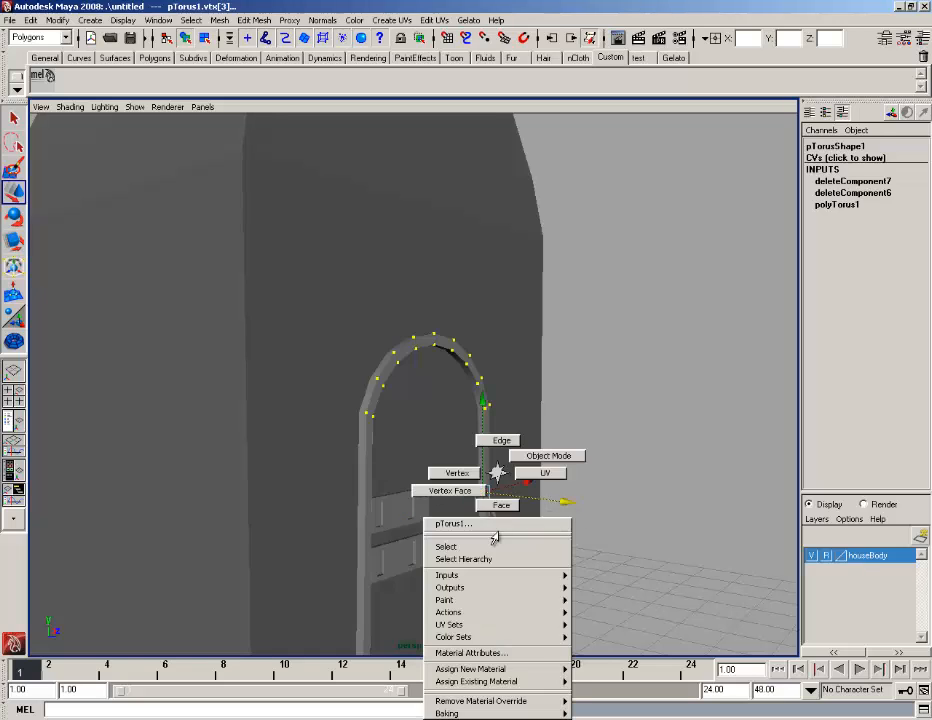
pyautogui.click(548, 456)
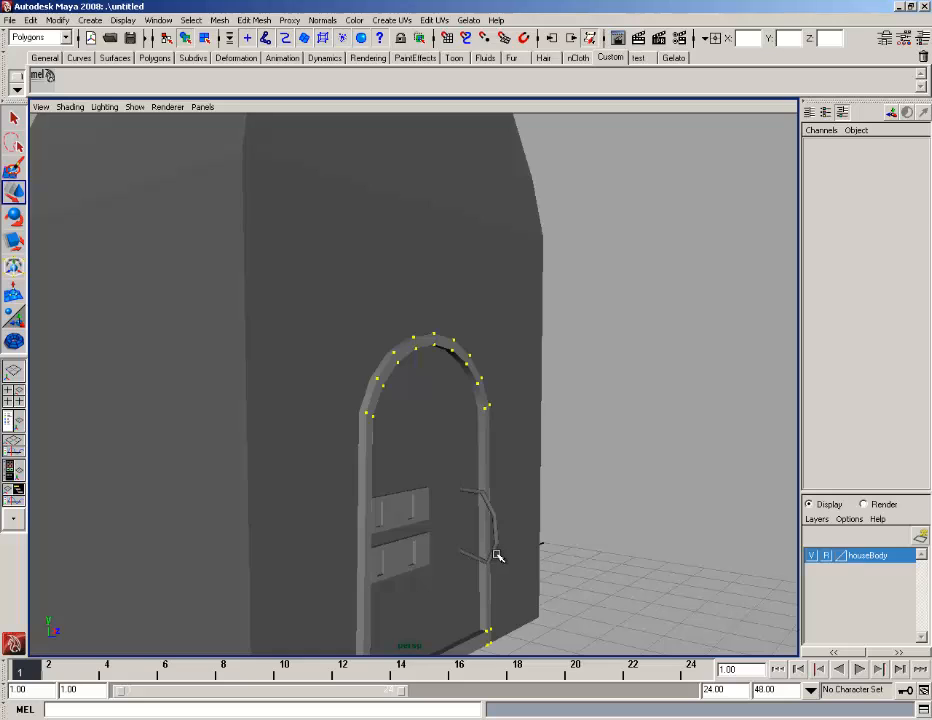
pyautogui.click(494, 553)
pyautogui.moveTo(555, 541); pyautogui.dragTo(533, 541)
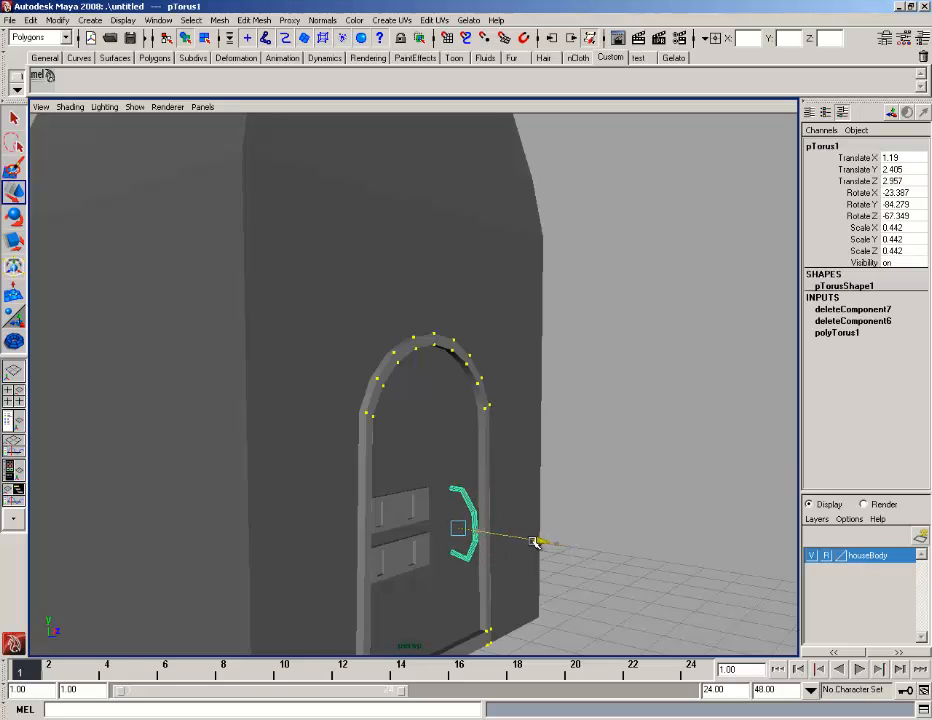
pyautogui.click(576, 491)
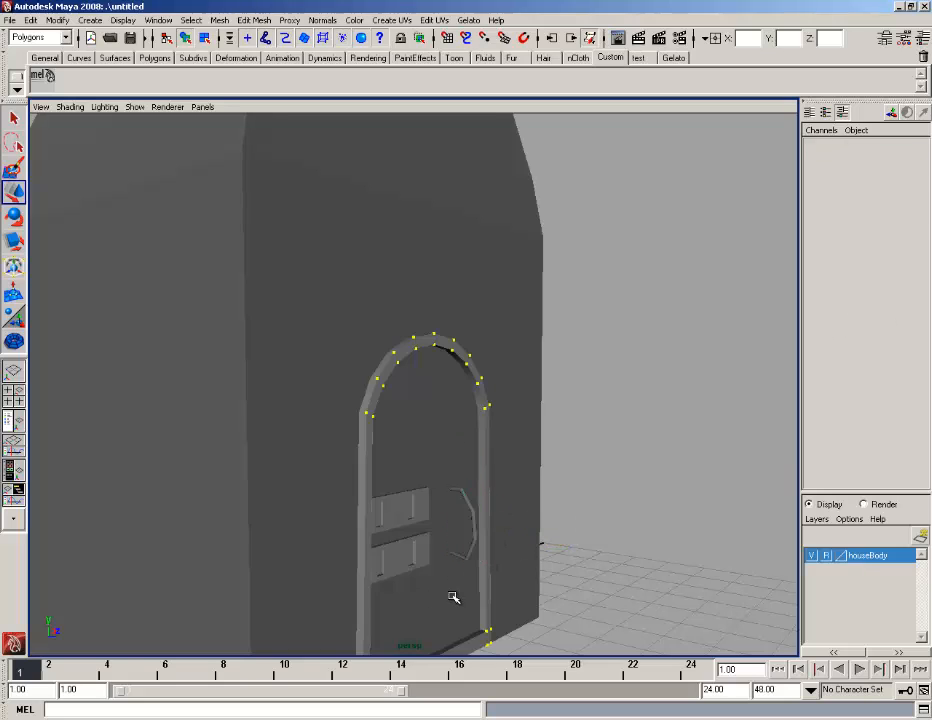